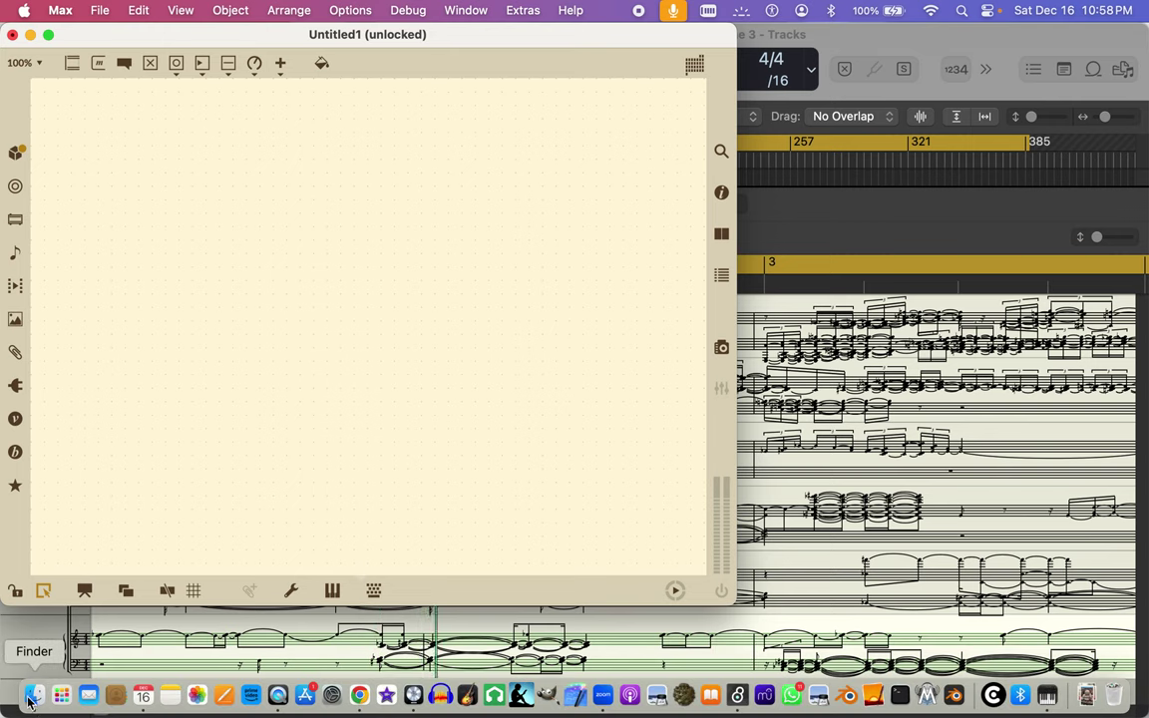
Step: Switch to Finder and look through the Audio Files and Bounces folders of the random weirds 5 project
{"action": "left_click", "coordinate": [33, 695]}
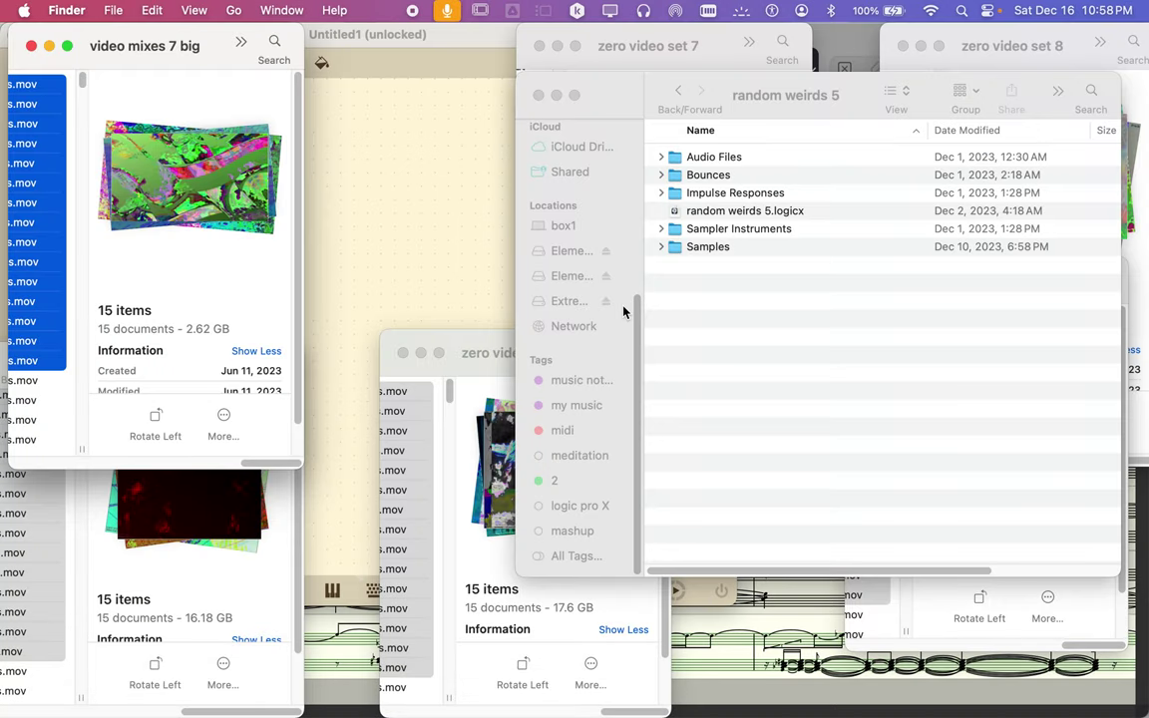
{"action": "left_click", "coordinate": [707, 162]}
{"action": "double_click", "coordinate": [707, 160]}
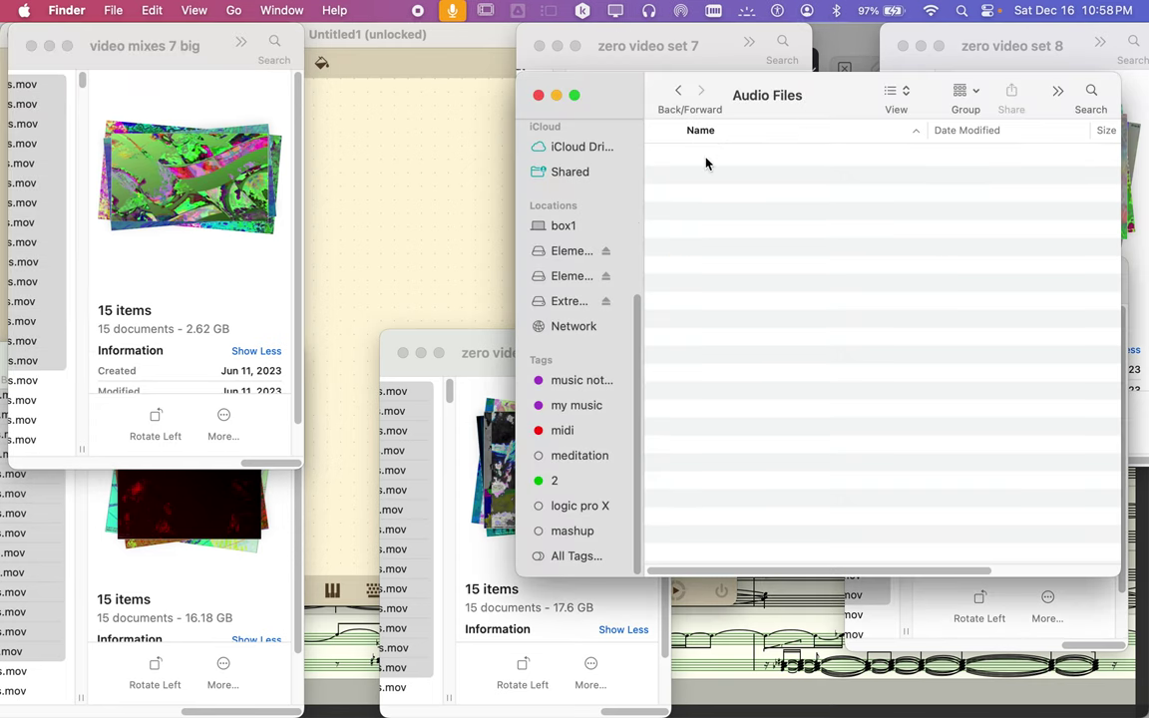
{"action": "left_click", "coordinate": [677, 93]}
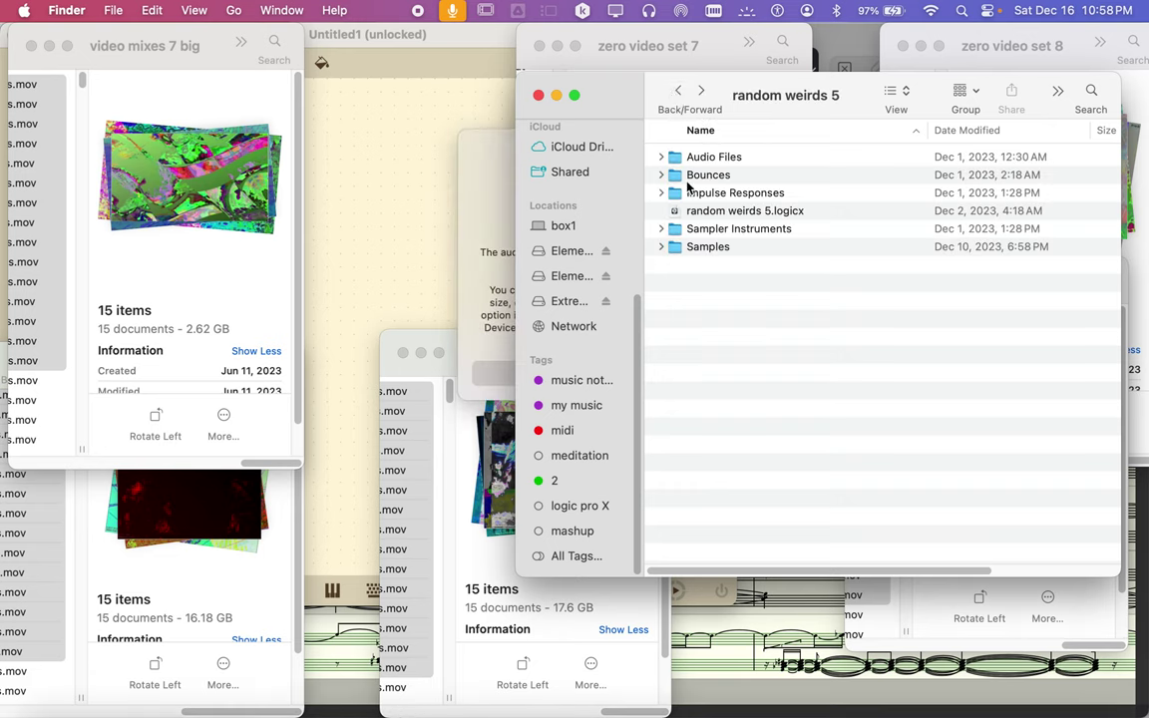
{"action": "double_click", "coordinate": [687, 175]}
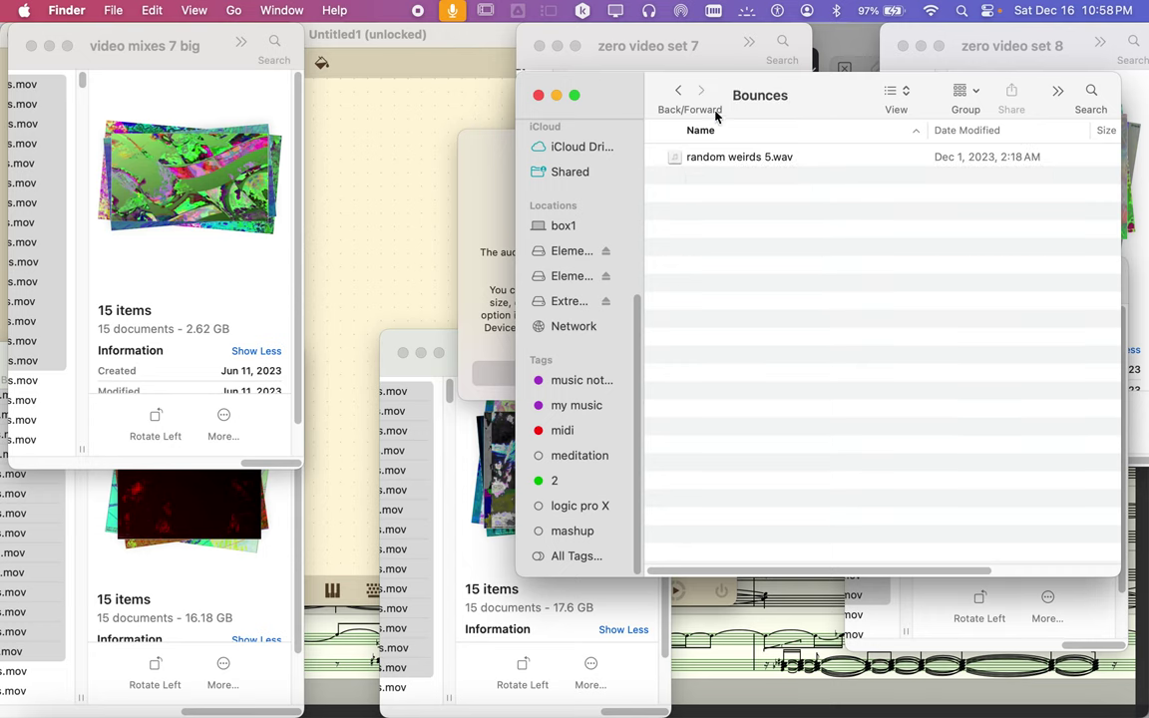
{"action": "left_click", "coordinate": [675, 93]}
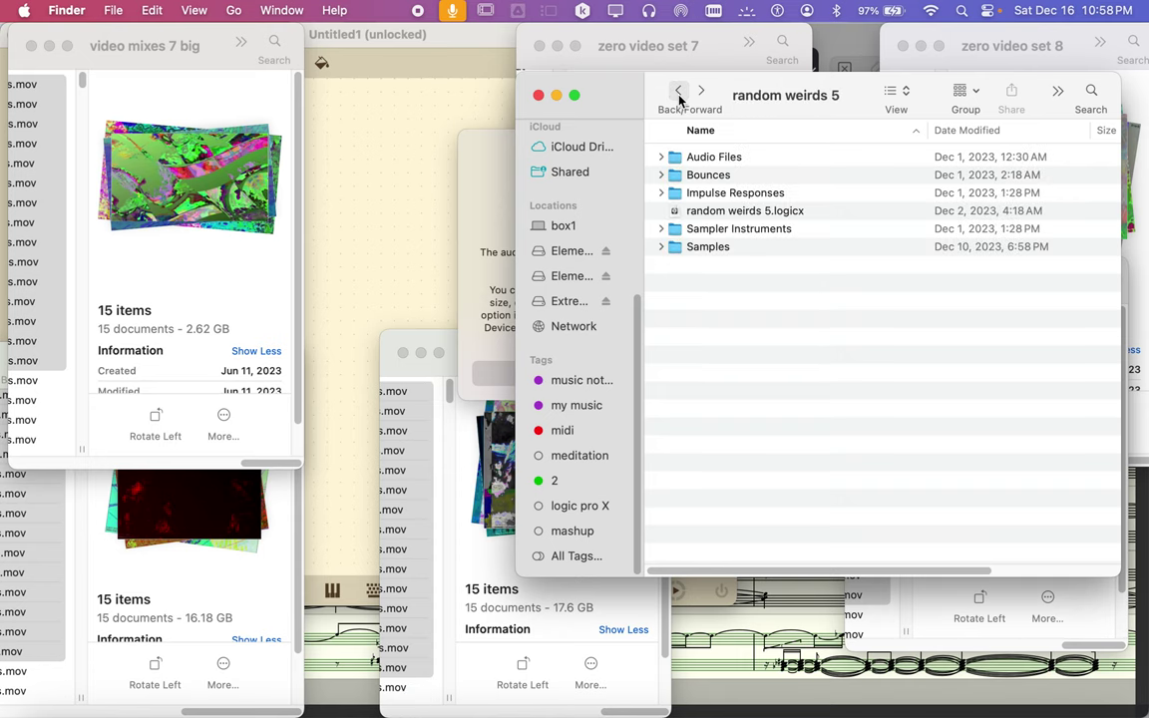
Step: Browse the external drives and open the Logic folder on the drive listed below Elements 2b
{"action": "left_click", "coordinate": [571, 276]}
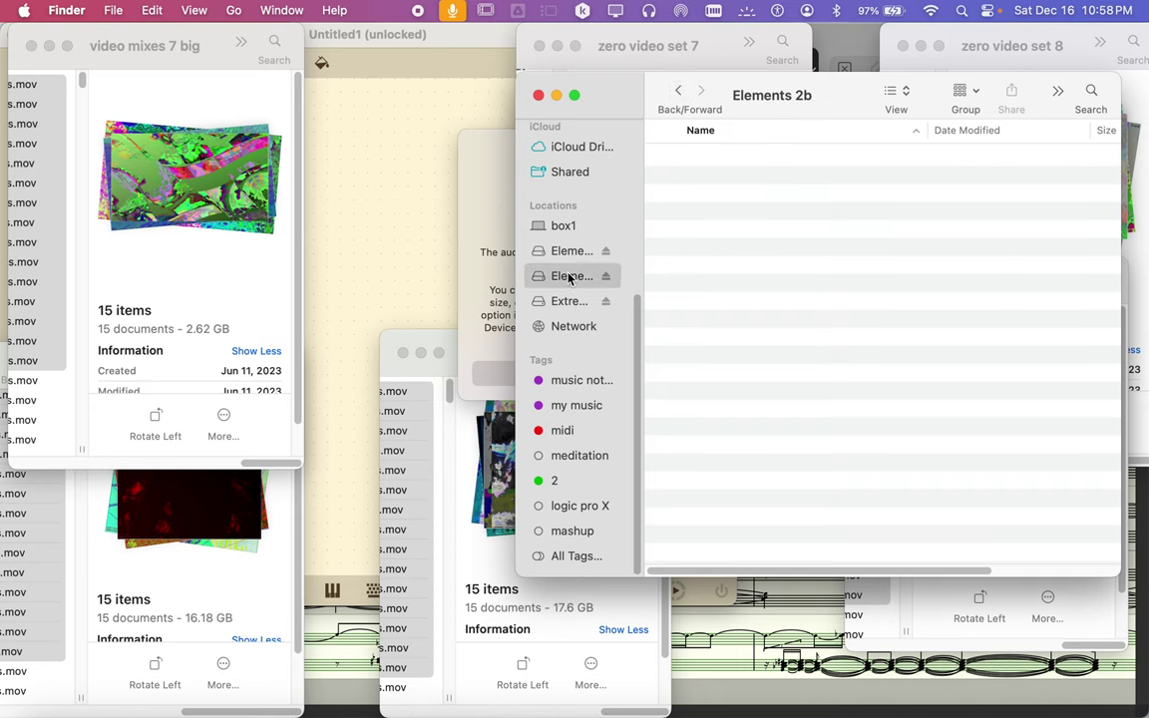
{"action": "scroll", "coordinate": [570, 278], "scroll_direction": "up", "scroll_amount": 5}
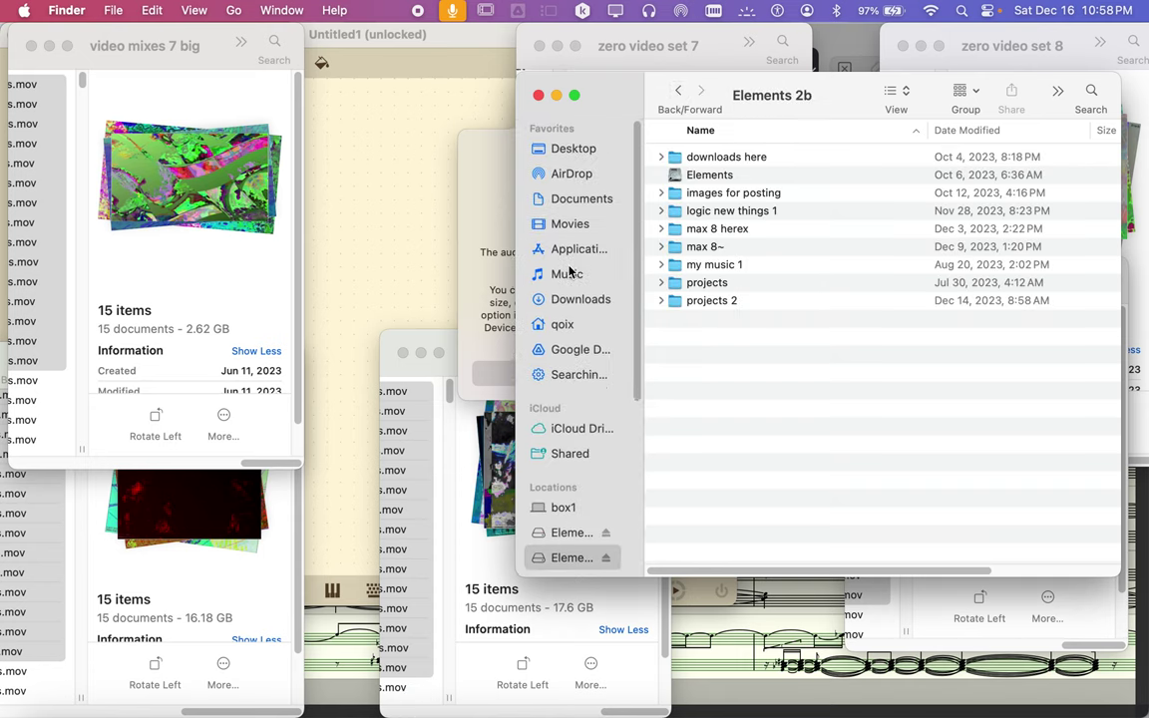
{"action": "scroll", "coordinate": [569, 274], "scroll_direction": "down", "scroll_amount": 5}
{"action": "left_click", "coordinate": [569, 390]}
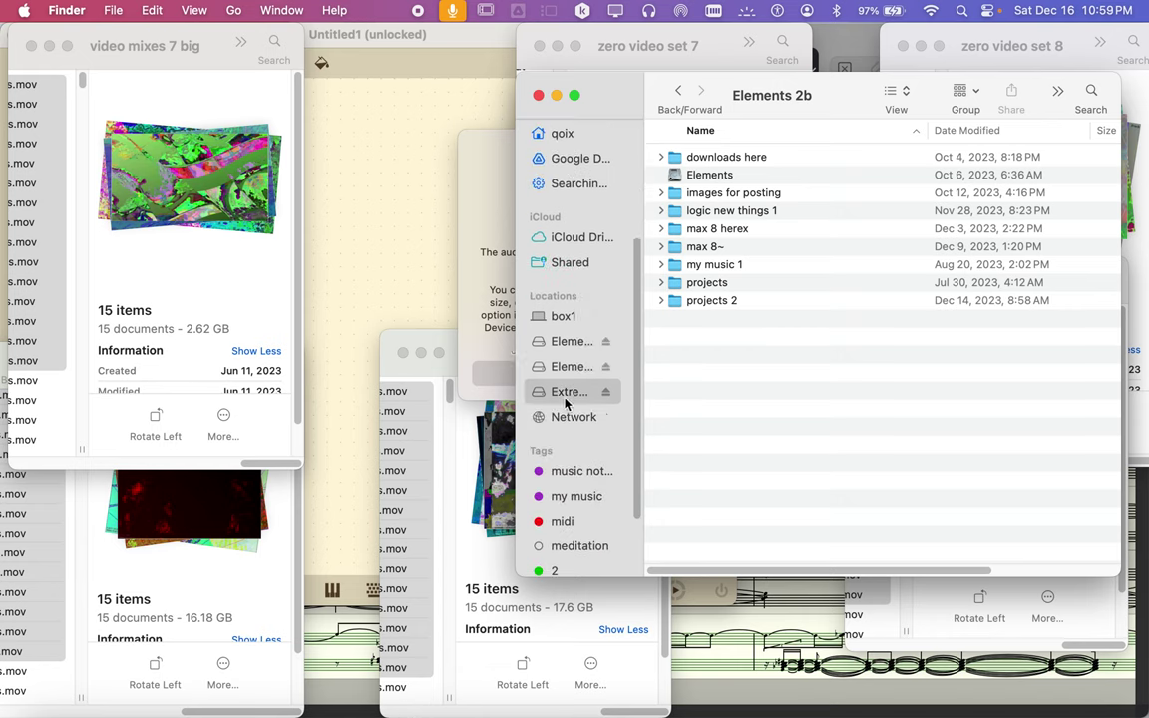
{"action": "double_click", "coordinate": [701, 229]}
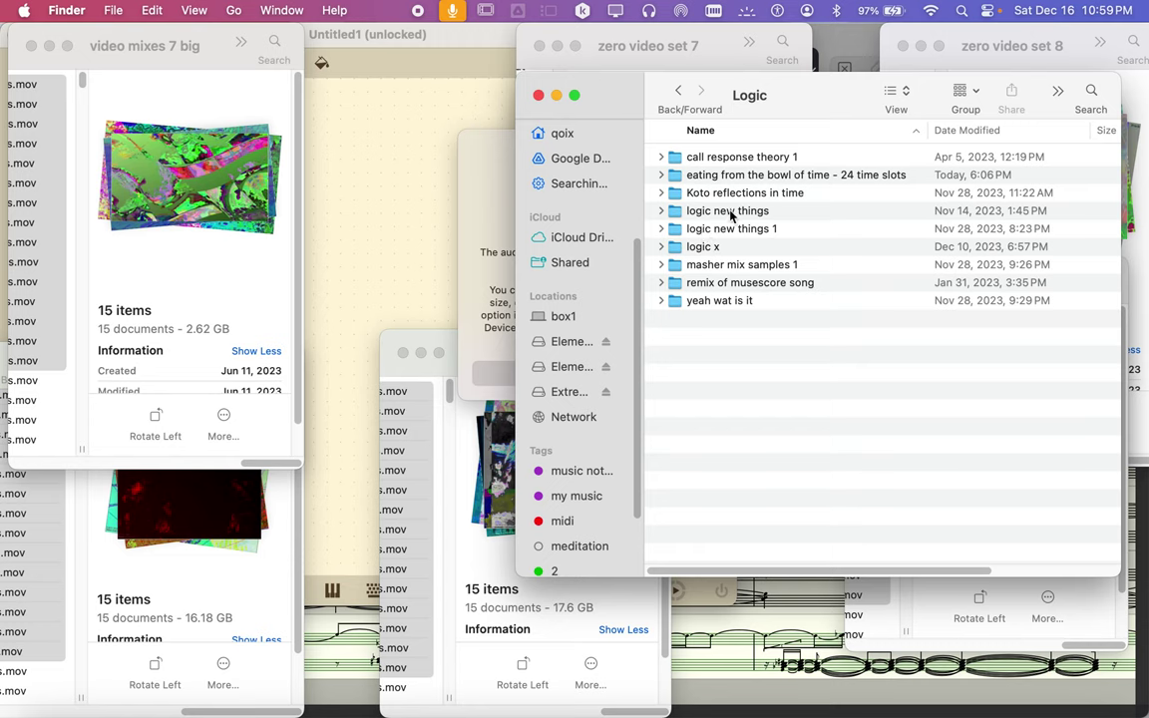
Step: Add "eating from the bowl of time 2_1-2.wav" to the Max patch from the 24 time slots project's wav files folder
{"action": "double_click", "coordinate": [959, 176]}
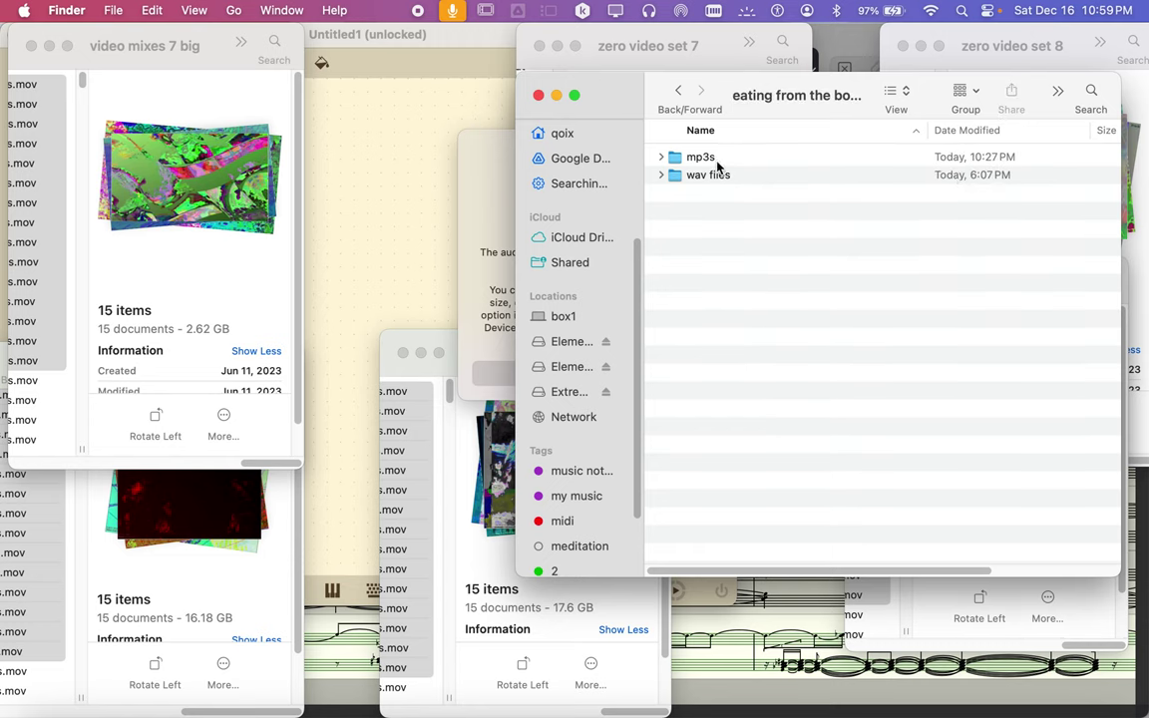
{"action": "left_click", "coordinate": [708, 179]}
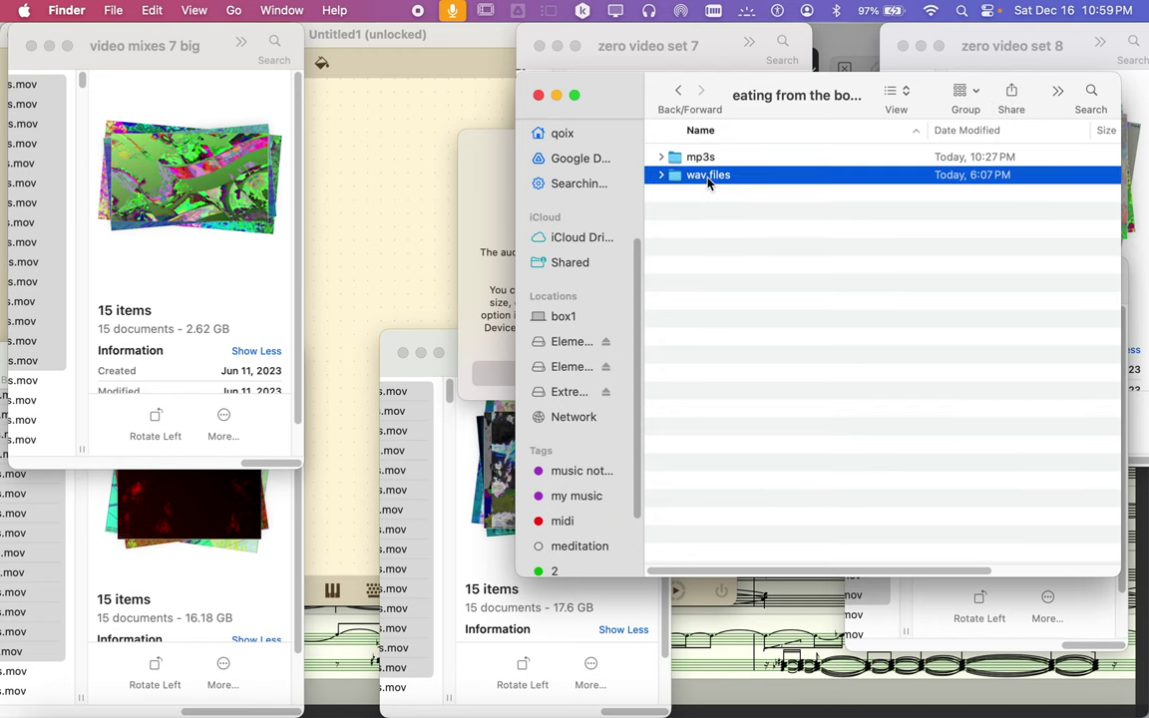
{"action": "double_click", "coordinate": [708, 175]}
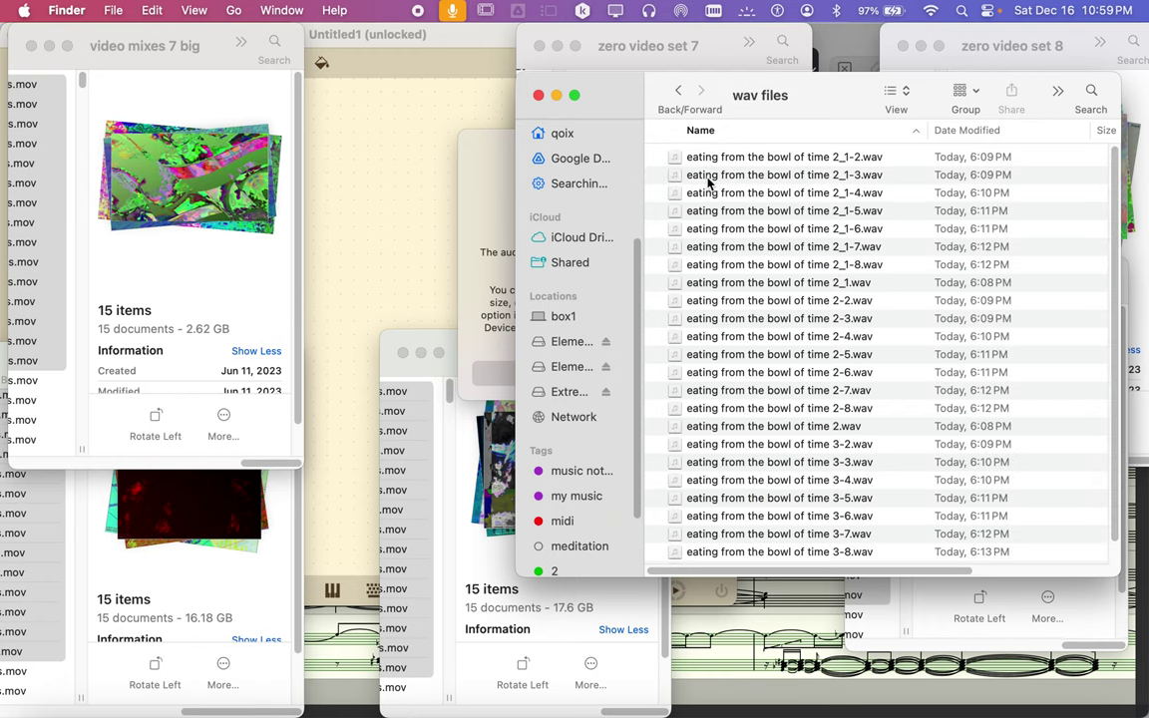
{"action": "left_click", "coordinate": [725, 157]}
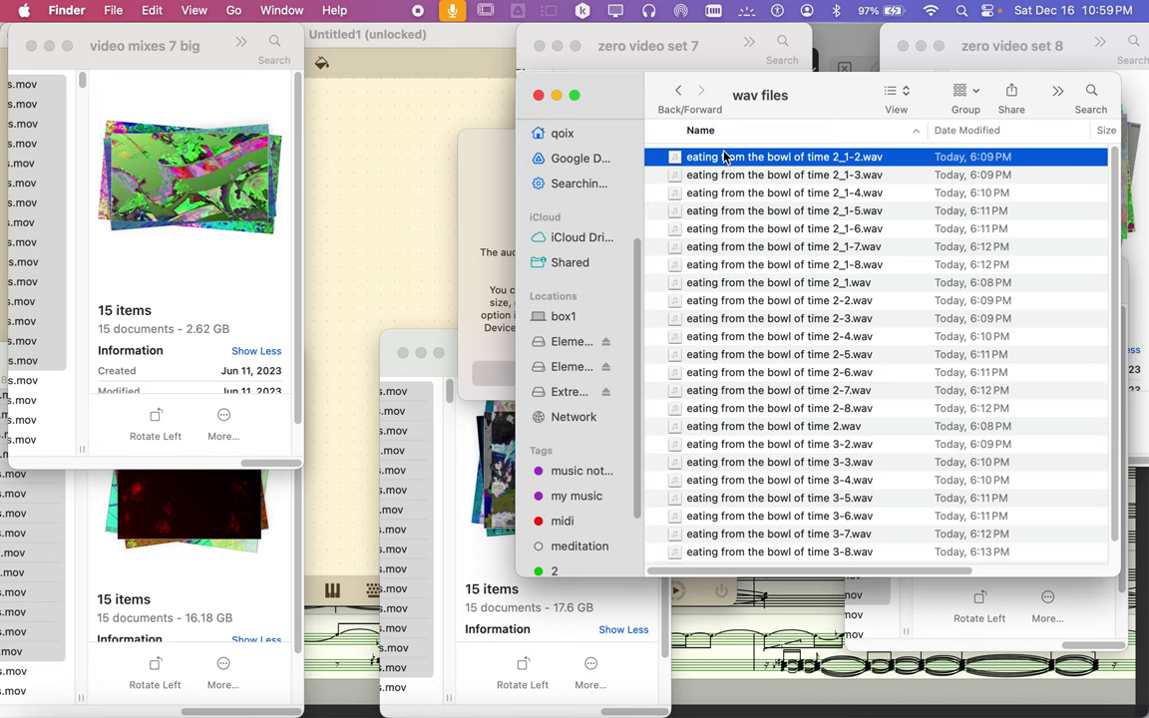
{"action": "left_click_drag", "start_coordinate": [674, 157], "coordinate": [344, 179]}
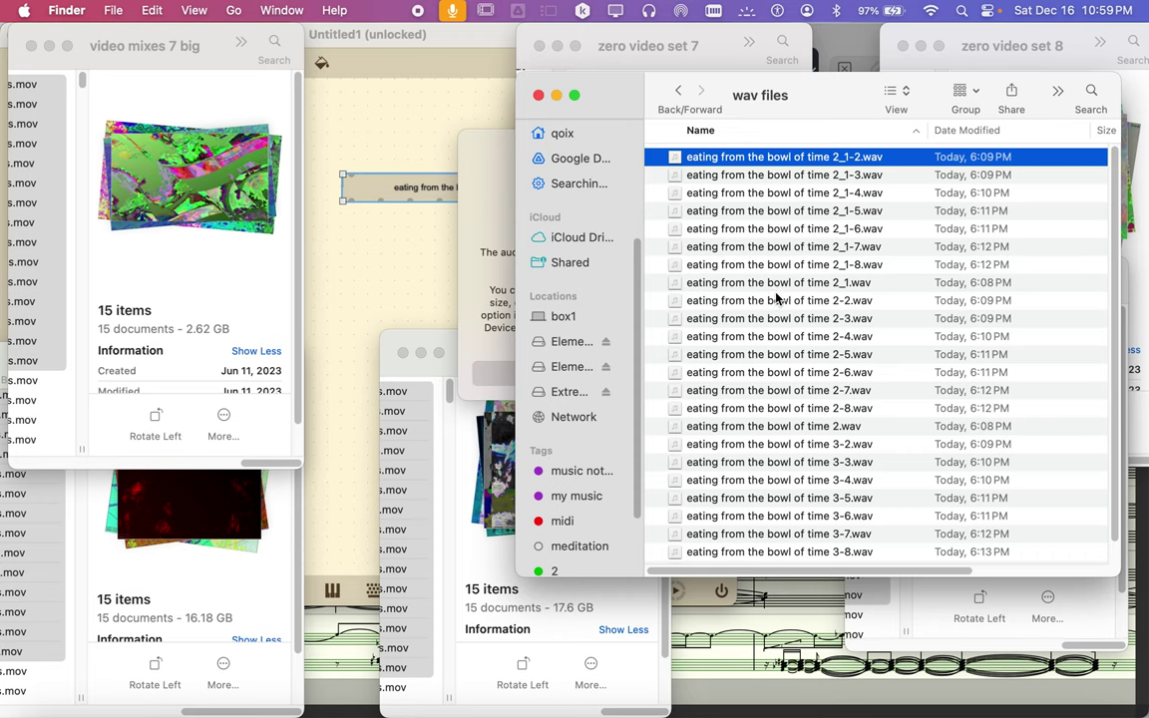
Step: Return to the Logic folder and preview its logic x subfolder
{"action": "left_click", "coordinate": [675, 92]}
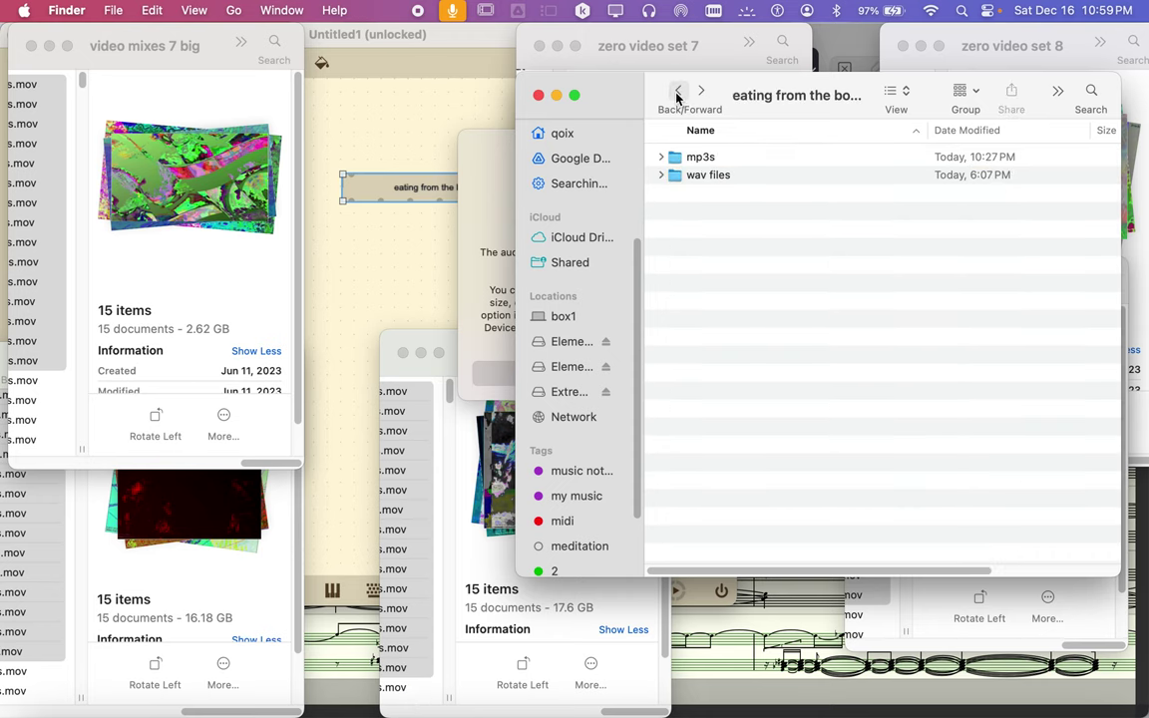
{"action": "left_click", "coordinate": [675, 93]}
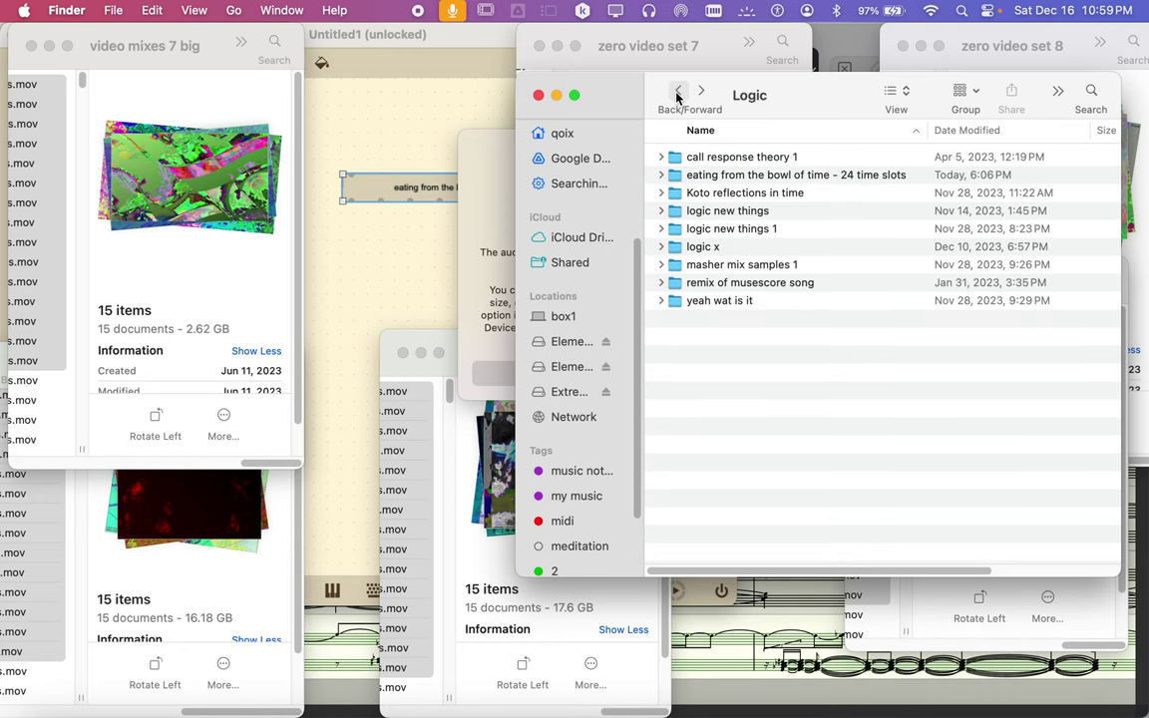
{"action": "left_click", "coordinate": [724, 231]}
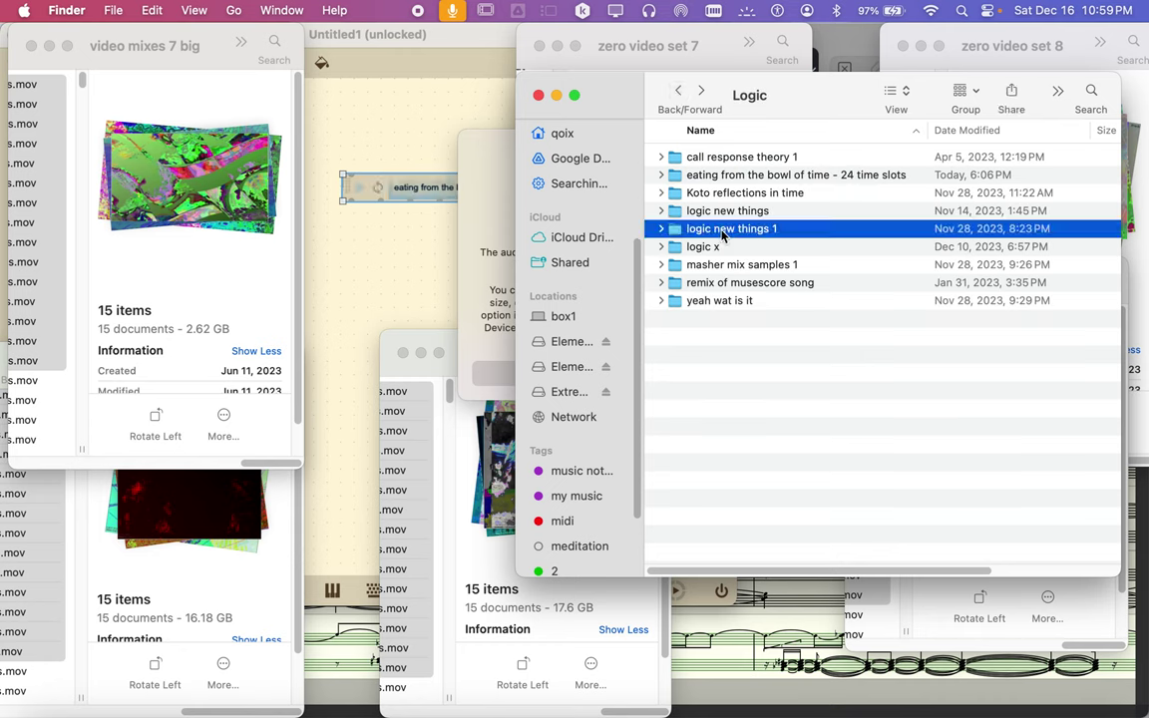
{"action": "left_click", "coordinate": [710, 249]}
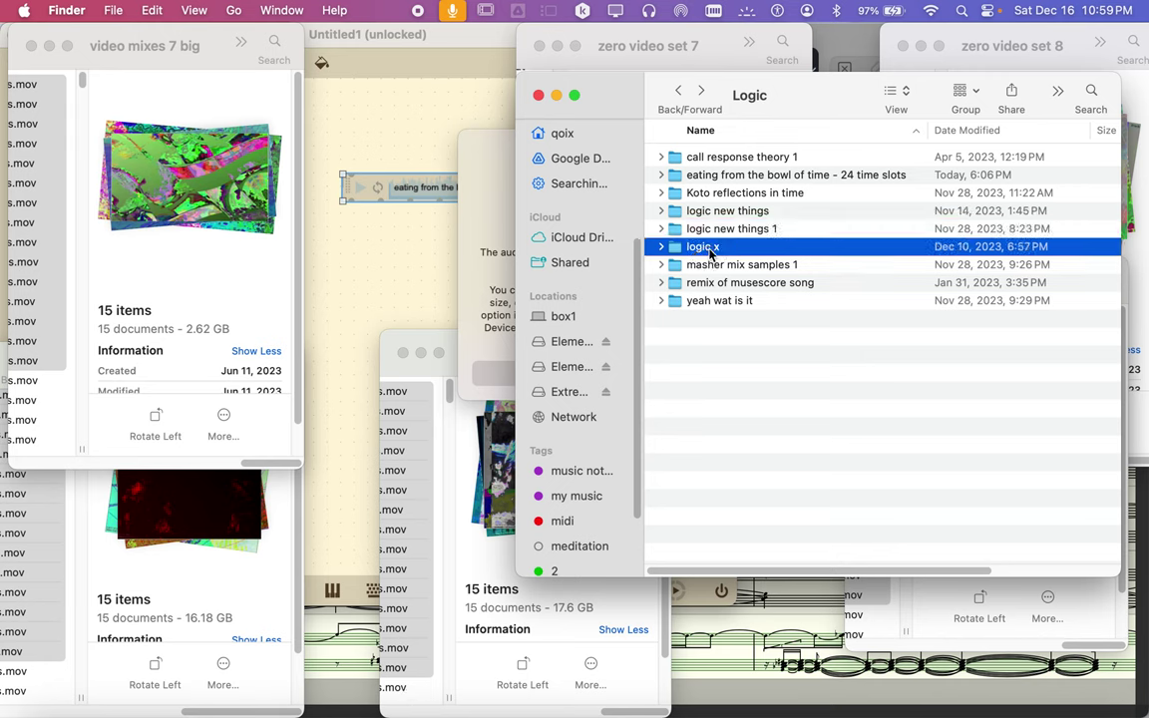
{"action": "left_click", "coordinate": [710, 250]}
{"action": "left_click", "coordinate": [674, 250]}
{"action": "key", "text": "space"}
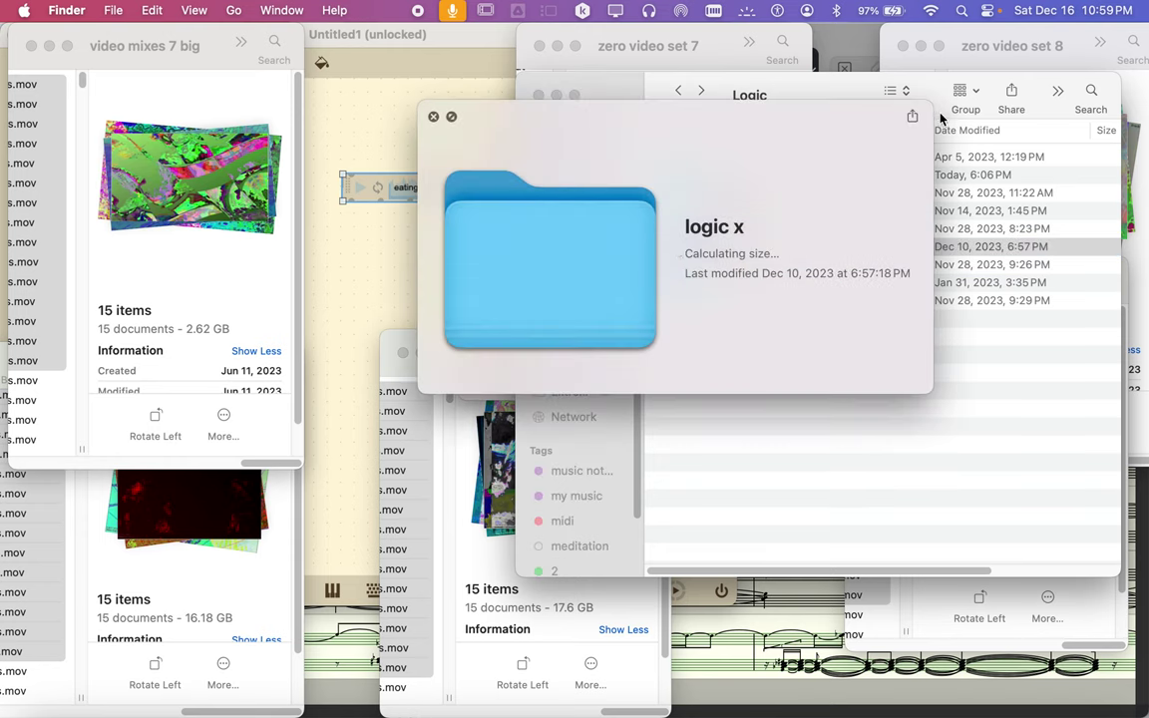
{"action": "left_click", "coordinate": [433, 118]}
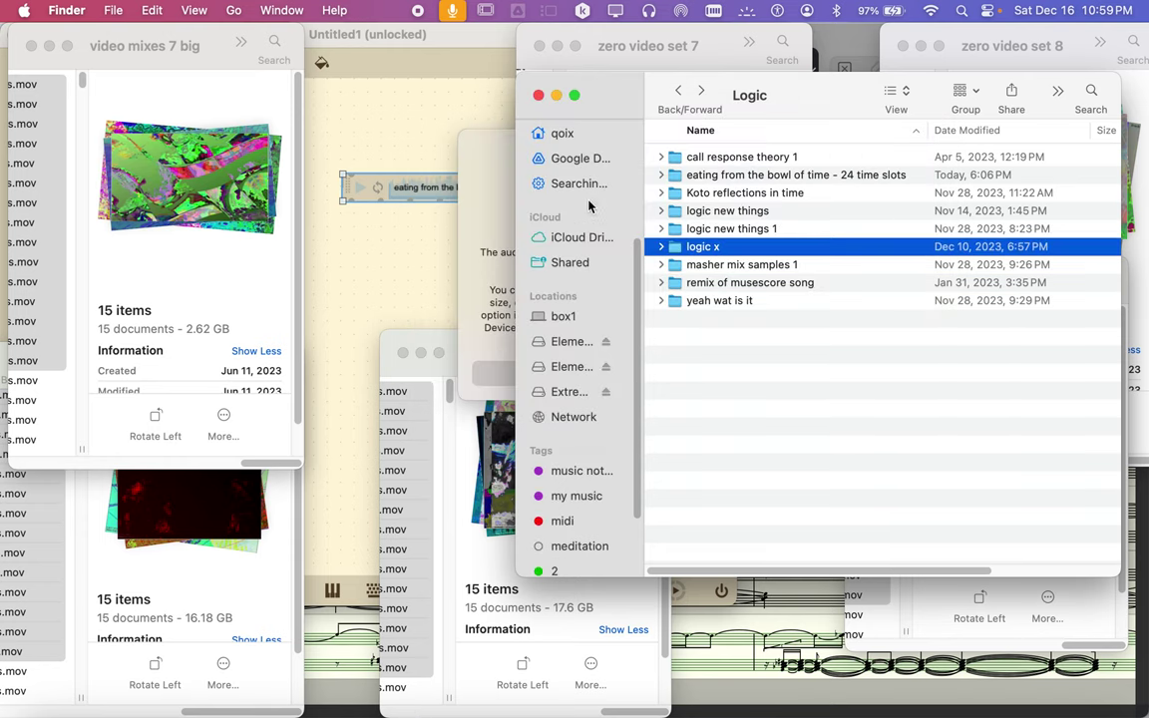
Step: Add random weirds 1-01.wav from the Audio Files of logic x's random weirds 1 to the Max patch, below the first audio clip
{"action": "left_click", "coordinate": [663, 247]}
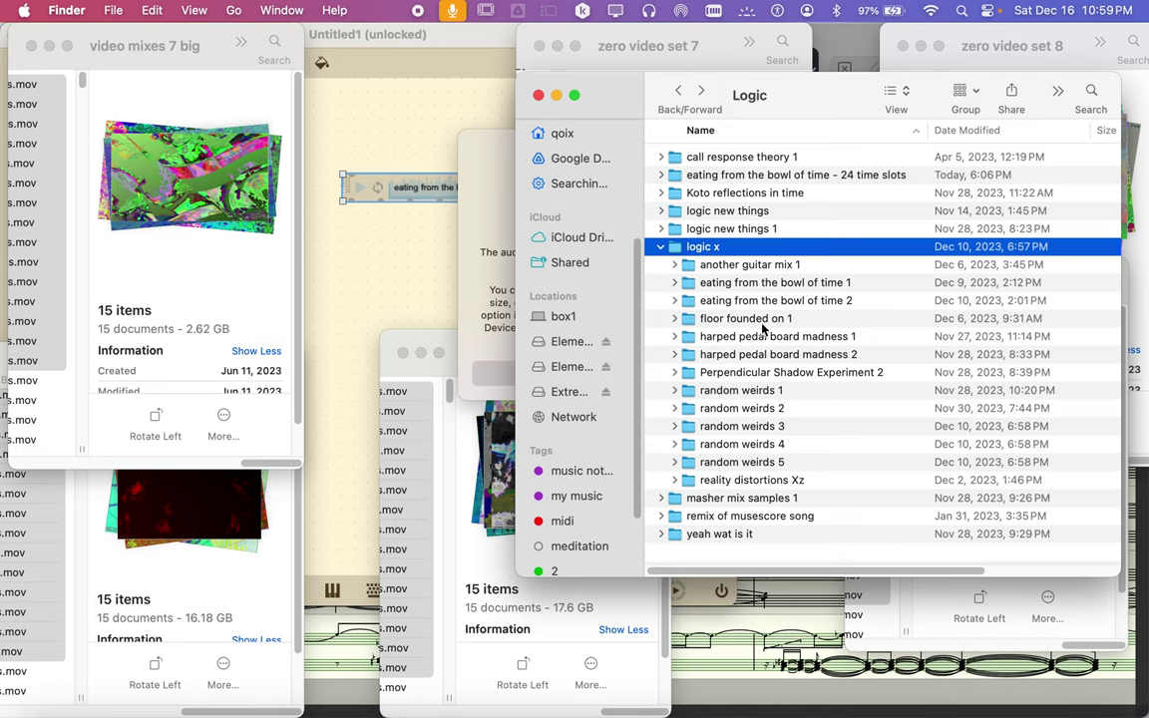
{"action": "left_click", "coordinate": [965, 396]}
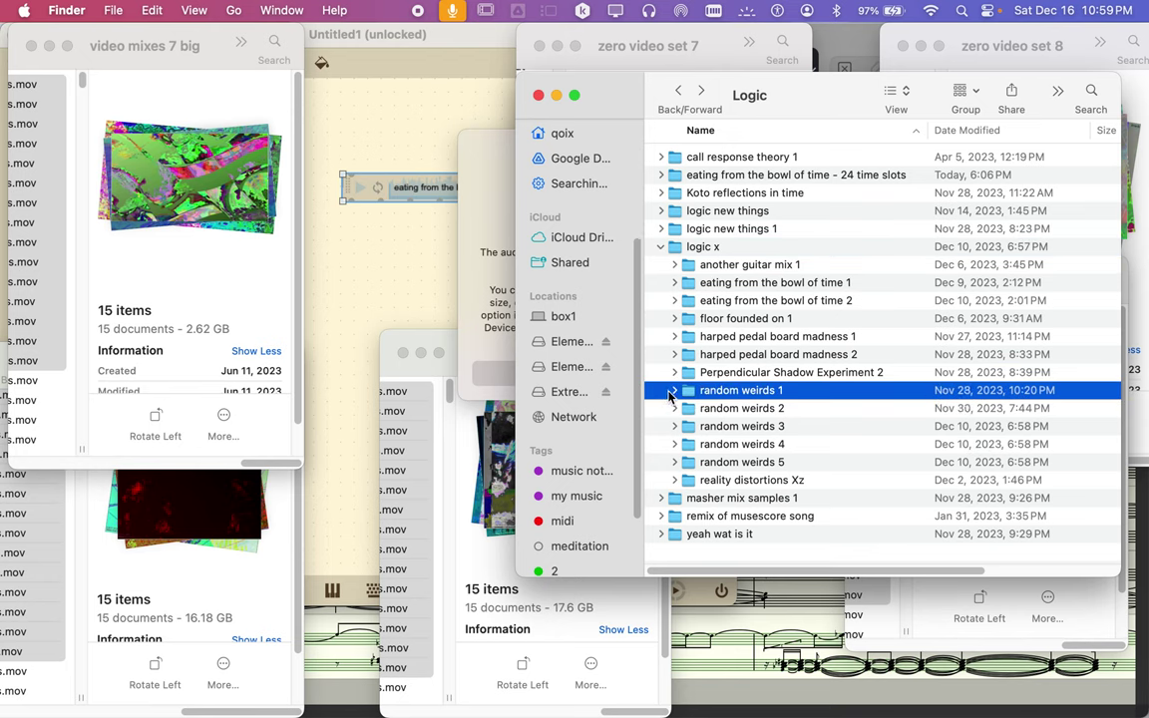
{"action": "left_click", "coordinate": [674, 391]}
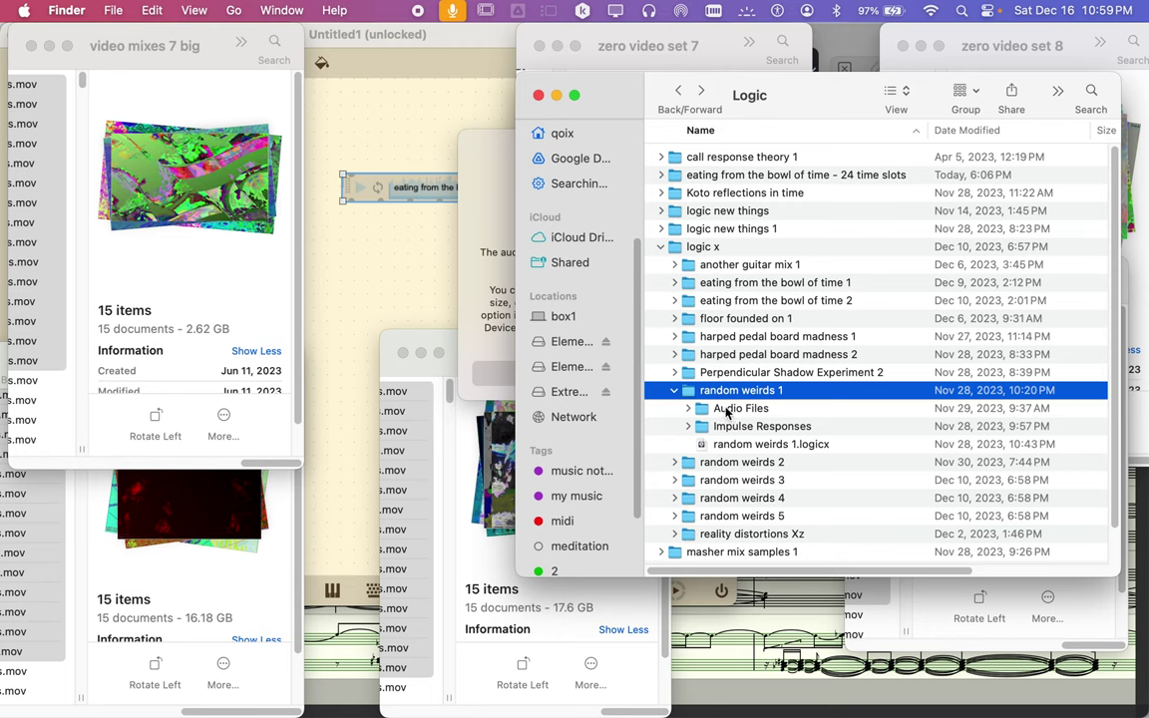
{"action": "left_click", "coordinate": [686, 408]}
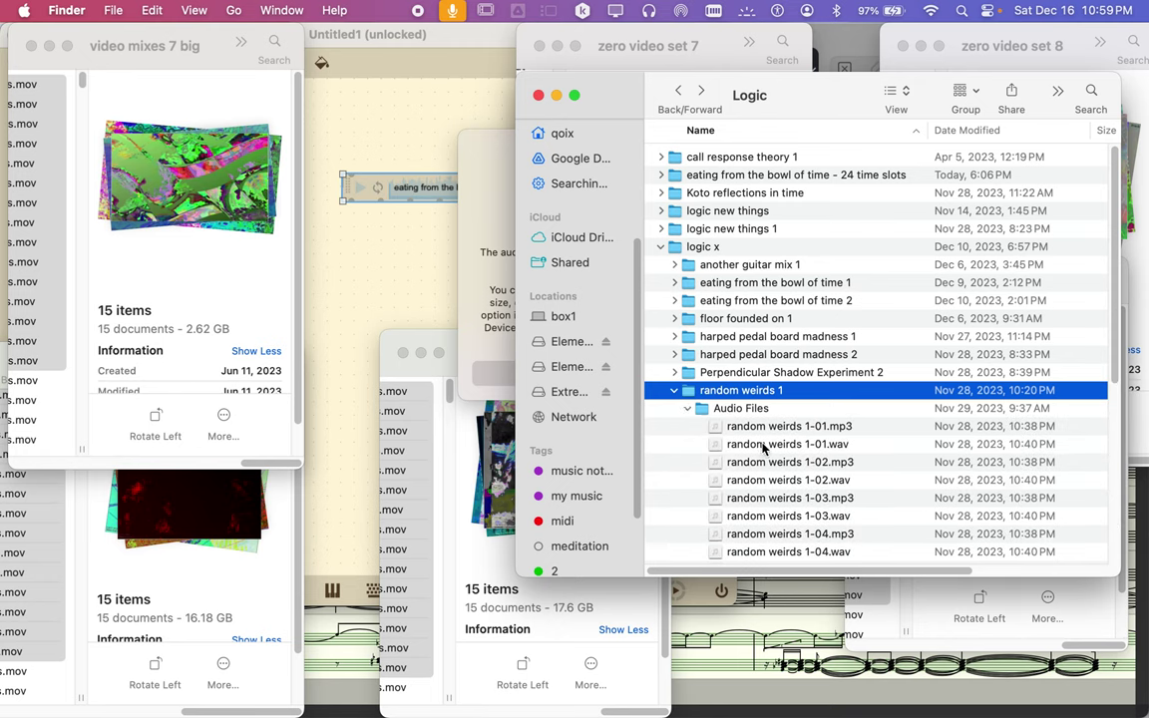
{"action": "left_click_drag", "start_coordinate": [751, 445], "coordinate": [364, 266]}
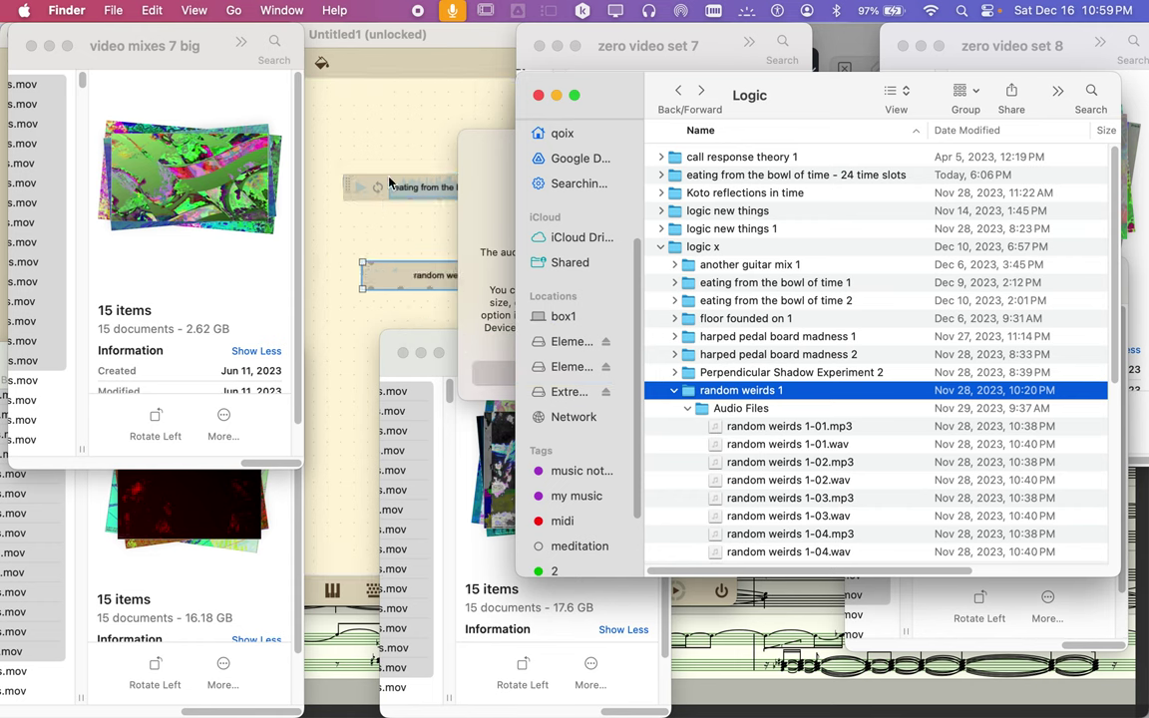
Step: Switch to Logic Pro, dismiss the System Overload alert and restart playback of the score
{"action": "left_click", "coordinate": [862, 48]}
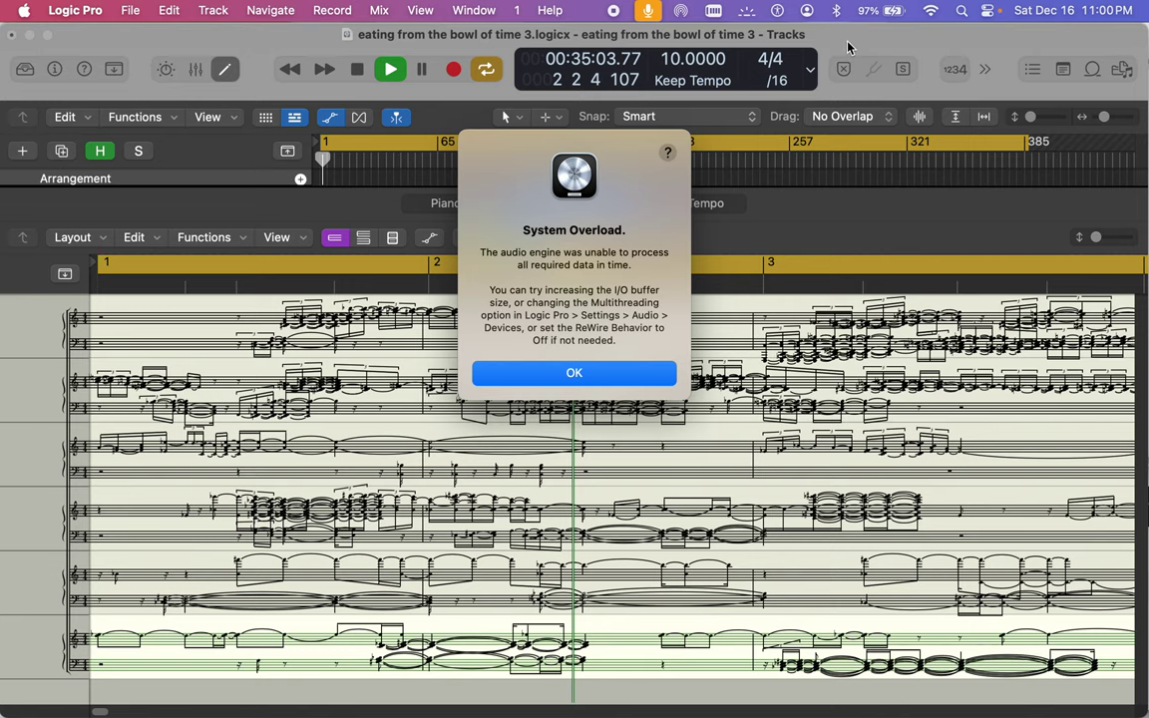
{"action": "left_click", "coordinate": [575, 374]}
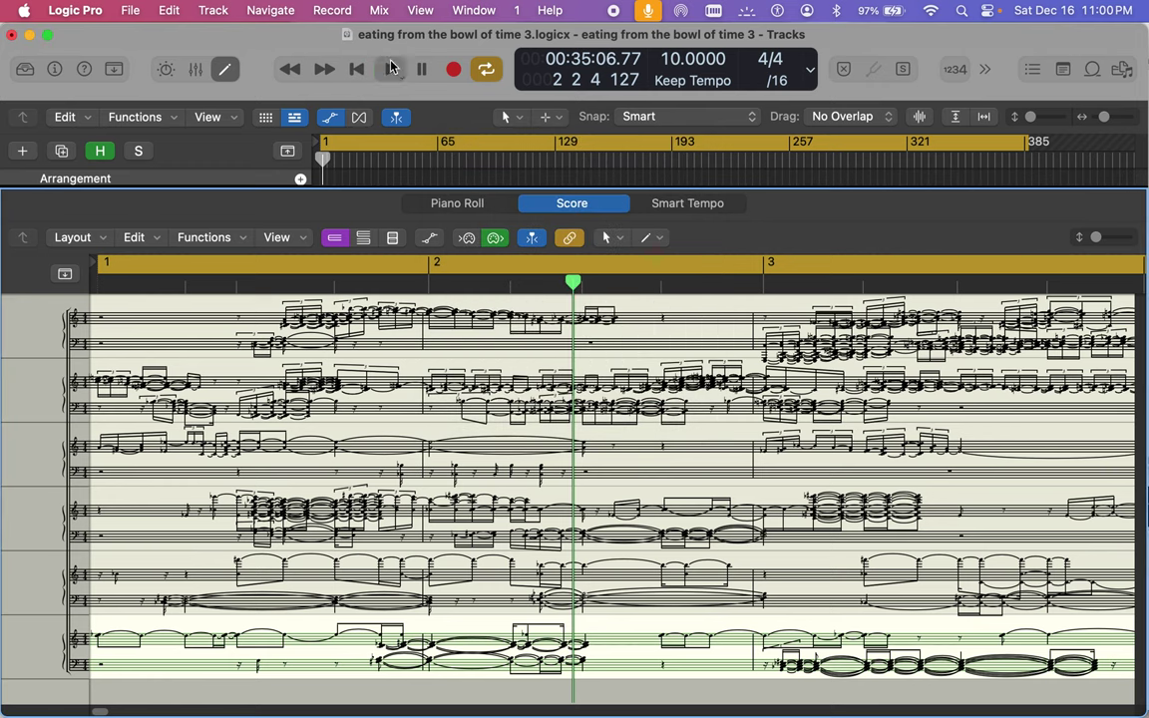
{"action": "left_click", "coordinate": [389, 68]}
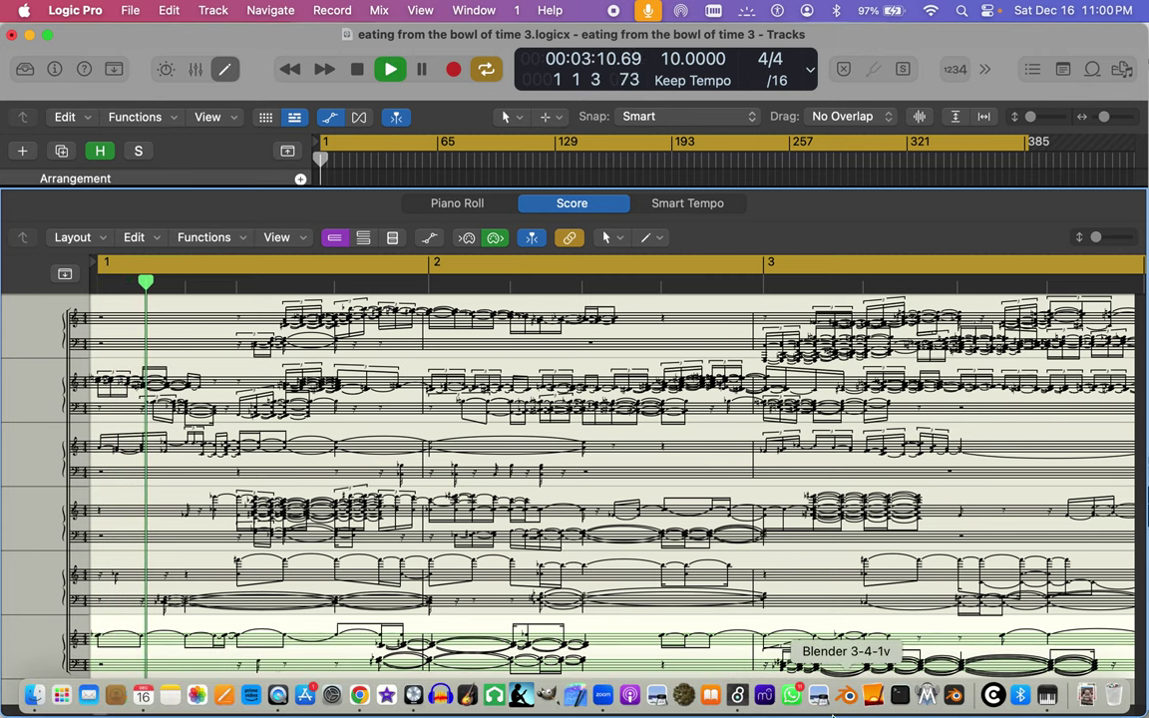
Step: Switch to Max and place a BEAP Pan Mixer in the patch below the two audio clips
{"action": "left_click", "coordinate": [738, 695]}
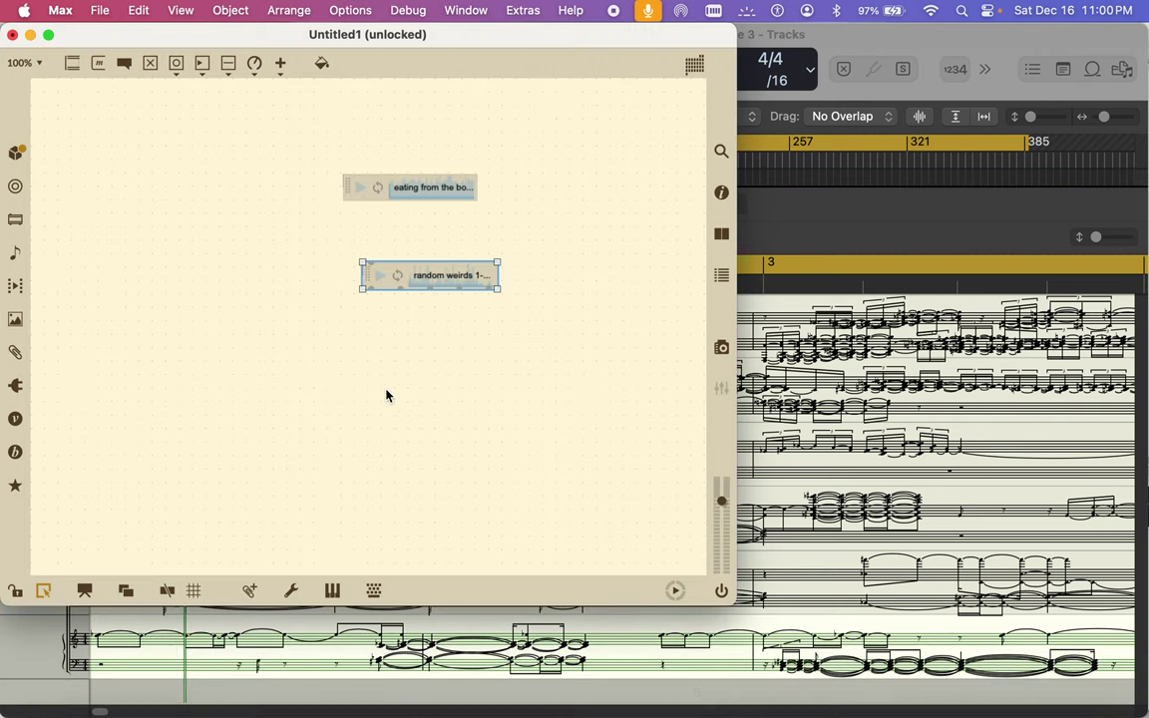
{"action": "left_click", "coordinate": [14, 453]}
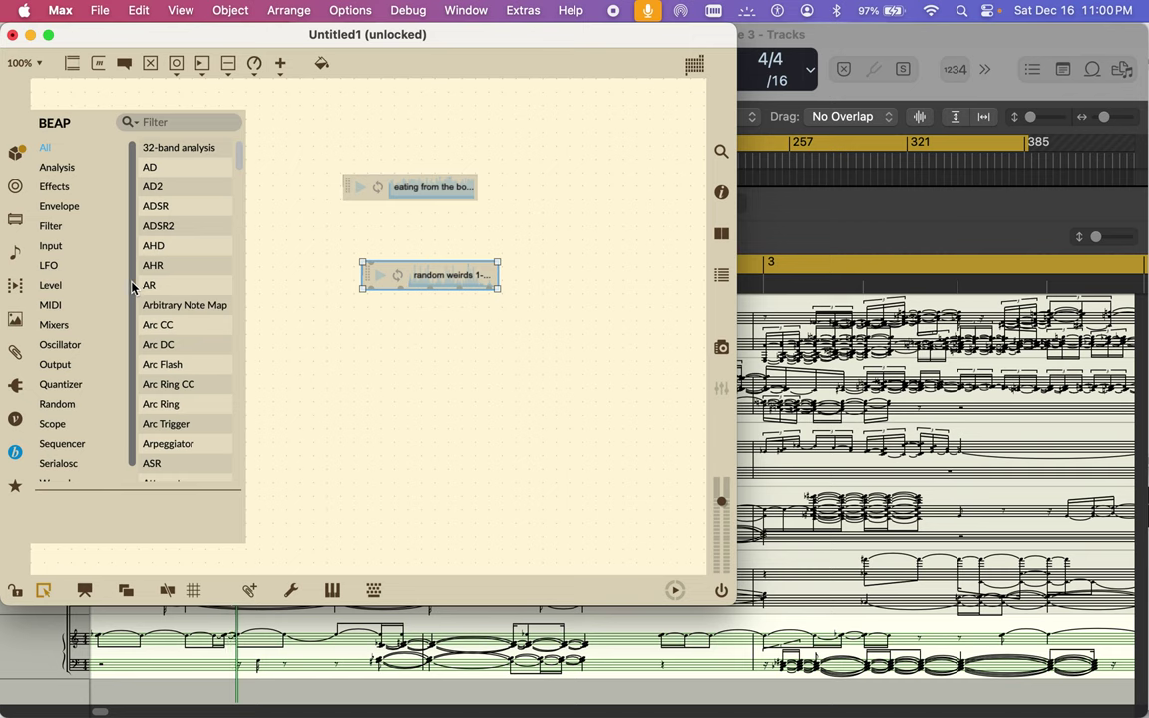
{"action": "left_click", "coordinate": [45, 326]}
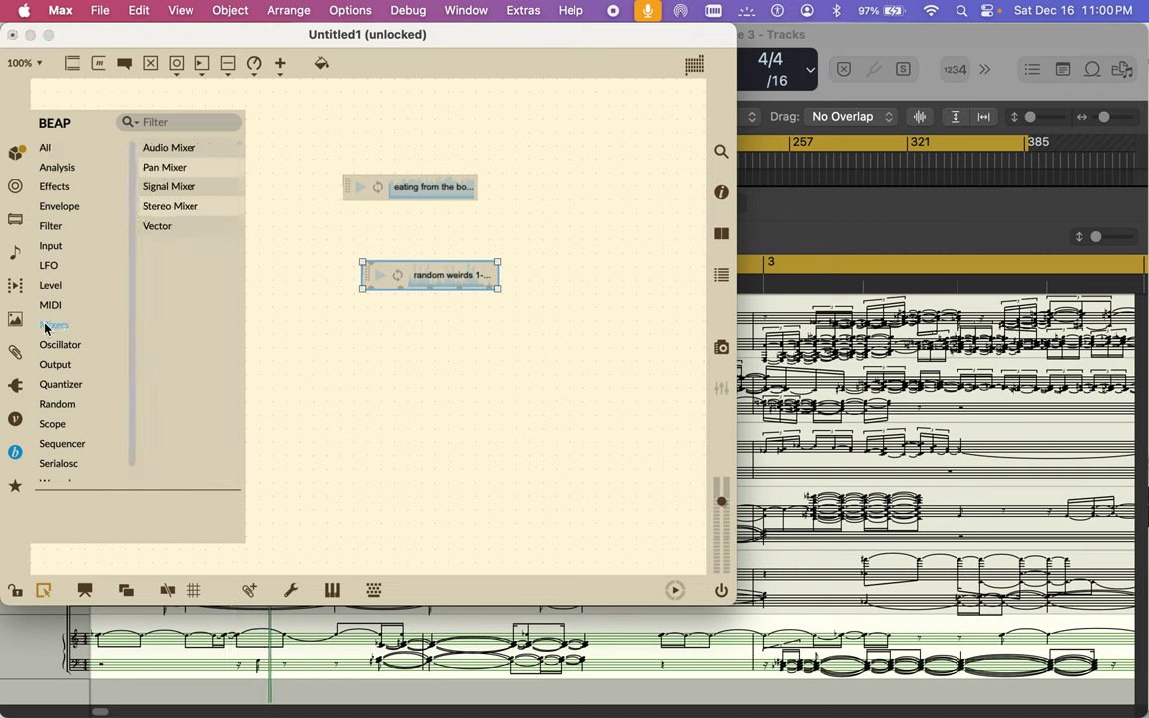
{"action": "left_click", "coordinate": [171, 168]}
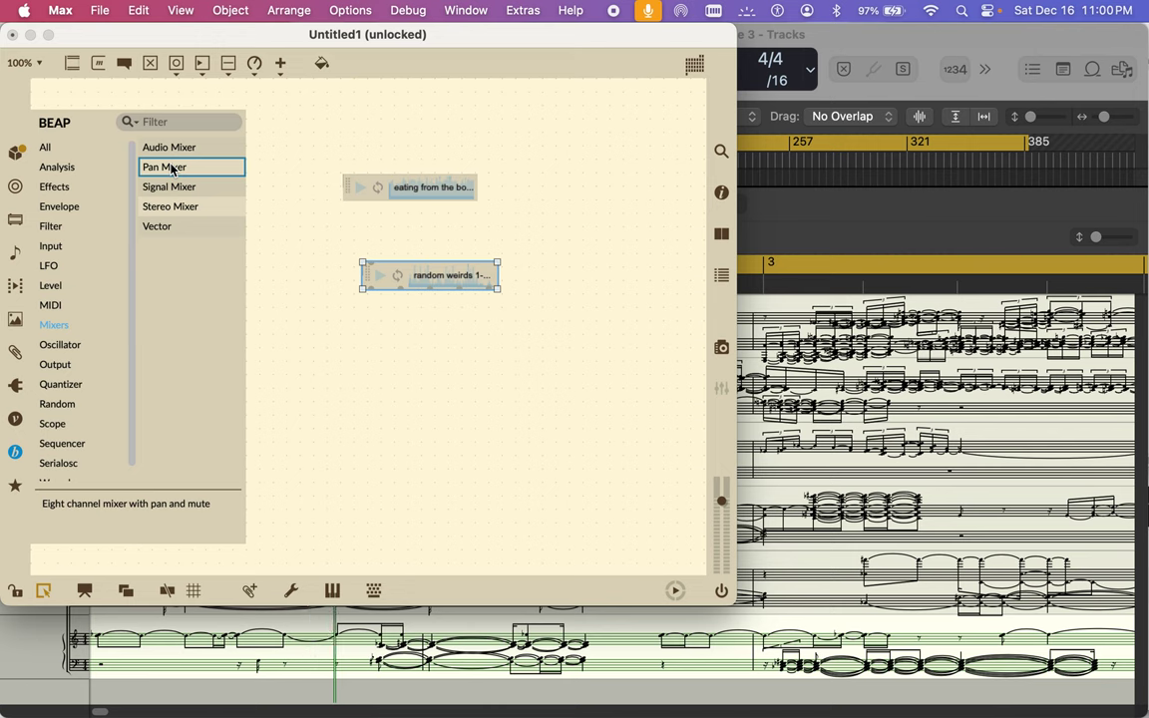
{"action": "left_click_drag", "start_coordinate": [171, 168], "coordinate": [454, 299]}
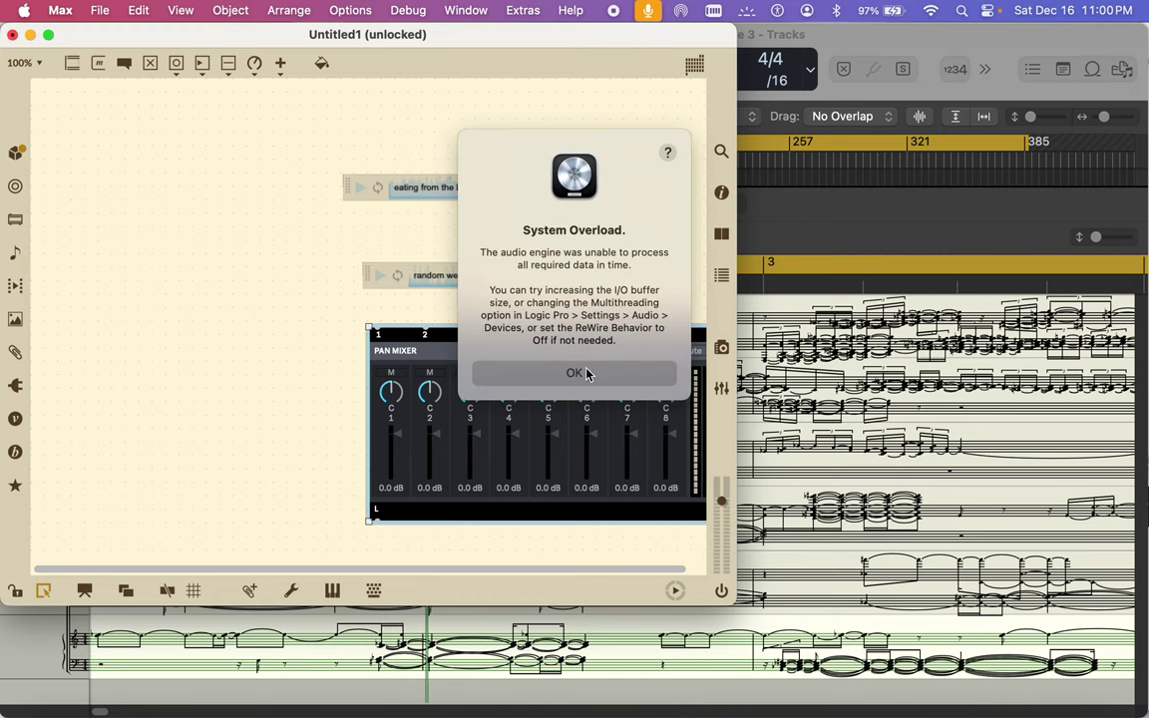
Step: Dismiss the new System Overload alert and resume playing the Logic Pro score
{"action": "left_click", "coordinate": [587, 372]}
{"action": "left_click", "coordinate": [585, 374]}
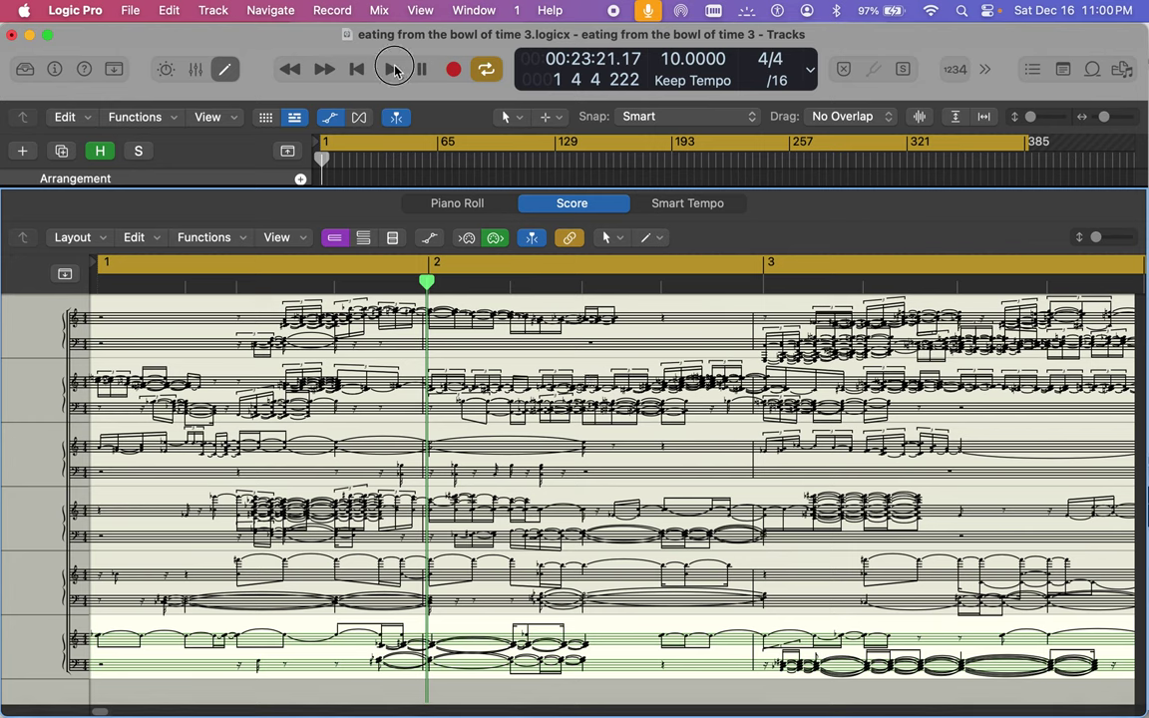
{"action": "left_click", "coordinate": [394, 70]}
{"action": "mouse_move", "coordinate": [359, 703]}
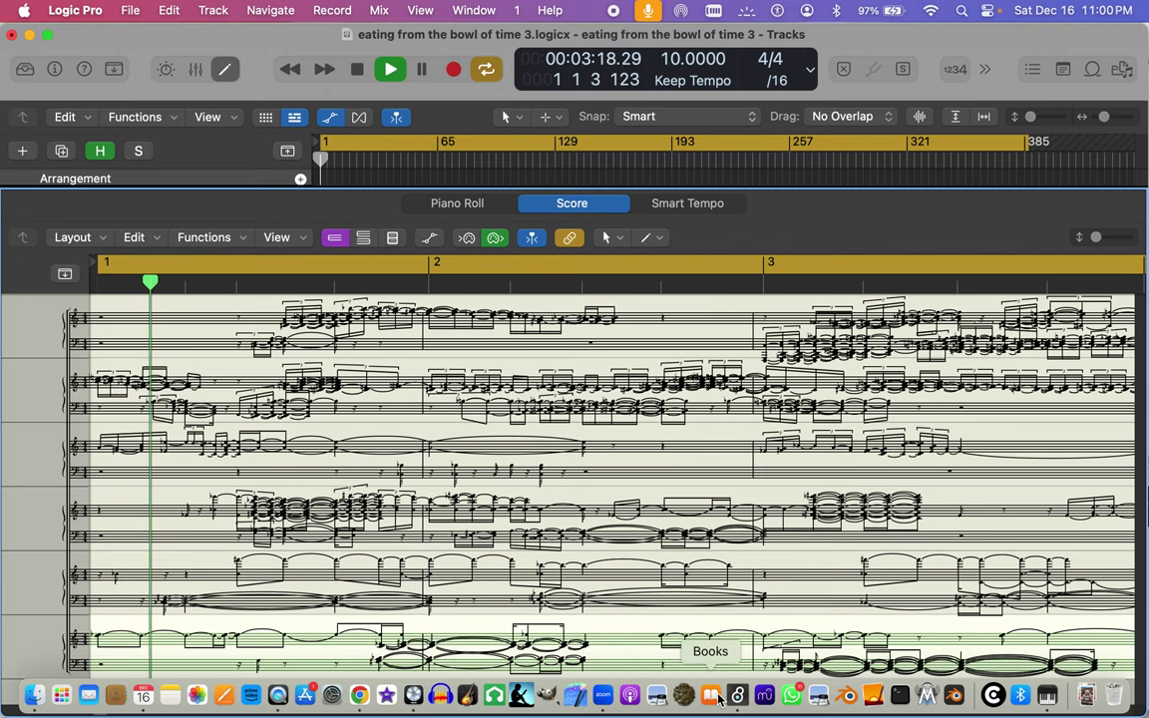
Step: Switch to Max, move the Pan Mixer further left, and pan channels 1 to 8 alternately 50L and 50R
{"action": "left_click", "coordinate": [738, 695]}
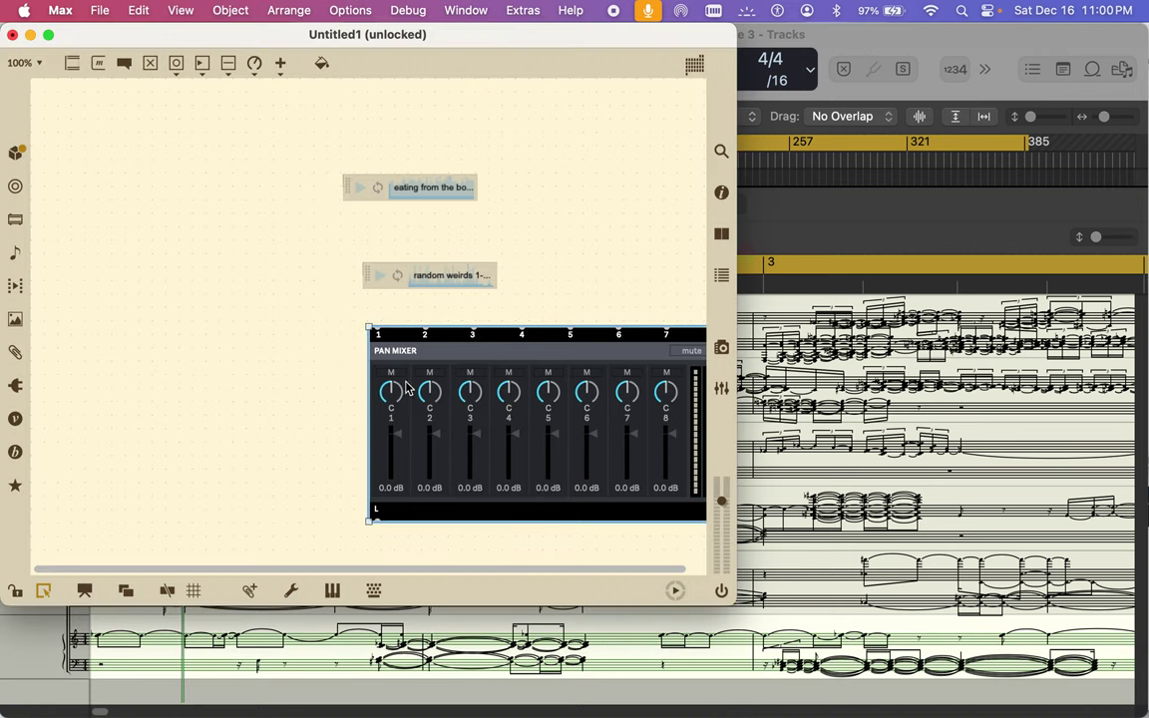
{"action": "left_click_drag", "start_coordinate": [449, 333], "coordinate": [211, 349]}
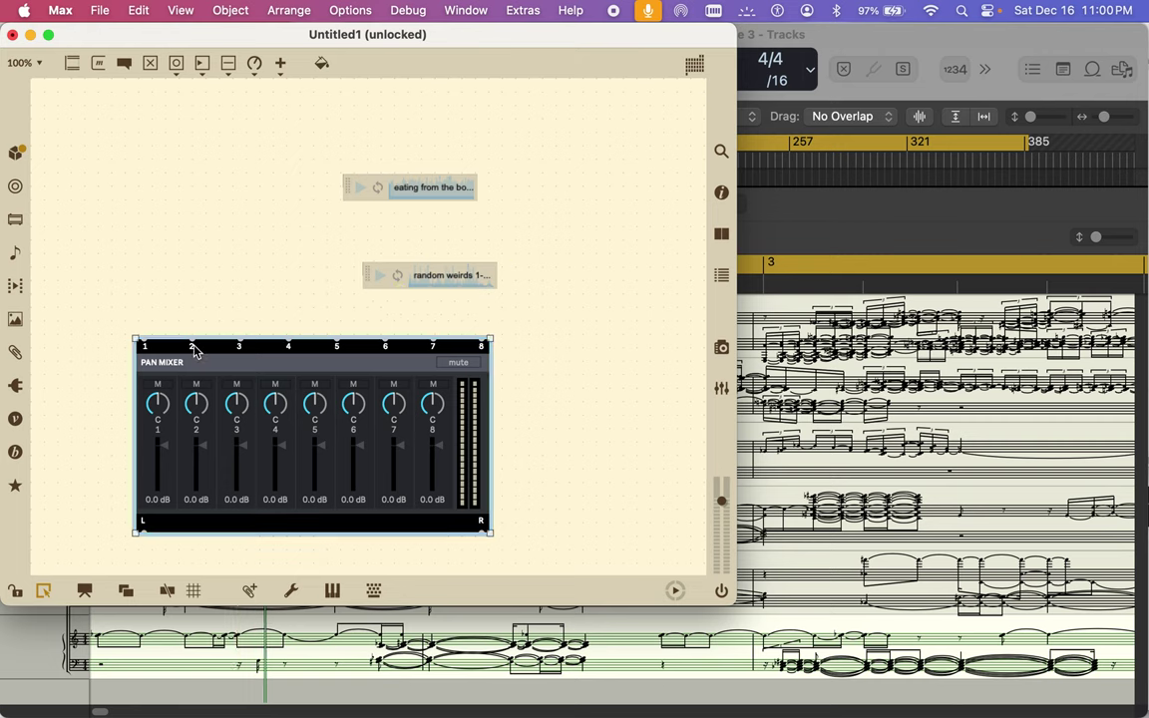
{"action": "left_click_drag", "start_coordinate": [157, 402], "coordinate": [271, 374]}
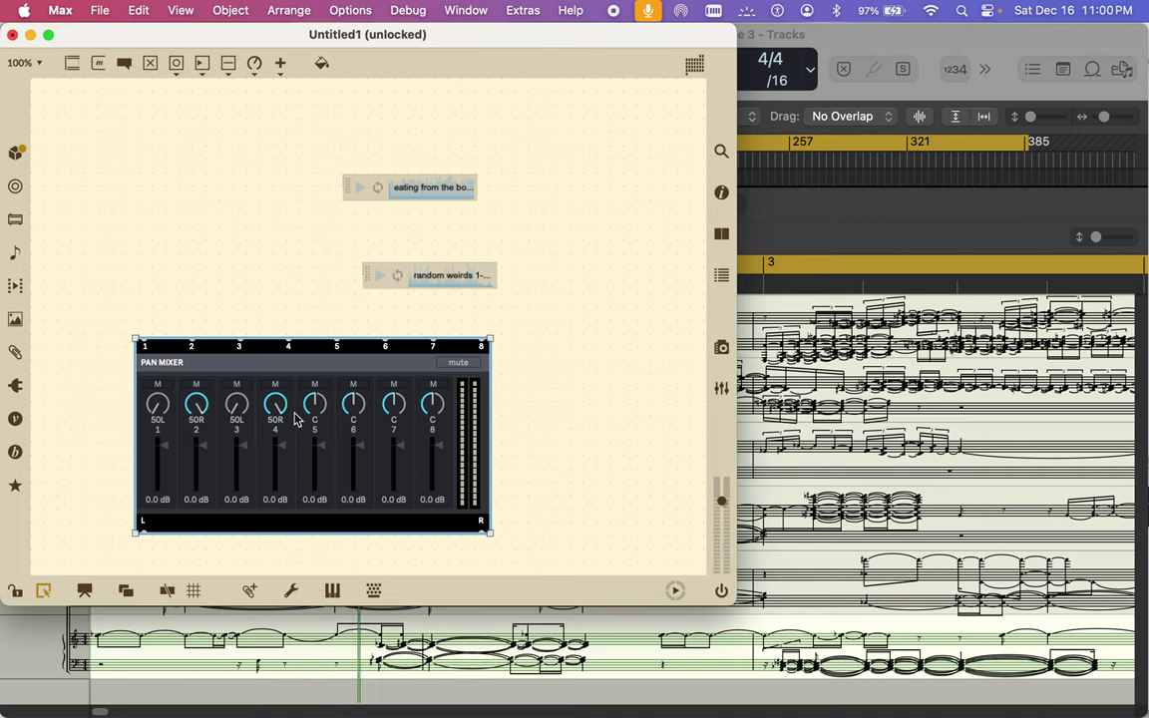
{"action": "left_click_drag", "start_coordinate": [313, 389], "coordinate": [432, 380]}
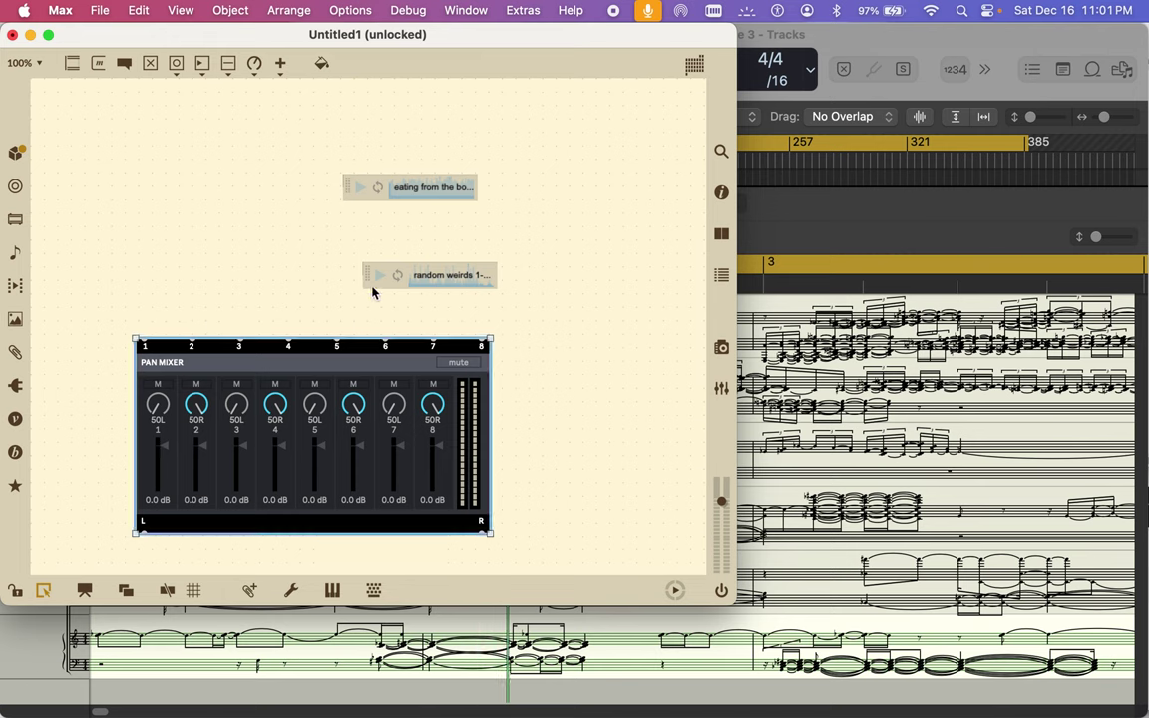
Step: Connect the first two outputs of the random weirds clip to Pan Mixer inputs 1 and 2, and those of the other clip to inputs 3 and 4
{"action": "left_click_drag", "start_coordinate": [372, 291], "coordinate": [141, 339]}
{"action": "left_click", "coordinate": [402, 297]}
{"action": "left_click_drag", "start_coordinate": [401, 296], "coordinate": [194, 339]}
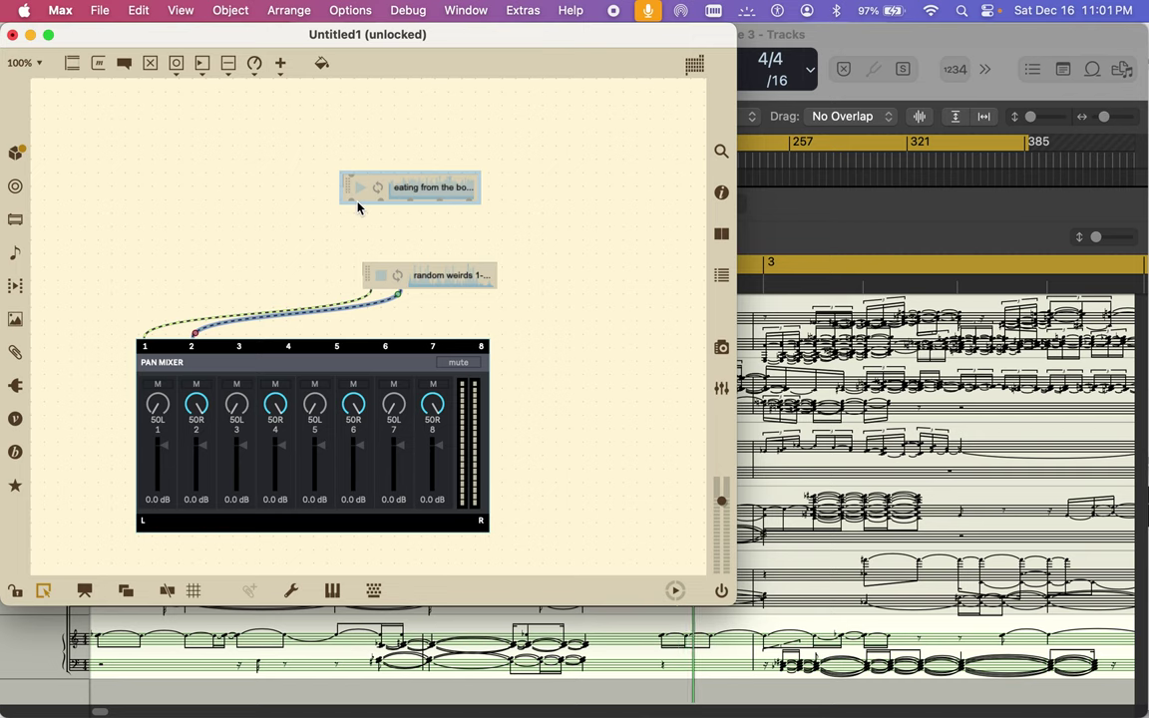
{"action": "left_click_drag", "start_coordinate": [354, 203], "coordinate": [239, 341]}
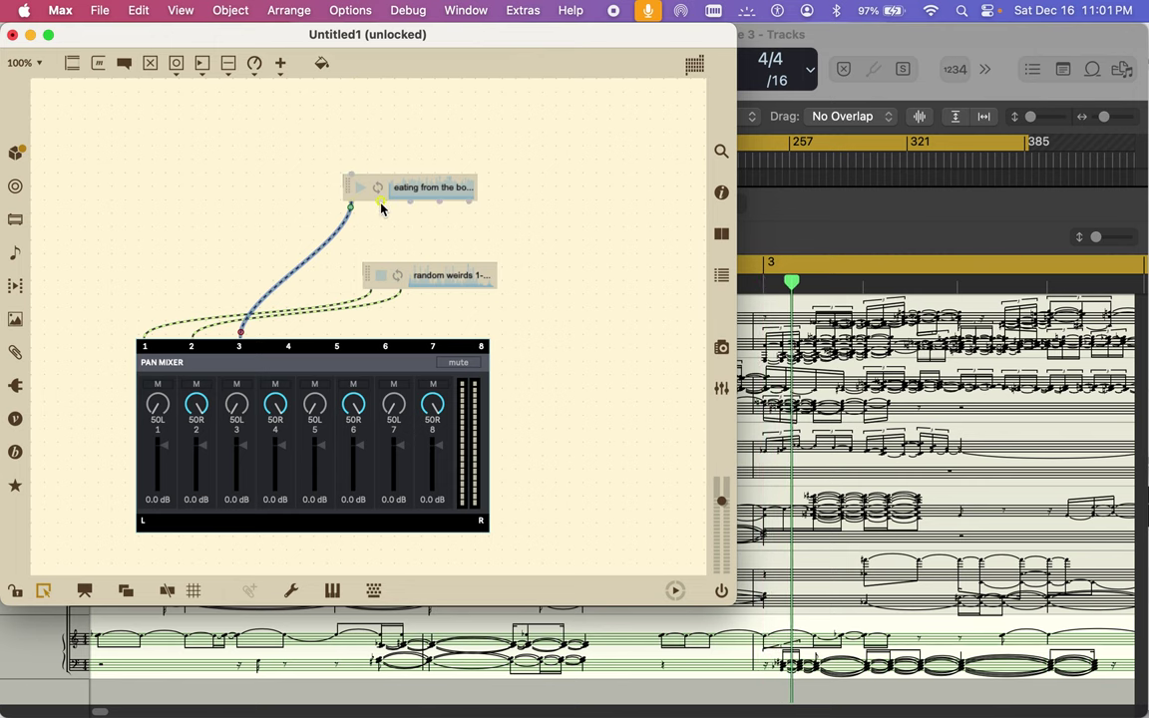
{"action": "left_click_drag", "start_coordinate": [380, 205], "coordinate": [288, 339]}
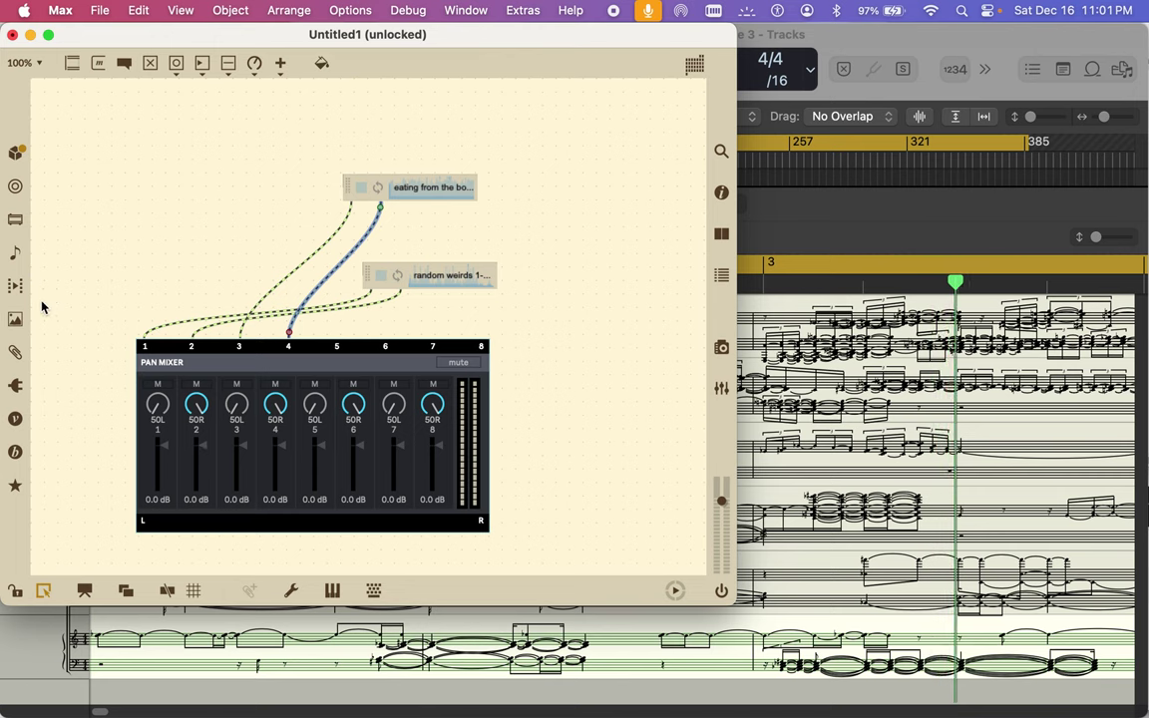
Step: Add a BEAP Stereo output module to the patch and place it below and to the right of the Pan Mixer
{"action": "left_click", "coordinate": [15, 451]}
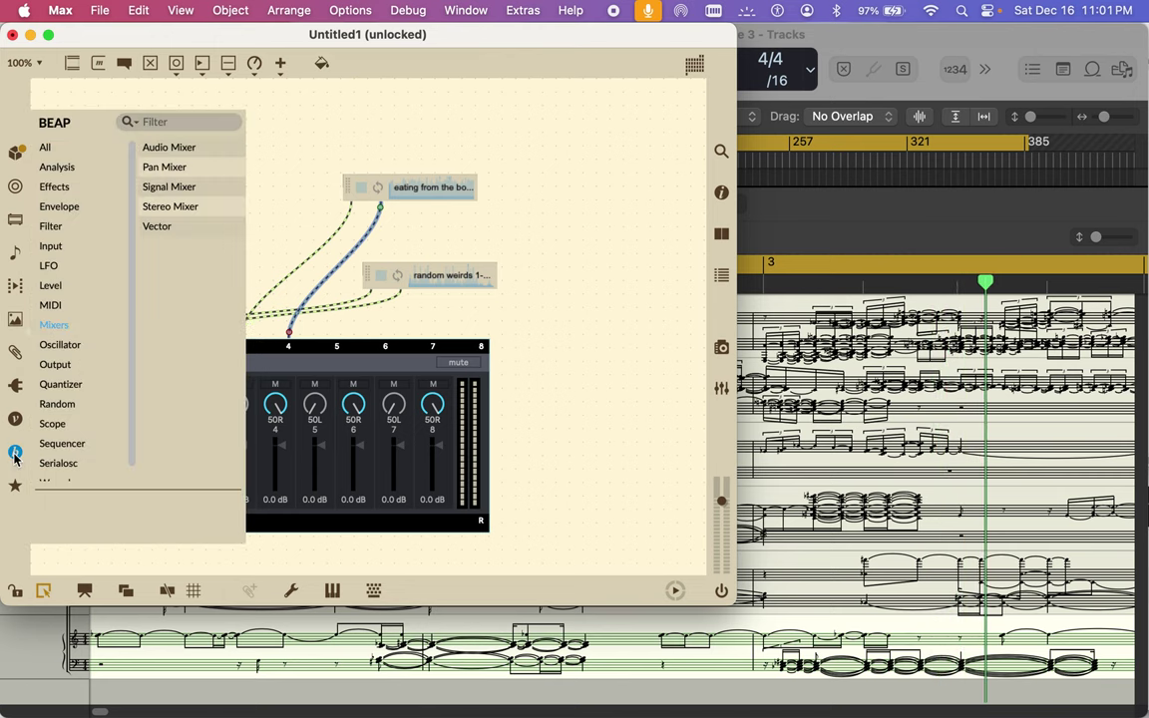
{"action": "mouse_move", "coordinate": [166, 226]}
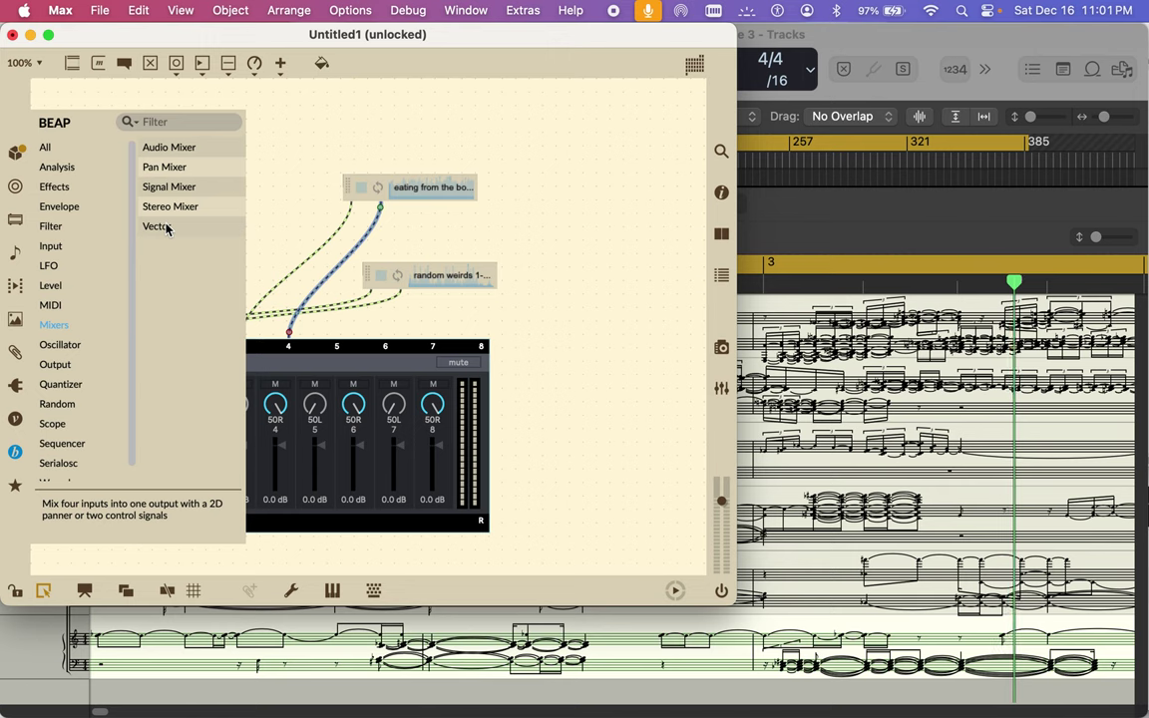
{"action": "left_click", "coordinate": [55, 365]}
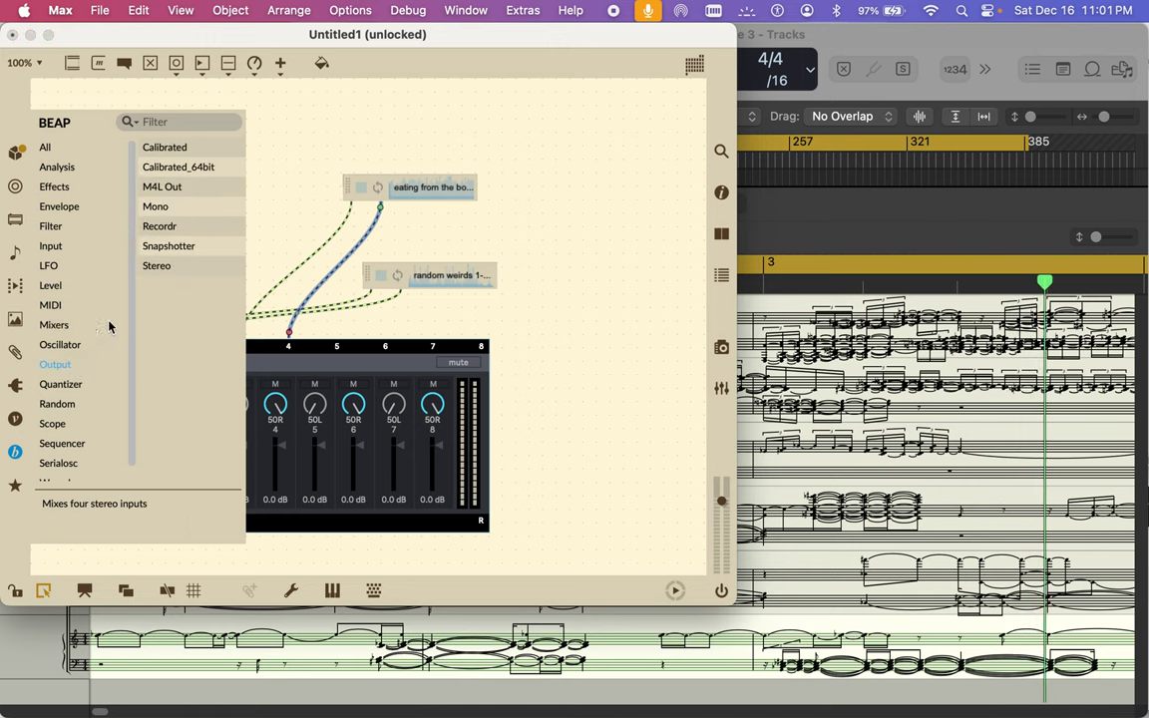
{"action": "left_click", "coordinate": [153, 267]}
{"action": "double_click", "coordinate": [156, 265]}
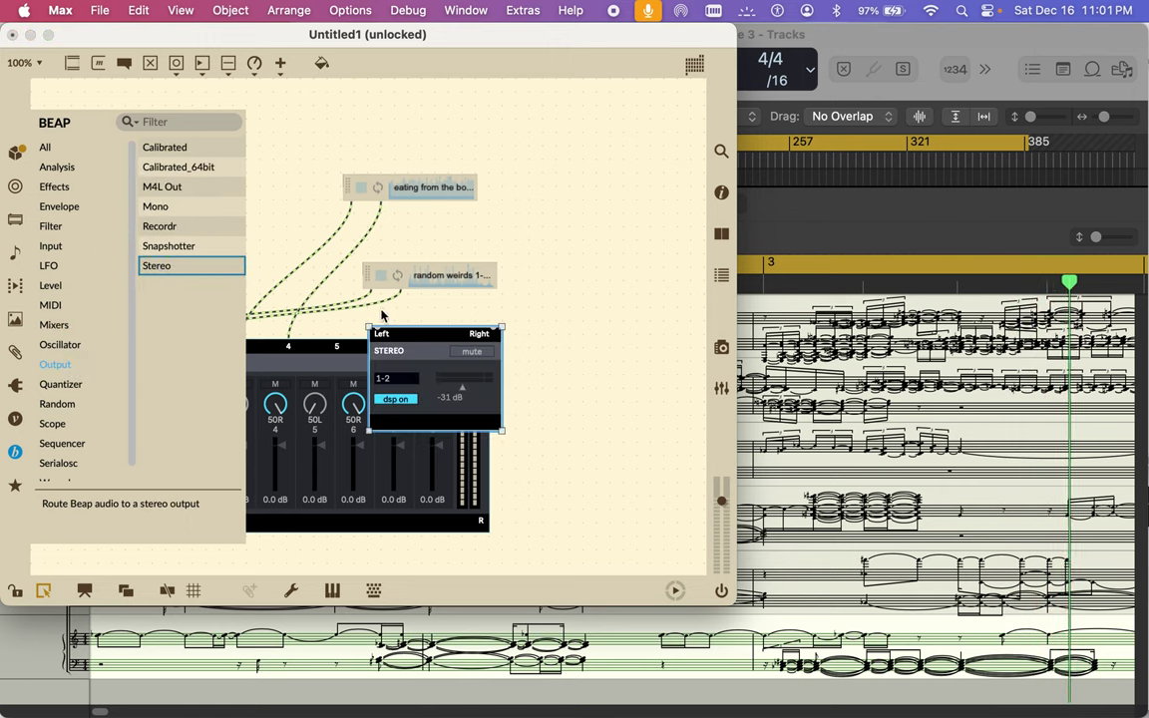
{"action": "left_click", "coordinate": [541, 287]}
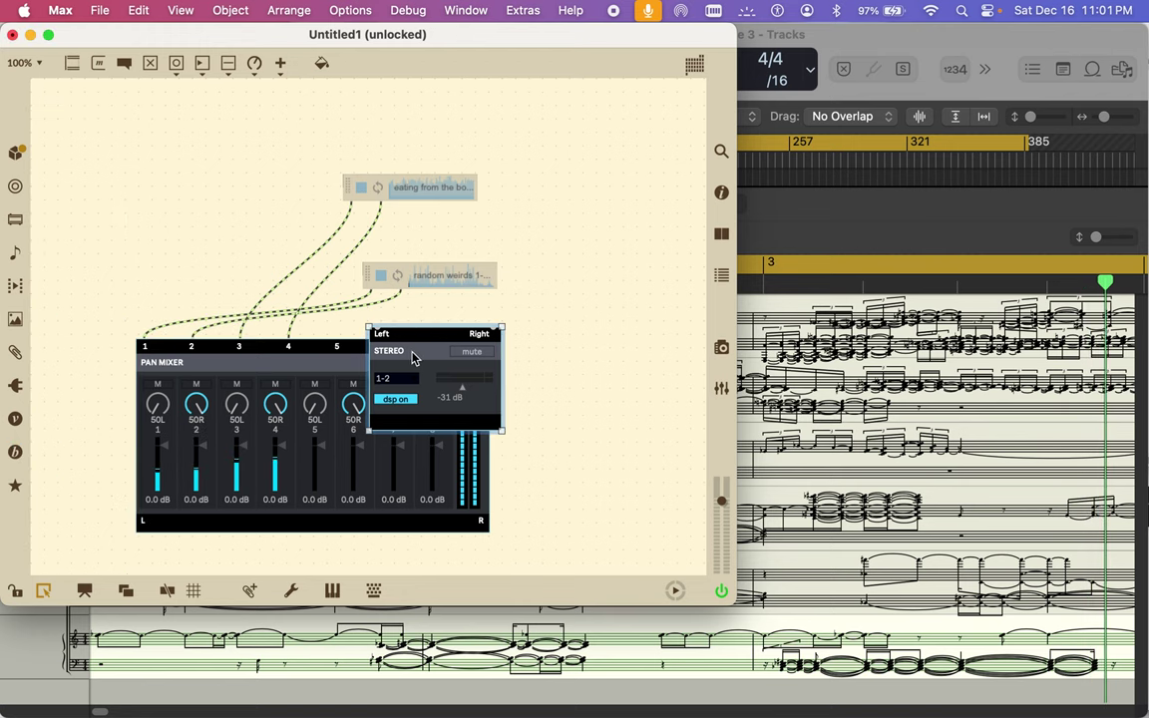
{"action": "left_click_drag", "start_coordinate": [415, 357], "coordinate": [575, 519]}
{"action": "scroll", "coordinate": [539, 422], "scroll_direction": "down", "scroll_amount": 3}
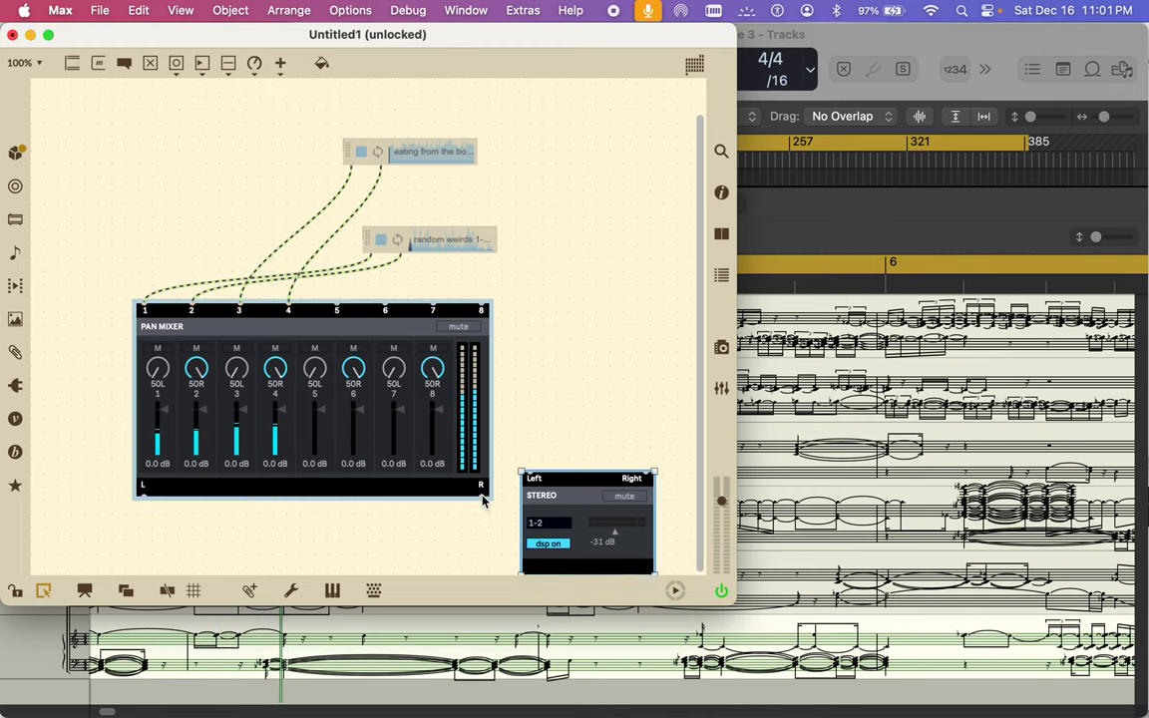
Step: Connect the Pan Mixer's L and R outputs to the Stereo module's Left and Right inputs, and set its level to 3.1 dB
{"action": "left_click_drag", "start_coordinate": [478, 496], "coordinate": [643, 475]}
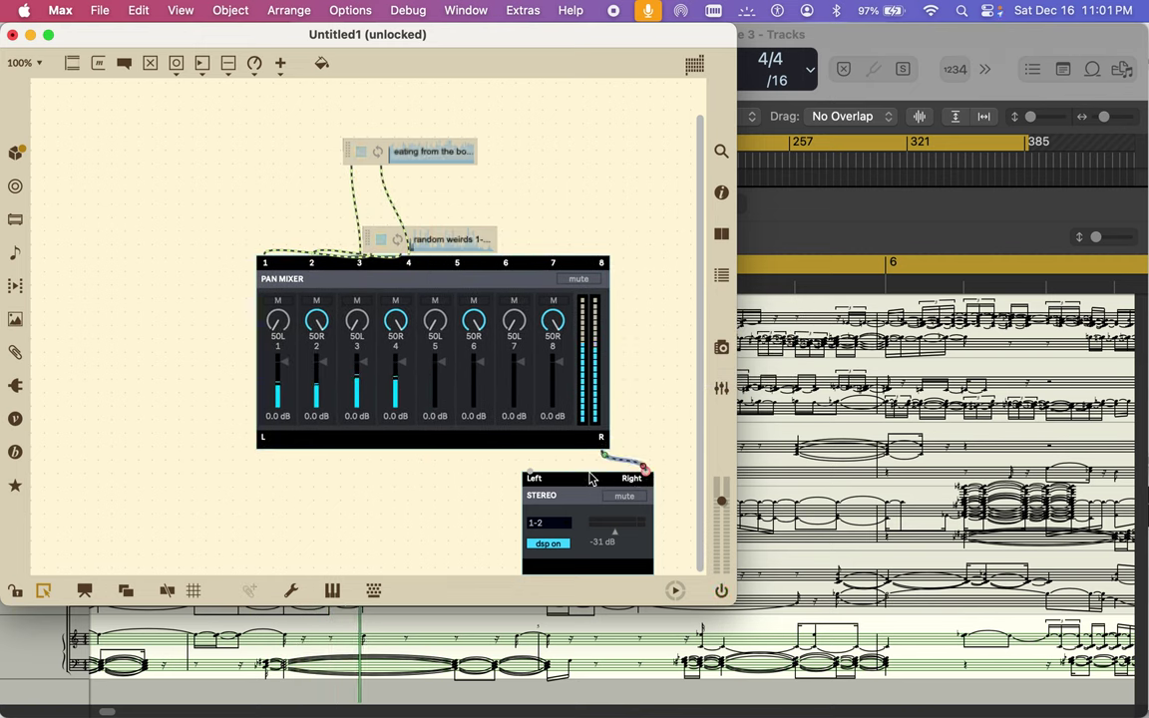
{"action": "left_click_drag", "start_coordinate": [266, 456], "coordinate": [530, 478]}
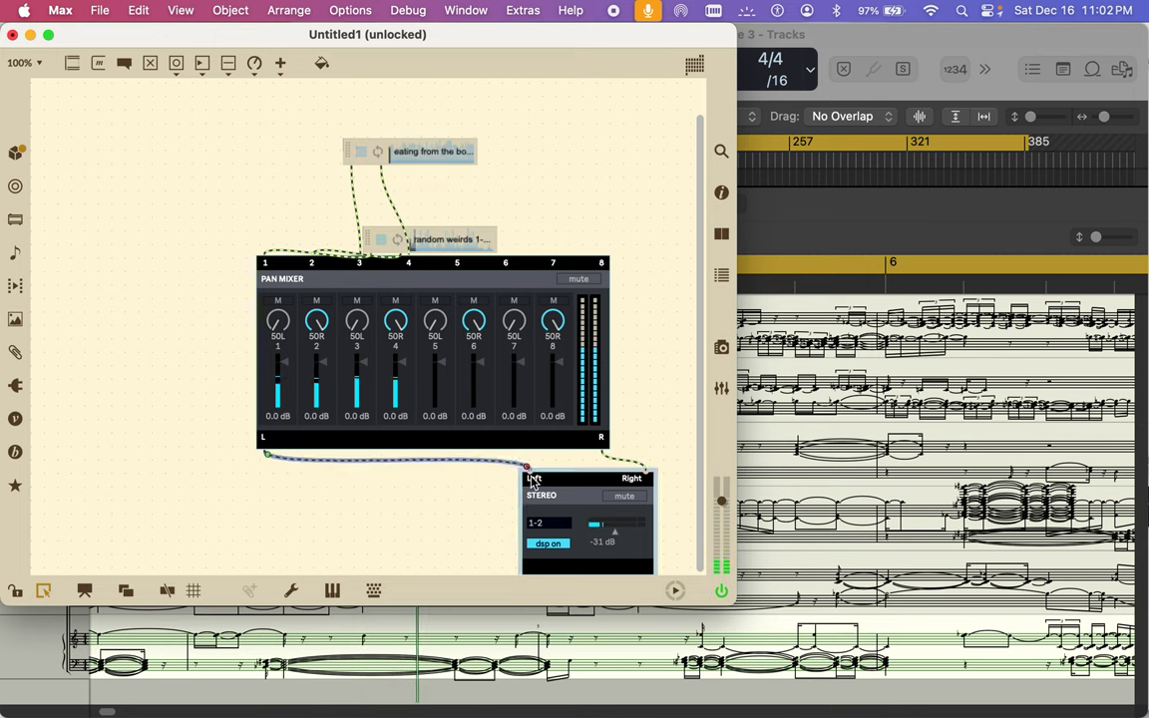
{"action": "left_click_drag", "start_coordinate": [610, 530], "coordinate": [642, 537]}
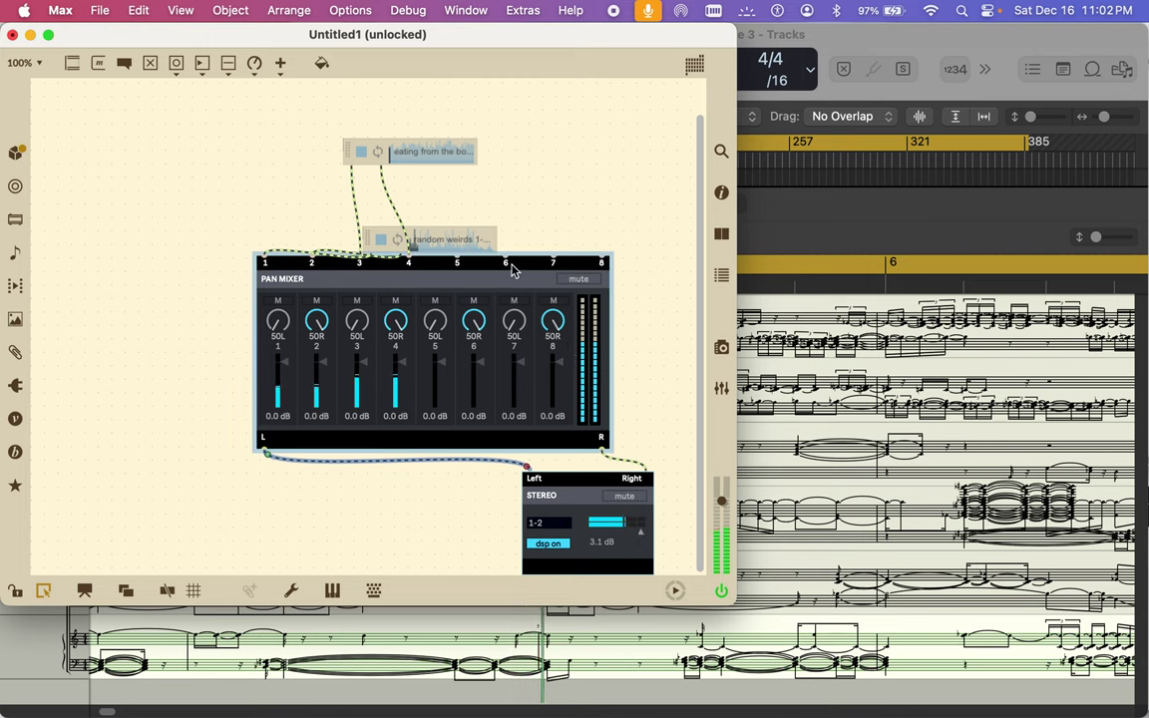
Step: Rearrange the patch with the random weirds clip left of the other clip and the Pan Mixer lower and further left
{"action": "left_click_drag", "start_coordinate": [497, 239], "coordinate": [259, 152]}
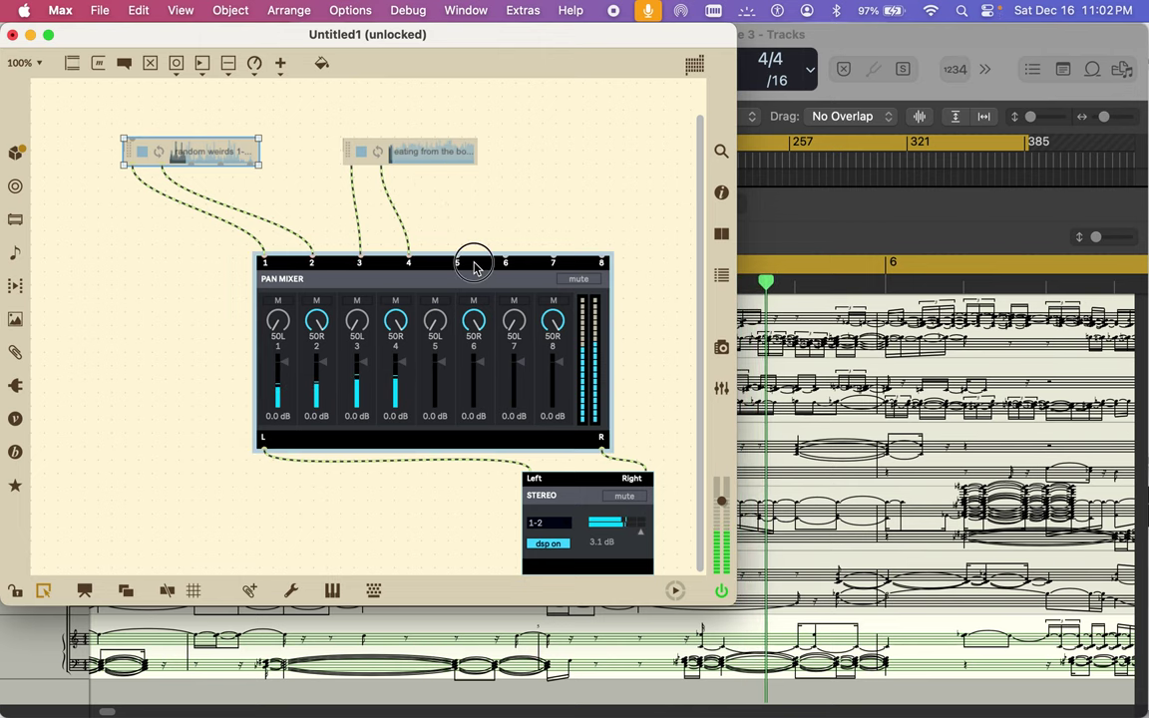
{"action": "left_click_drag", "start_coordinate": [389, 261], "coordinate": [280, 387]}
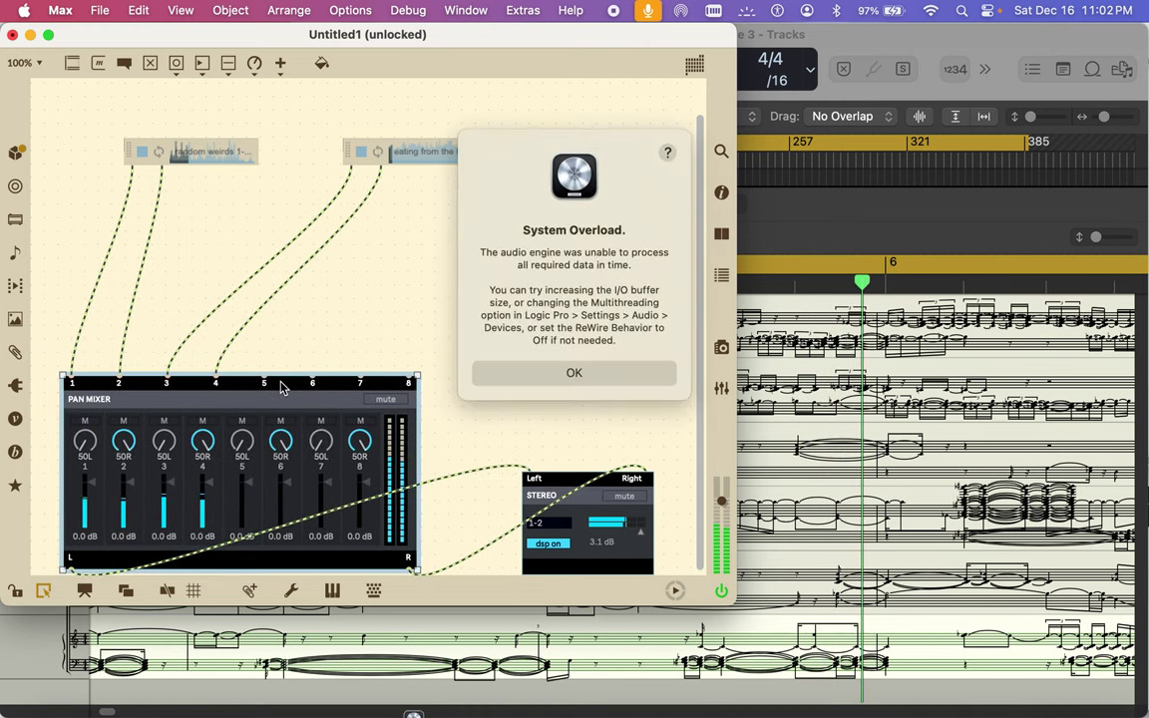
Step: Dismiss the System Overload alert and close the score editor in Logic Pro
{"action": "left_click", "coordinate": [572, 373]}
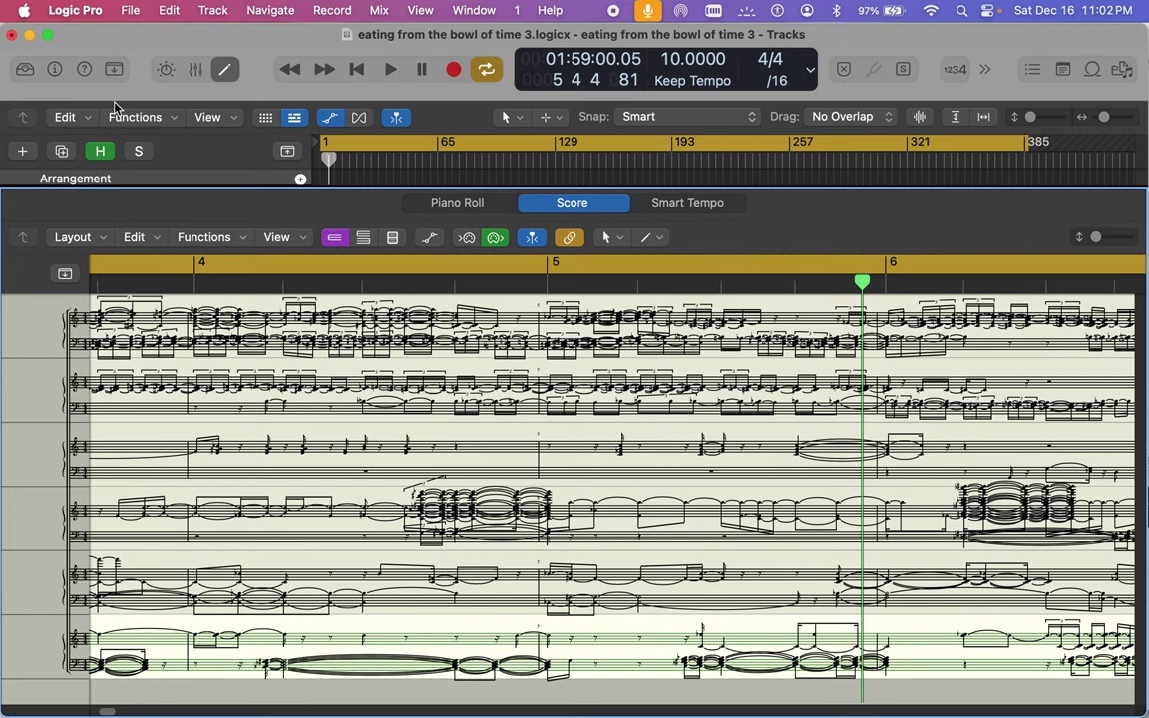
{"action": "left_click", "coordinate": [225, 72]}
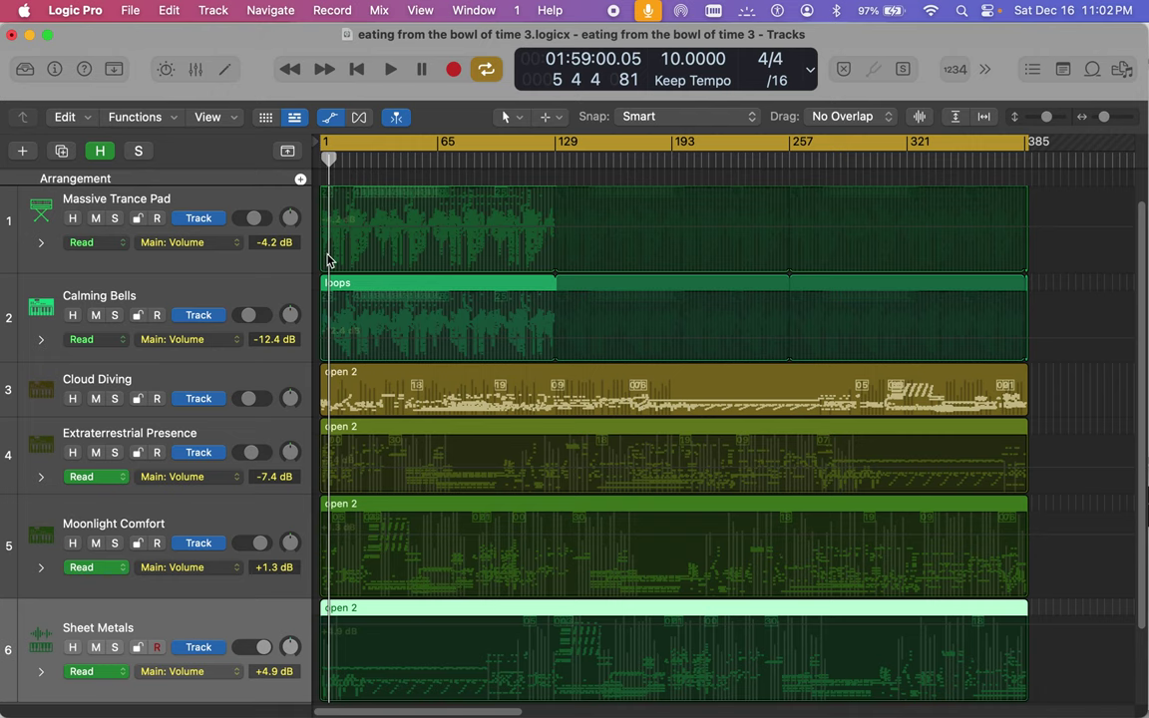
Step: Select all six tracks and their regions, from Massive Trance Pad to Sheet Metals
{"action": "left_click", "coordinate": [255, 203]}
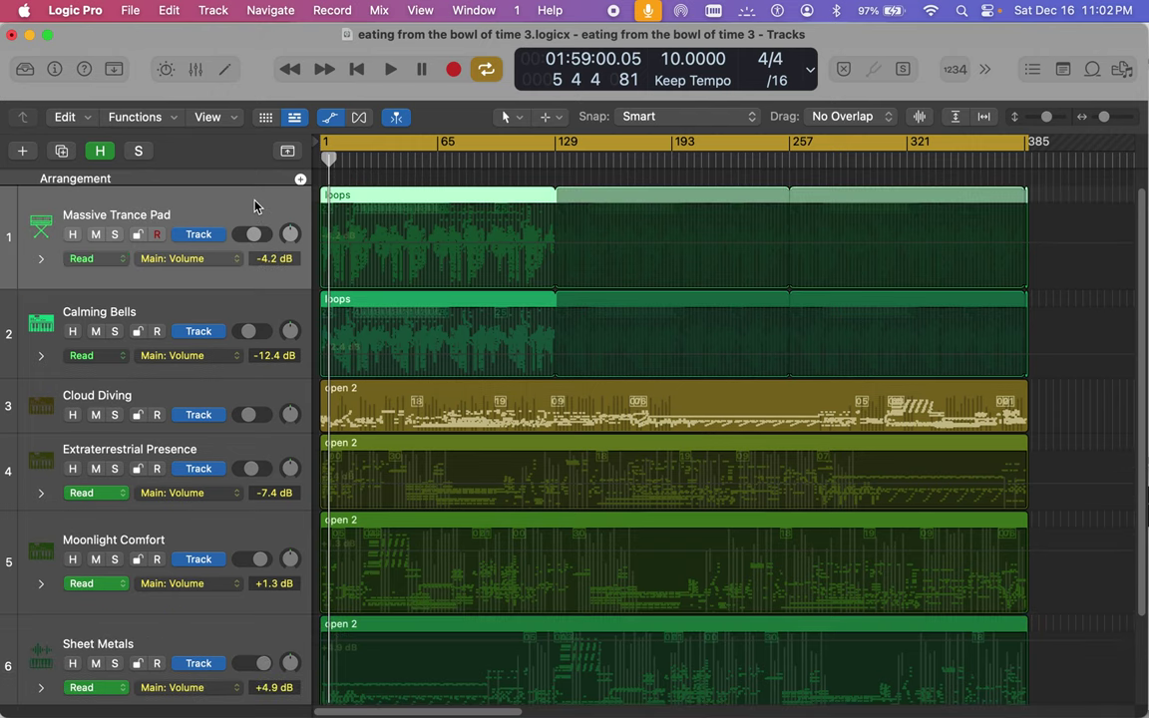
{"action": "left_click", "coordinate": [248, 319], "text": "shift"}
{"action": "left_click", "coordinate": [259, 389], "text": "shift"}
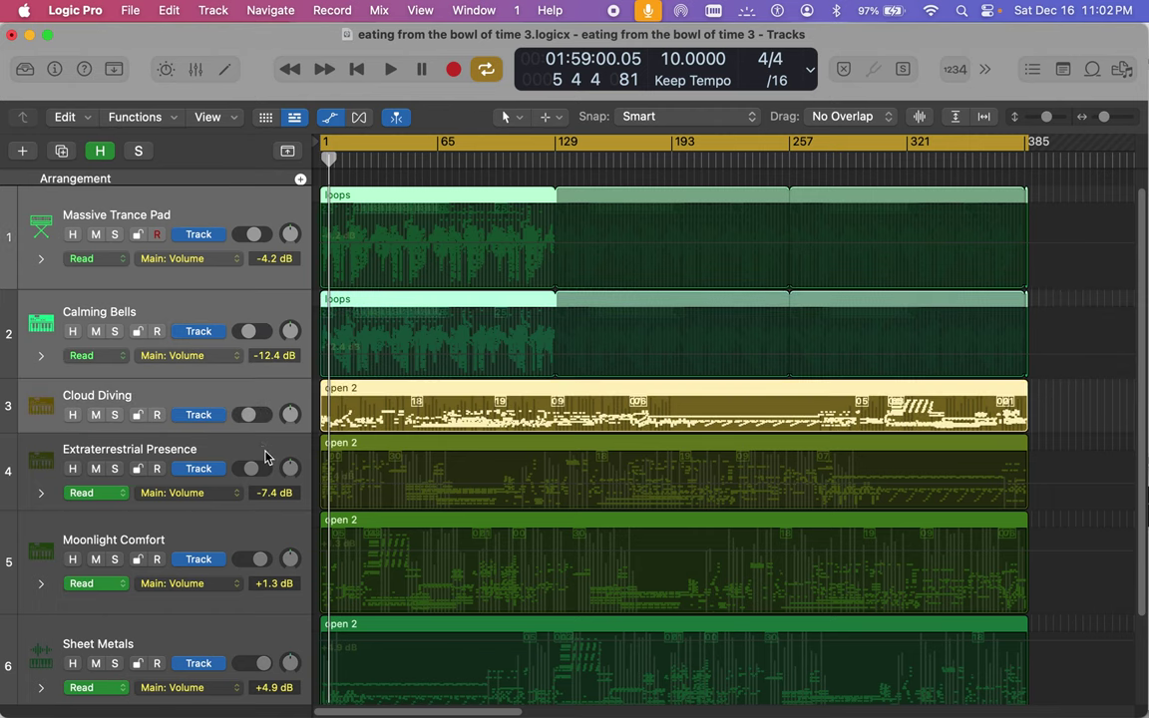
{"action": "left_click", "coordinate": [264, 459], "text": "shift"}
{"action": "left_click", "coordinate": [258, 531], "text": "shift"}
{"action": "left_click", "coordinate": [269, 641], "text": "shift"}
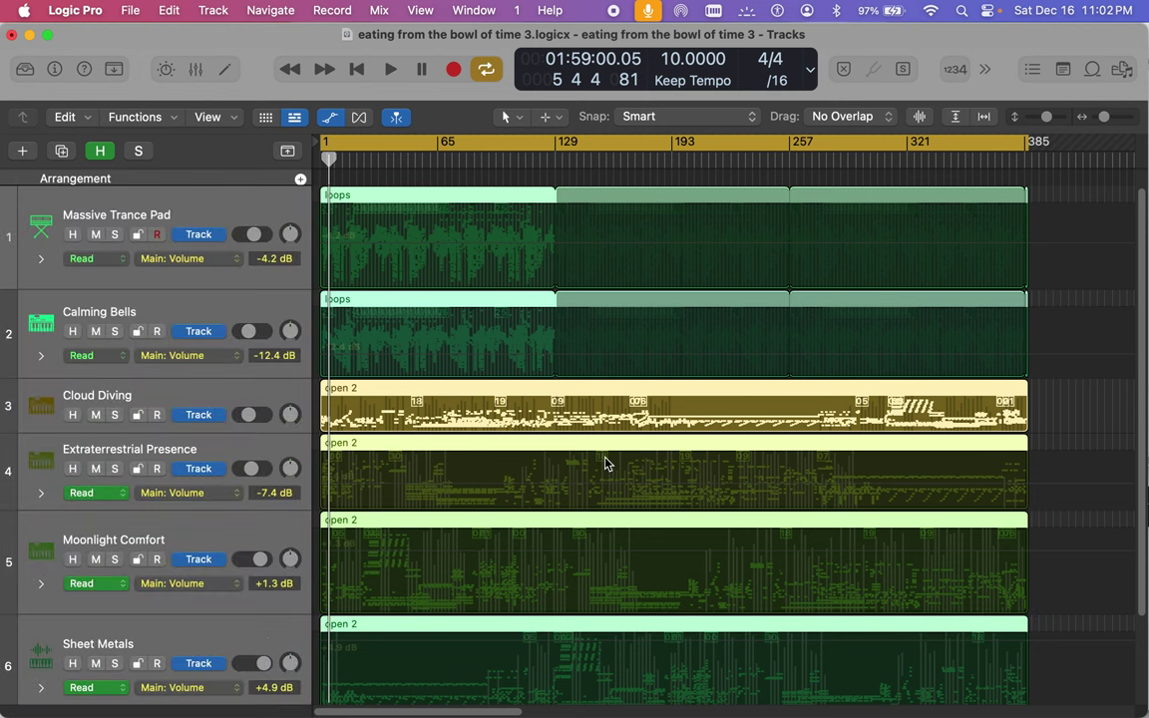
{"action": "scroll", "coordinate": [608, 464], "scroll_direction": "down", "scroll_amount": 3}
{"action": "scroll", "coordinate": [607, 464], "scroll_direction": "up", "scroll_amount": 3}
Step: Save the project as eating from the bowl of time 4 in the logic x folder
{"action": "left_click", "coordinate": [129, 10]}
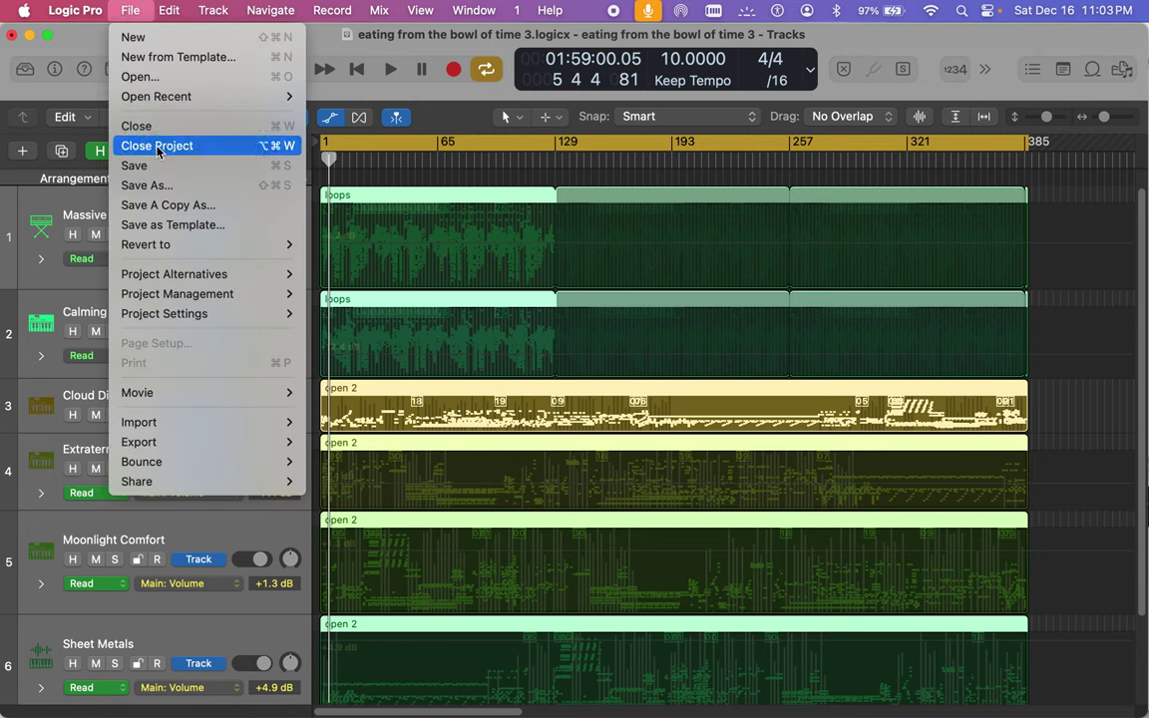
{"action": "left_click", "coordinate": [151, 186]}
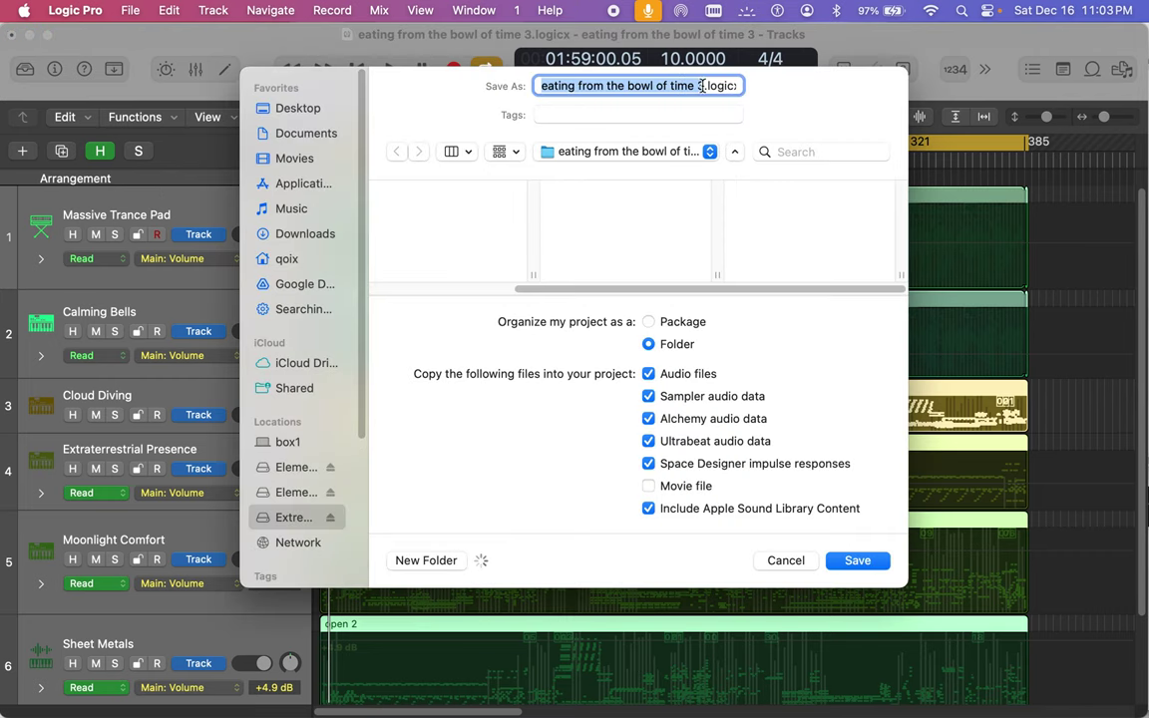
{"action": "key", "text": "Right"}
{"action": "key", "text": "BackSpace"}
{"action": "type", "text": "4"}
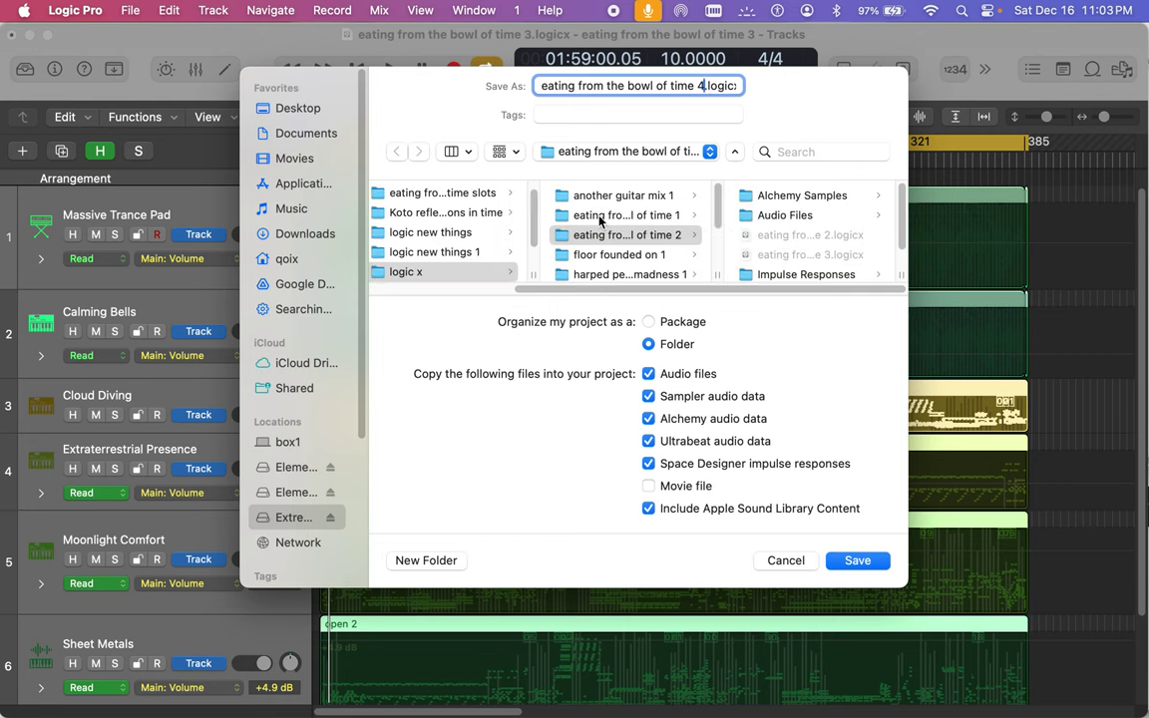
{"action": "left_click", "coordinate": [460, 272]}
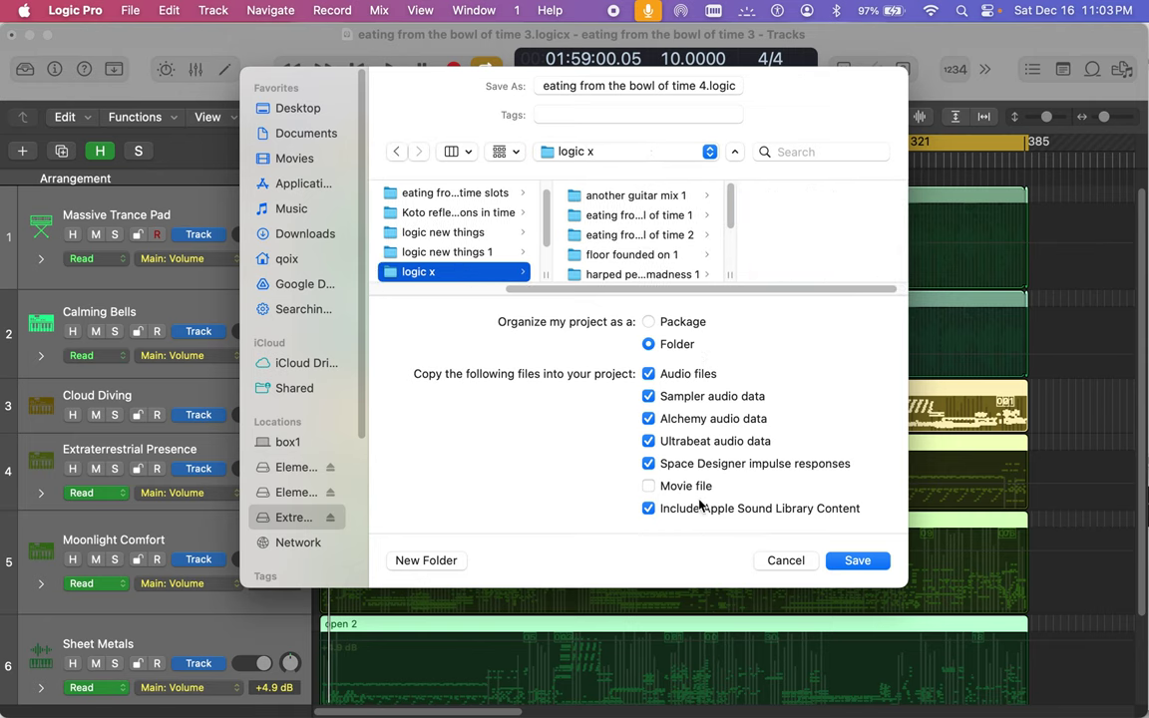
{"action": "left_click", "coordinate": [856, 561]}
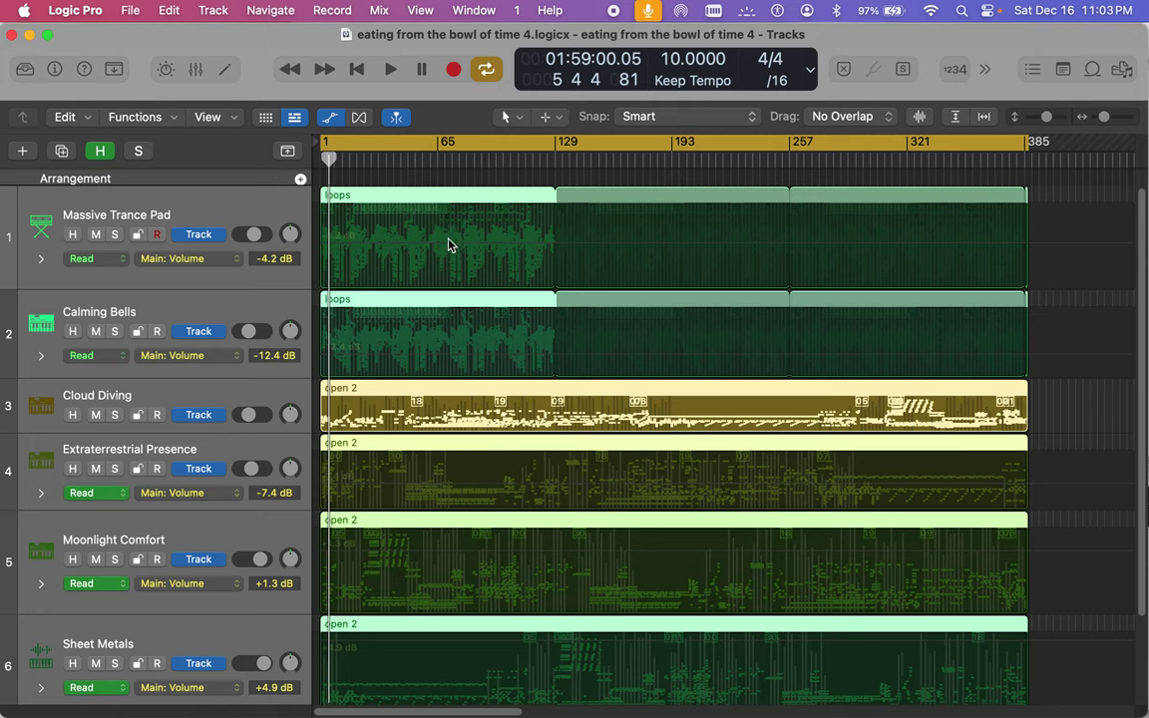
Step: Set up an export of the selection as an audio file, including the audio tail and volume/pan automation
{"action": "left_click", "coordinate": [129, 11]}
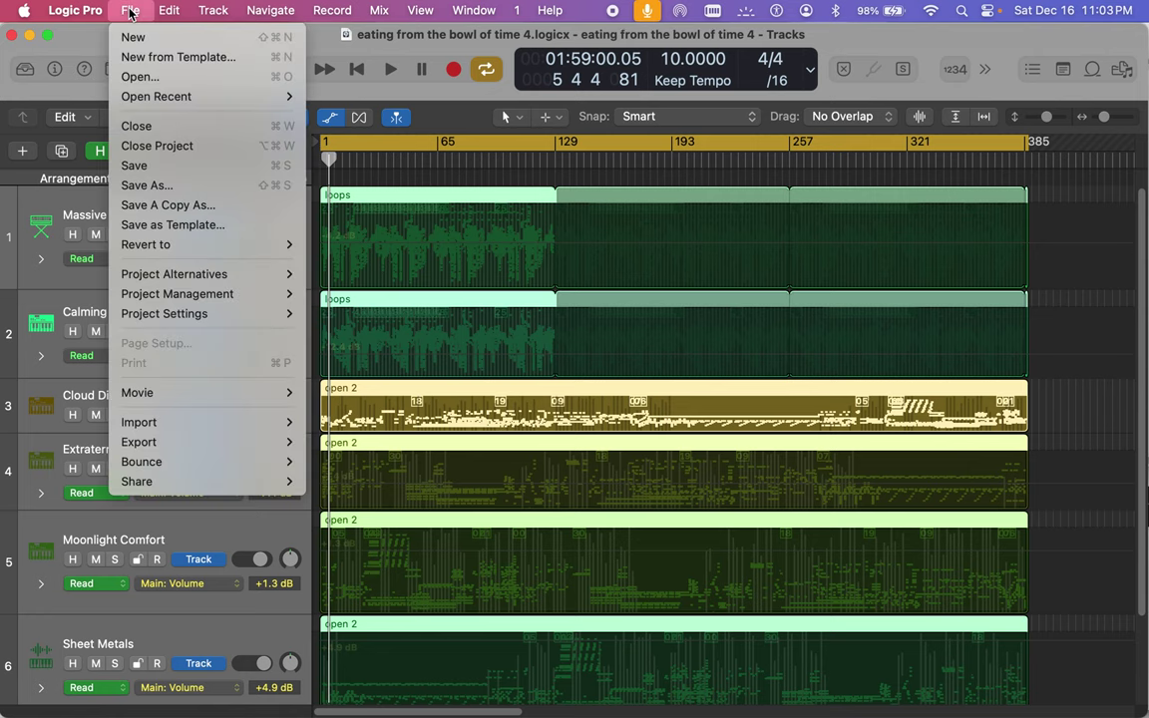
{"action": "mouse_move", "coordinate": [226, 444]}
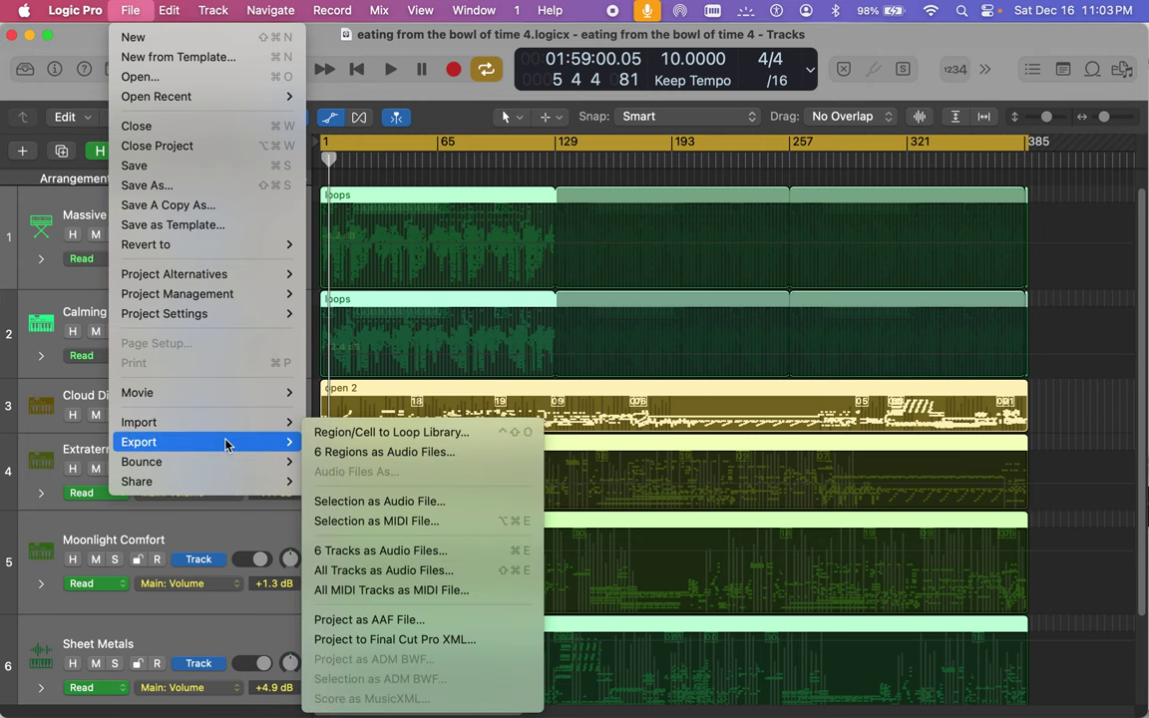
{"action": "left_click", "coordinate": [379, 501]}
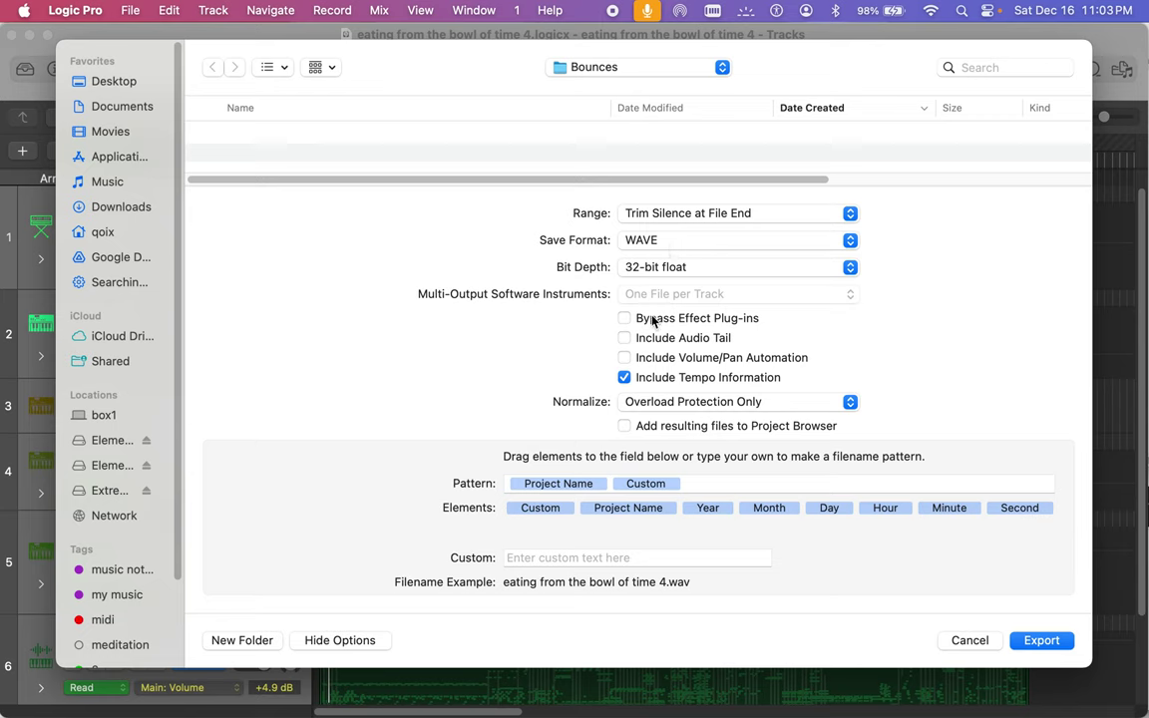
{"action": "left_click", "coordinate": [625, 339]}
{"action": "left_click", "coordinate": [627, 359]}
{"action": "left_click", "coordinate": [539, 507]}
{"action": "left_click", "coordinate": [544, 510]}
{"action": "left_click", "coordinate": [545, 511]}
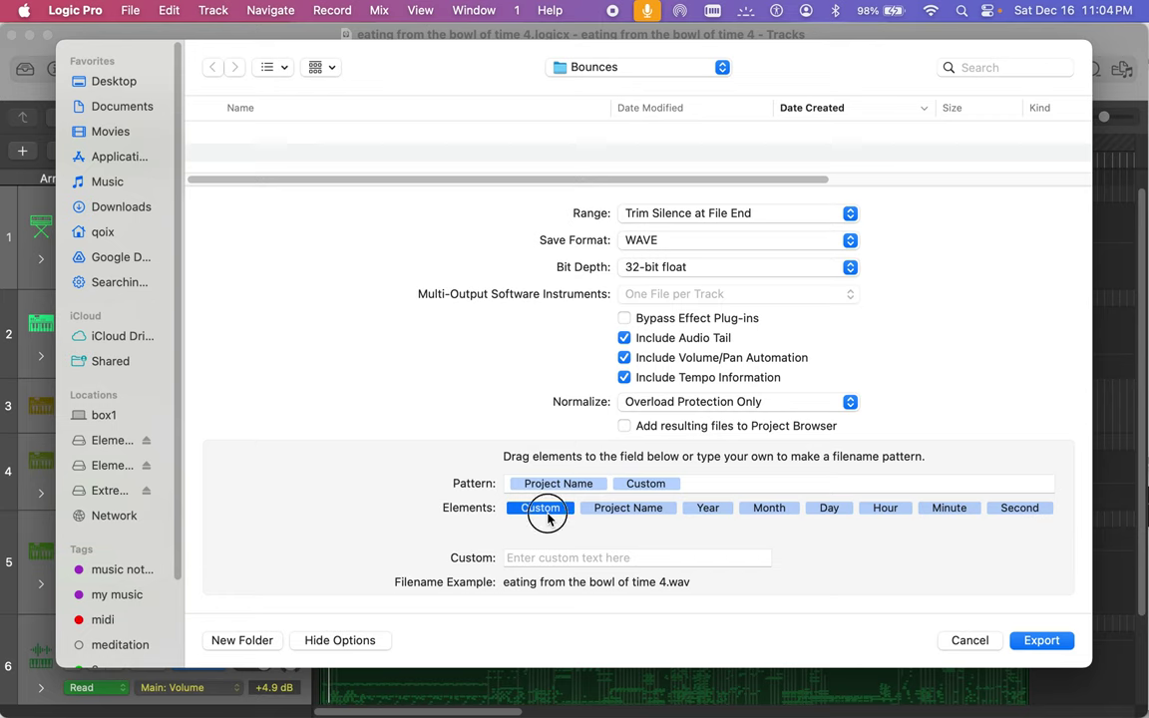
{"action": "left_click", "coordinate": [616, 511]}
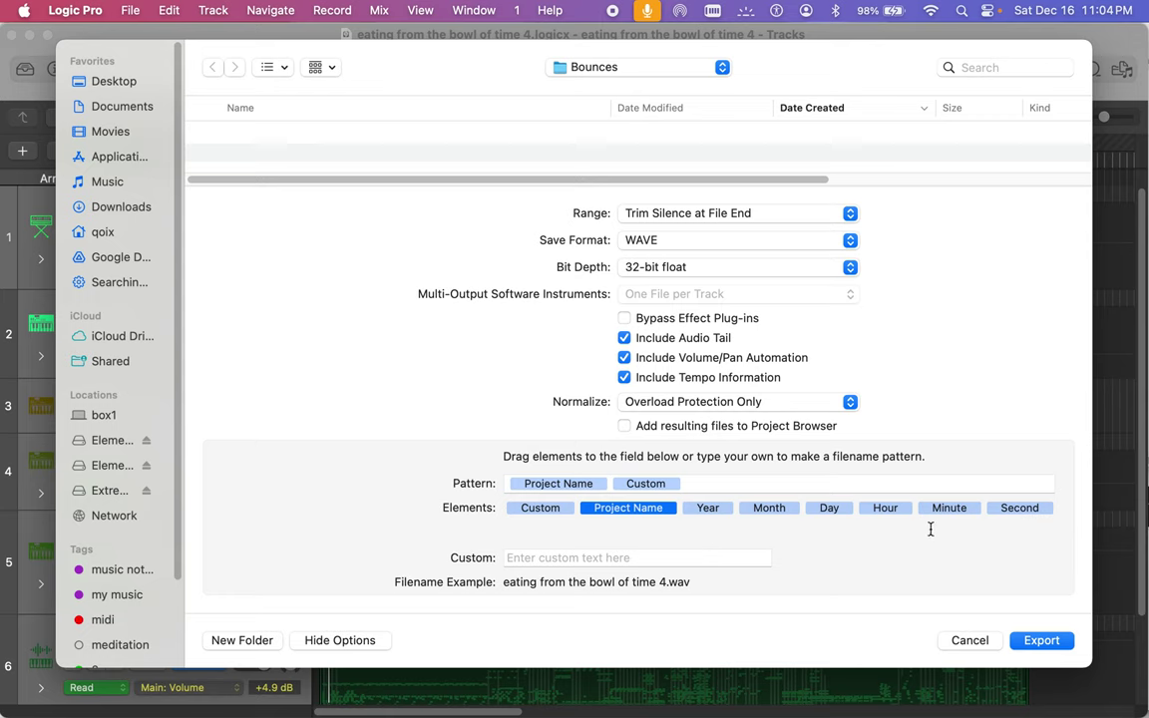
{"action": "left_click", "coordinate": [829, 509]}
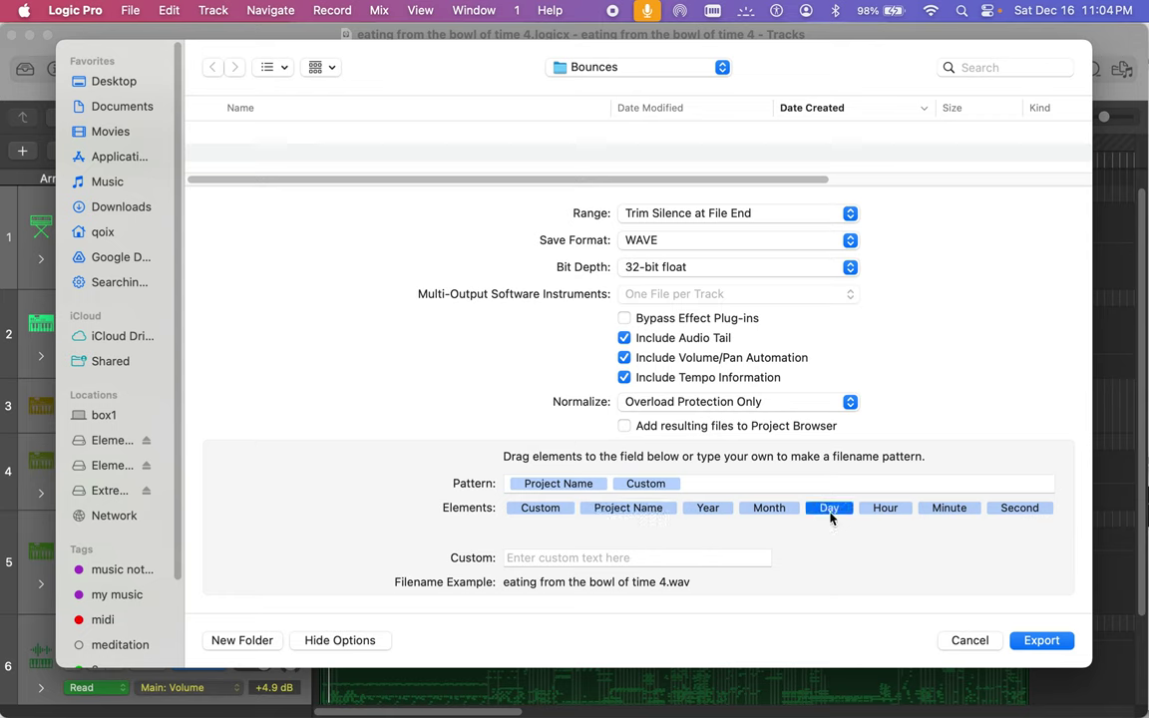
{"action": "left_click", "coordinate": [773, 511]}
{"action": "left_click", "coordinate": [709, 512]}
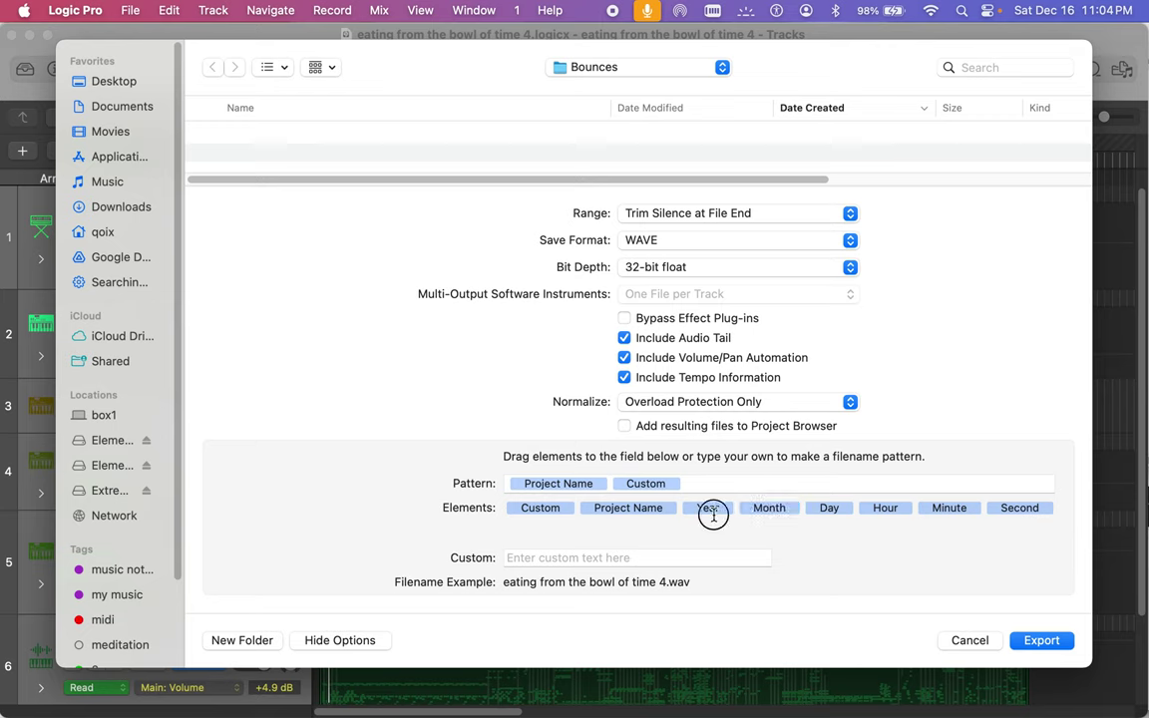
{"action": "left_click", "coordinate": [643, 512]}
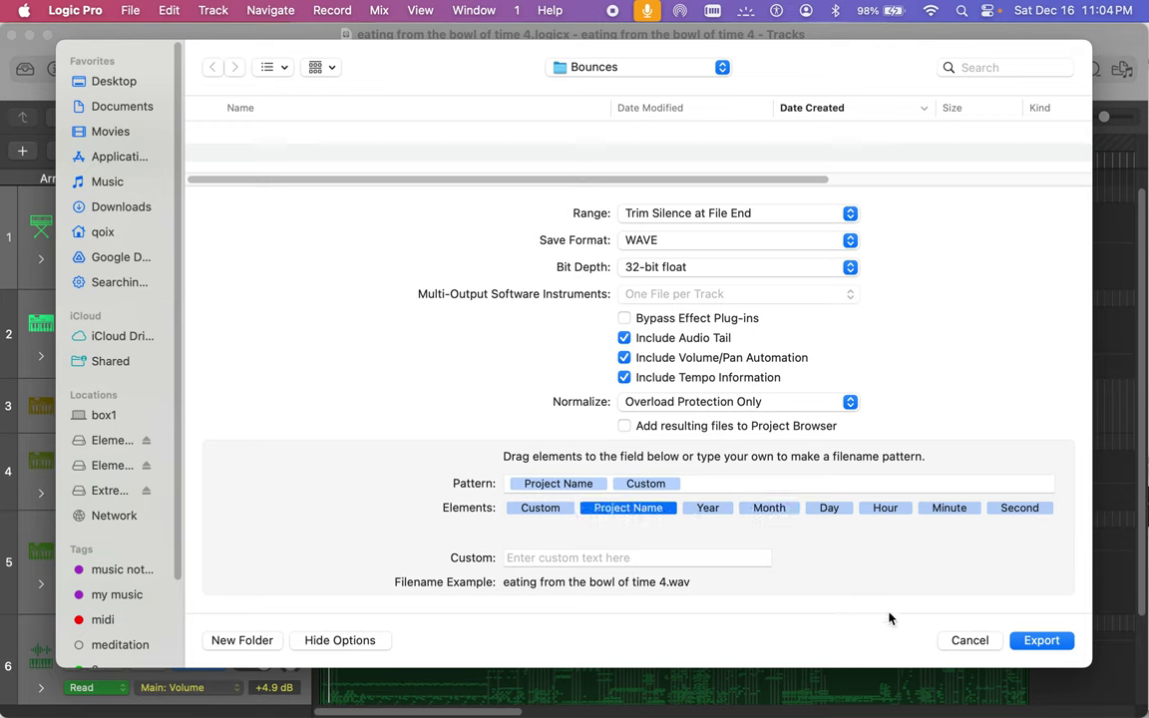
Step: Export the selection to the Bounces folder as a 32-bit float WAVE file
{"action": "left_click", "coordinate": [1043, 641]}
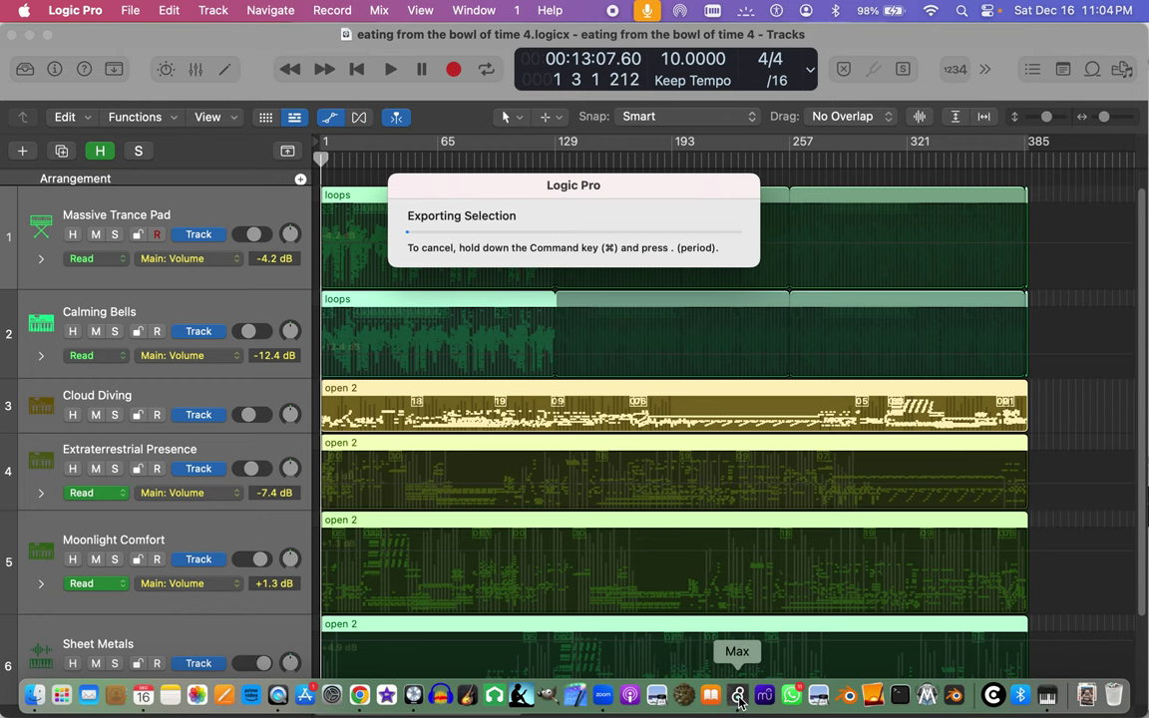
Step: Switch to Max and quit Zoom
{"action": "left_click", "coordinate": [738, 695]}
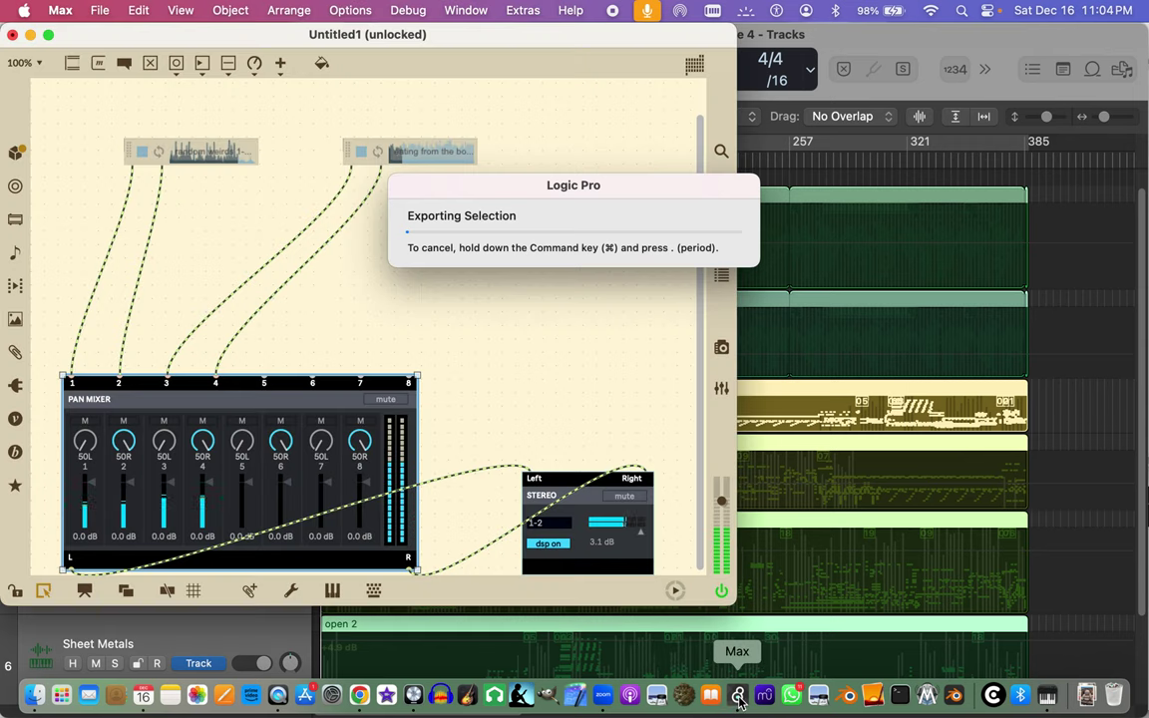
{"action": "right_click", "coordinate": [603, 695]}
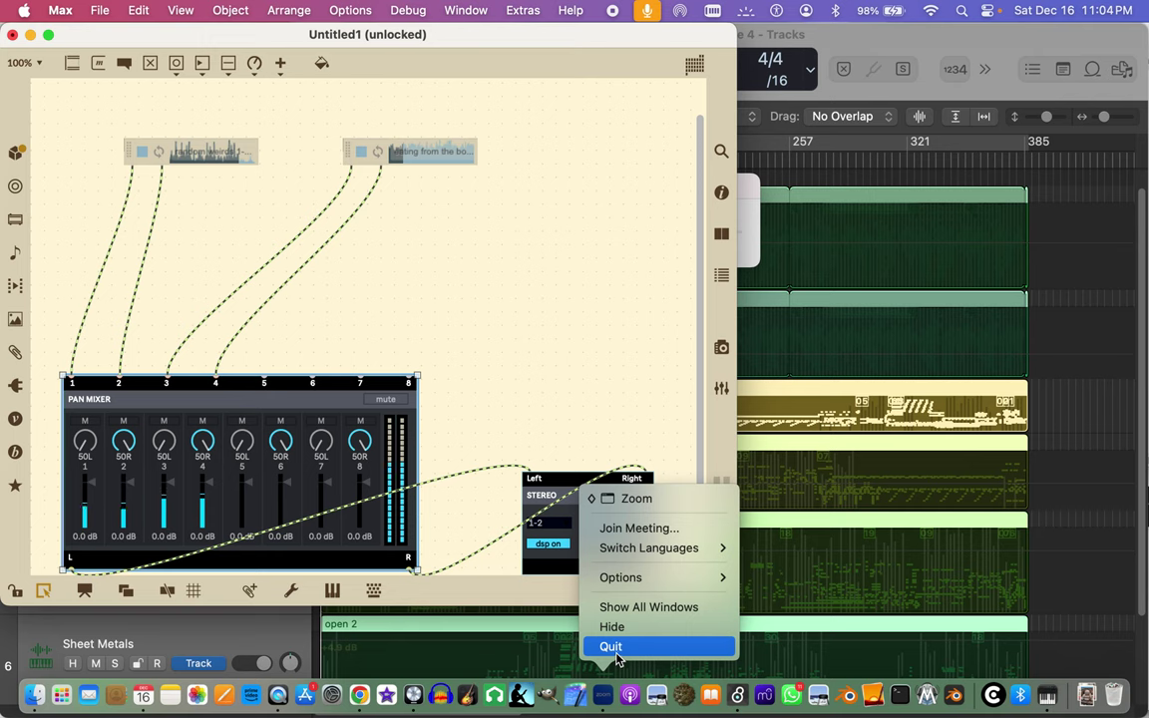
{"action": "left_click", "coordinate": [610, 646]}
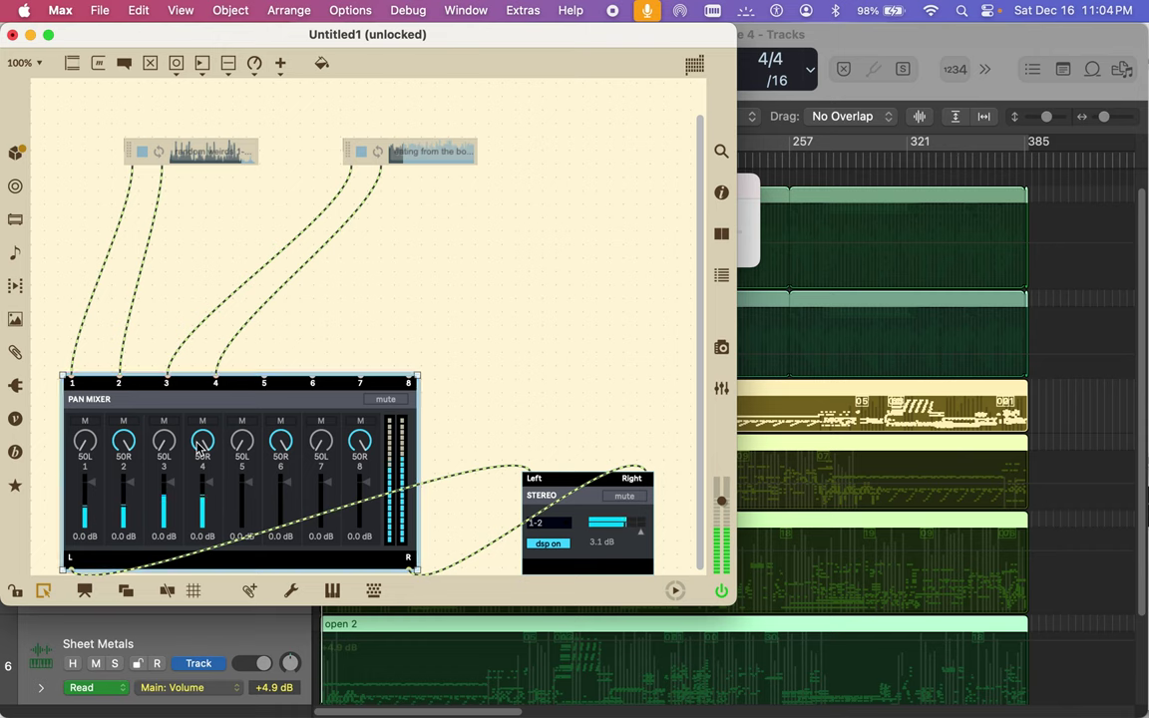
Step: Lower Pan Mixer channels 3 and 4 to about -40 and -44 dB, and raise channels 1 and 2 to 6.0 dB
{"action": "left_click_drag", "start_coordinate": [172, 489], "coordinate": [214, 499]}
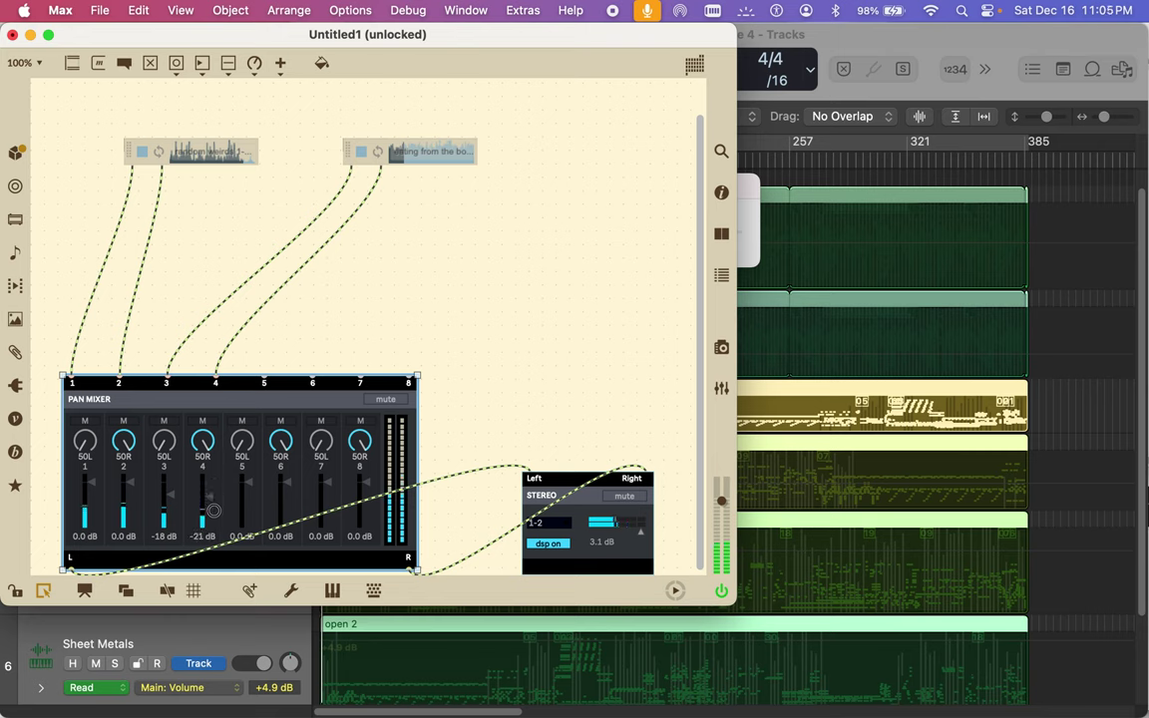
{"action": "left_click_drag", "start_coordinate": [213, 499], "coordinate": [173, 519]}
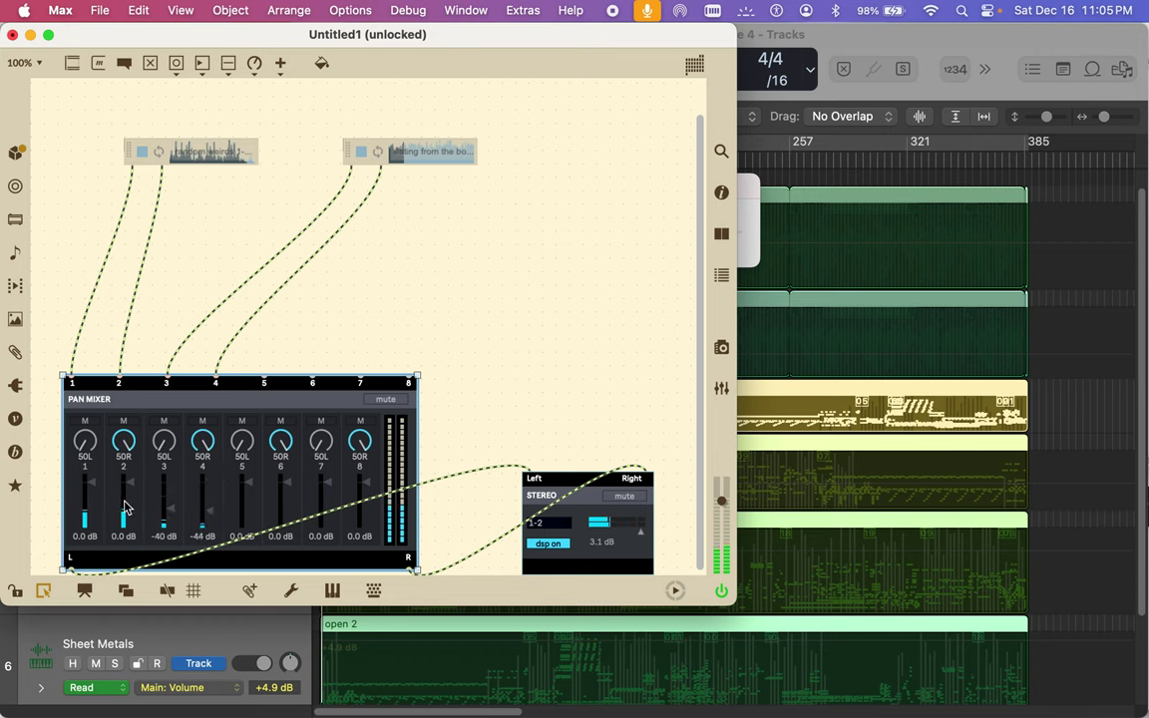
{"action": "left_click_drag", "start_coordinate": [133, 485], "coordinate": [121, 400]}
{"action": "left_click_drag", "start_coordinate": [91, 442], "coordinate": [100, 420]}
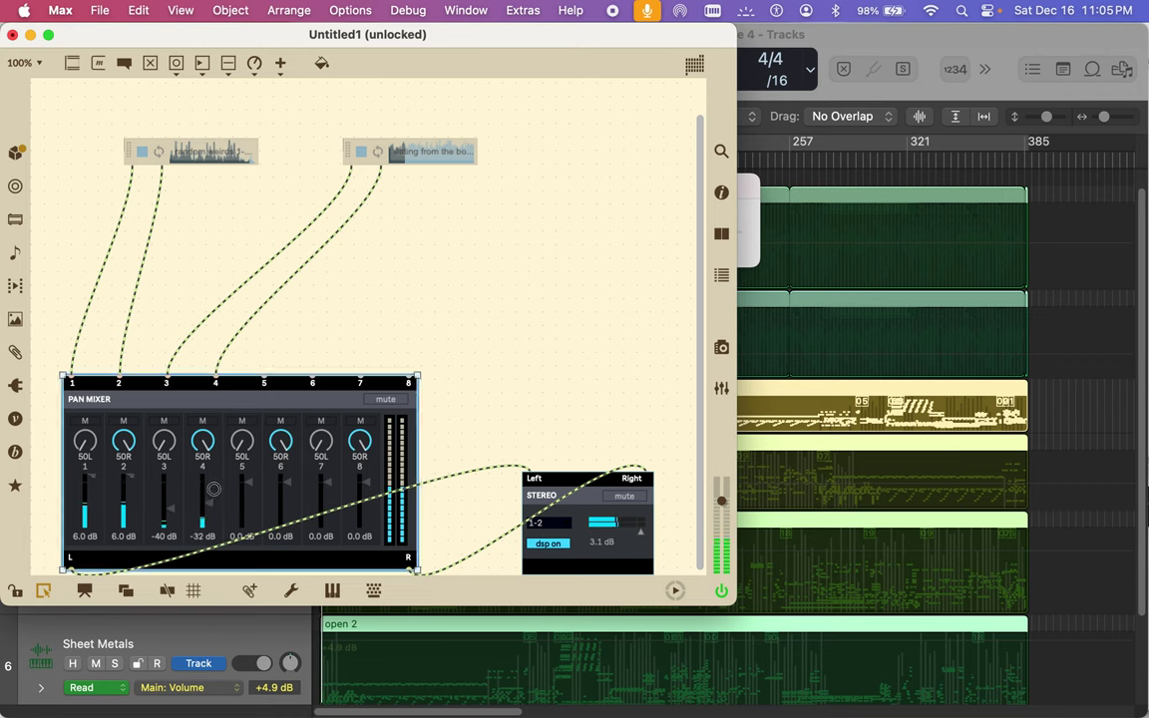
Step: Raise the patcher's master output volume and bring Pan Mixer channels 3 and 4 up to about -16 dB
{"action": "left_click_drag", "start_coordinate": [721, 499], "coordinate": [721, 469]}
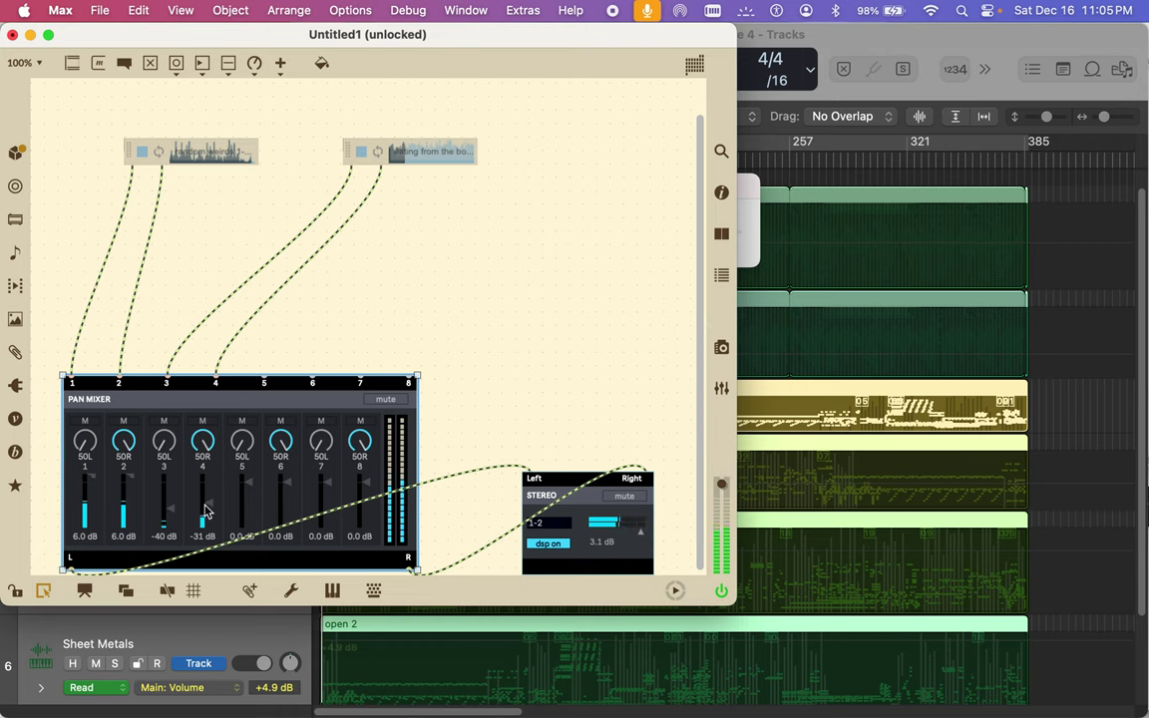
{"action": "left_click_drag", "start_coordinate": [211, 485], "coordinate": [207, 475]}
{"action": "left_click_drag", "start_coordinate": [169, 515], "coordinate": [168, 469]}
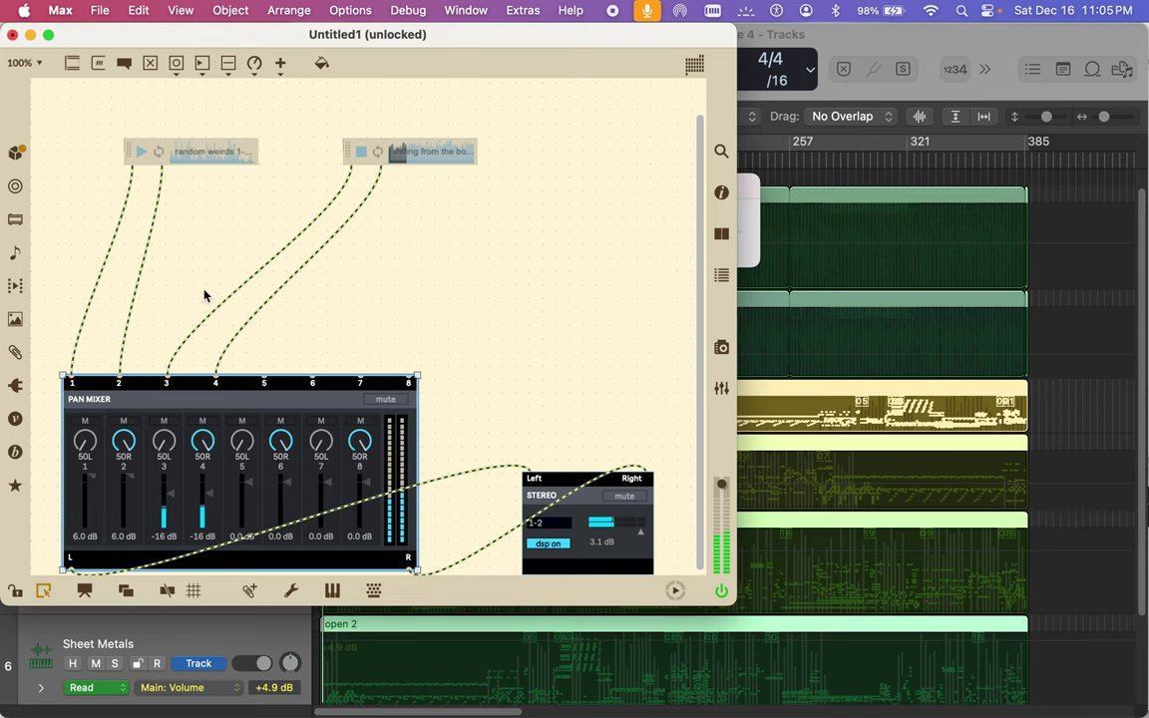
Step: Restart the random weirds clip with looping on for both clips, and raise Pan Mixer channel 3 to about -2.4 dB
{"action": "left_click", "coordinate": [140, 152]}
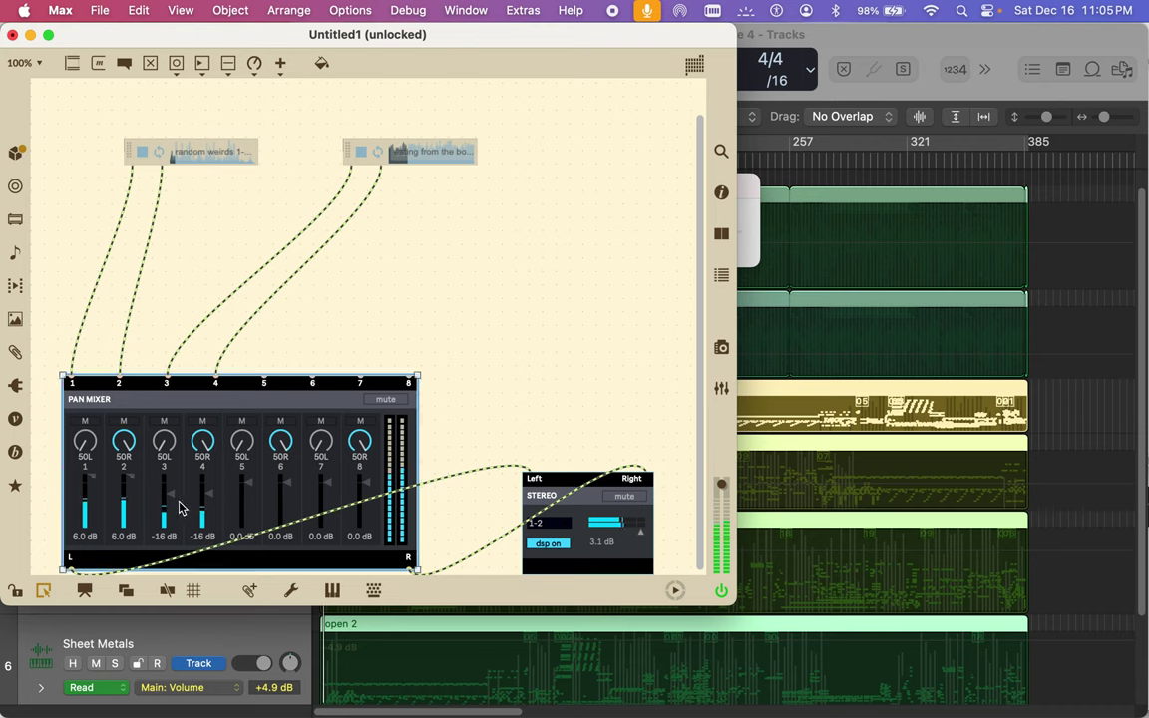
{"action": "left_click_drag", "start_coordinate": [173, 503], "coordinate": [177, 432]}
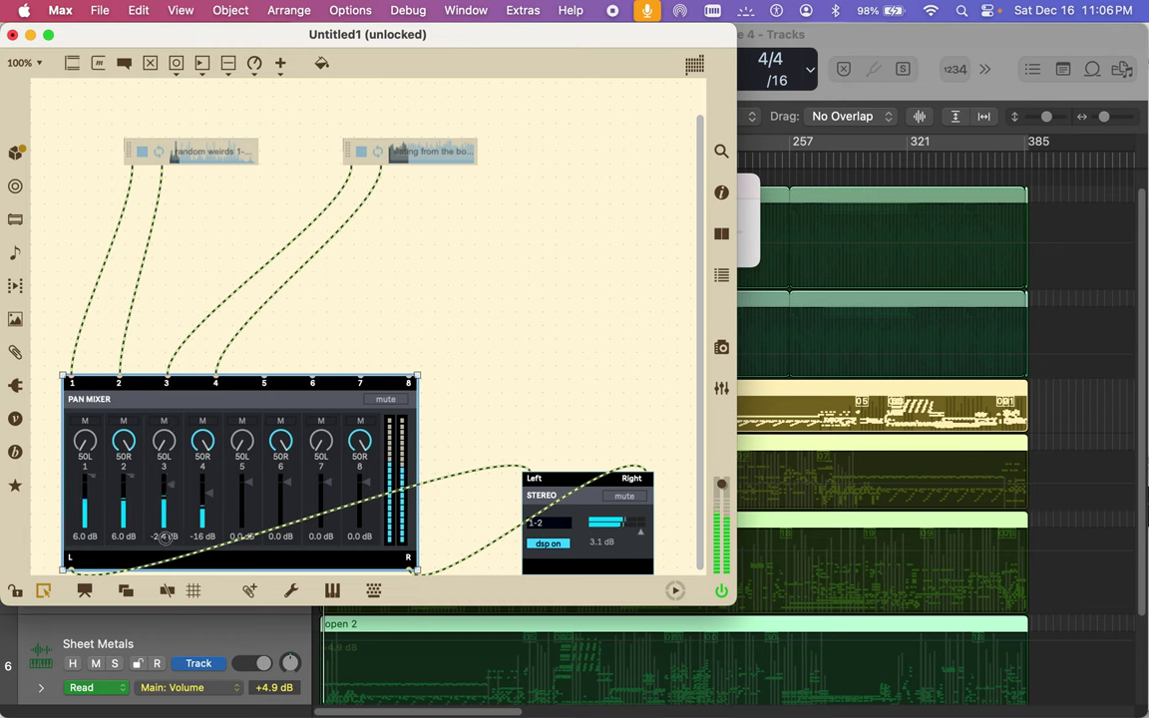
Step: Lock the patch and set Pan Mixer channels 1 to 4 to 0.0 dB
{"action": "left_click", "coordinate": [15, 591]}
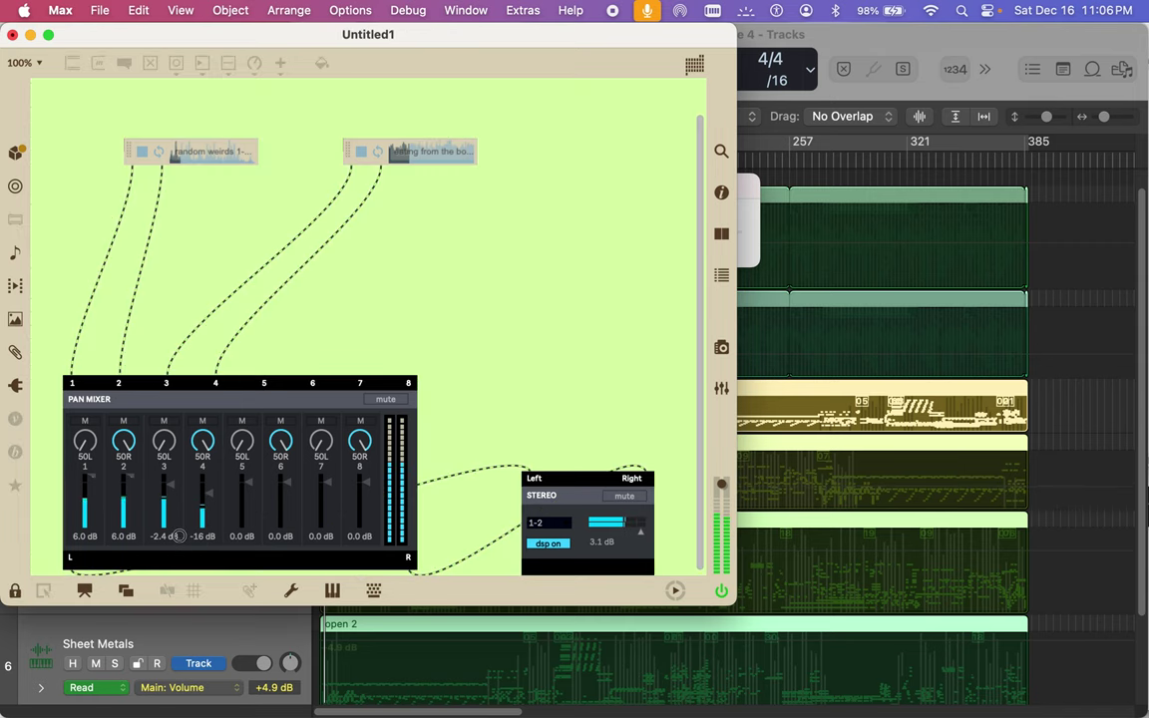
{"action": "left_click_drag", "start_coordinate": [180, 542], "coordinate": [181, 524]}
{"action": "left_click_drag", "start_coordinate": [207, 544], "coordinate": [206, 531]}
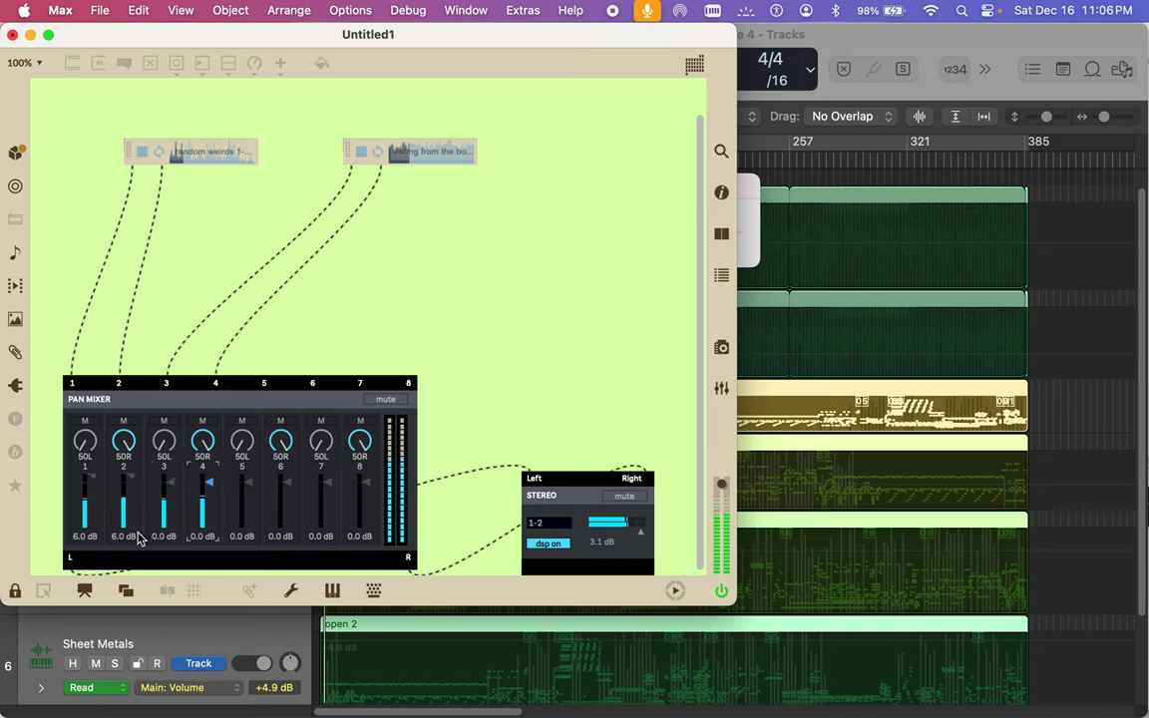
{"action": "left_click_drag", "start_coordinate": [127, 543], "coordinate": [127, 549]}
{"action": "left_click_drag", "start_coordinate": [85, 536], "coordinate": [85, 543]}
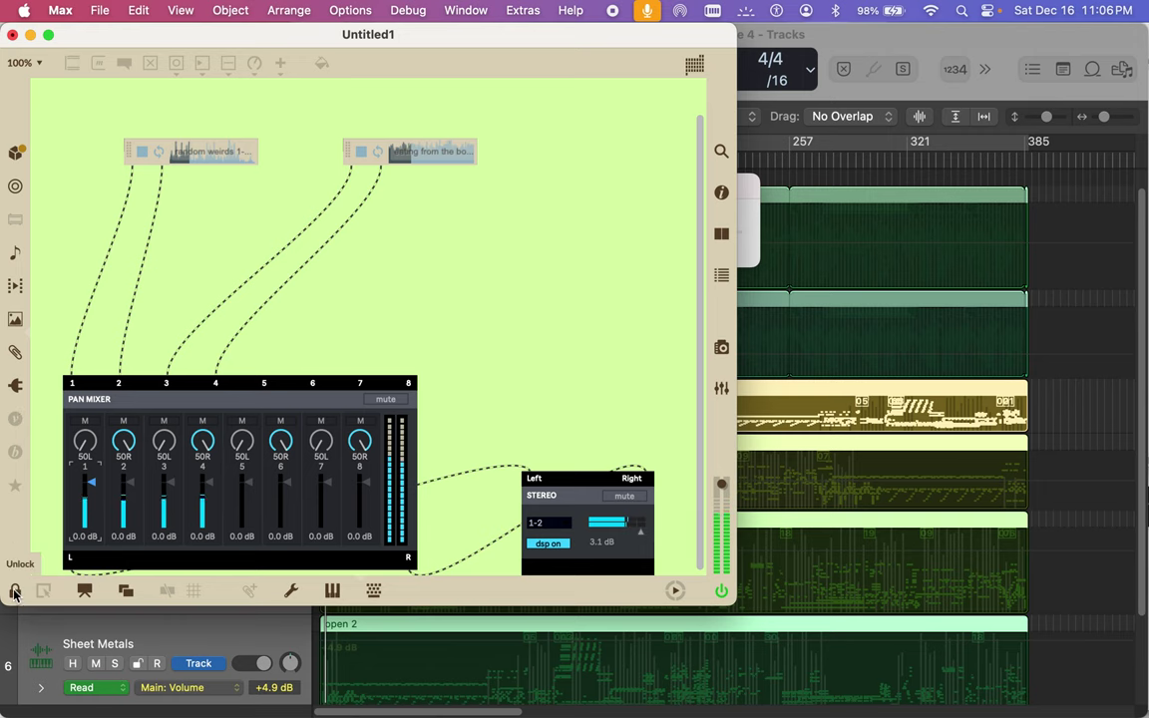
Step: Unlock the patch and add a BEAP Pitch to CV analysis module above the Stereo output
{"action": "key", "text": "super+e"}
{"action": "left_click", "coordinate": [15, 452]}
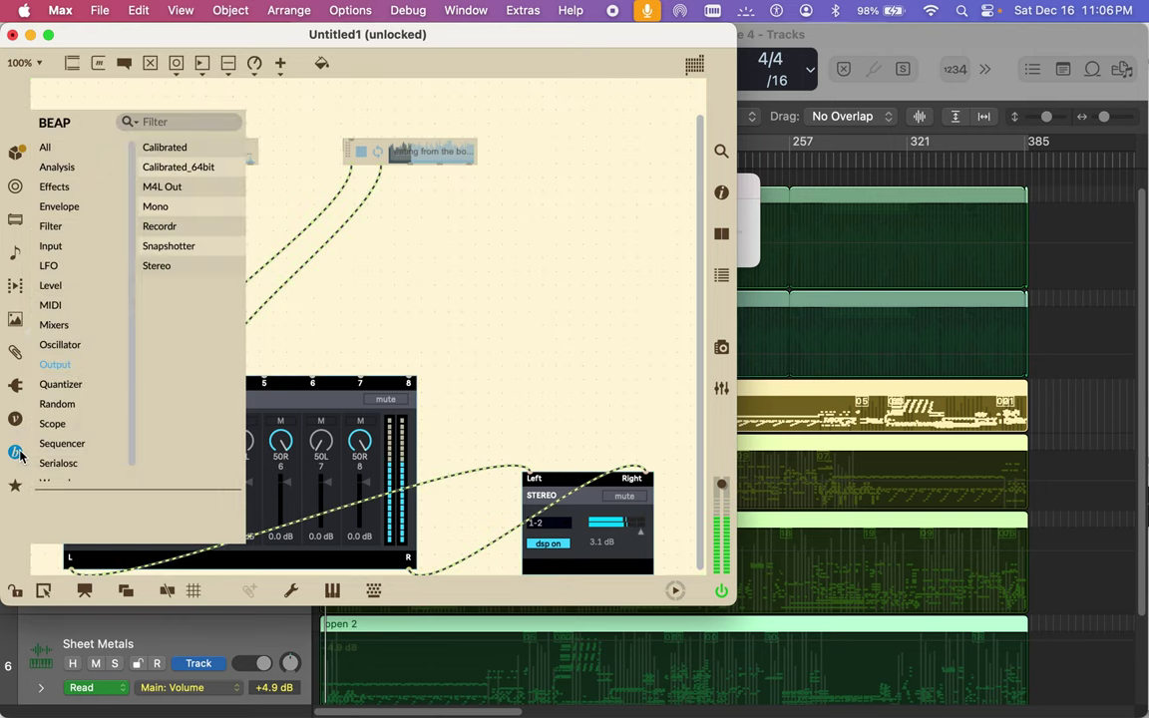
{"action": "left_click", "coordinate": [56, 168]}
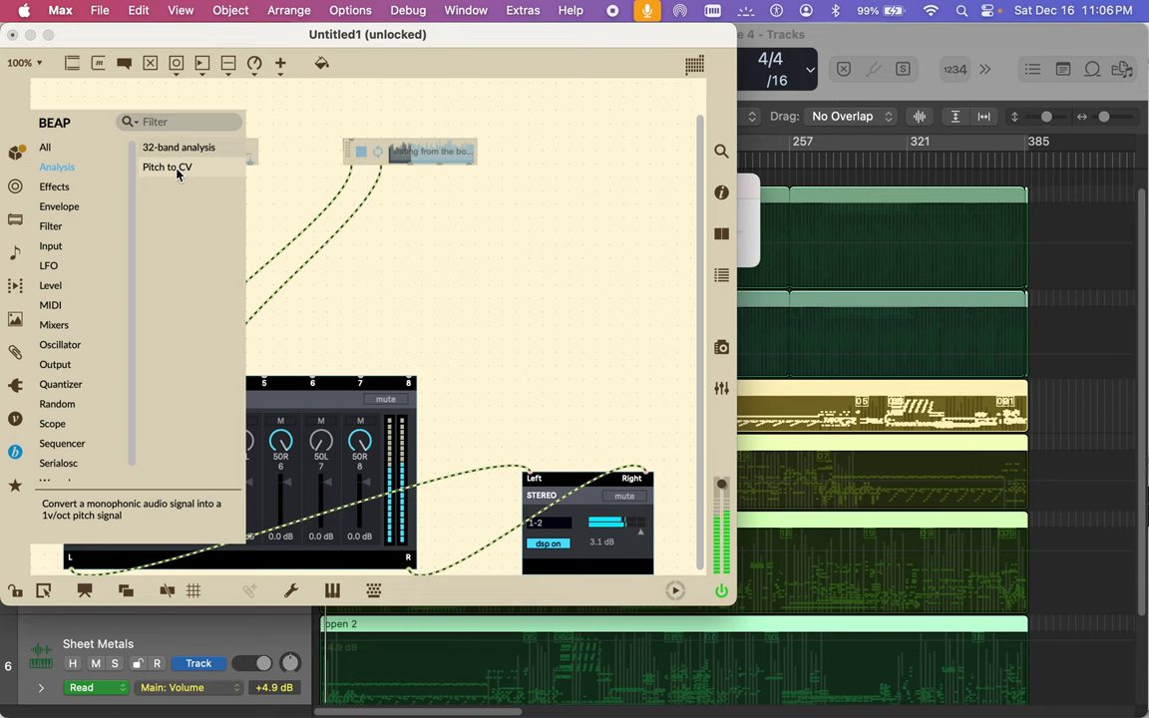
{"action": "left_click_drag", "start_coordinate": [176, 171], "coordinate": [371, 293]}
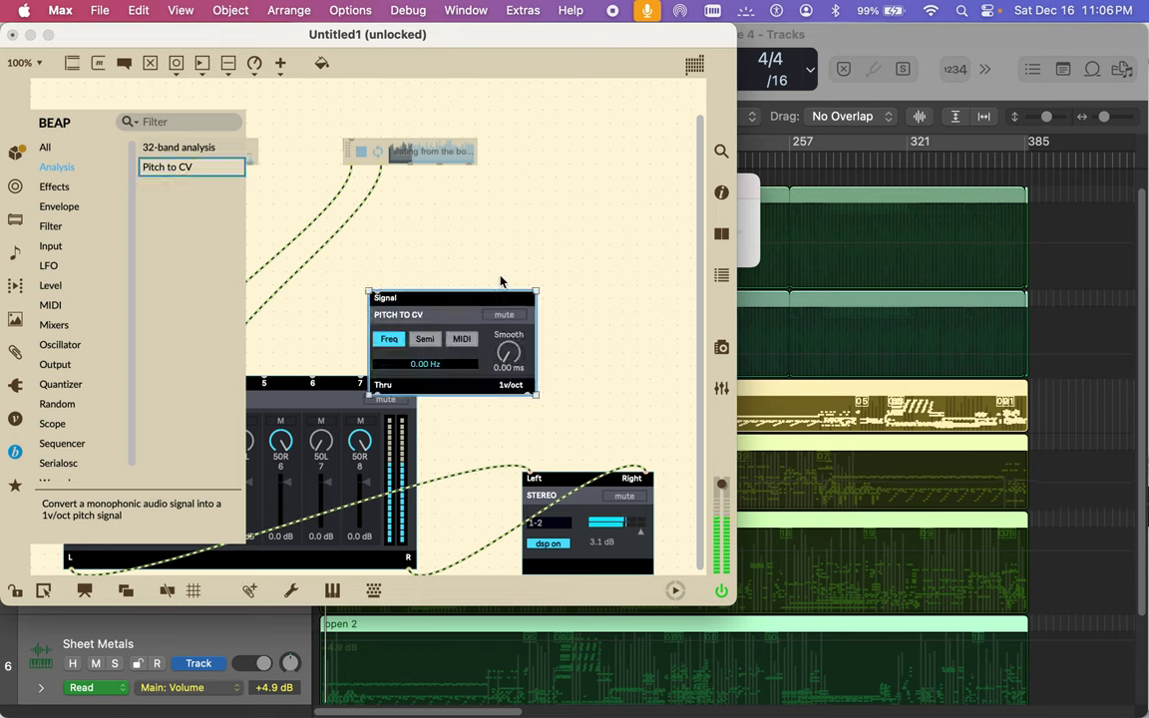
{"action": "left_click", "coordinate": [554, 181]}
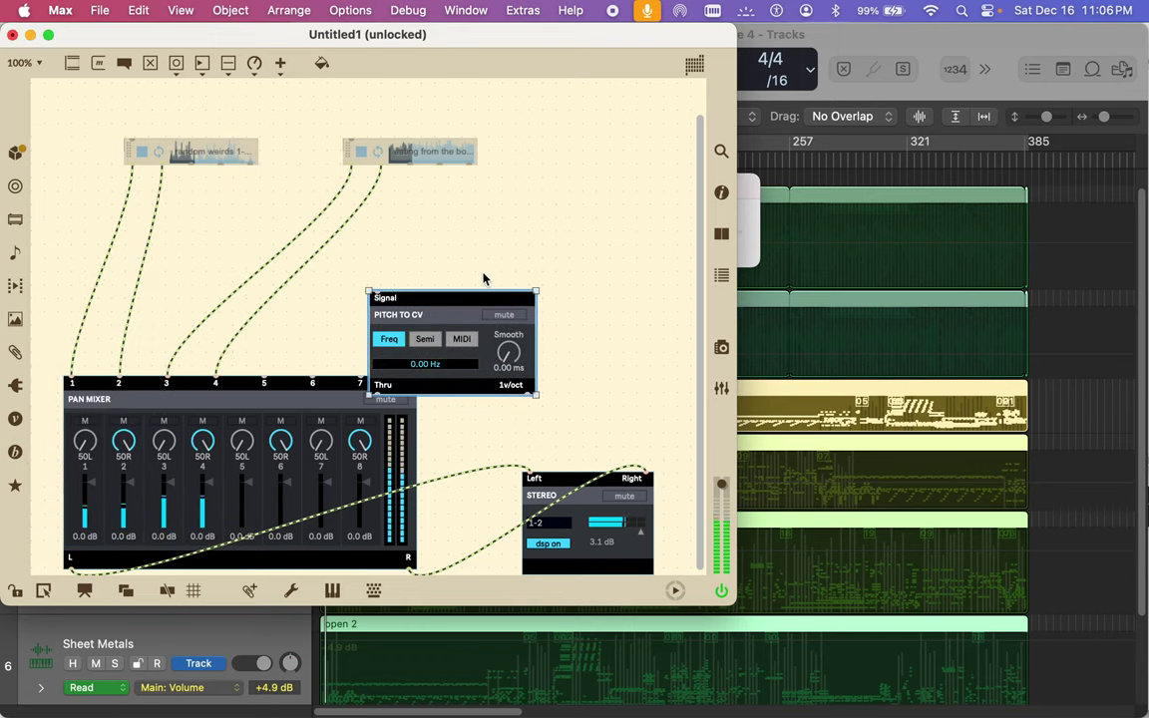
Step: Place the Pitch to CV module below the eating from the bowl clip and connect the clip's second output to its Signal inlet
{"action": "left_click_drag", "start_coordinate": [478, 299], "coordinate": [508, 211]}
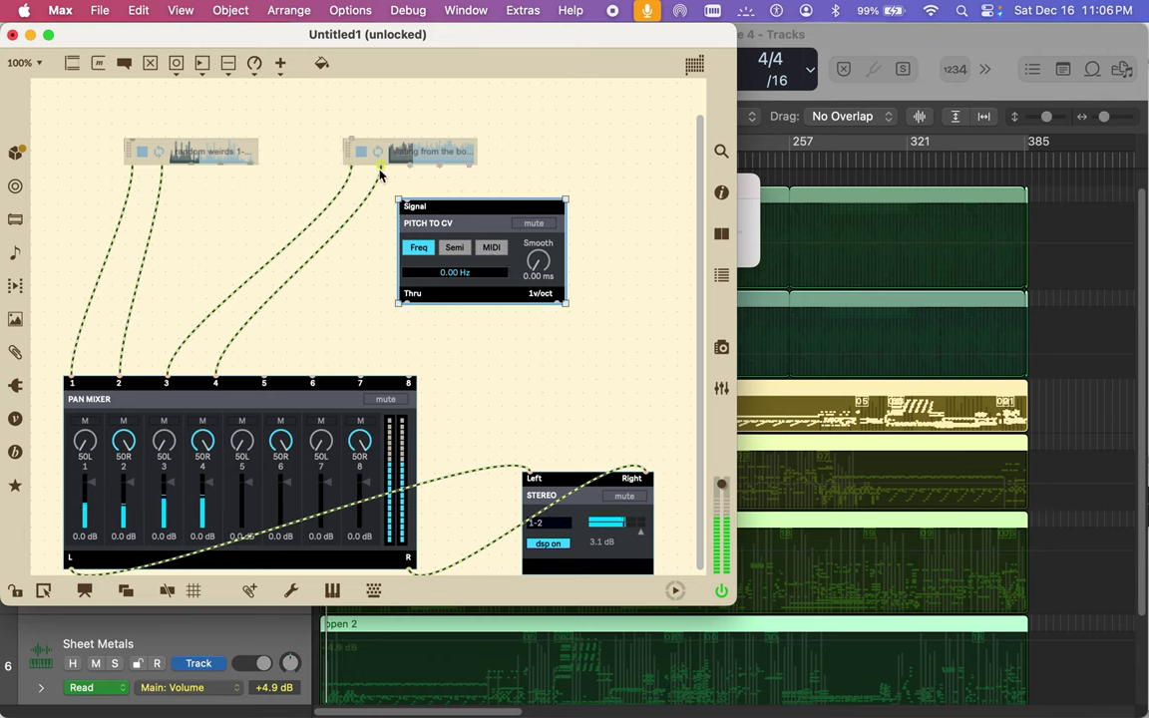
{"action": "left_click", "coordinate": [404, 197]}
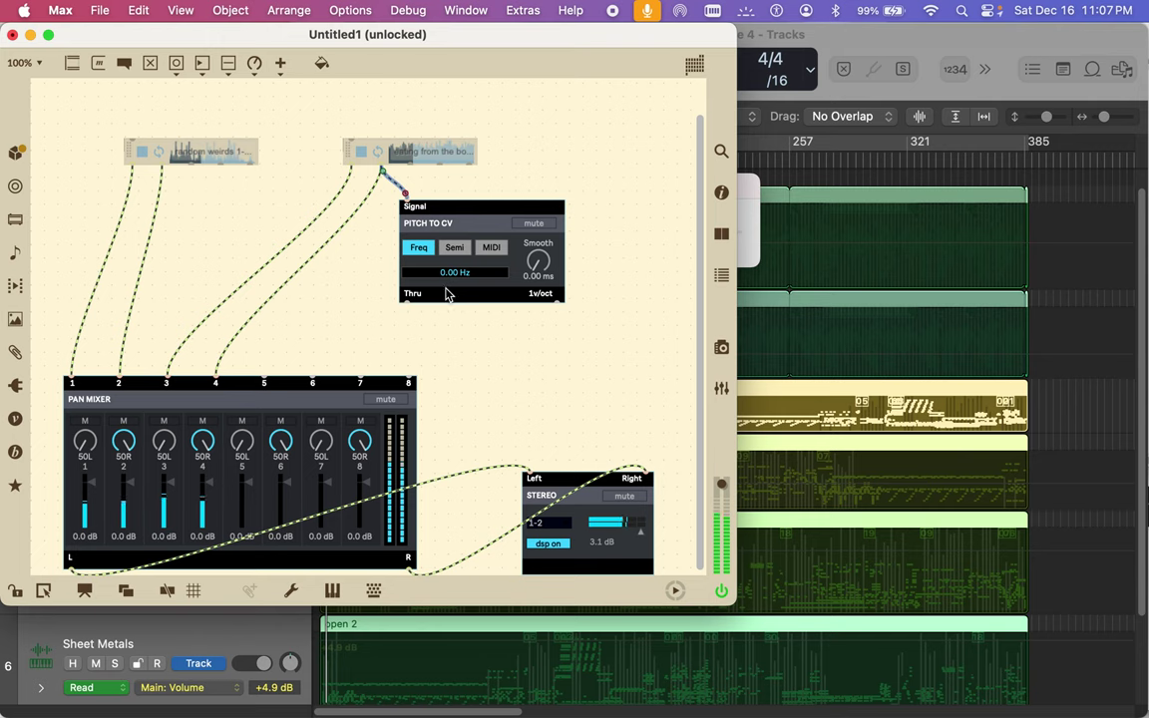
{"action": "left_click", "coordinate": [404, 195]}
Step: Duplicate the Pitch to CV module, place the copy beside the original, and connect the same clip's first output to its Signal inlet
{"action": "left_click_drag", "start_coordinate": [404, 195], "coordinate": [438, 205]}
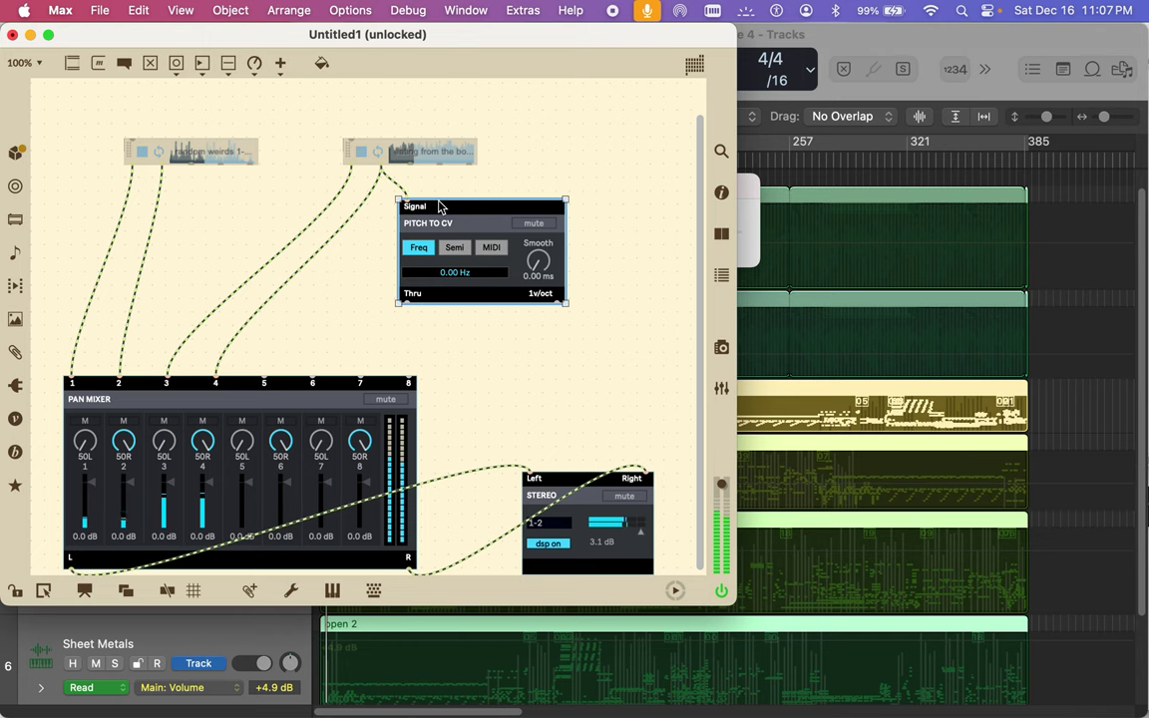
{"action": "key", "text": "super+d"}
{"action": "left_click_drag", "start_coordinate": [401, 230], "coordinate": [264, 237]}
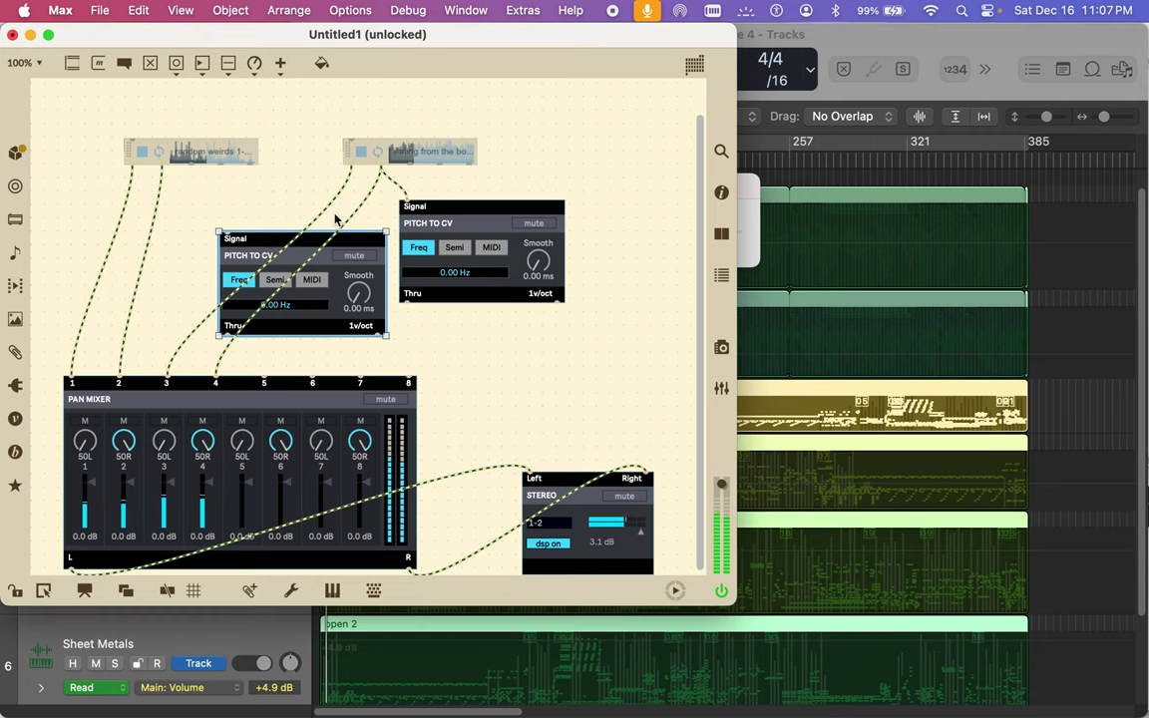
{"action": "left_click_drag", "start_coordinate": [351, 170], "coordinate": [229, 240]}
{"action": "left_click", "coordinate": [228, 232]}
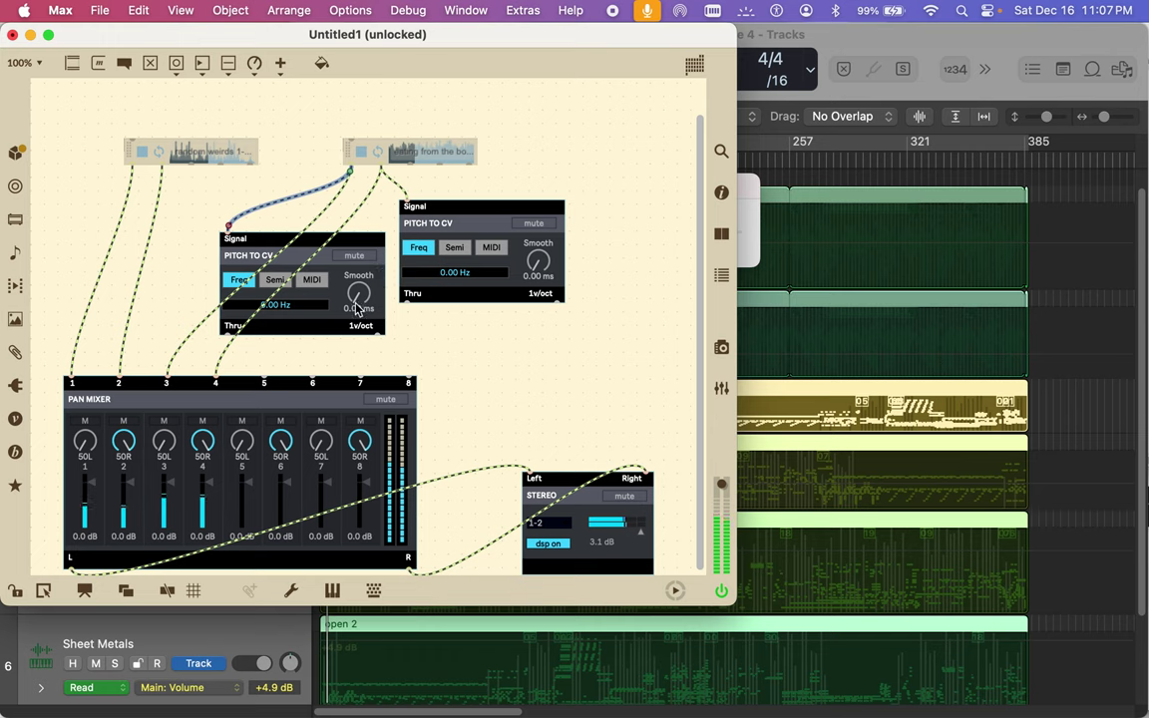
{"action": "mouse_move", "coordinate": [363, 307]}
{"action": "left_mouse_down"}
{"action": "mouse_move", "coordinate": [357, 264]}
{"action": "mouse_move", "coordinate": [357, 311]}
{"action": "left_mouse_up"}
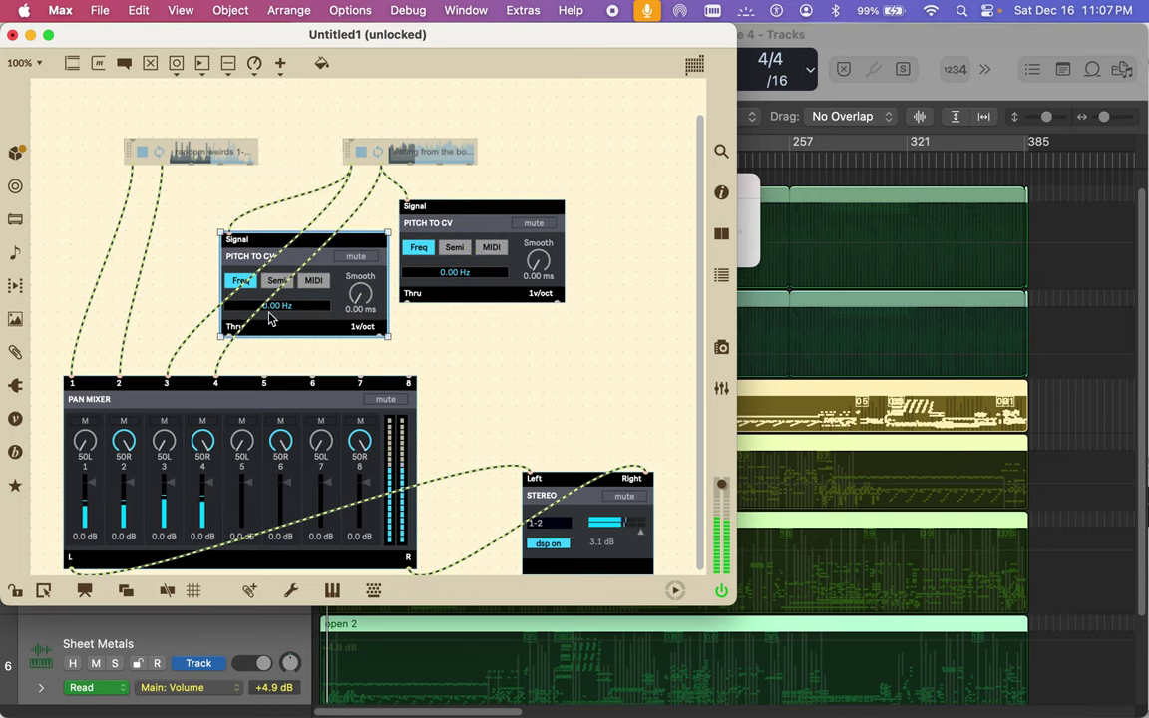
Step: Lock the patch and set Smooth to about 394 ms on the duplicated Pitch to CV module and 288 ms on the original
{"action": "left_click", "coordinate": [15, 592]}
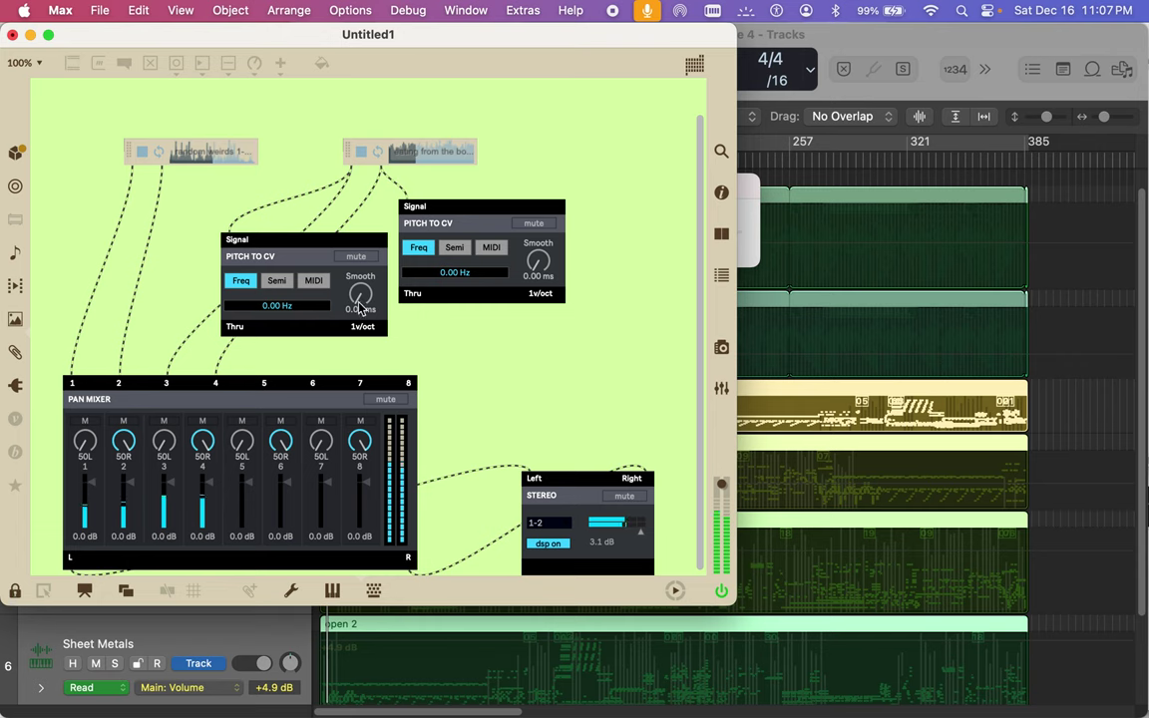
{"action": "left_click_drag", "start_coordinate": [360, 294], "coordinate": [363, 299]}
{"action": "mouse_move", "coordinate": [532, 250]}
{"action": "left_mouse_down"}
{"action": "mouse_move", "coordinate": [529, 222]}
{"action": "mouse_move", "coordinate": [529, 277]}
{"action": "mouse_move", "coordinate": [537, 264]}
{"action": "left_mouse_up"}
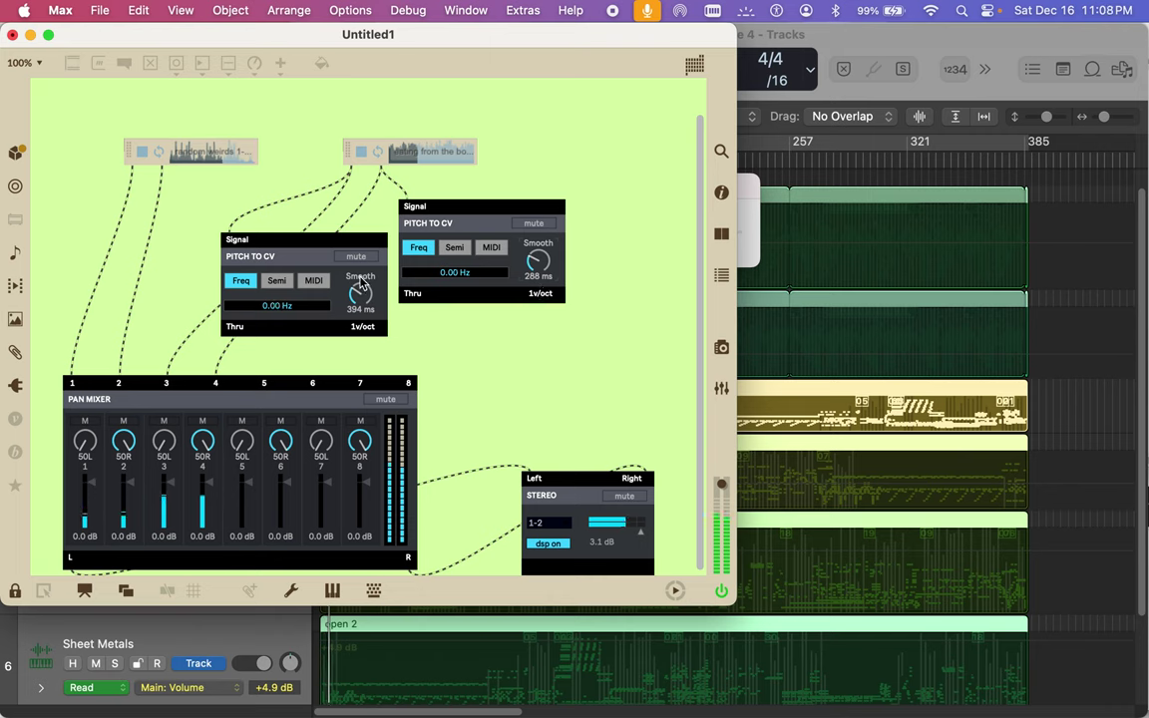
Step: Try the MIDI and Semi display modes on the duplicated Pitch to CV module and return it to Freq
{"action": "left_click", "coordinate": [314, 281]}
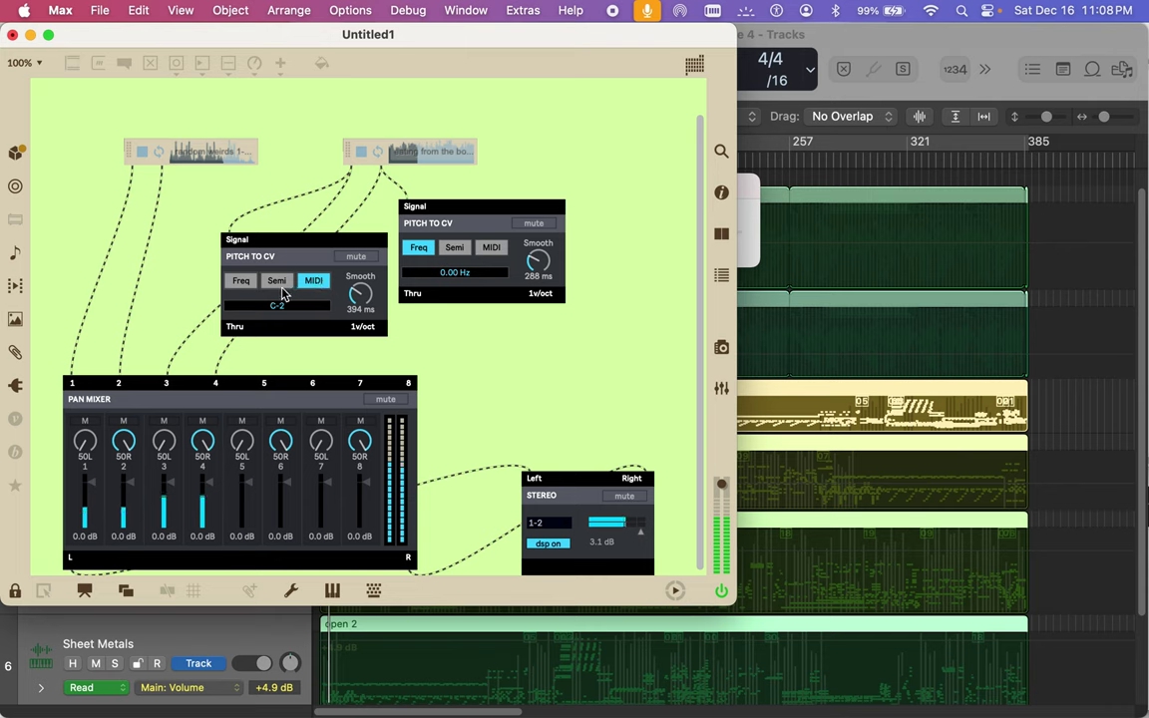
{"action": "left_click", "coordinate": [278, 282]}
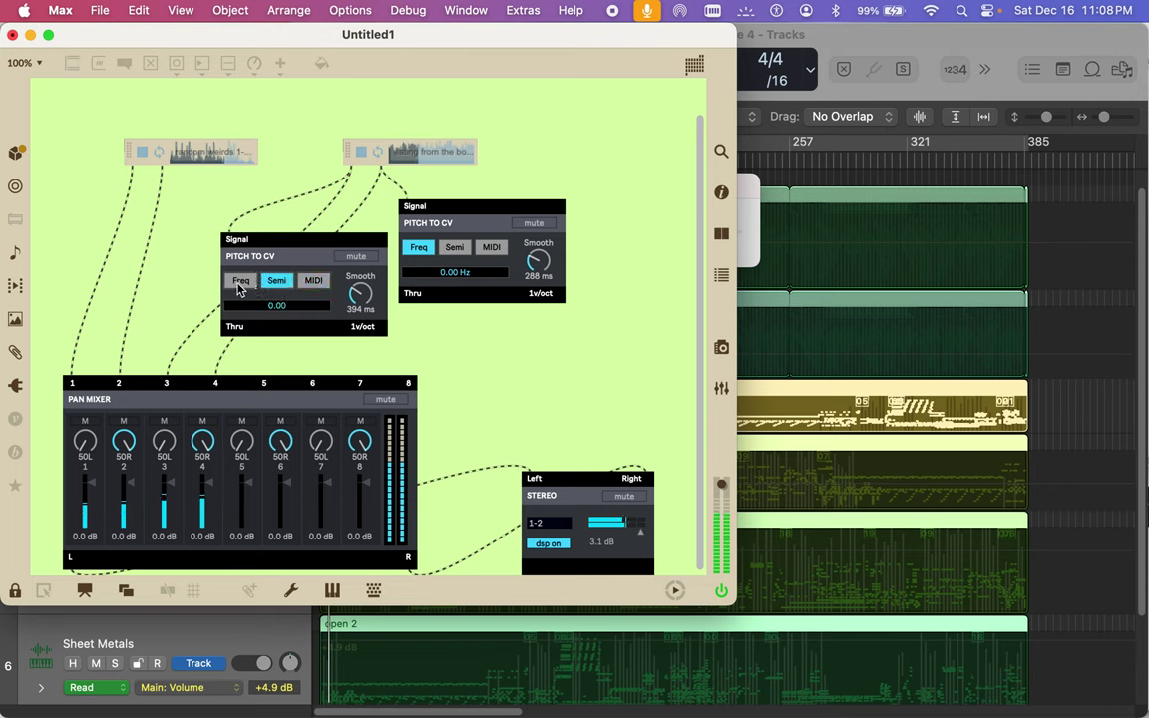
{"action": "left_click", "coordinate": [239, 283]}
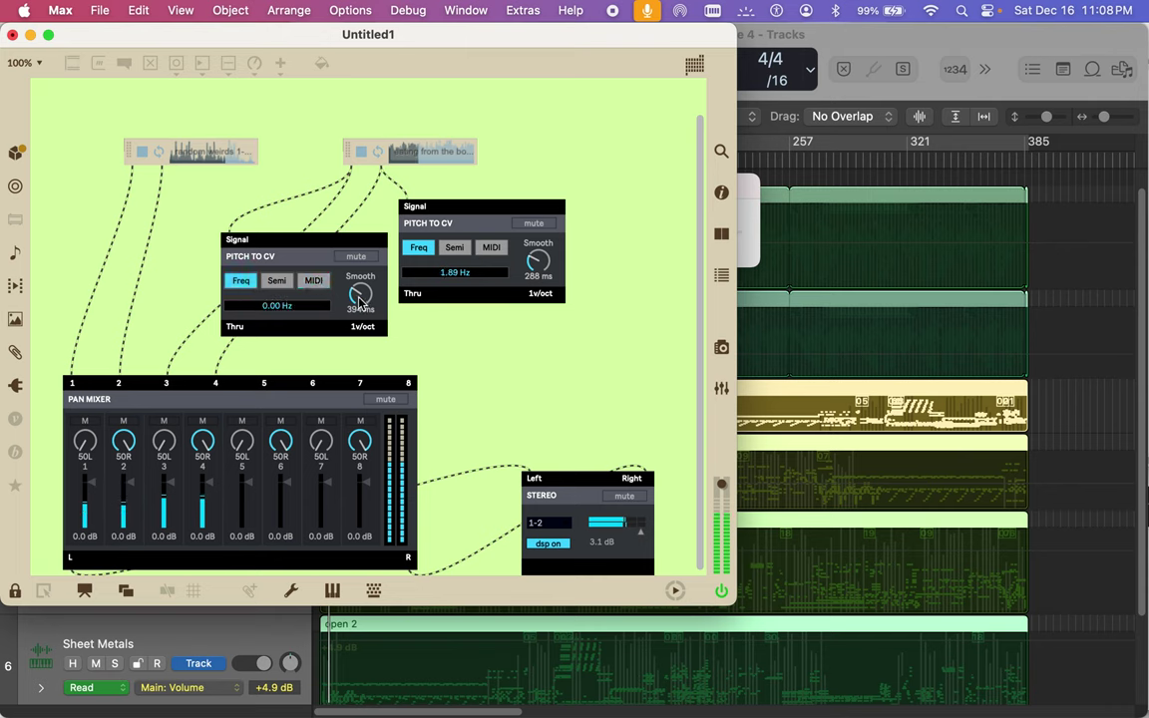
Step: Raise Smooth to about 1.21 s on the duplicated Pitch to CV module and about 1.74 s on the original
{"action": "left_click_drag", "start_coordinate": [358, 305], "coordinate": [358, 295]}
{"action": "left_click_drag", "start_coordinate": [546, 278], "coordinate": [537, 244]}
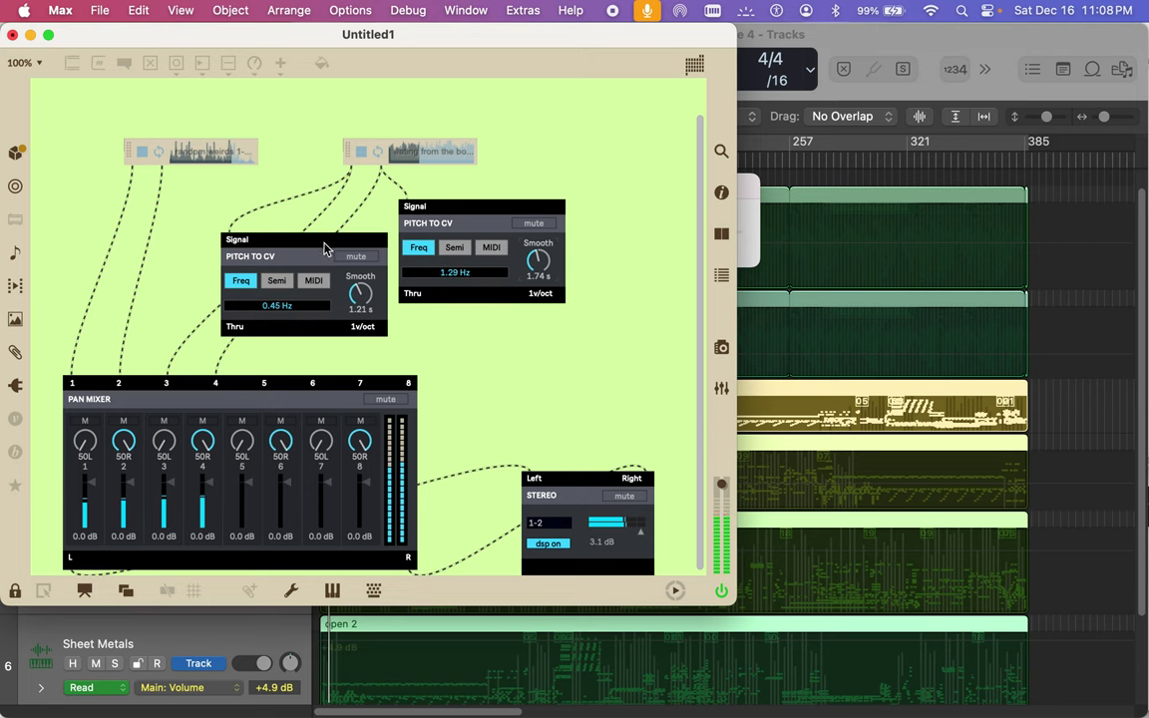
Step: Unlock the patch, then connect both Pitch to CV modules' Thru outlets to Pan Mixer inlets 5 and 6 and their 1v/oct outlets to 7 and 8
{"action": "left_click", "coordinate": [15, 589]}
{"action": "left_click_drag", "start_coordinate": [225, 333], "coordinate": [264, 381]}
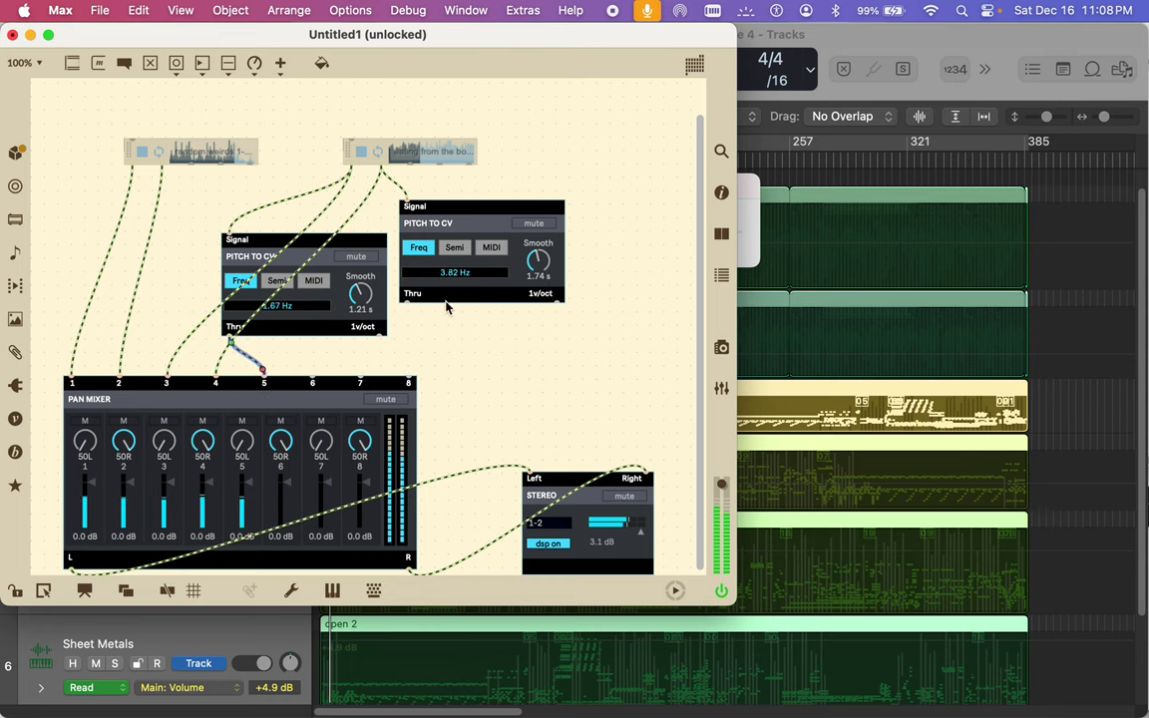
{"action": "mouse_move", "coordinate": [406, 304]}
{"action": "left_mouse_down"}
{"action": "mouse_move", "coordinate": [379, 374]}
{"action": "mouse_move", "coordinate": [314, 380]}
{"action": "left_mouse_up"}
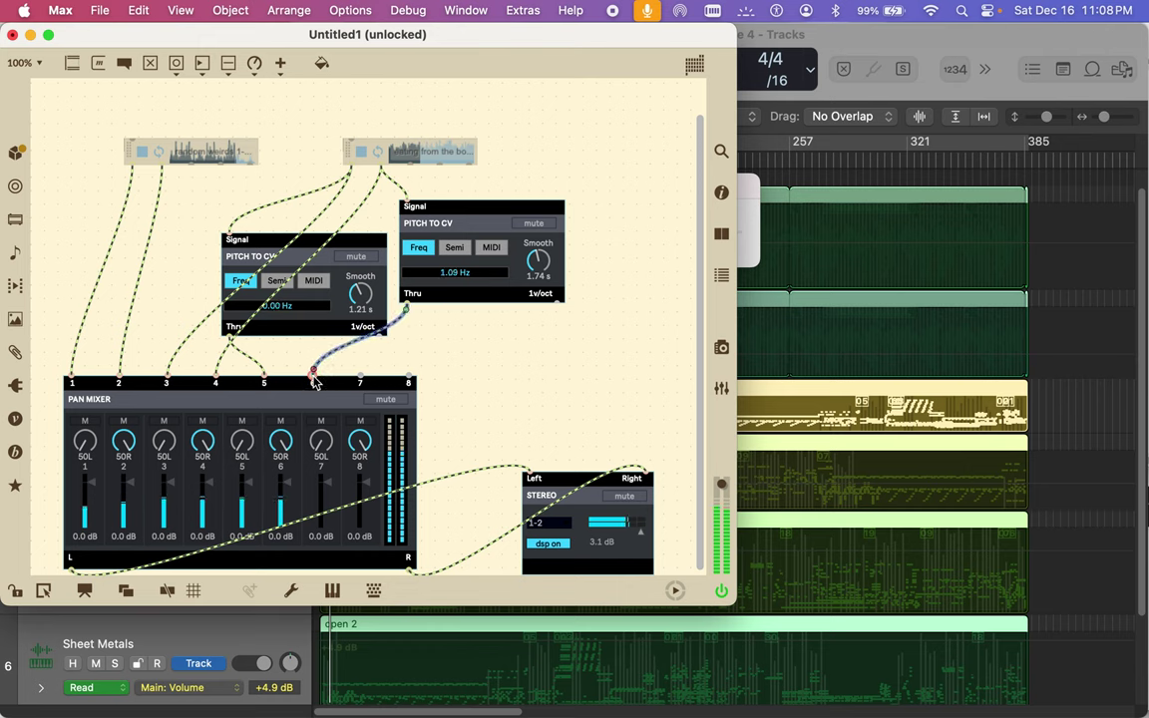
{"action": "left_click_drag", "start_coordinate": [558, 303], "coordinate": [361, 374]}
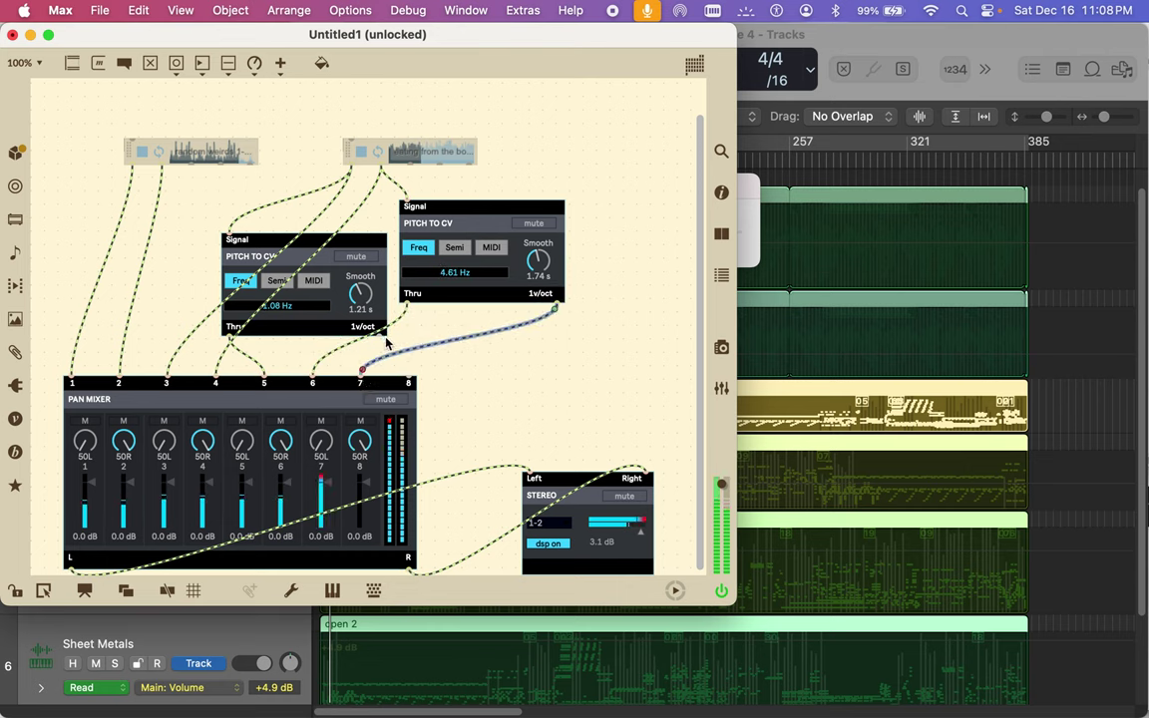
{"action": "left_click_drag", "start_coordinate": [382, 339], "coordinate": [406, 381]}
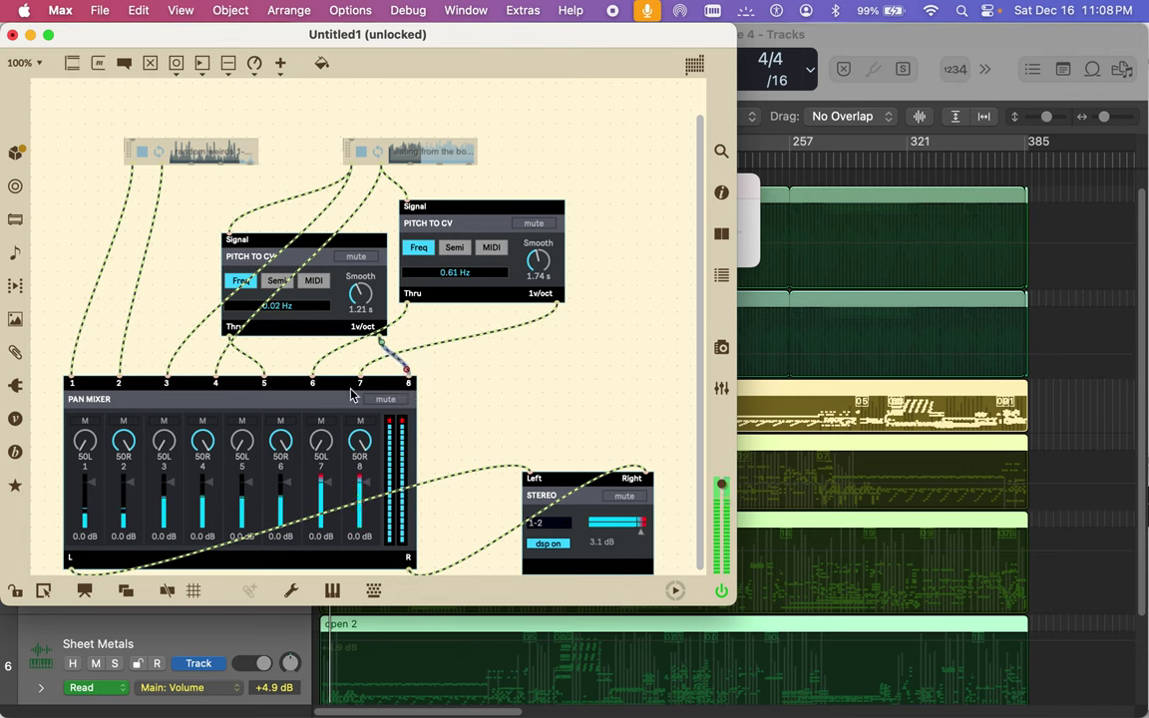
Step: Delete all four patch cords running from the Pitch to CV modules to Pan Mixer inlets 5 to 8
{"action": "key", "text": "BackSpace"}
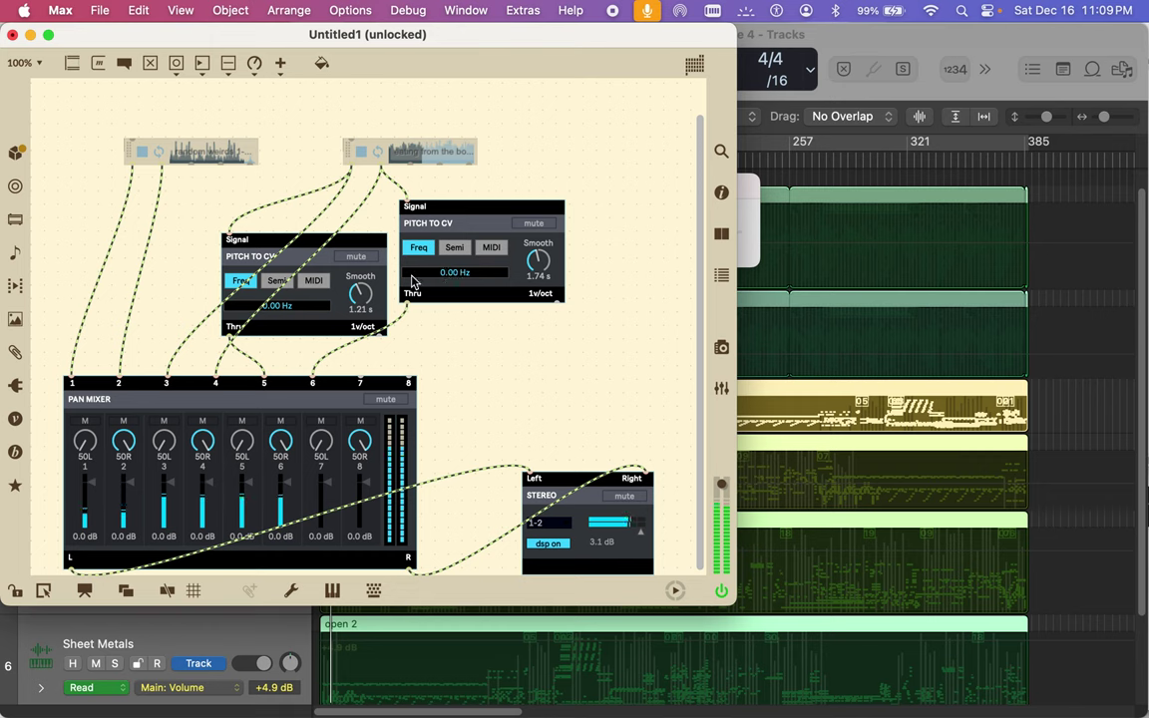
{"action": "left_click", "coordinate": [327, 360]}
{"action": "key", "text": "BackSpace"}
{"action": "left_click", "coordinate": [255, 363]}
{"action": "left_click", "coordinate": [255, 363]}
{"action": "left_click", "coordinate": [251, 365]}
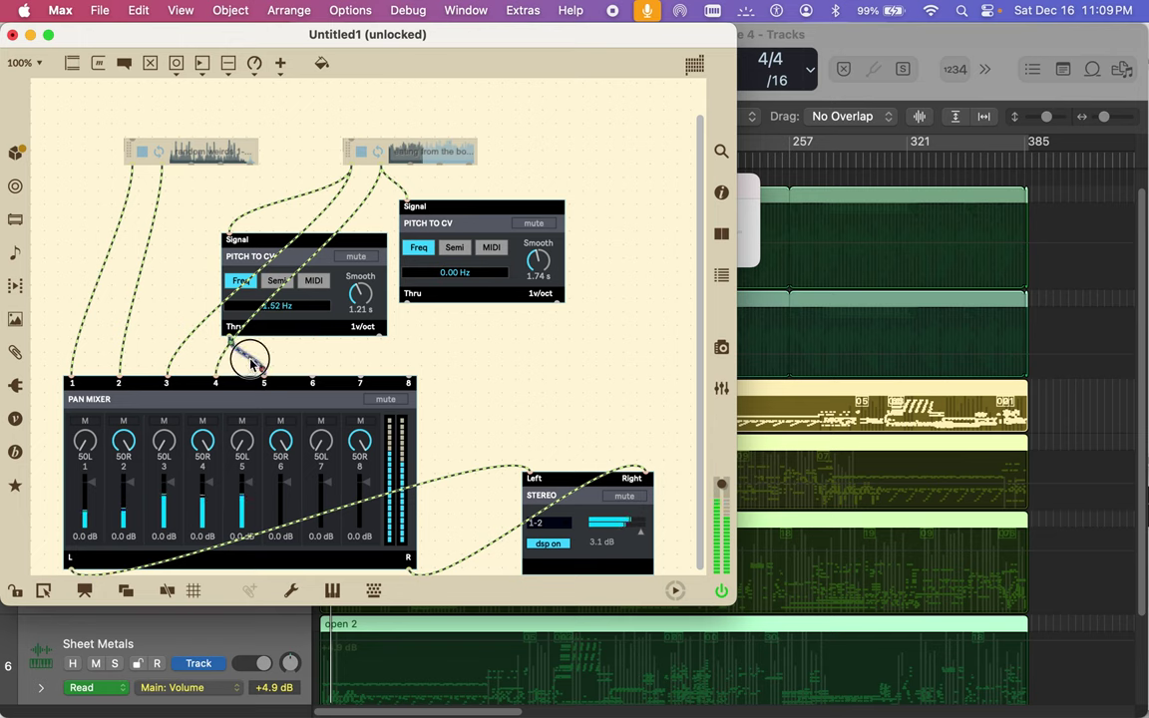
{"action": "key", "text": "BackSpace"}
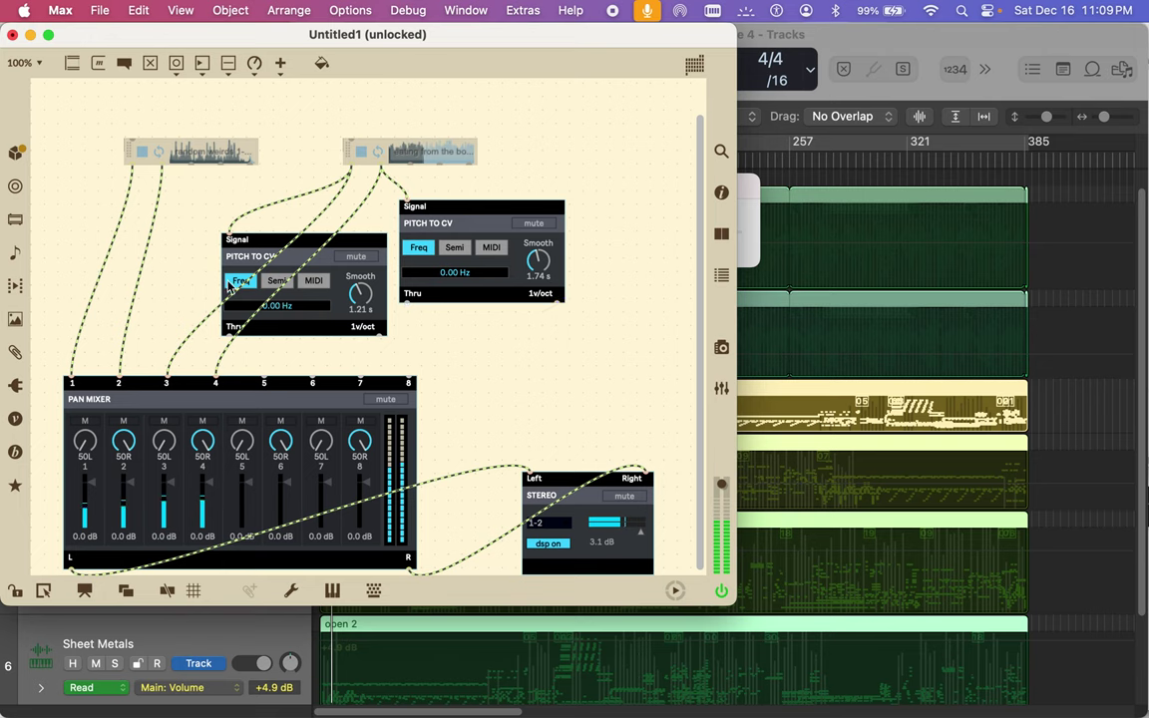
Step: Add a Waveshaper module from the BEAP Waveshapers category and place it in the free space above the Stereo module
{"action": "left_click", "coordinate": [14, 451]}
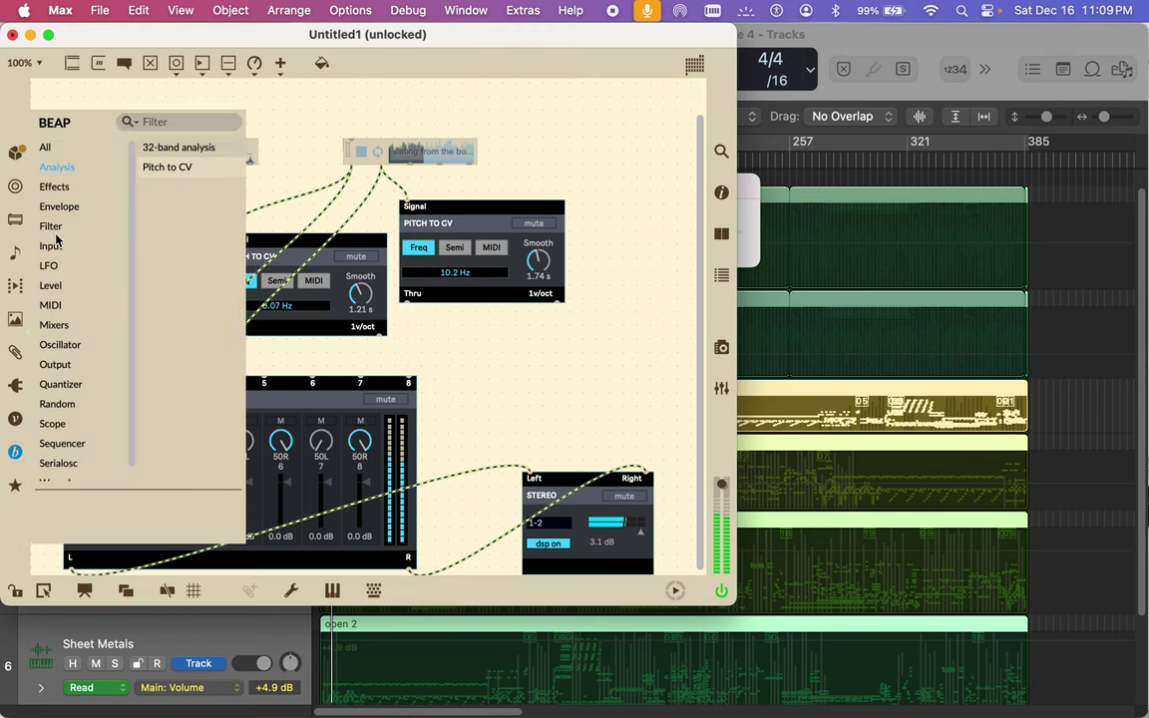
{"action": "scroll", "coordinate": [57, 241], "scroll_direction": "down", "scroll_amount": 1}
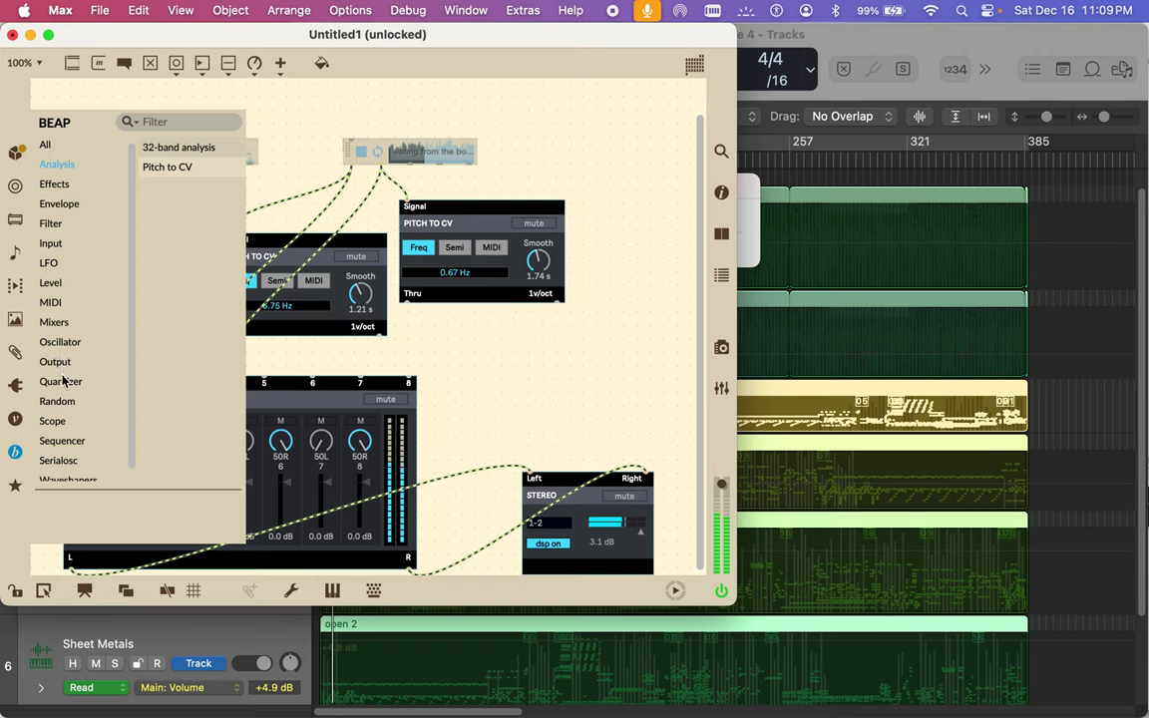
{"action": "scroll", "coordinate": [63, 389], "scroll_direction": "down", "scroll_amount": 1}
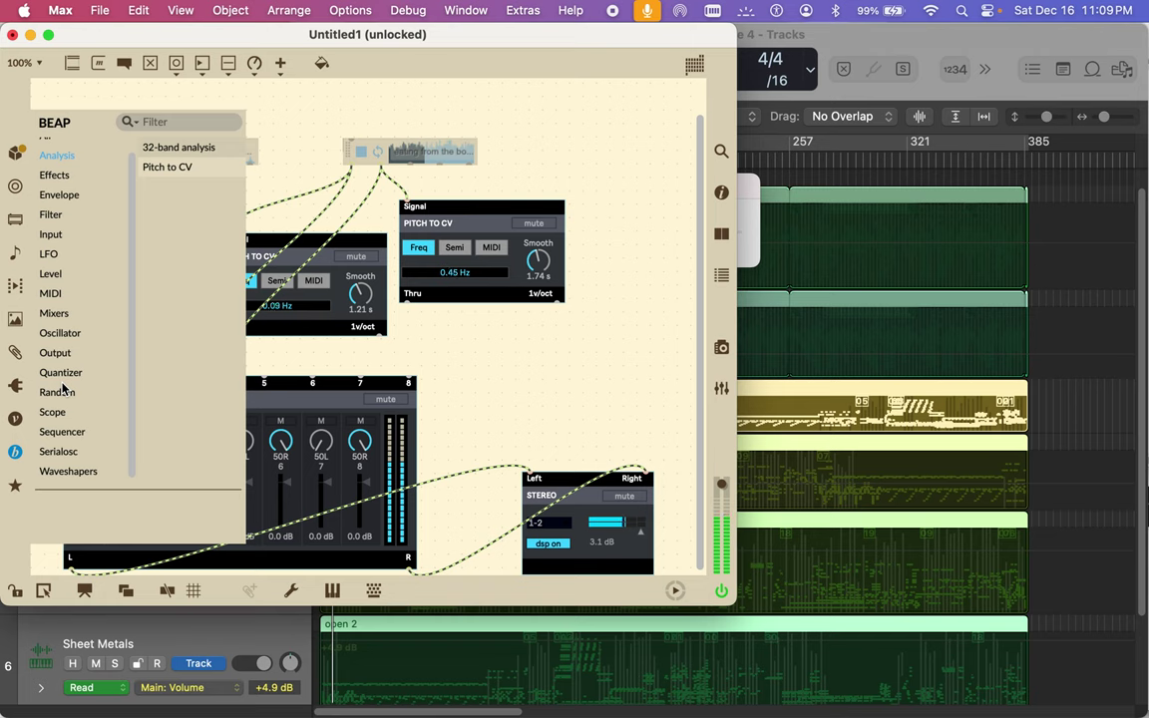
{"action": "left_click", "coordinate": [70, 472]}
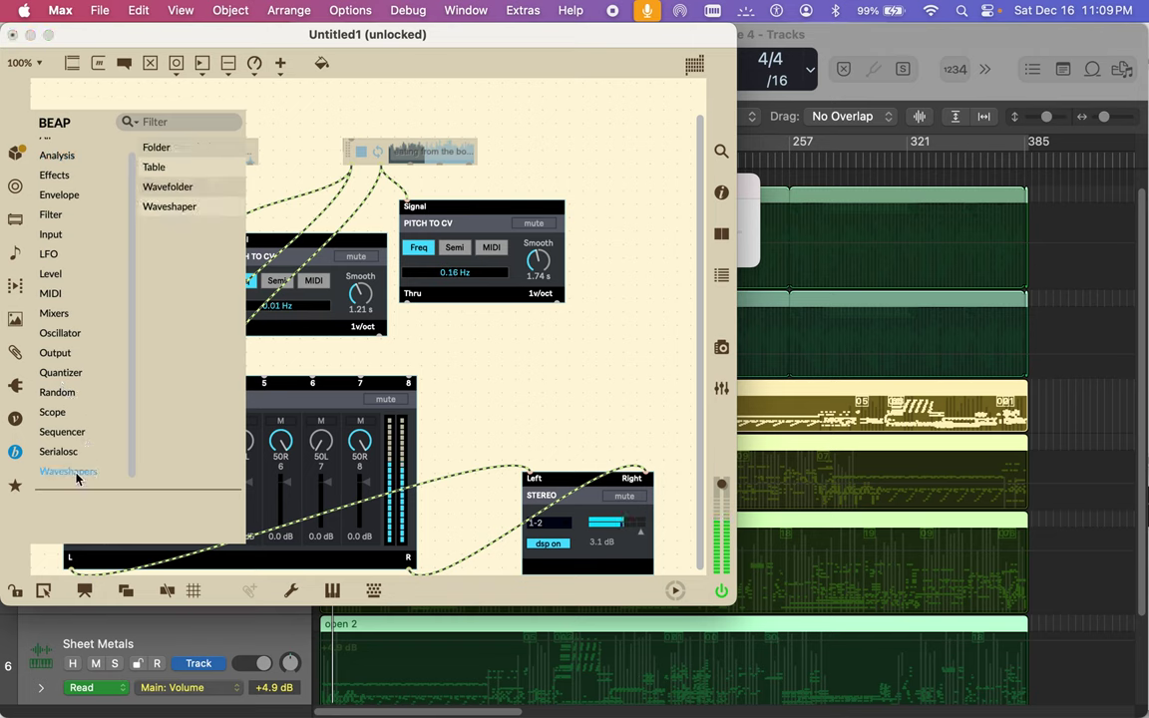
{"action": "double_click", "coordinate": [173, 207]}
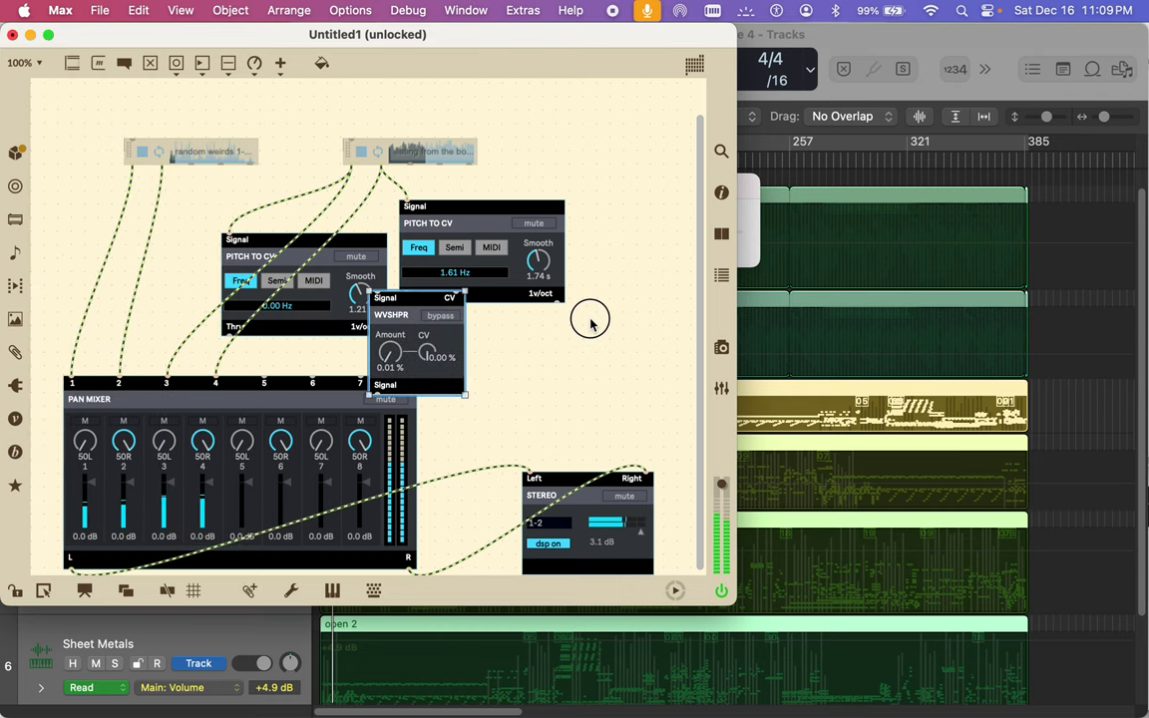
{"action": "left_click_drag", "start_coordinate": [418, 302], "coordinate": [518, 354]}
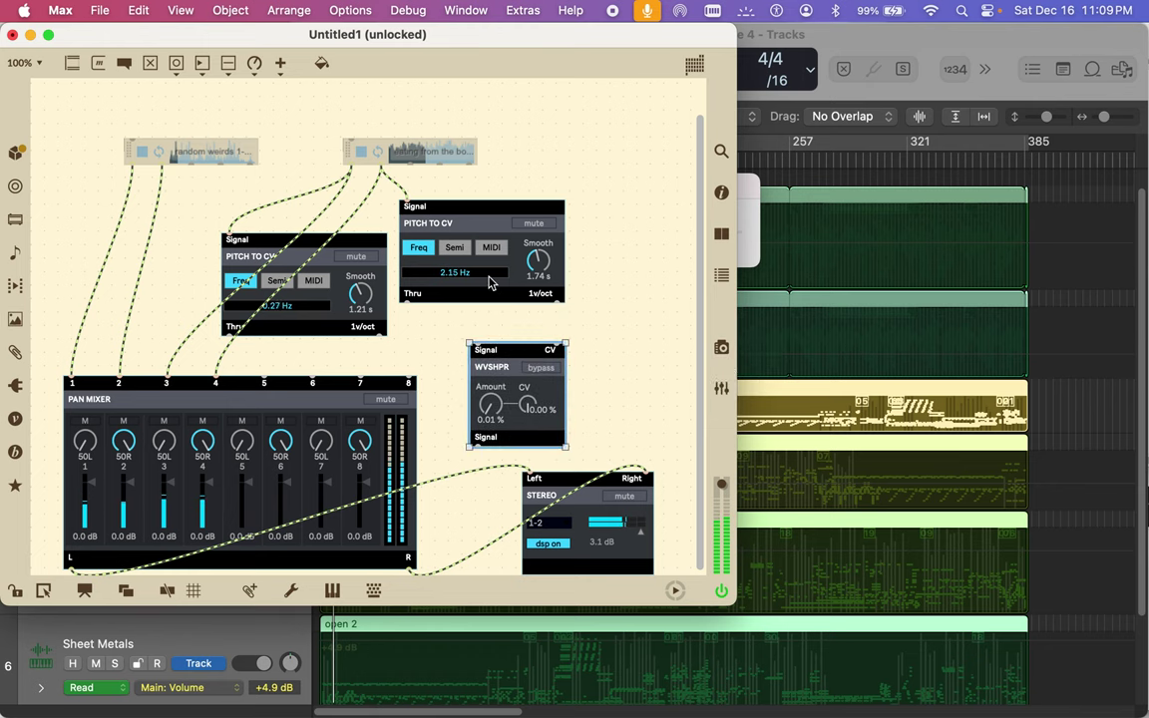
Step: Duplicate the Waveshaper beside the original and connect each Pitch to CV module's 1v/oct outlet to the CV inlet of a separate Waveshaper
{"action": "key", "text": "super+d"}
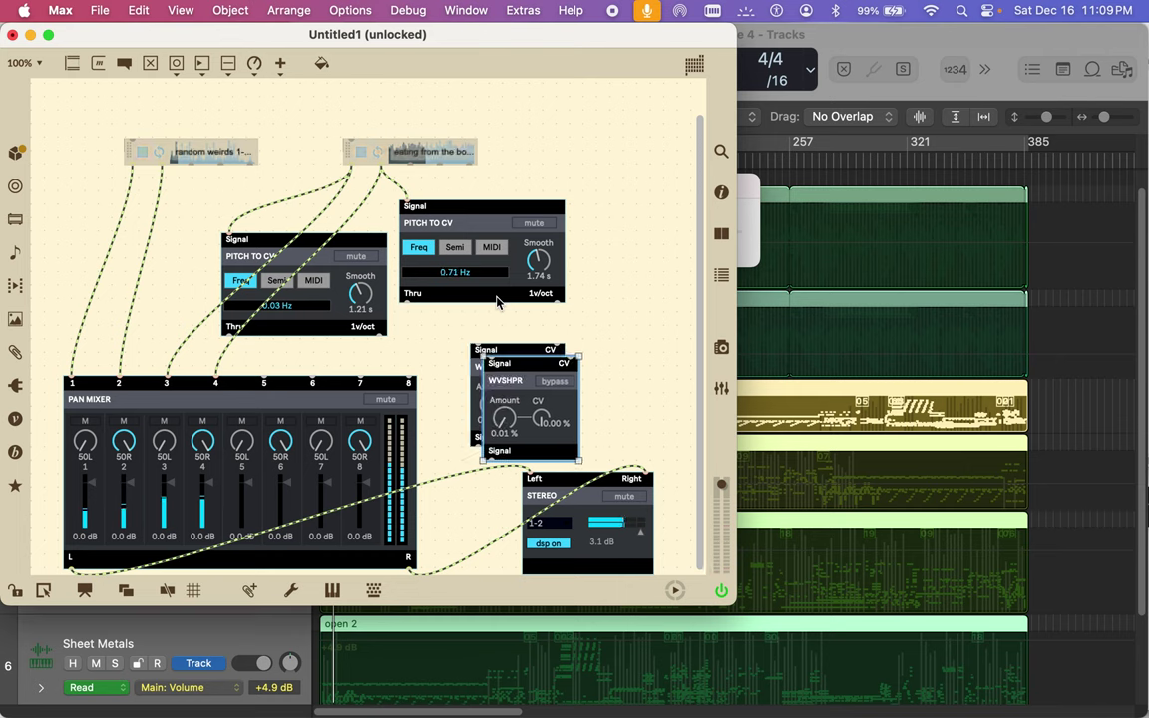
{"action": "left_click_drag", "start_coordinate": [538, 363], "coordinate": [639, 348]}
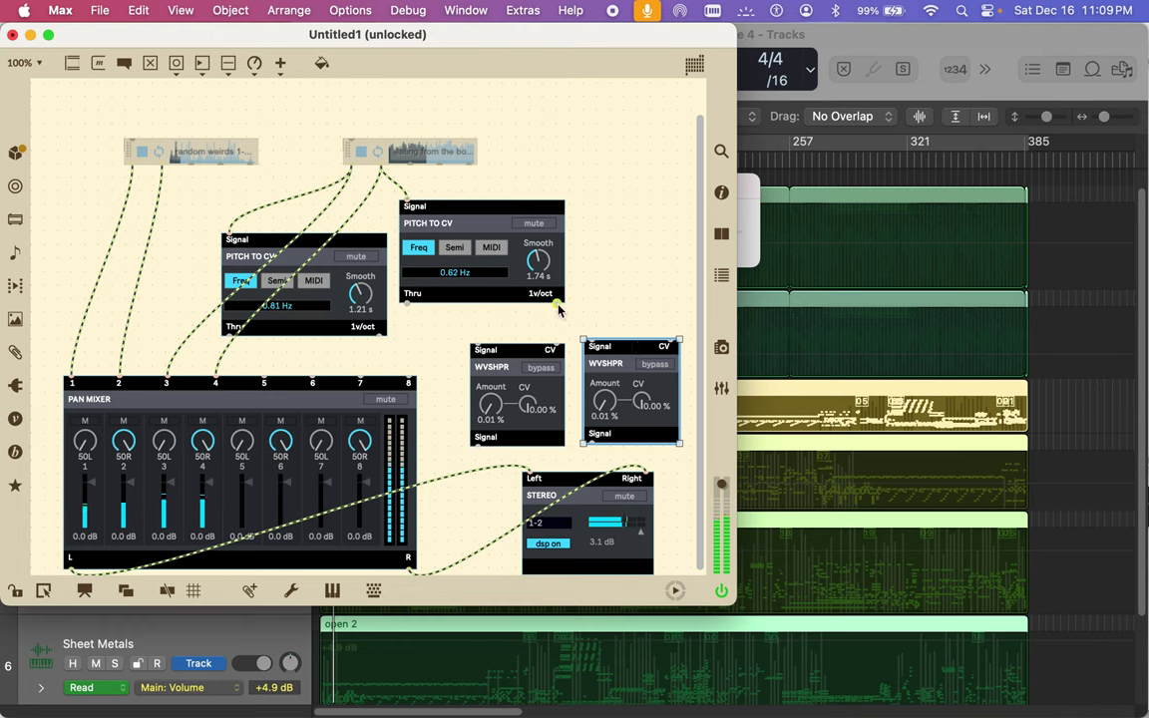
{"action": "left_click_drag", "start_coordinate": [558, 304], "coordinate": [671, 344]}
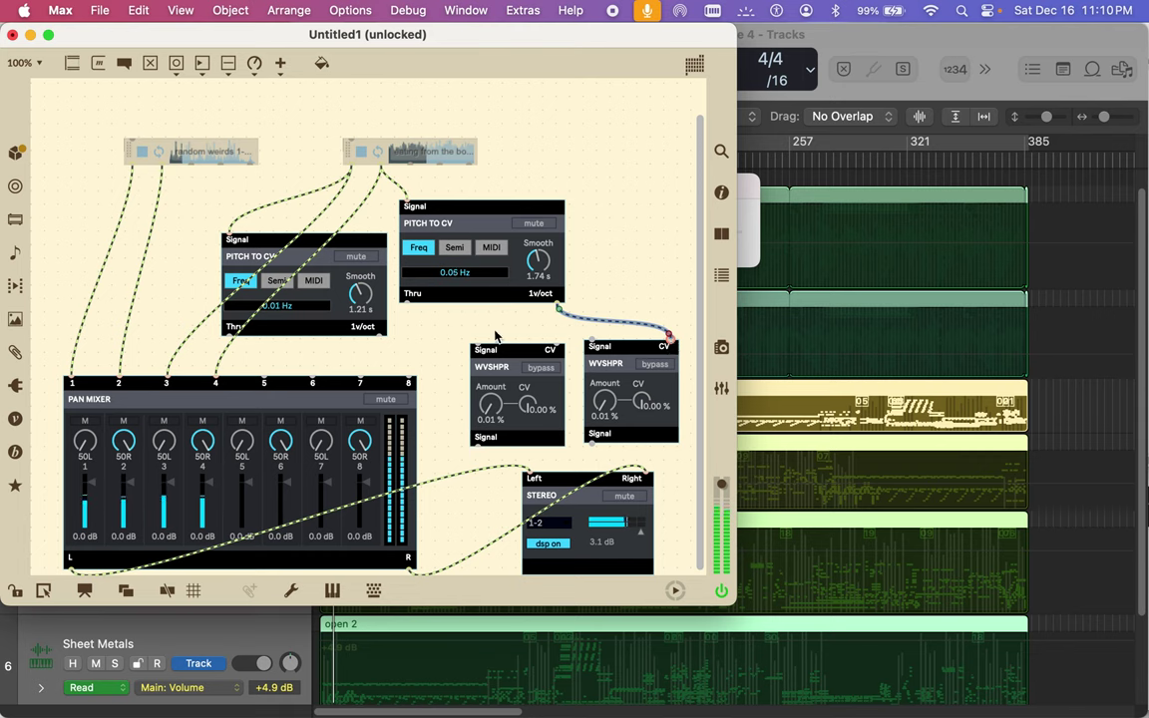
{"action": "left_click_drag", "start_coordinate": [379, 333], "coordinate": [553, 339]}
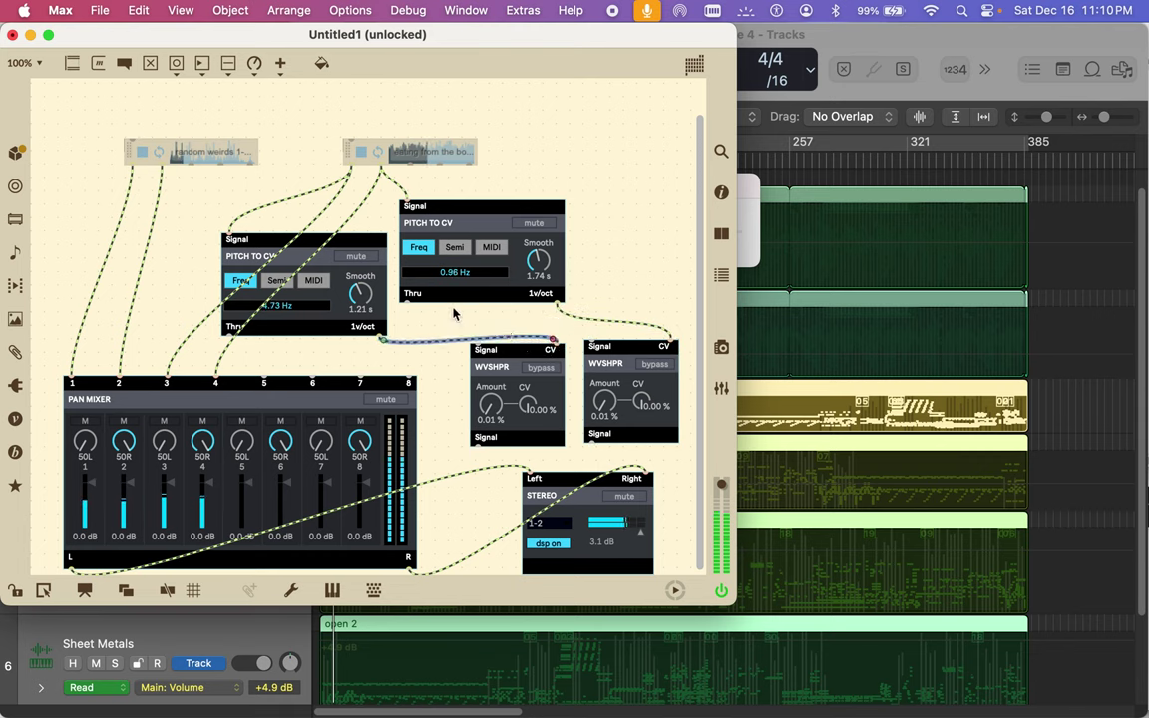
{"action": "left_click_drag", "start_coordinate": [408, 299], "coordinate": [475, 339]}
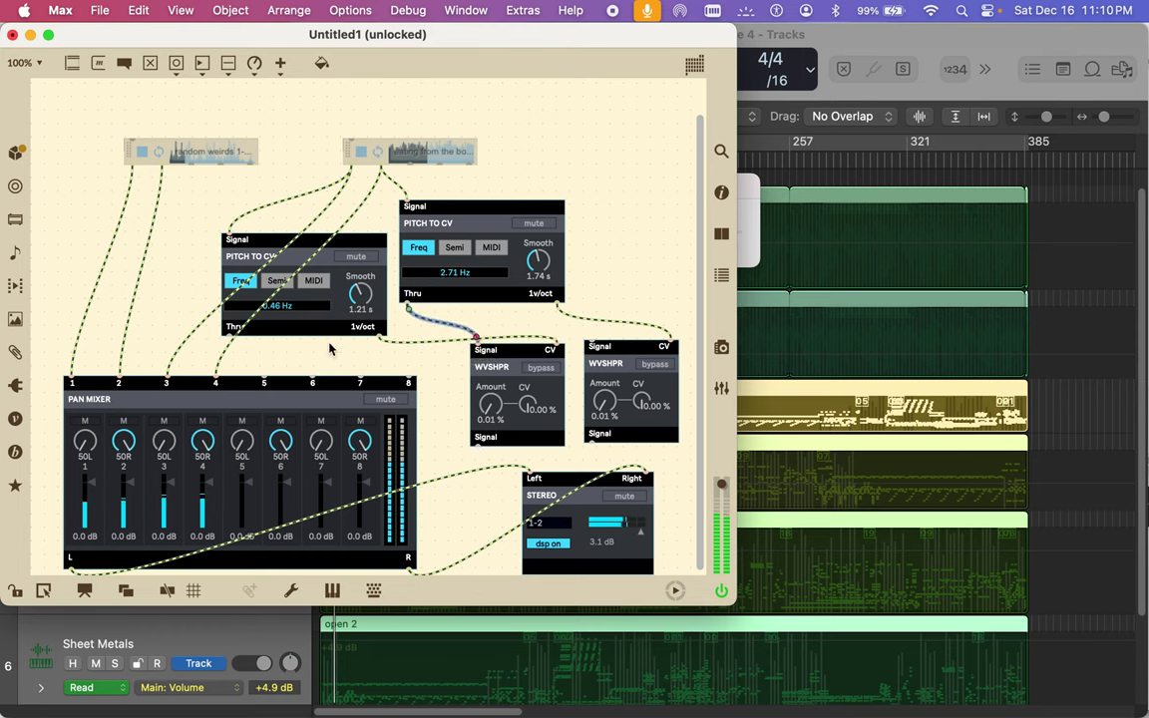
{"action": "left_click_drag", "start_coordinate": [228, 333], "coordinate": [600, 345]}
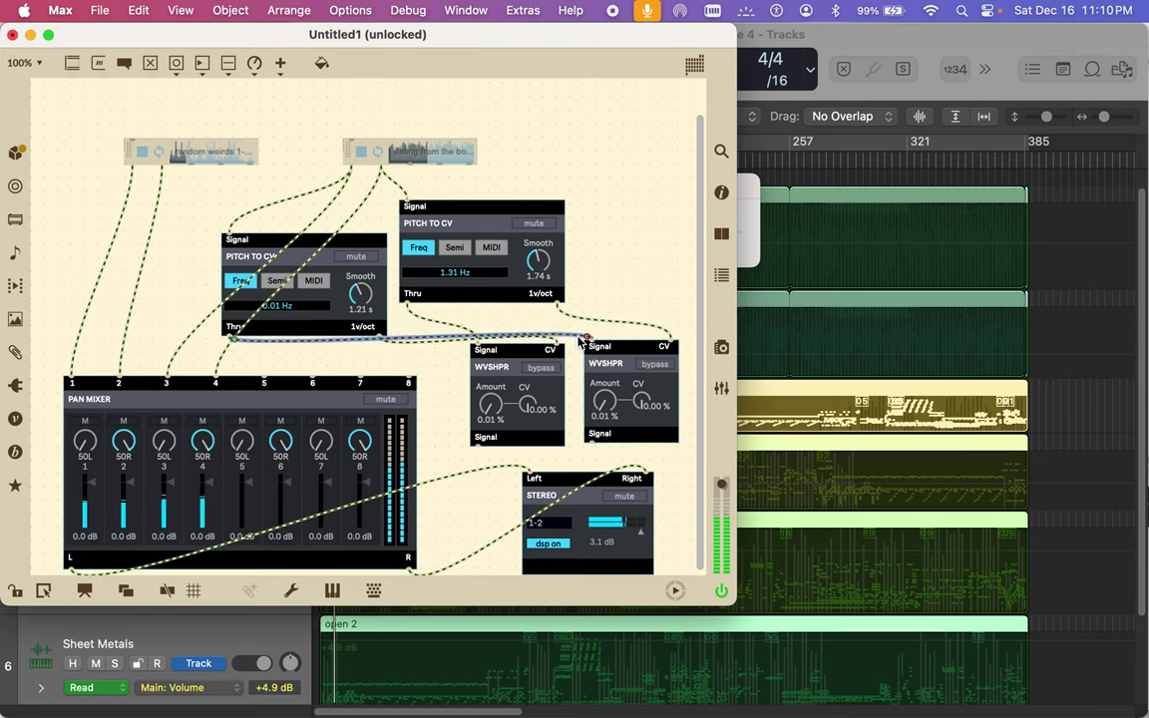
{"action": "key", "text": "BackSpace"}
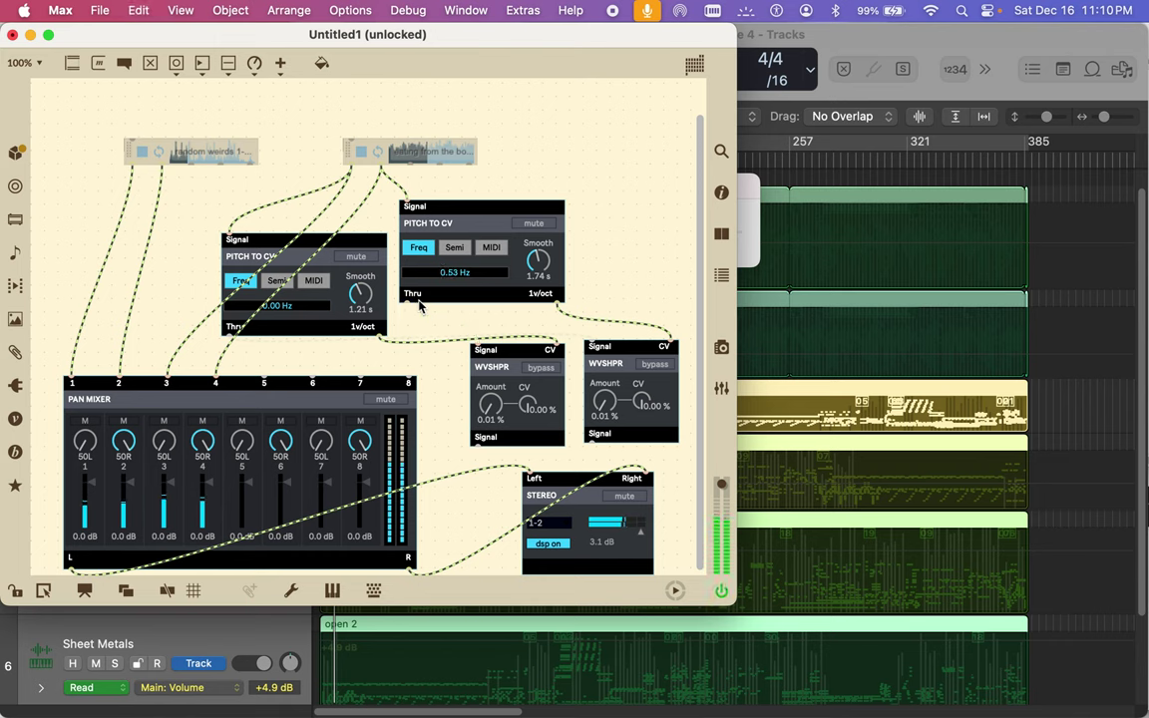
Step: Connect each Pitch to CV module's Thru outlet to its own Waveshaper's Signal inlet, and the random weirds clip's second outlet to the duplicated Pitch to CV
{"action": "left_click_drag", "start_coordinate": [406, 298], "coordinate": [600, 342]}
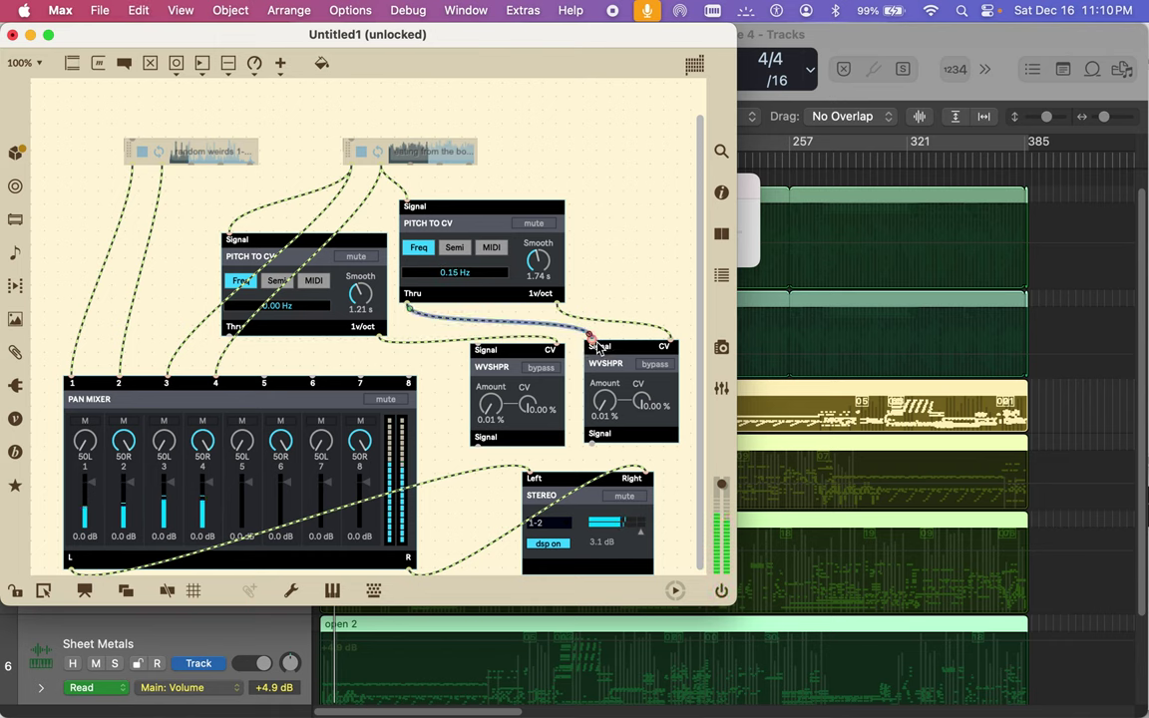
{"action": "left_click_drag", "start_coordinate": [231, 338], "coordinate": [484, 351]}
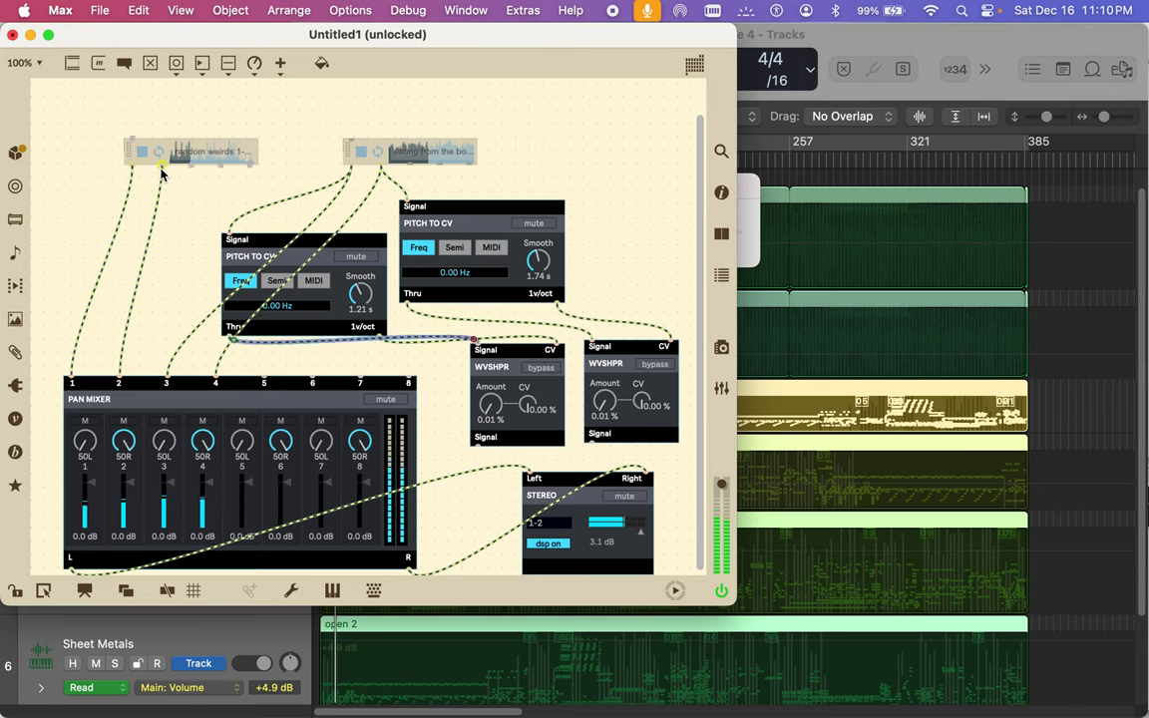
{"action": "left_click_drag", "start_coordinate": [162, 168], "coordinate": [229, 236]}
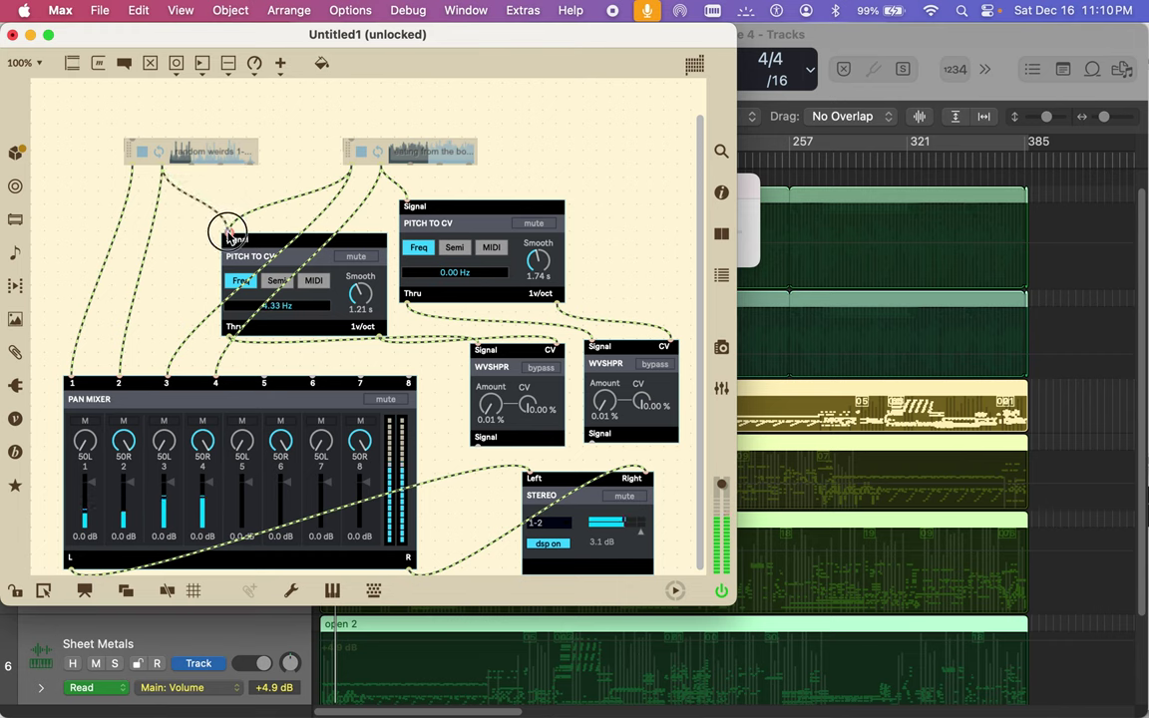
{"action": "left_click", "coordinate": [229, 232]}
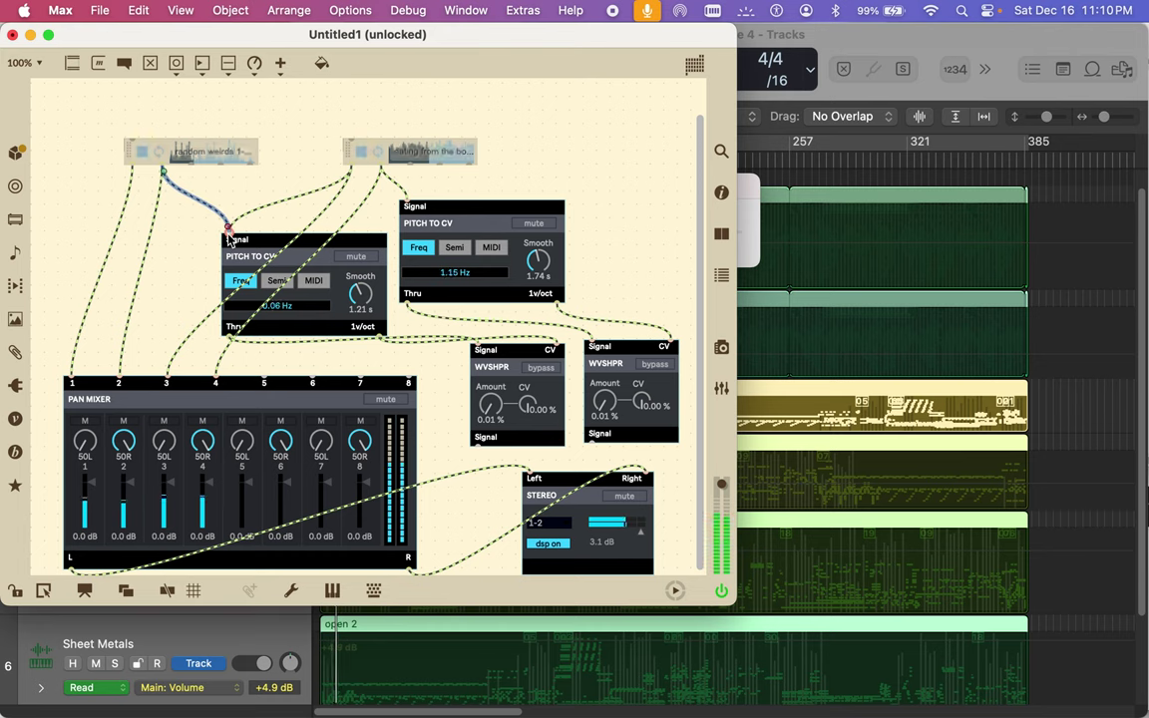
Step: Connect the two Waveshapers' Signal outlets to Pan Mixer inlets 5 and 6, and reposition the duplicated Pitch to CV module above the mixer
{"action": "left_click_drag", "start_coordinate": [275, 250], "coordinate": [247, 220]}
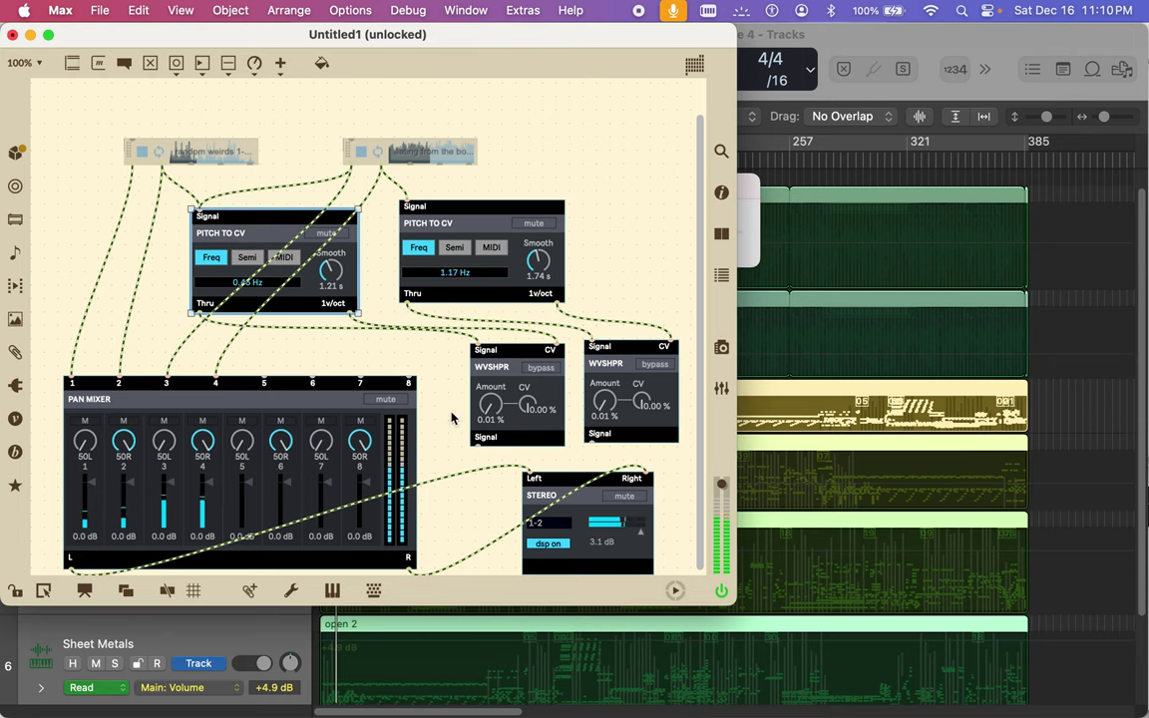
{"action": "mouse_move", "coordinate": [476, 447]}
{"action": "left_mouse_down"}
{"action": "mouse_move", "coordinate": [259, 367]}
{"action": "mouse_move", "coordinate": [266, 378]}
{"action": "left_mouse_up"}
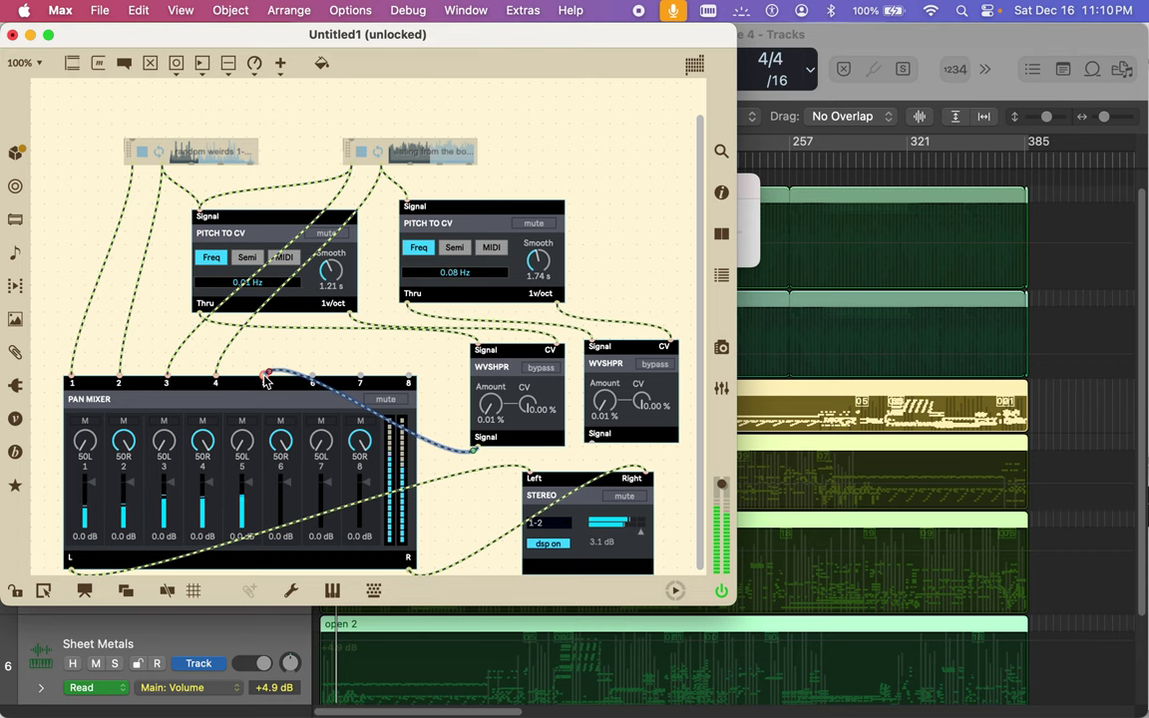
{"action": "mouse_move", "coordinate": [596, 439]}
{"action": "left_mouse_down"}
{"action": "mouse_move", "coordinate": [290, 381]}
{"action": "mouse_move", "coordinate": [313, 378]}
{"action": "left_mouse_up"}
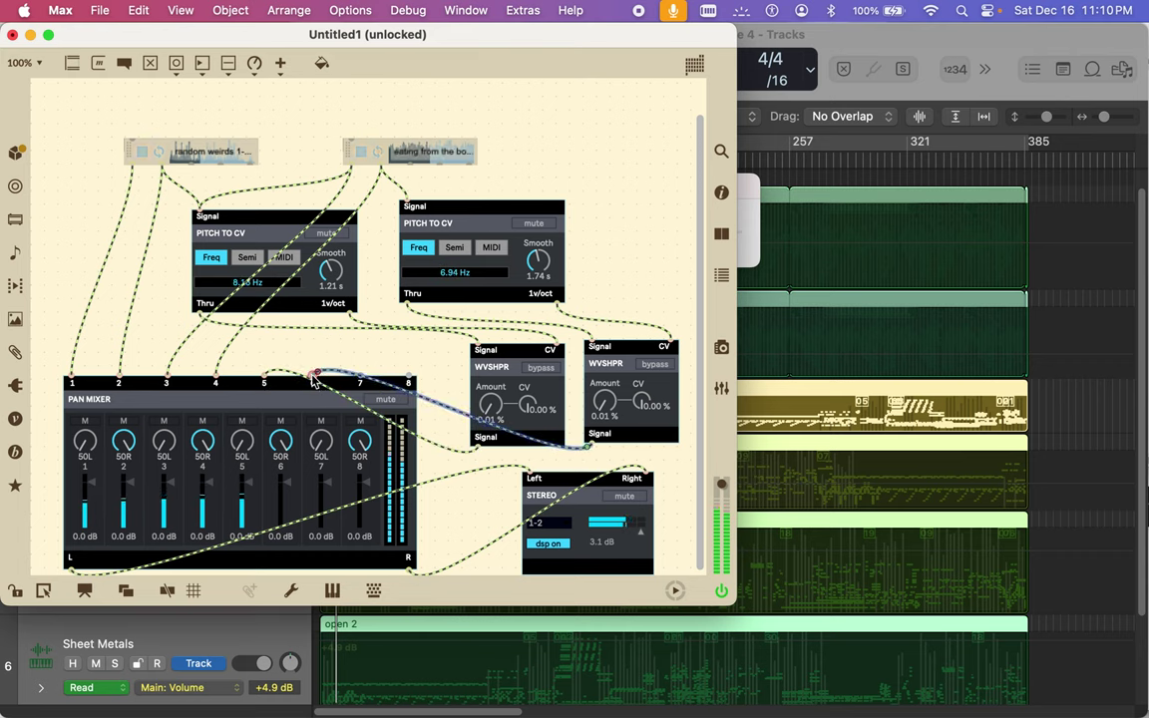
{"action": "left_click_drag", "start_coordinate": [300, 251], "coordinate": [306, 437]}
{"action": "left_click_drag", "start_coordinate": [317, 361], "coordinate": [331, 296]}
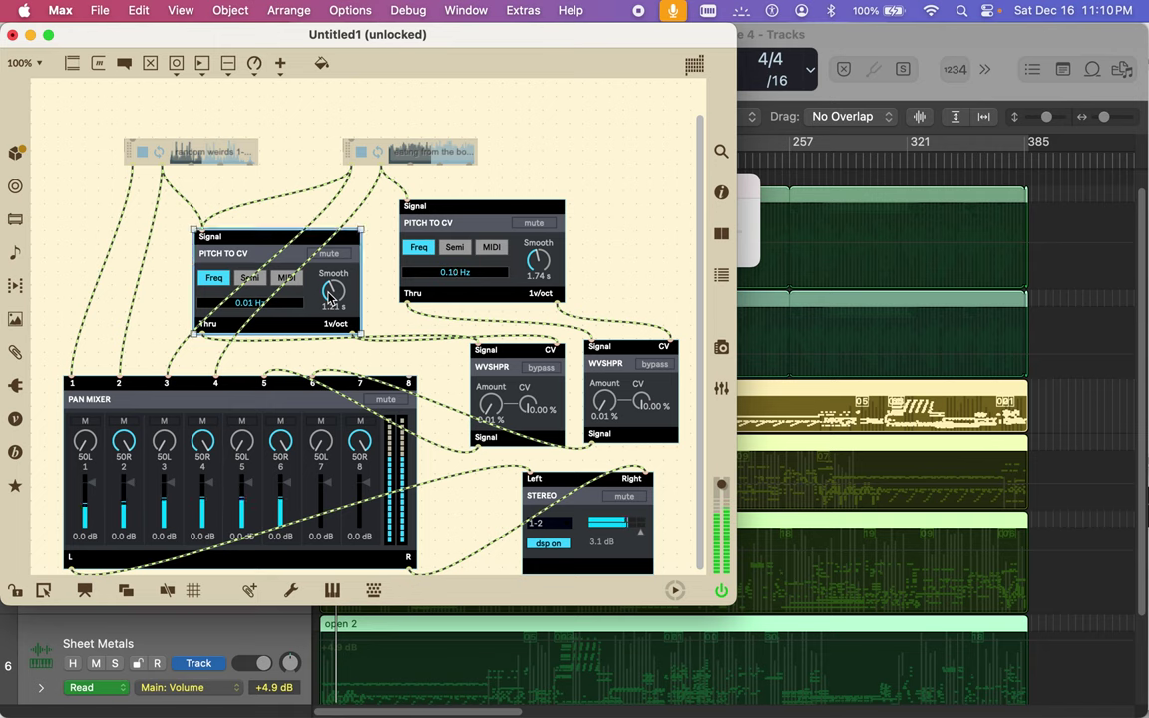
Step: Lock the patch and set Smooth to 0.00 ms on both Pitch to CV modules
{"action": "left_click", "coordinate": [15, 592]}
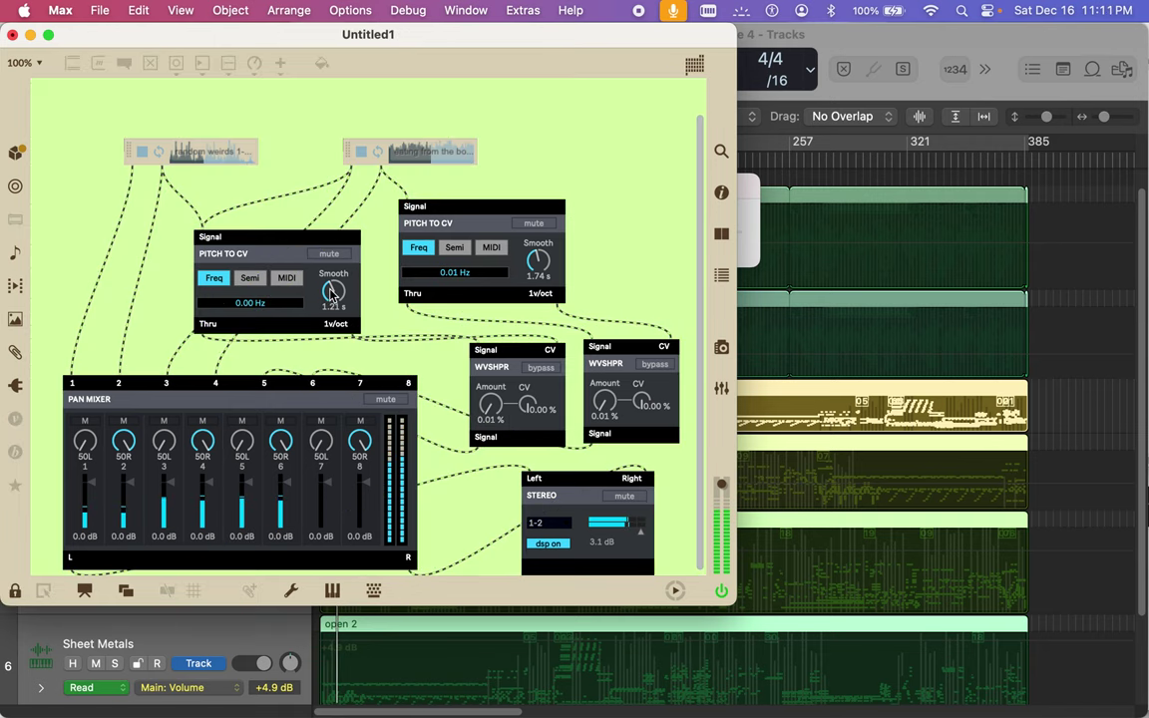
{"action": "left_click_drag", "start_coordinate": [540, 262], "coordinate": [540, 299]}
Step: Mute channels 1 to 4 of the Pan Mixer
{"action": "left_click", "coordinate": [86, 422]}
{"action": "left_click", "coordinate": [123, 422]}
{"action": "left_click", "coordinate": [163, 422]}
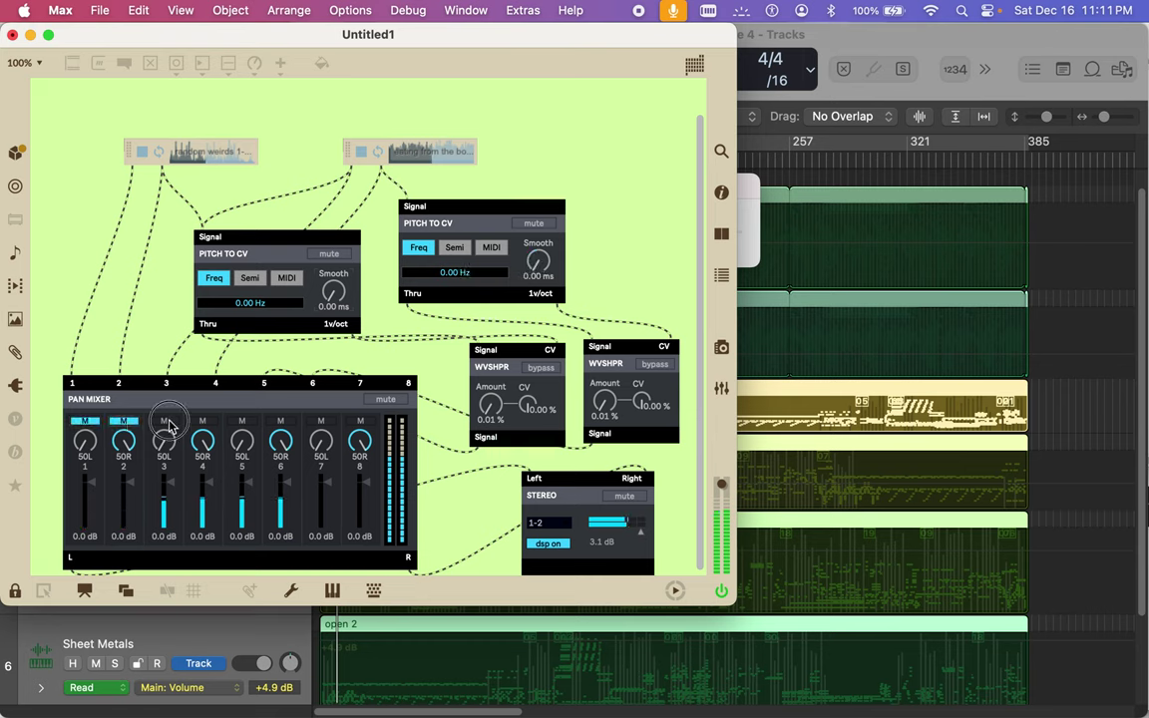
{"action": "left_click", "coordinate": [203, 422]}
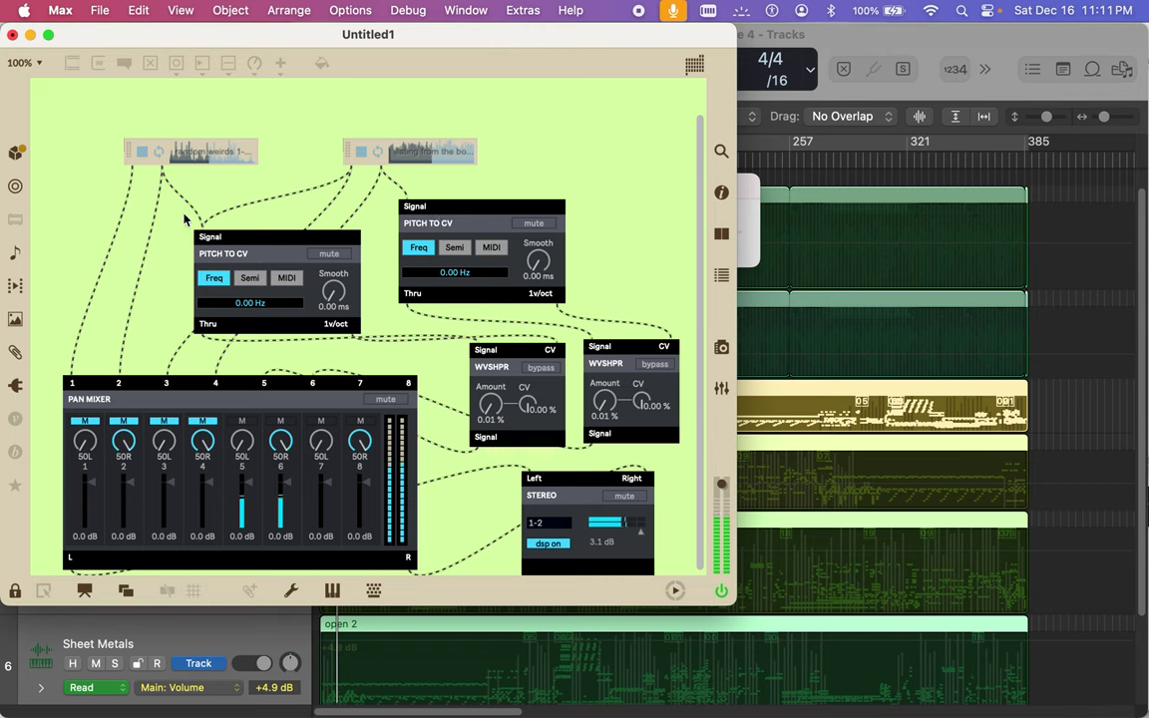
Step: Unlock the patch and delete the cords running from the second audio clip to both Pitch to CV modules
{"action": "left_click", "coordinate": [14, 590]}
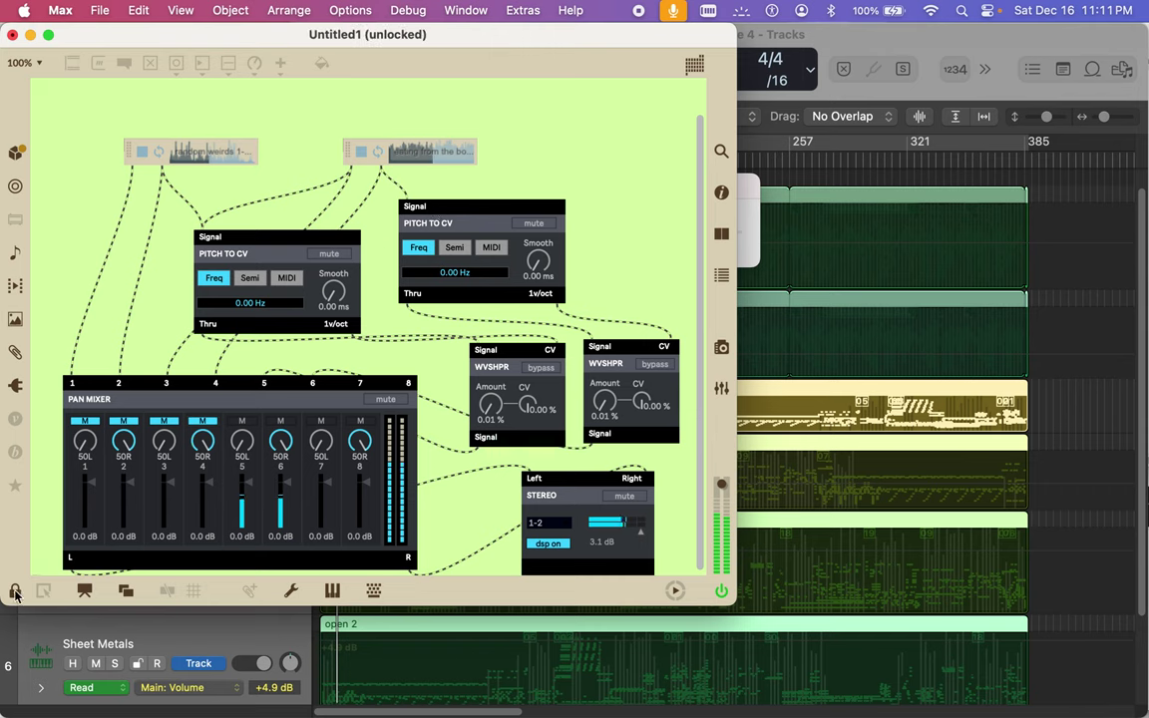
{"action": "left_click", "coordinate": [249, 208]}
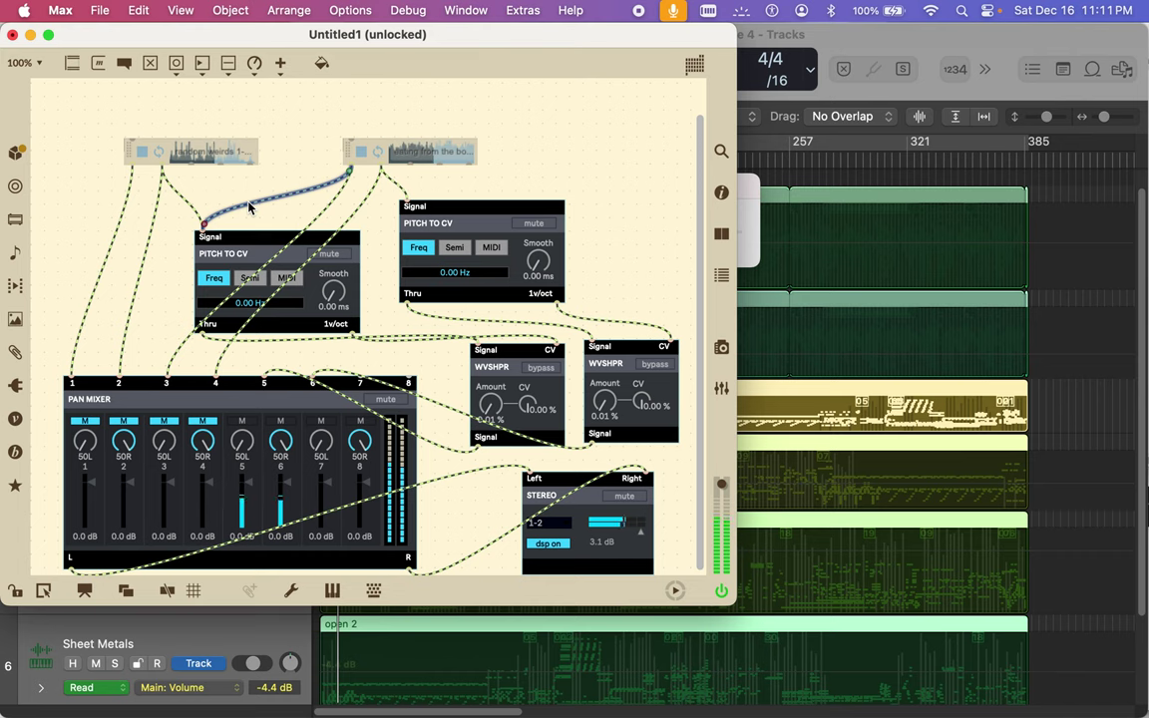
{"action": "key", "text": "BackSpace"}
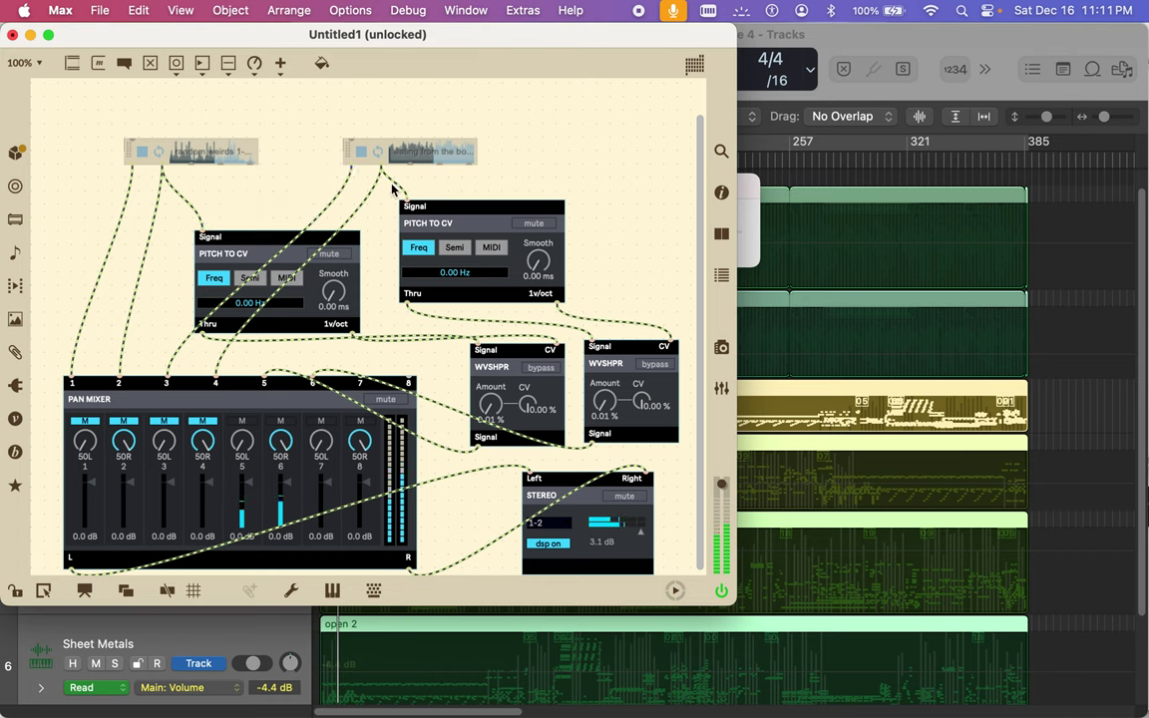
{"action": "left_click_drag", "start_coordinate": [380, 171], "coordinate": [395, 186]}
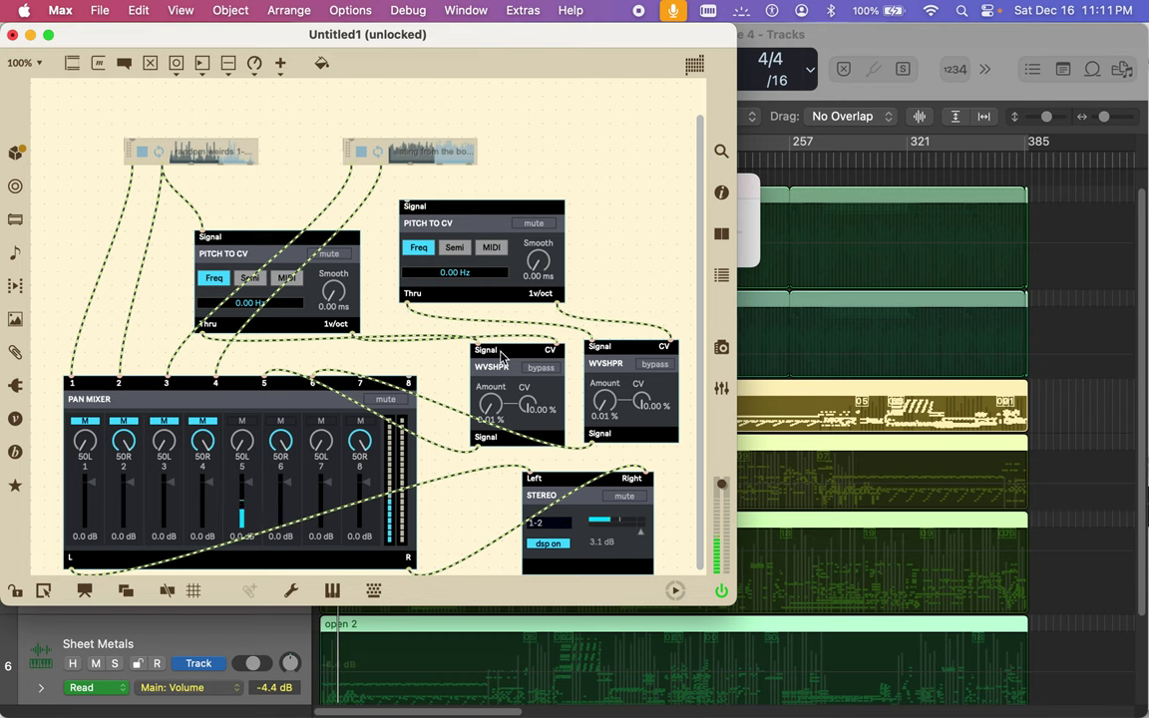
Step: Reposition the left Waveshaper module between the Pan Mixer and the right Waveshaper, above the Stereo output
{"action": "left_click_drag", "start_coordinate": [531, 365], "coordinate": [504, 397]}
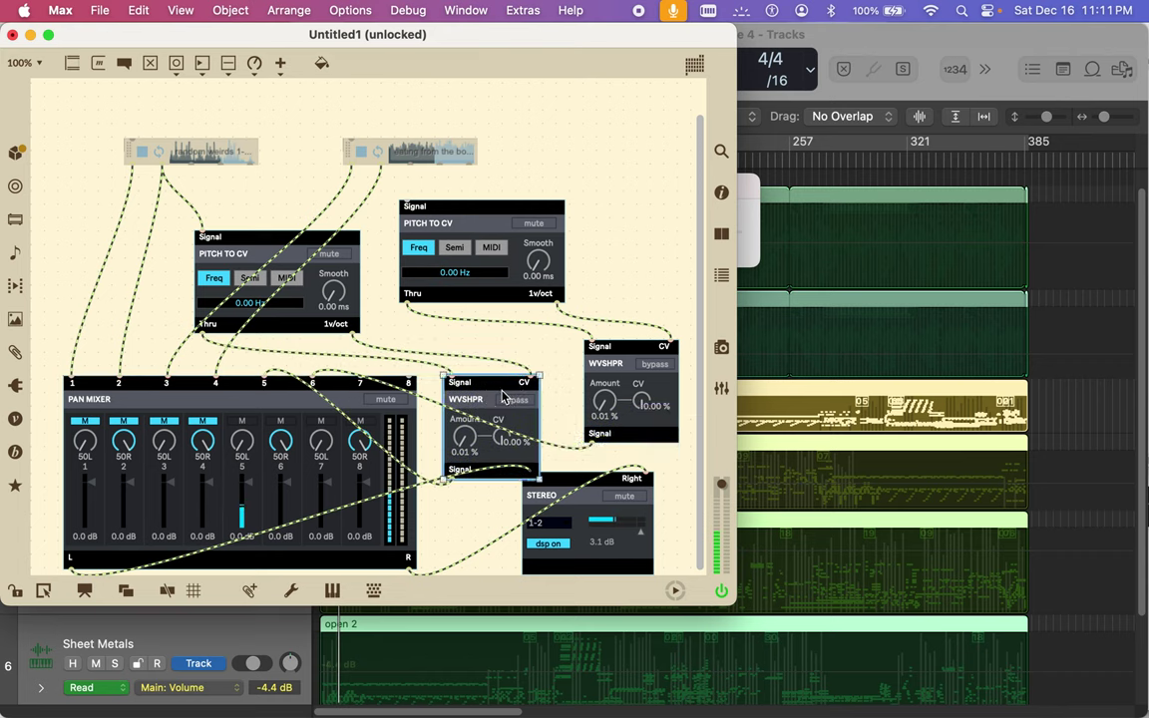
{"action": "left_click_drag", "start_coordinate": [504, 396], "coordinate": [504, 361]}
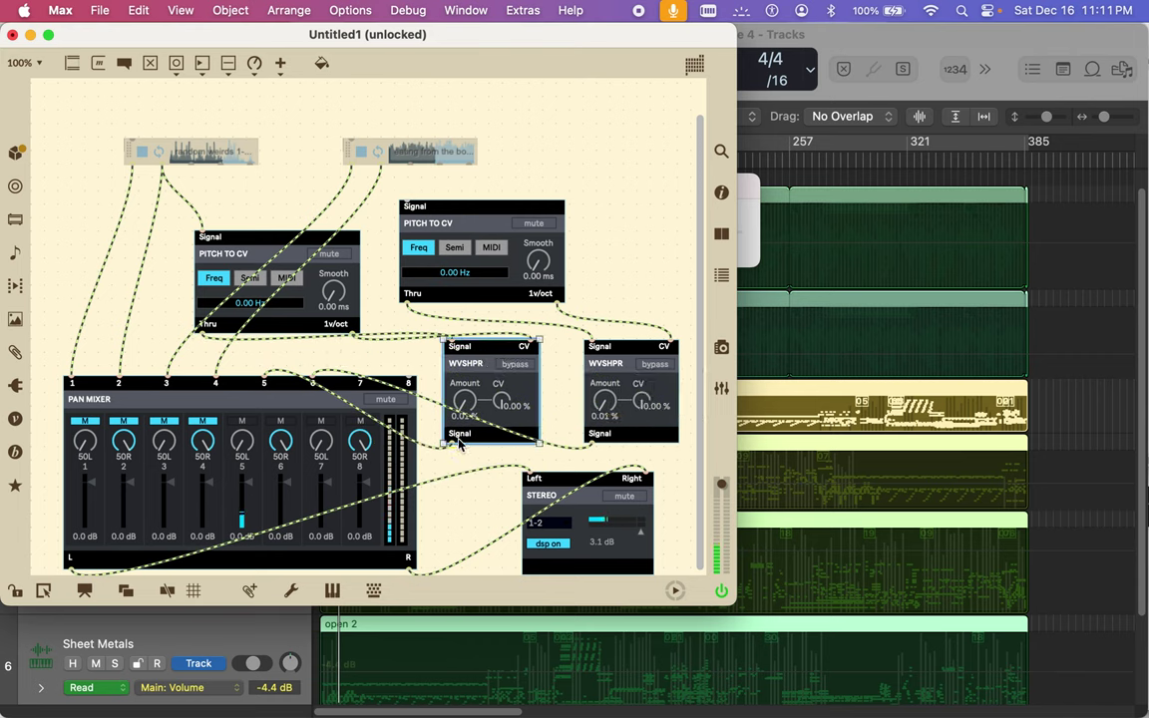
{"action": "mouse_move", "coordinate": [465, 400]}
{"action": "left_mouse_down"}
{"action": "mouse_move", "coordinate": [471, 345]}
{"action": "mouse_move", "coordinate": [474, 393]}
{"action": "left_mouse_up"}
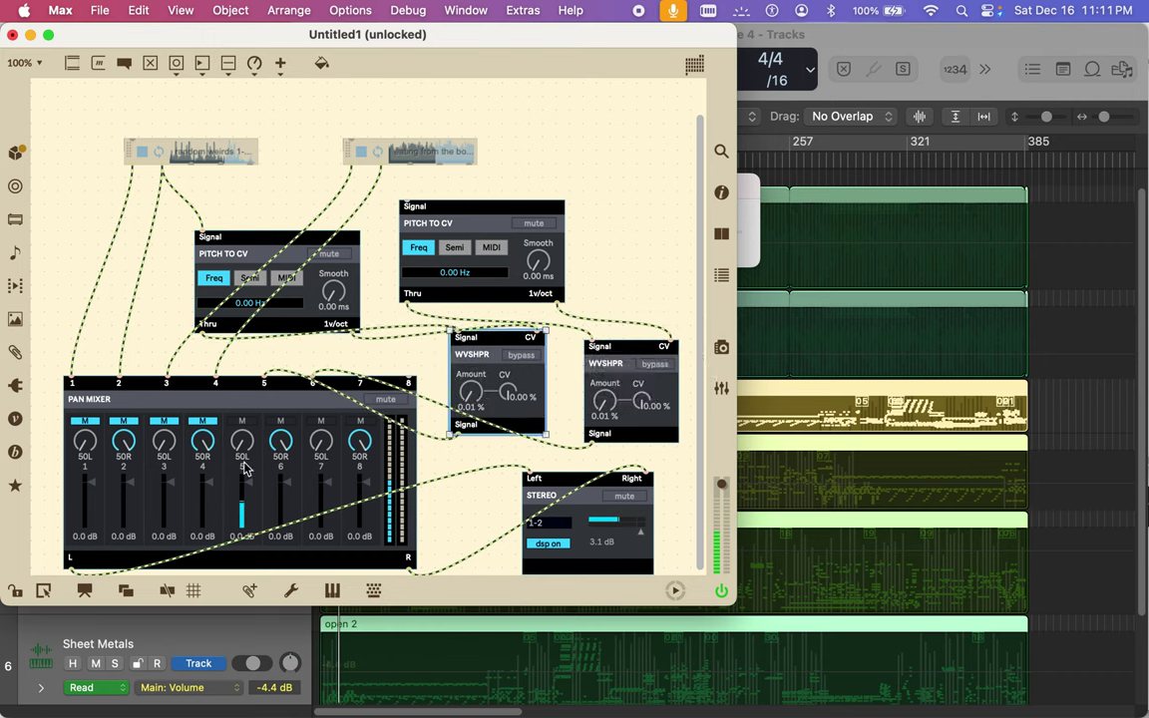
Step: Lock the patch, try out Amount and CV settings on the left Waveshaper, and lower Pan Mixer channel 5 to -32 dB
{"action": "left_click", "coordinate": [15, 591]}
{"action": "left_click_drag", "start_coordinate": [471, 392], "coordinate": [475, 368]}
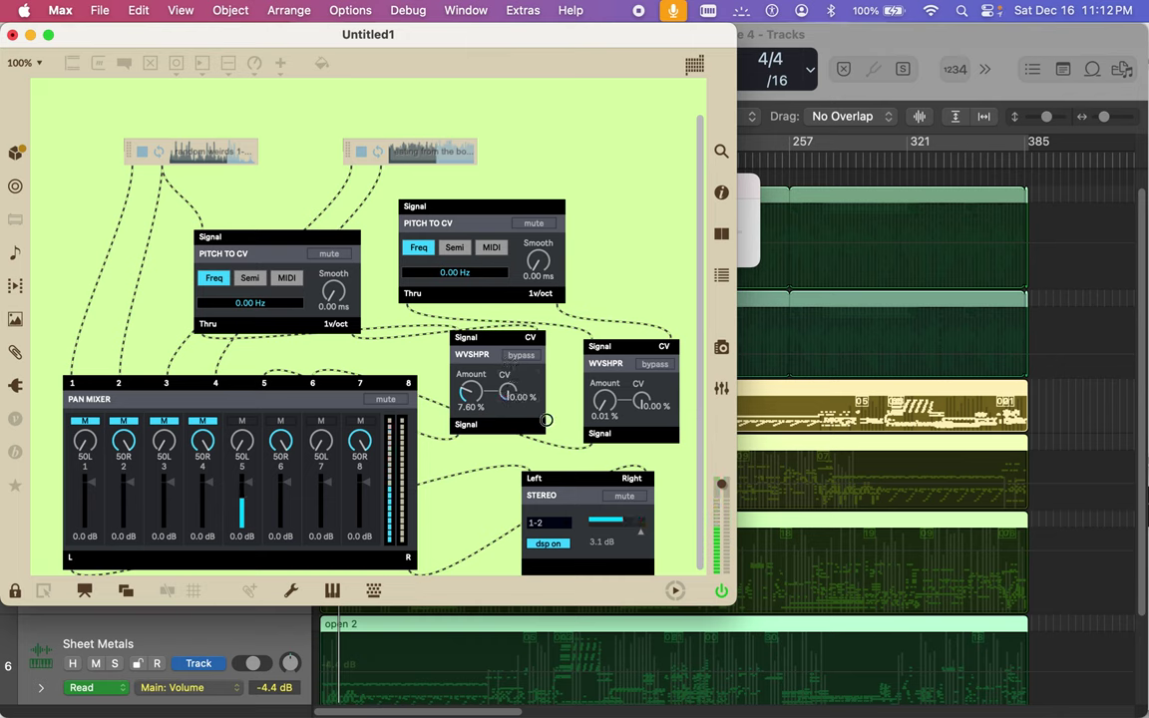
{"action": "left_click_drag", "start_coordinate": [509, 394], "coordinate": [513, 397]}
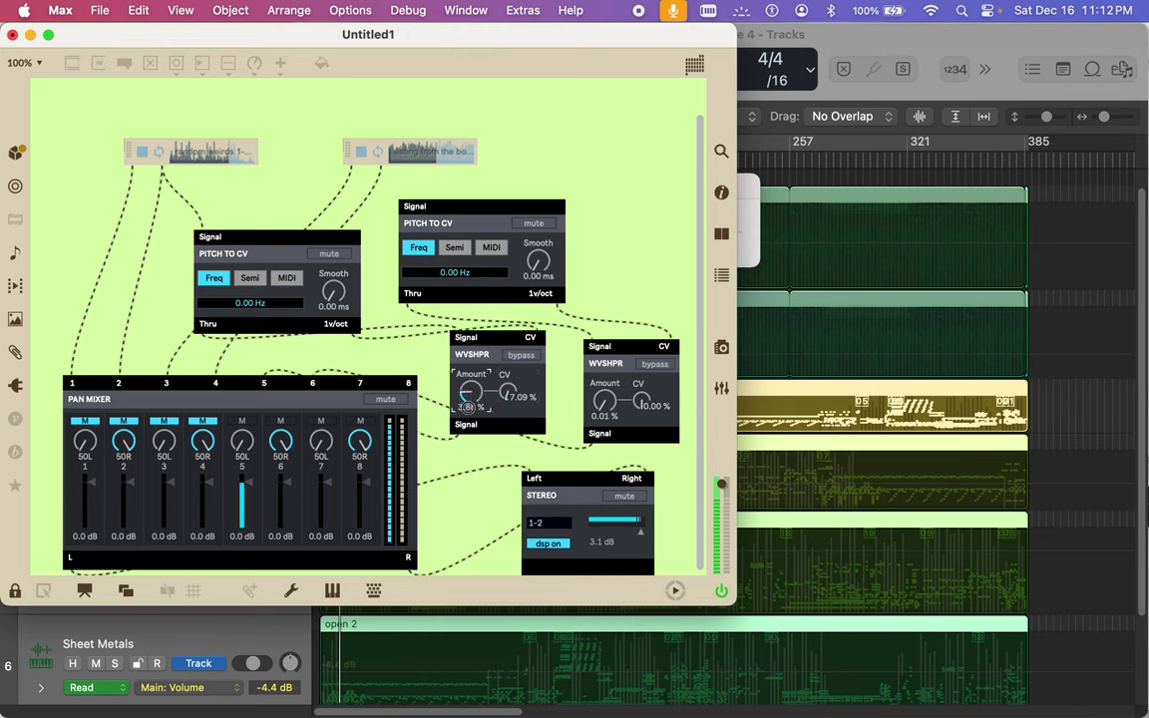
{"action": "left_click_drag", "start_coordinate": [471, 387], "coordinate": [470, 395]}
{"action": "left_click_drag", "start_coordinate": [257, 492], "coordinate": [253, 510]}
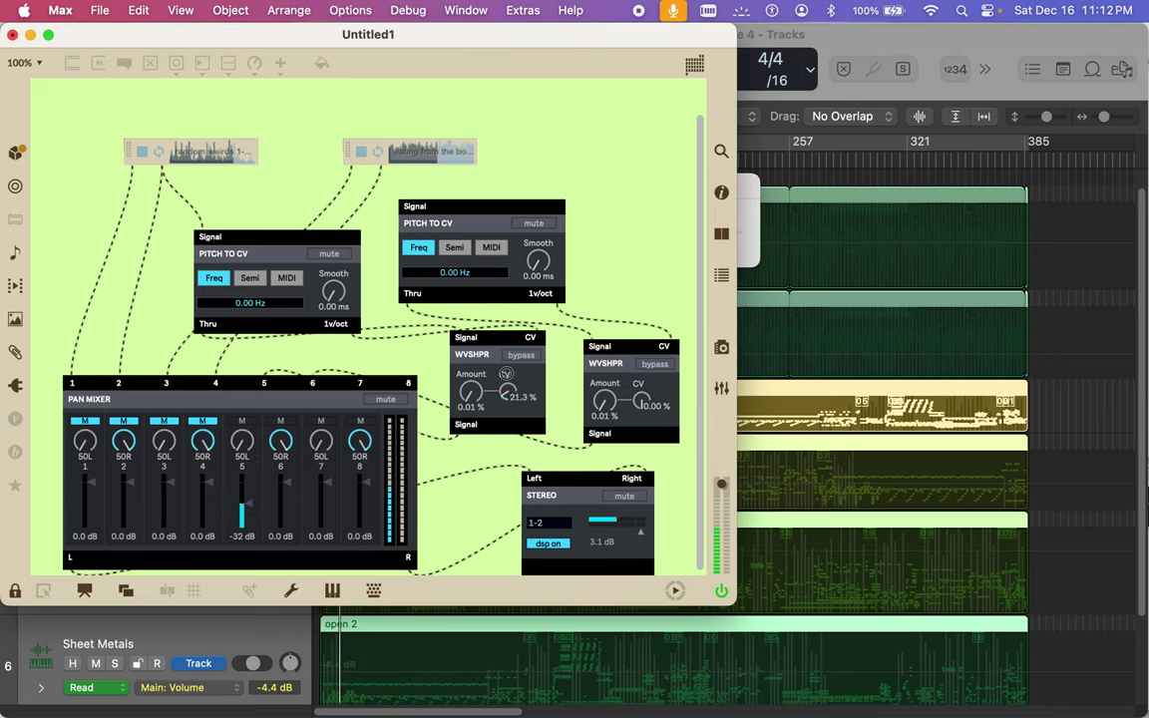
Step: Set the left Waveshaper to Amount 3.01 % and CV 11.0 %, and the right Waveshaper to Amount 3.29 % and CV 22.8 %
{"action": "left_click_drag", "start_coordinate": [509, 405], "coordinate": [471, 398]}
{"action": "left_click_drag", "start_coordinate": [605, 409], "coordinate": [637, 375]}
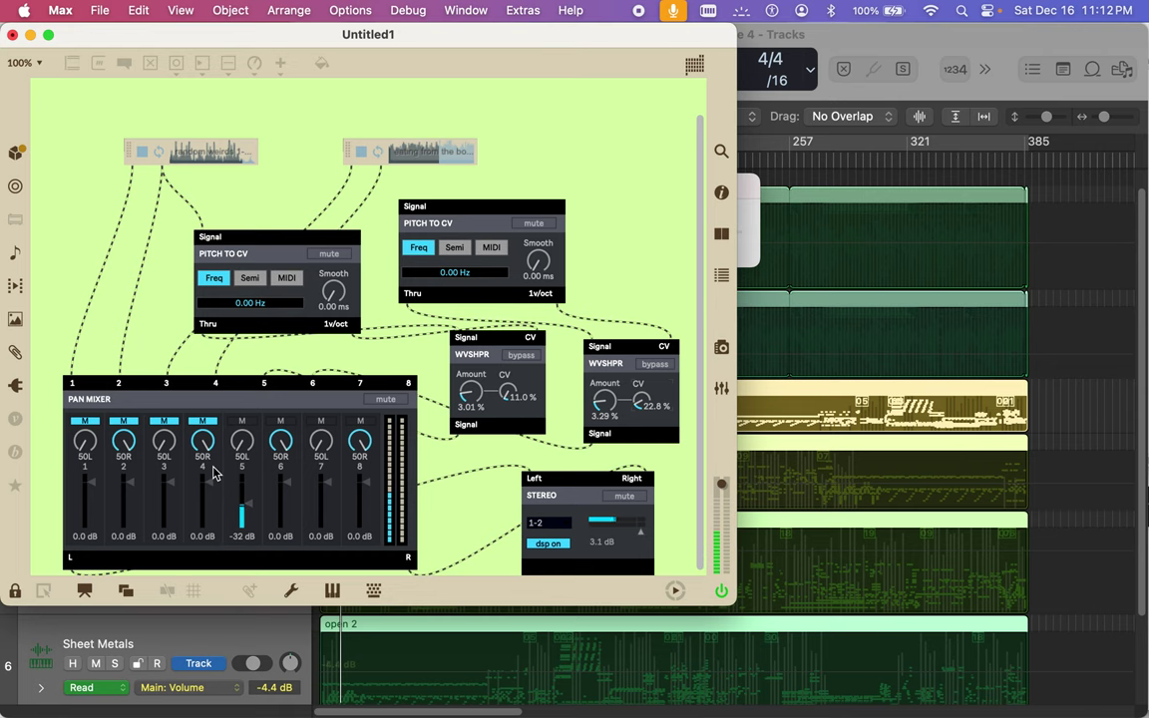
Step: Unlock the patch, shift the right Pitch to CV module further right, and connect the second clip's right outlet to its Signal inlet
{"action": "left_click", "coordinate": [15, 592]}
{"action": "left_click_drag", "start_coordinate": [487, 213], "coordinate": [568, 208]}
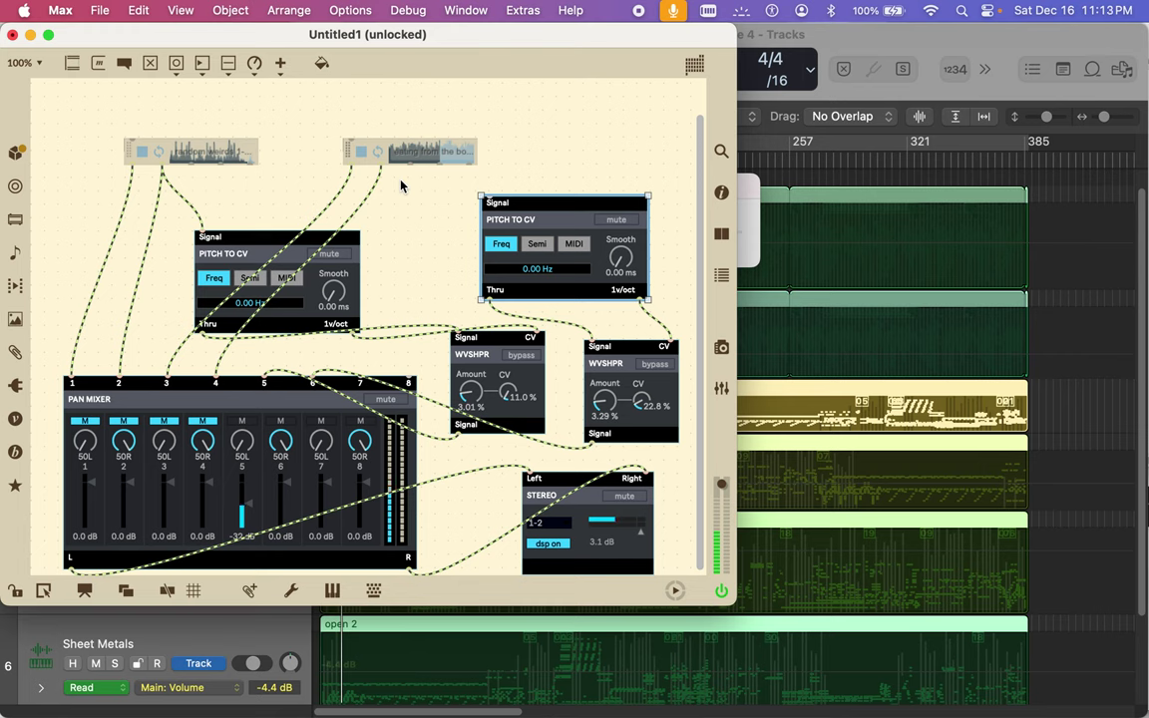
{"action": "left_click_drag", "start_coordinate": [380, 163], "coordinate": [488, 200]}
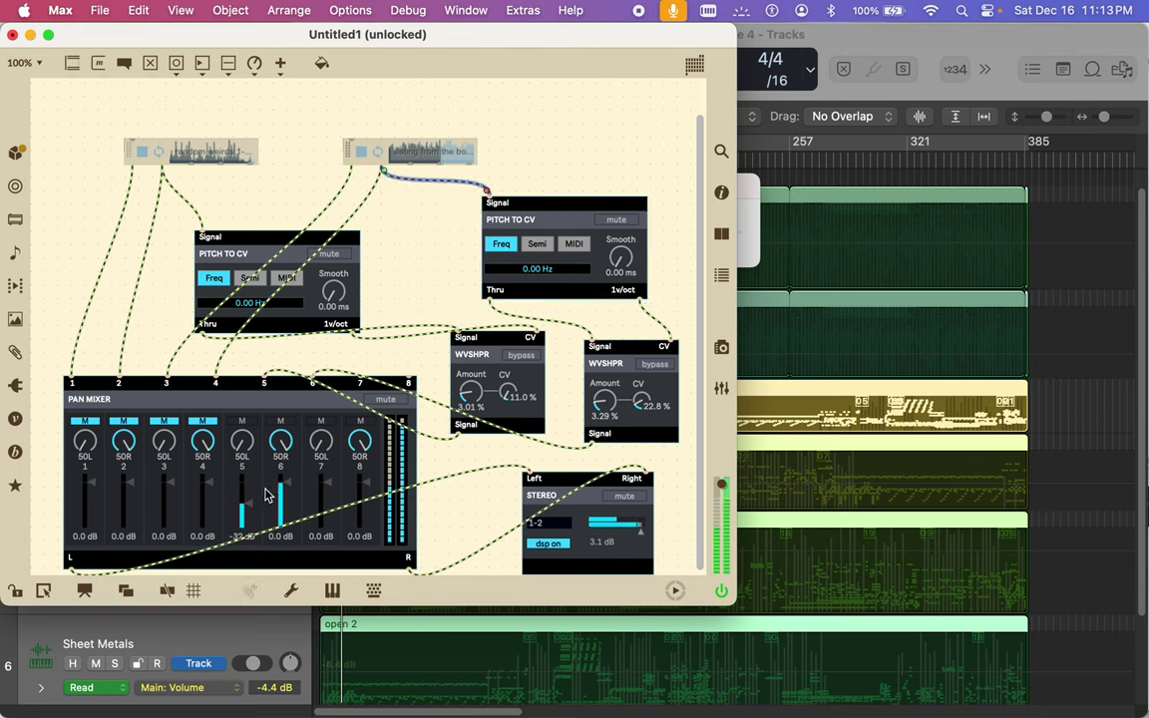
Step: Lock the patch, set Pan Mixer channel 6 to -32 dB, and raise the right Waveshaper's Amount to 6.36 %
{"action": "mouse_move", "coordinate": [294, 490]}
{"action": "left_mouse_down"}
{"action": "mouse_move", "coordinate": [294, 520]}
{"action": "mouse_move", "coordinate": [294, 469]}
{"action": "left_mouse_up"}
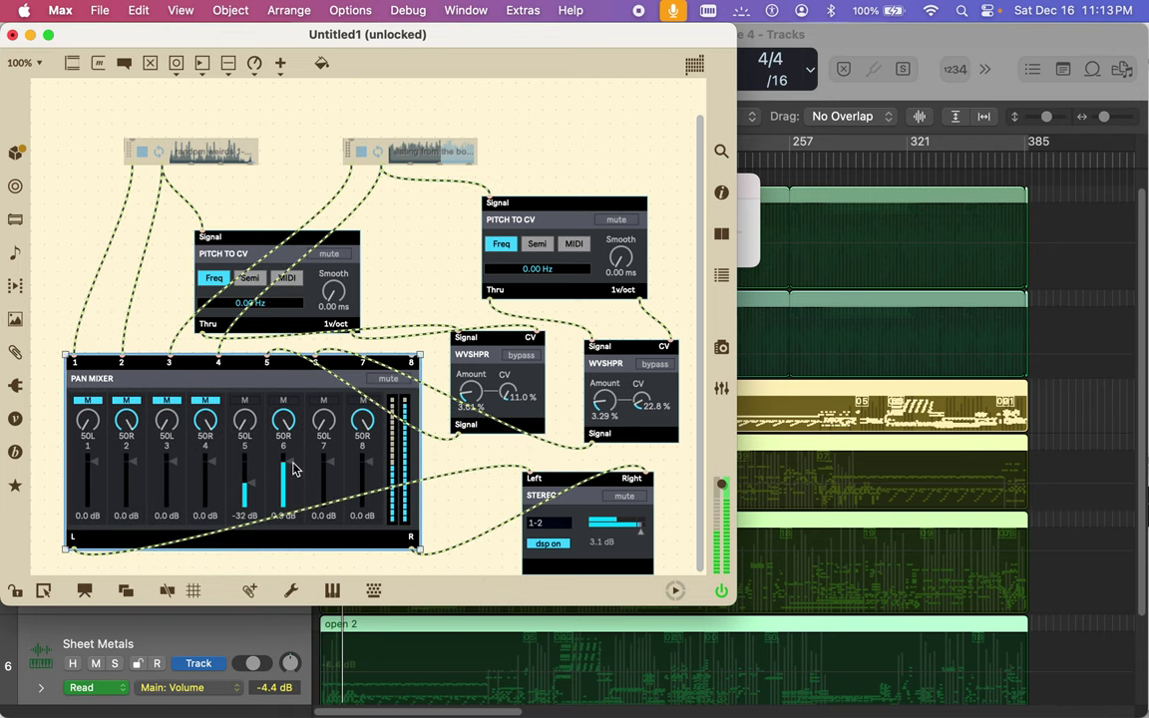
{"action": "left_click", "coordinate": [15, 591]}
{"action": "mouse_move", "coordinate": [294, 476]}
{"action": "left_mouse_down"}
{"action": "mouse_move", "coordinate": [296, 507]}
{"action": "mouse_move", "coordinate": [294, 485]}
{"action": "left_mouse_up"}
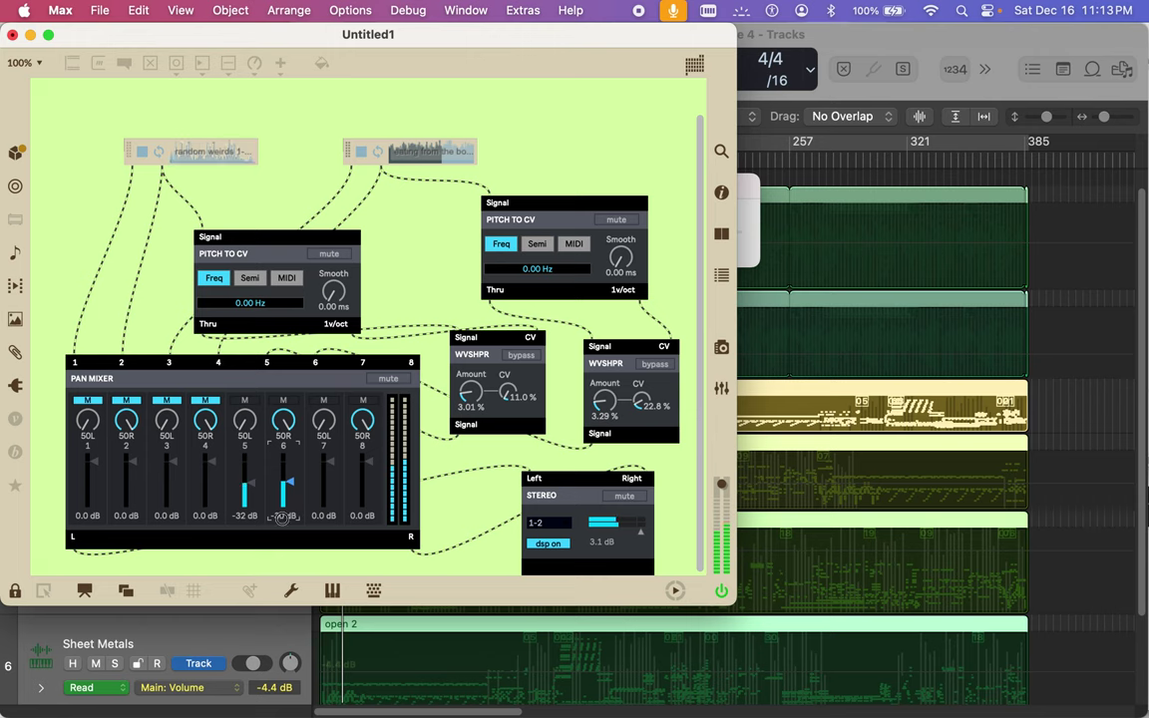
{"action": "left_click", "coordinate": [283, 516]}
{"action": "type", "text": "-32"}
{"action": "mouse_move", "coordinate": [607, 403]}
{"action": "left_mouse_down"}
{"action": "mouse_move", "coordinate": [599, 438]}
{"action": "mouse_move", "coordinate": [605, 403]}
{"action": "left_mouse_up"}
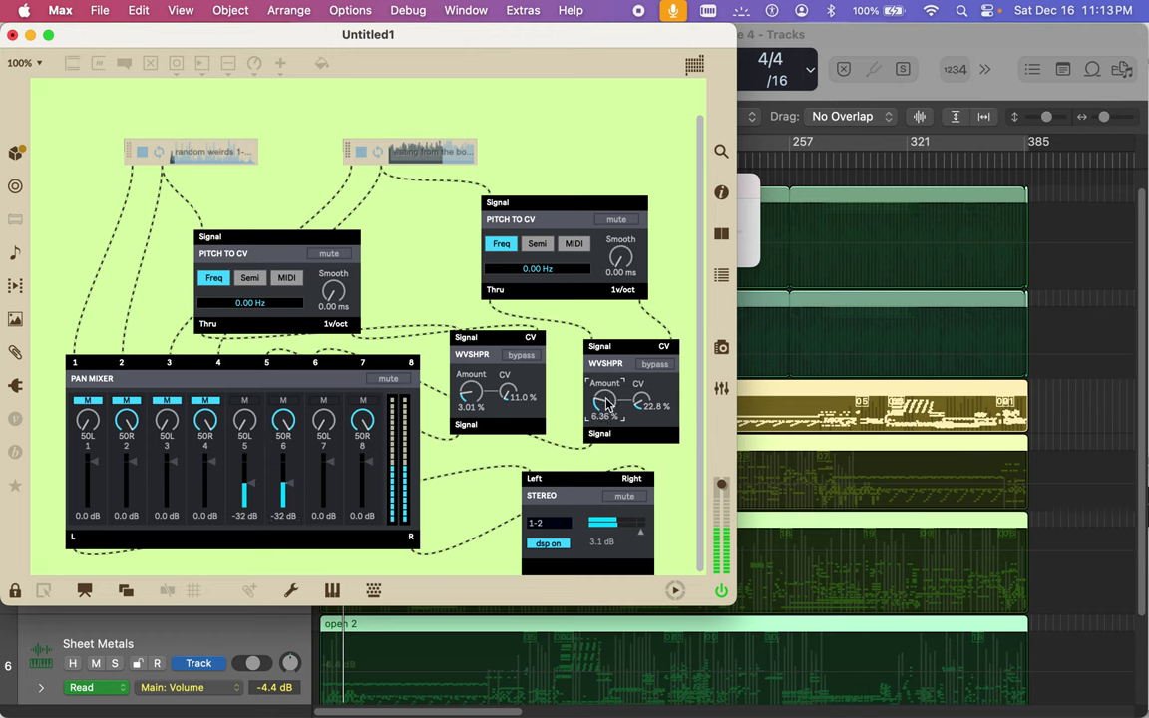
Step: Switch the right Pitch to CV module's display format to Semi
{"action": "left_click", "coordinate": [527, 163]}
{"action": "left_click", "coordinate": [548, 250]}
{"action": "left_click", "coordinate": [573, 247]}
{"action": "left_click", "coordinate": [537, 244]}
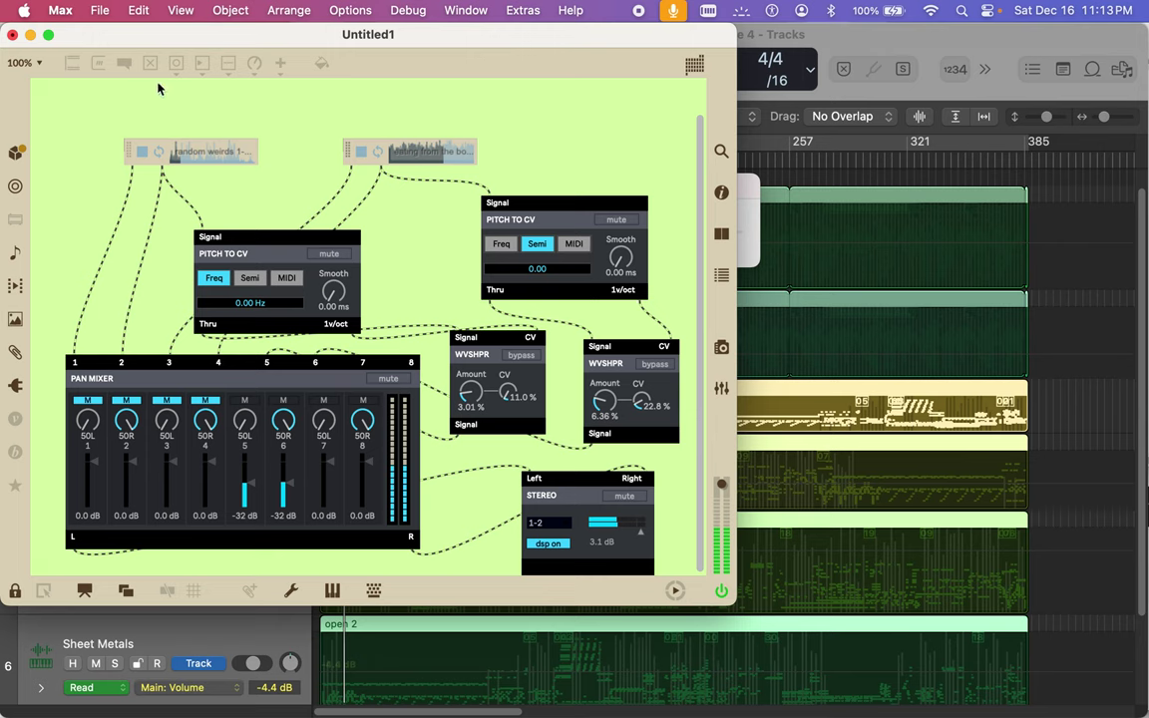
Step: Unlock the patch and open the help patch of the right Pitch to CV module
{"action": "right_click", "coordinate": [561, 211]}
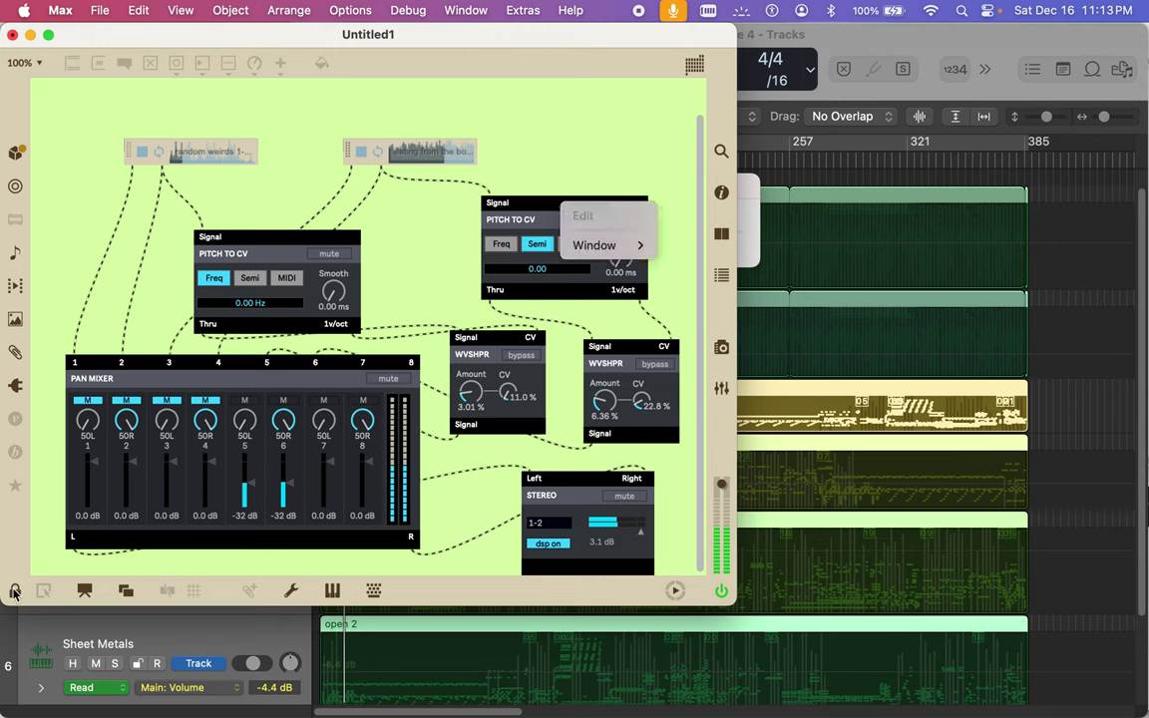
{"action": "left_click", "coordinate": [14, 534]}
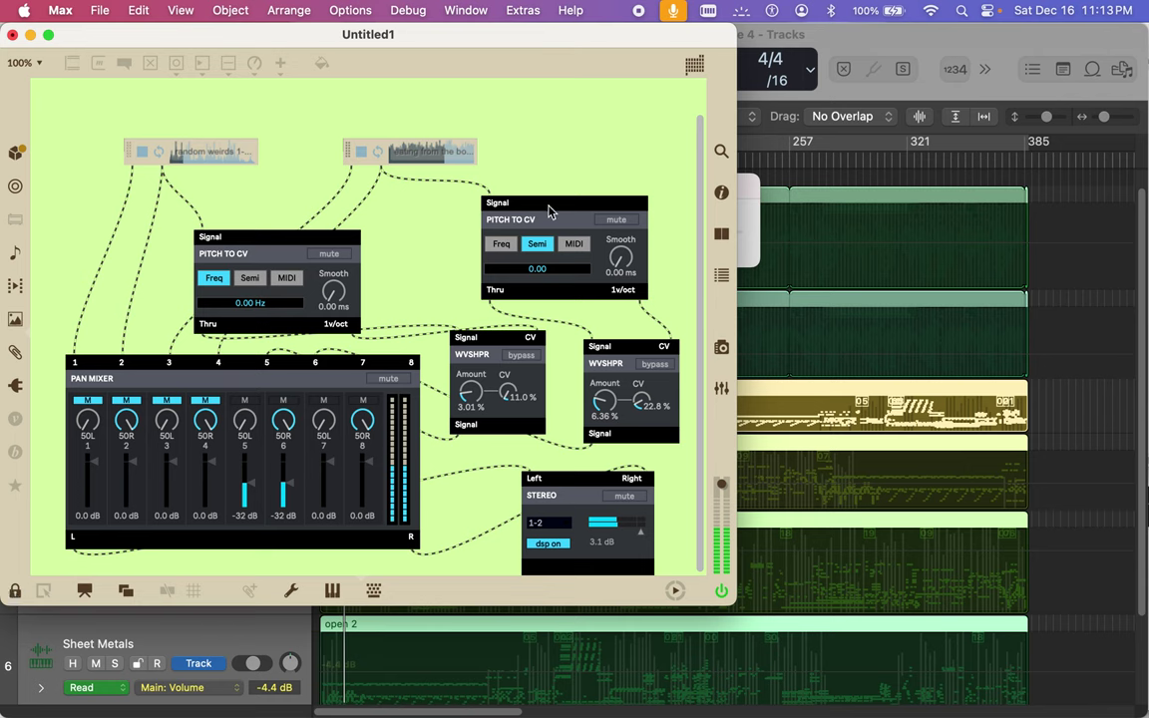
{"action": "left_click", "coordinate": [14, 593]}
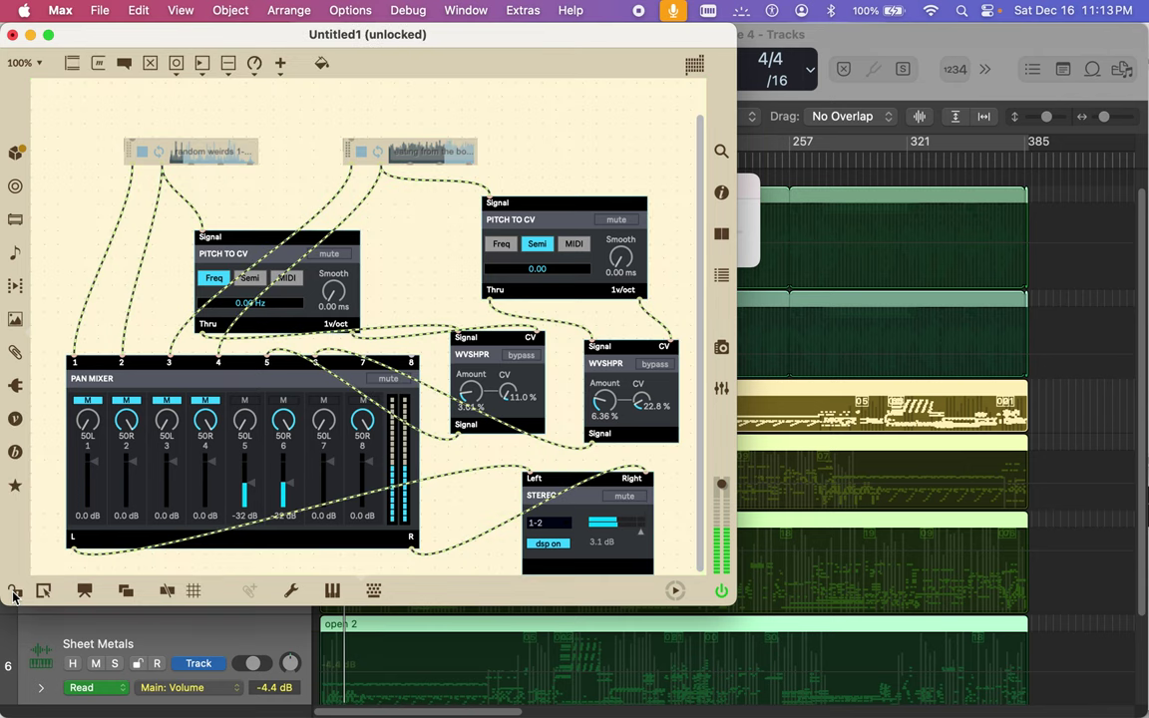
{"action": "right_click", "coordinate": [573, 205]}
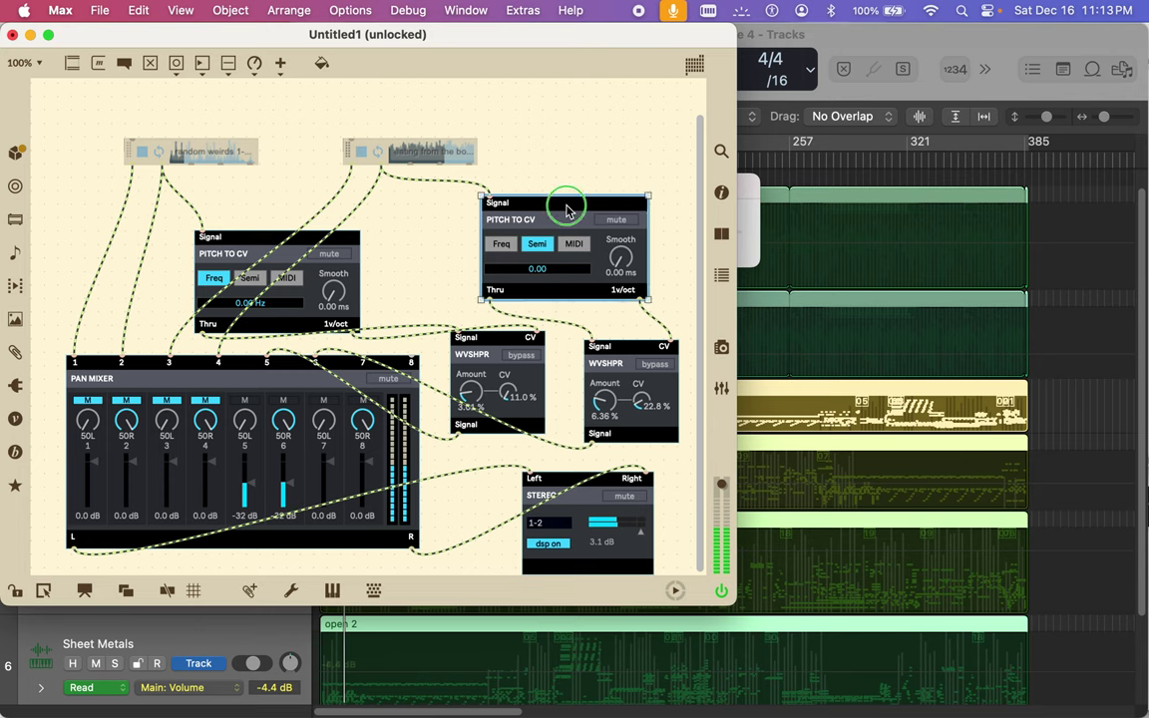
{"action": "left_click", "coordinate": [580, 206]}
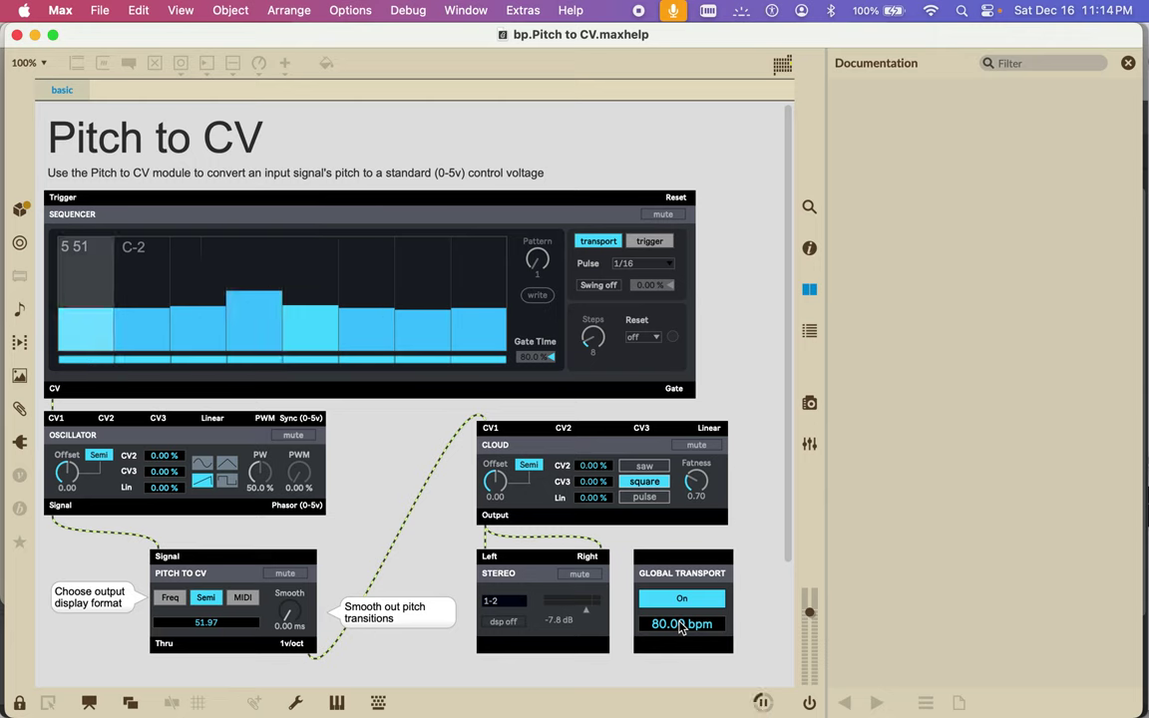
Step: Unlock the help patch, move Pitch to CV onto the Cloud module, and copy both together with Global Transport
{"action": "left_click", "coordinate": [691, 689]}
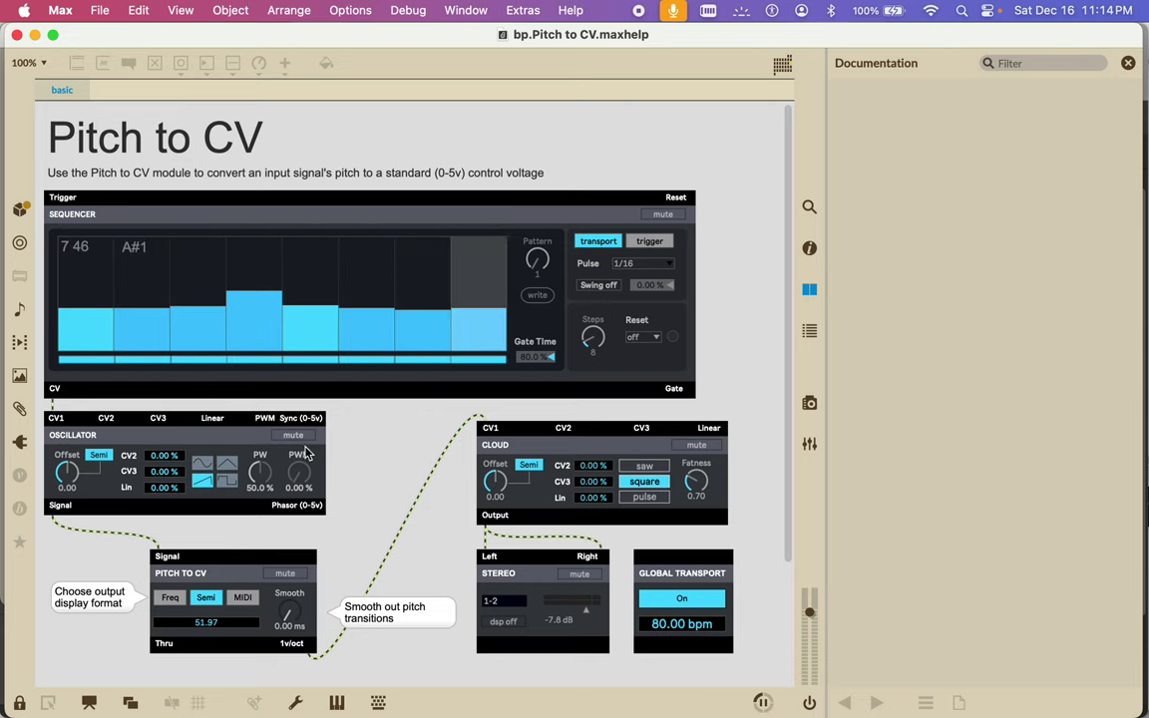
{"action": "left_click", "coordinate": [19, 703]}
{"action": "left_click_drag", "start_coordinate": [219, 556], "coordinate": [733, 424]}
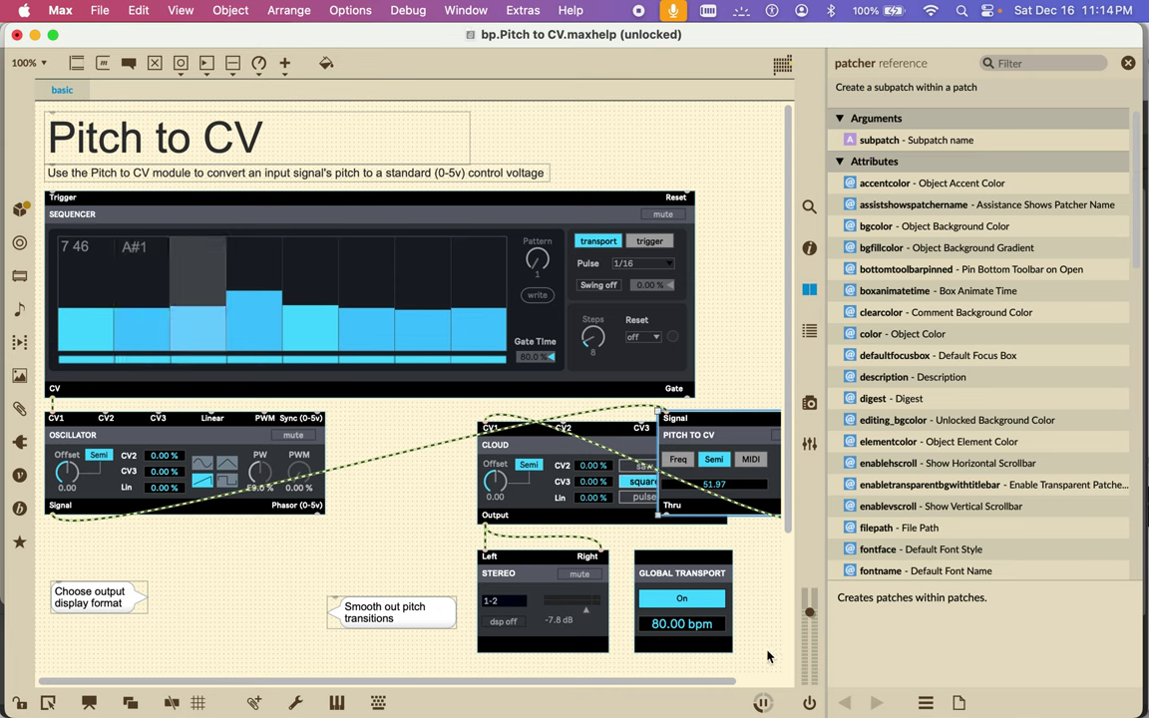
{"action": "left_click_drag", "start_coordinate": [768, 660], "coordinate": [657, 449]}
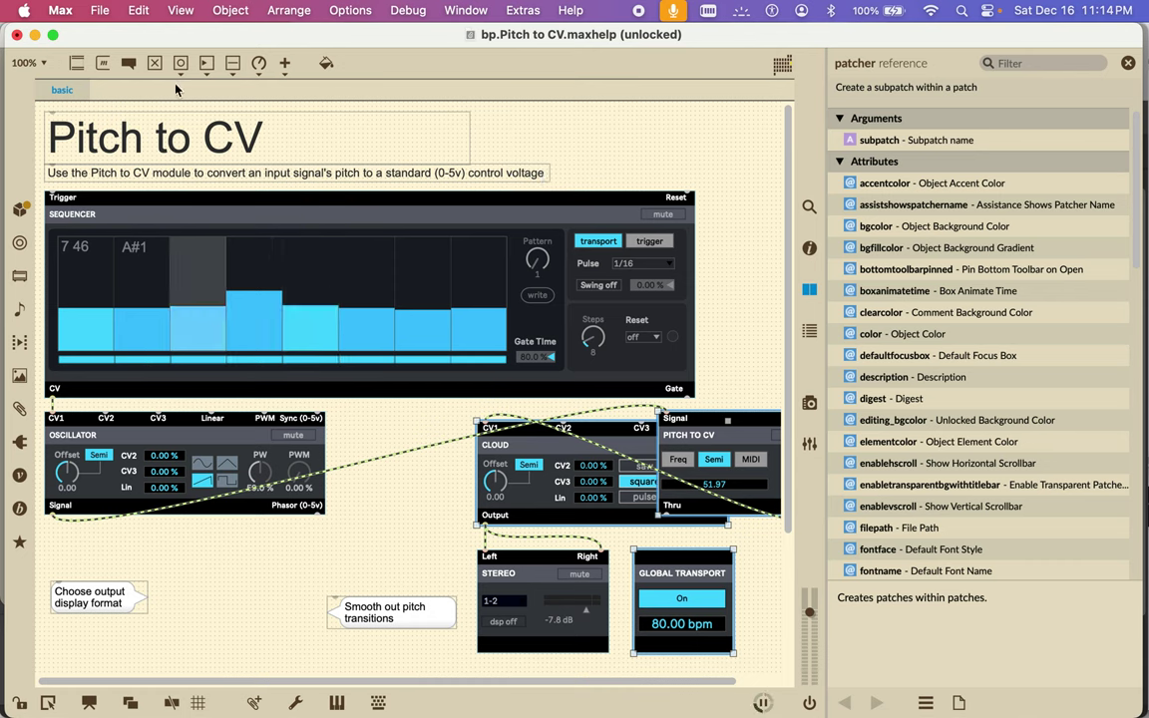
Step: Close the help patch without saving and paste the copied Pitch to CV, Cloud and Global Transport modules into the Untitled1 patch
{"action": "left_click", "coordinate": [18, 36]}
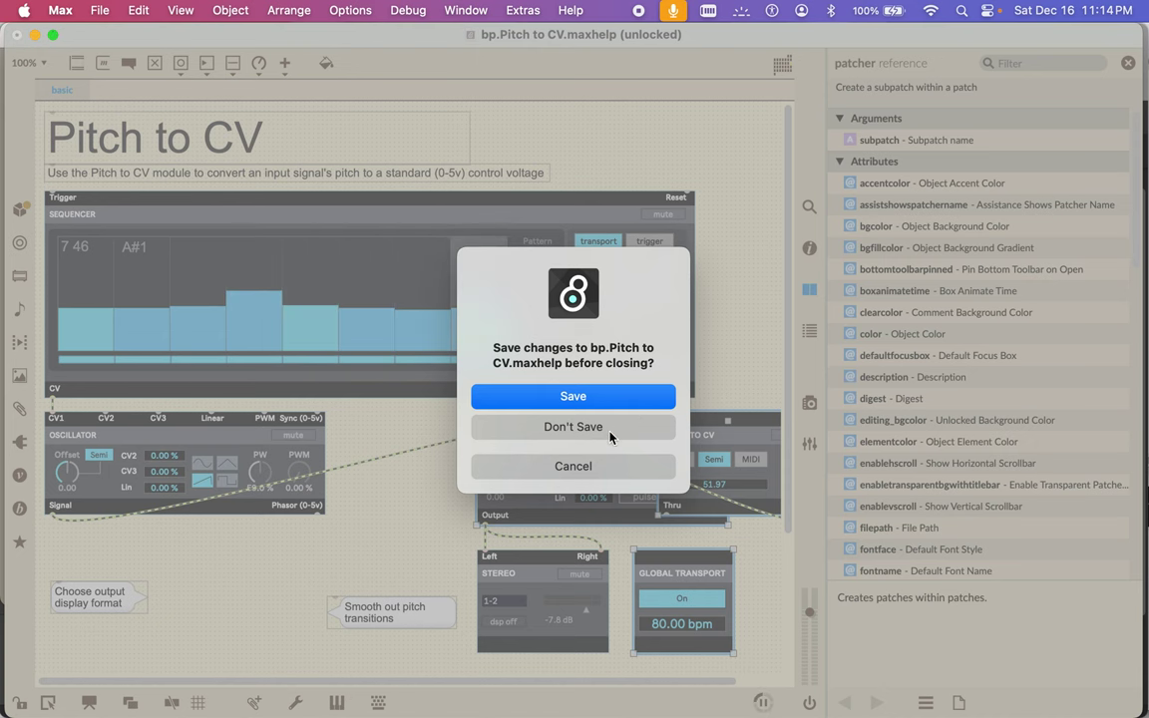
{"action": "left_click", "coordinate": [548, 425]}
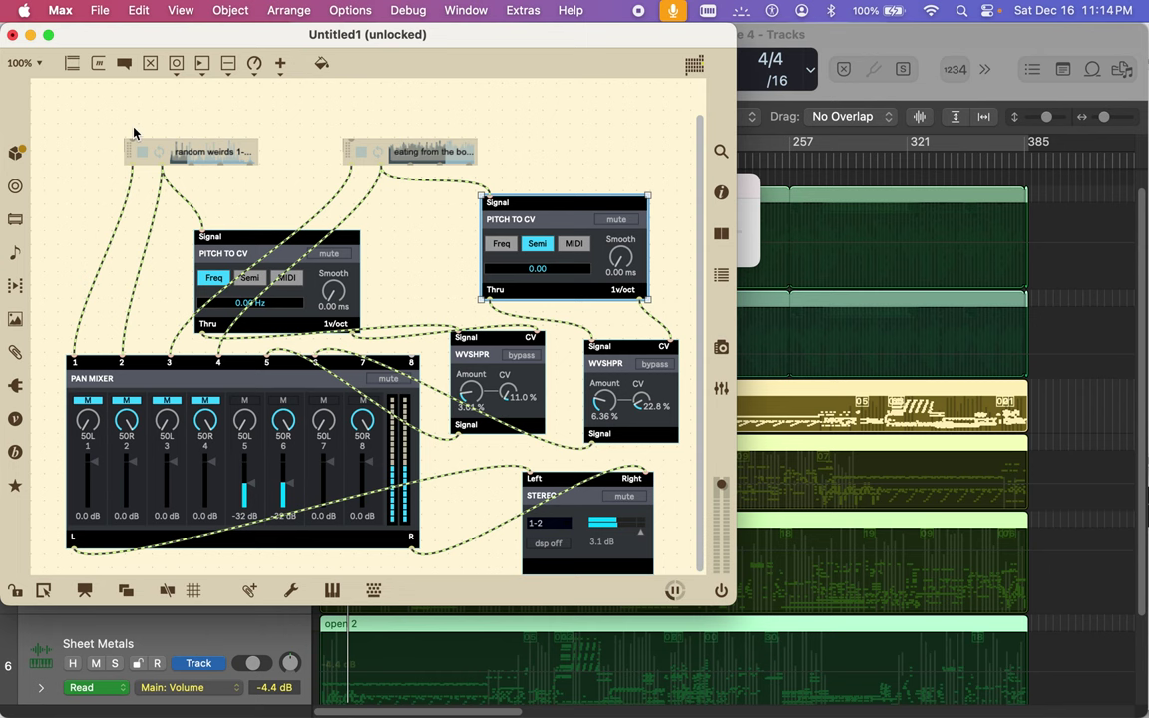
{"action": "left_click", "coordinate": [98, 12]}
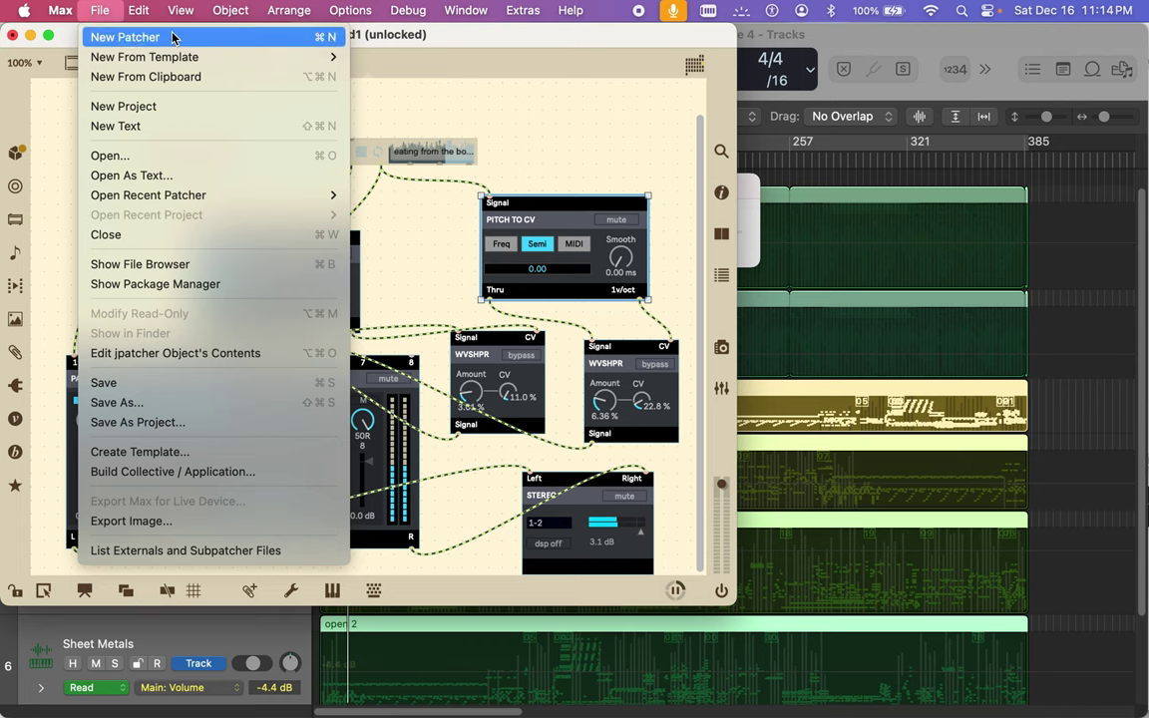
{"action": "mouse_move", "coordinate": [143, 18]}
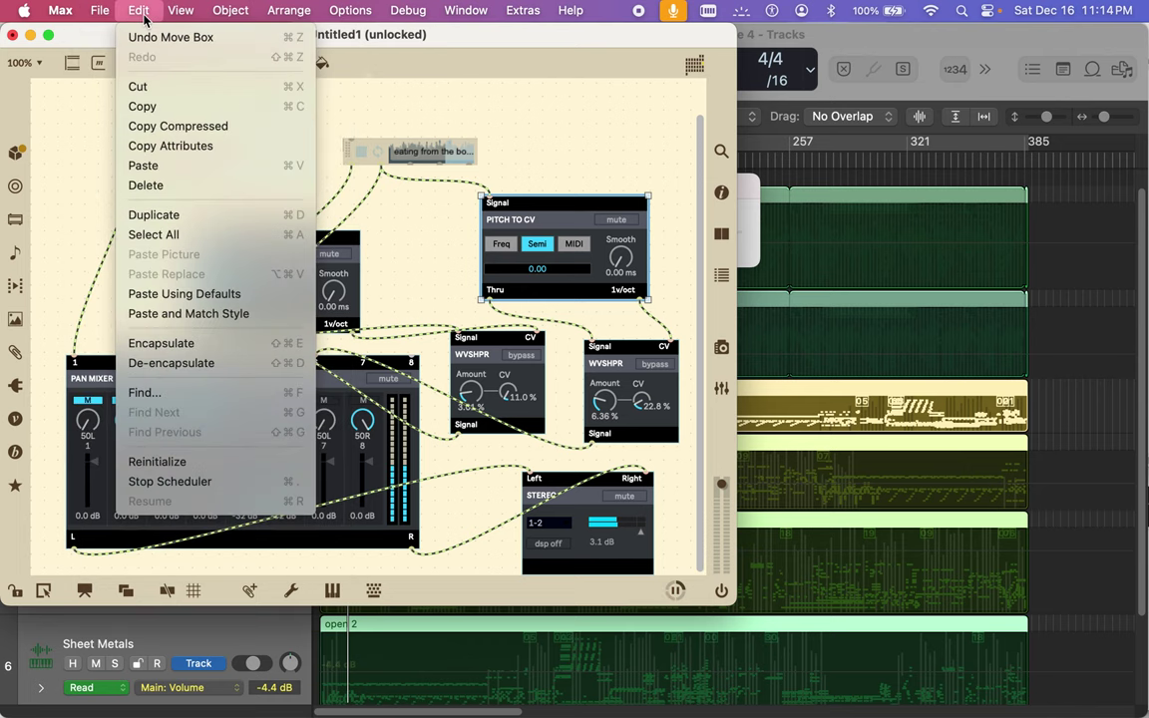
{"action": "left_click", "coordinate": [159, 166]}
{"action": "scroll", "coordinate": [167, 173], "scroll_direction": "right", "scroll_amount": 3}
{"action": "scroll", "coordinate": [167, 173], "scroll_direction": "down", "scroll_amount": 1}
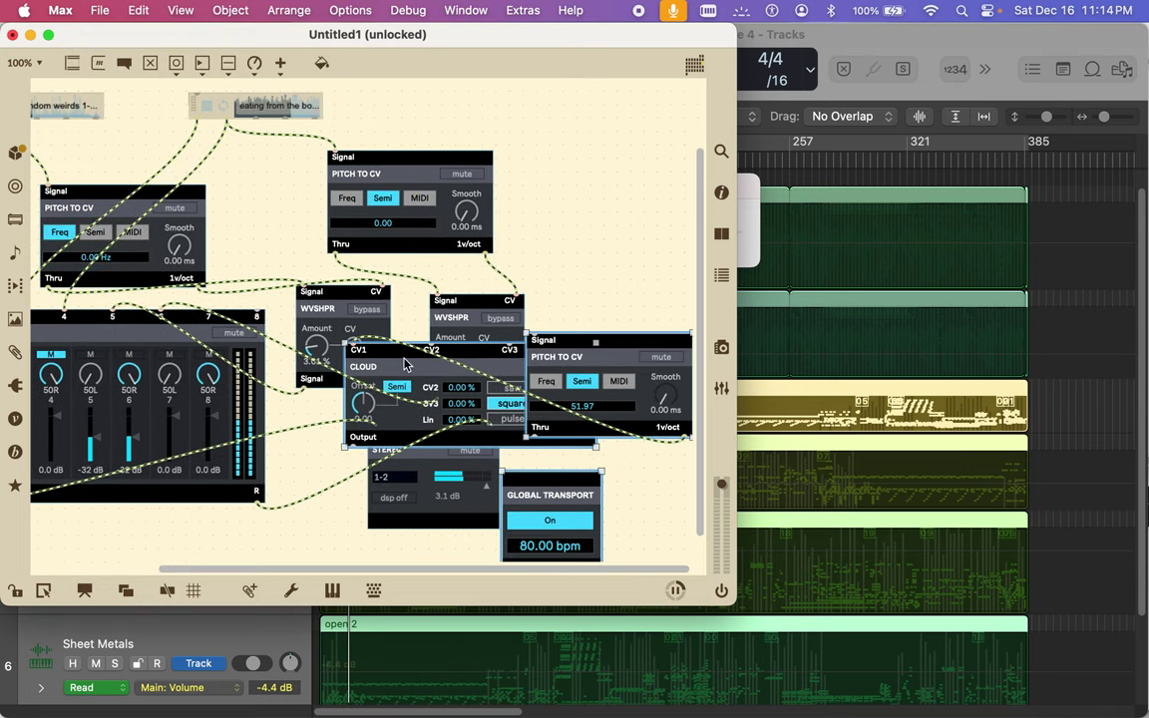
Step: Move the pasted modules to free space right of the Waveshapers, and shift the second clip's Pitch to CV module left
{"action": "left_click_drag", "start_coordinate": [381, 351], "coordinate": [570, 205]}
{"action": "left_click", "coordinate": [378, 131]}
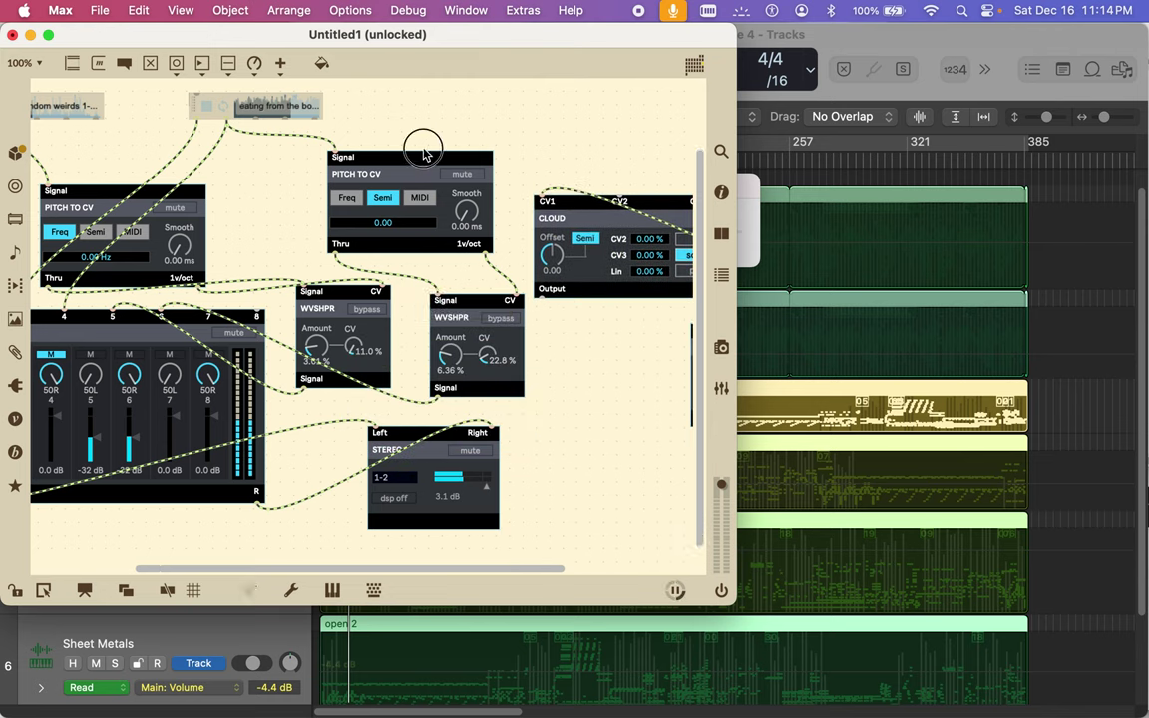
{"action": "left_click_drag", "start_coordinate": [391, 160], "coordinate": [303, 167]}
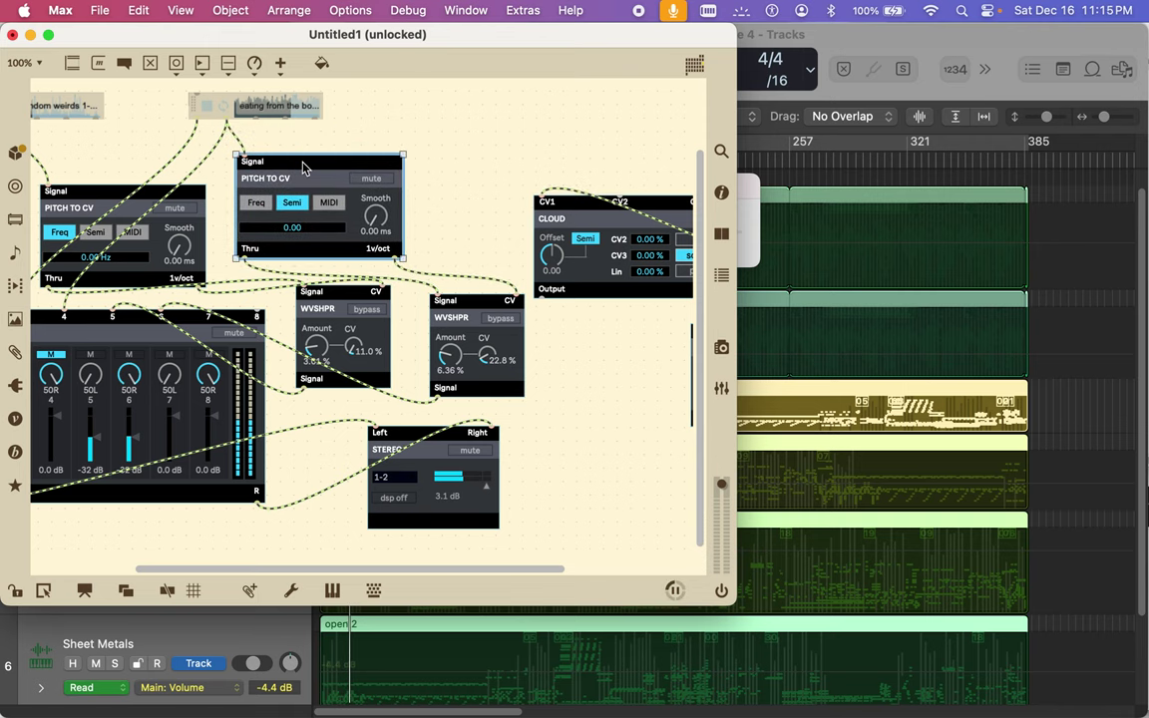
Step: Place the pasted Pitch to CV module above and left of Cloud, and move Global Transport further down below Cloud
{"action": "scroll", "coordinate": [356, 164], "scroll_direction": "right", "scroll_amount": 10}
{"action": "scroll", "coordinate": [356, 165], "scroll_direction": "up", "scroll_amount": 3}
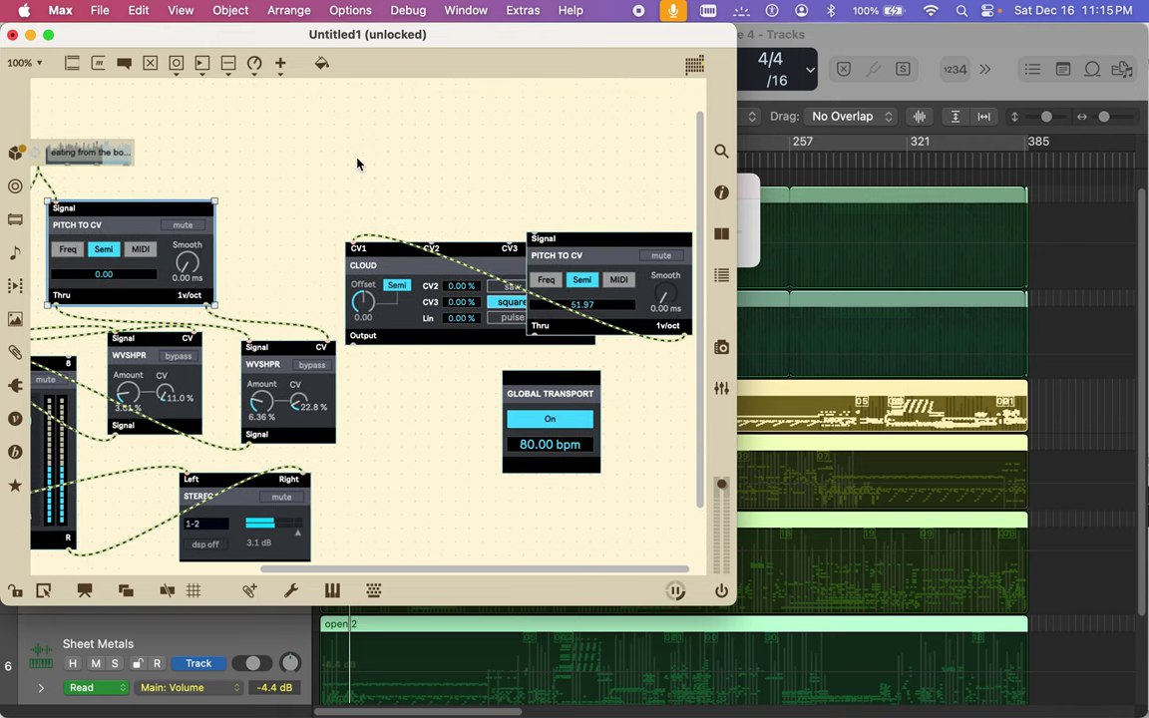
{"action": "left_click_drag", "start_coordinate": [616, 239], "coordinate": [321, 126]}
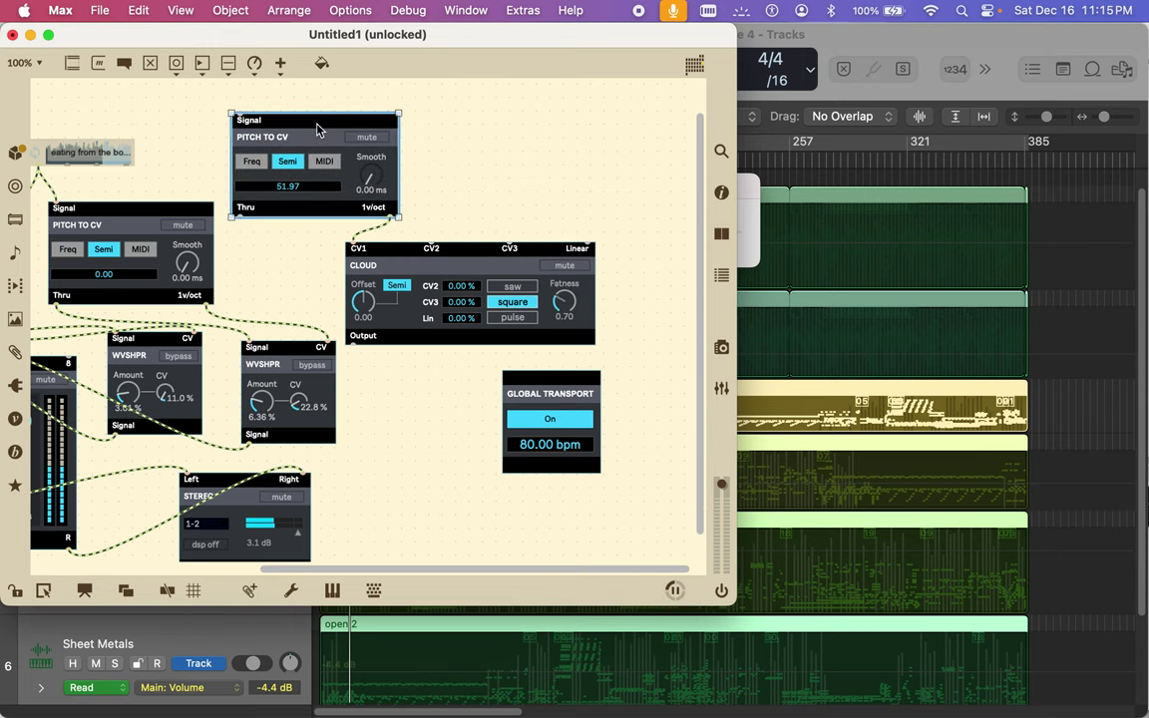
{"action": "scroll", "coordinate": [135, 155], "scroll_direction": "up", "scroll_amount": 3}
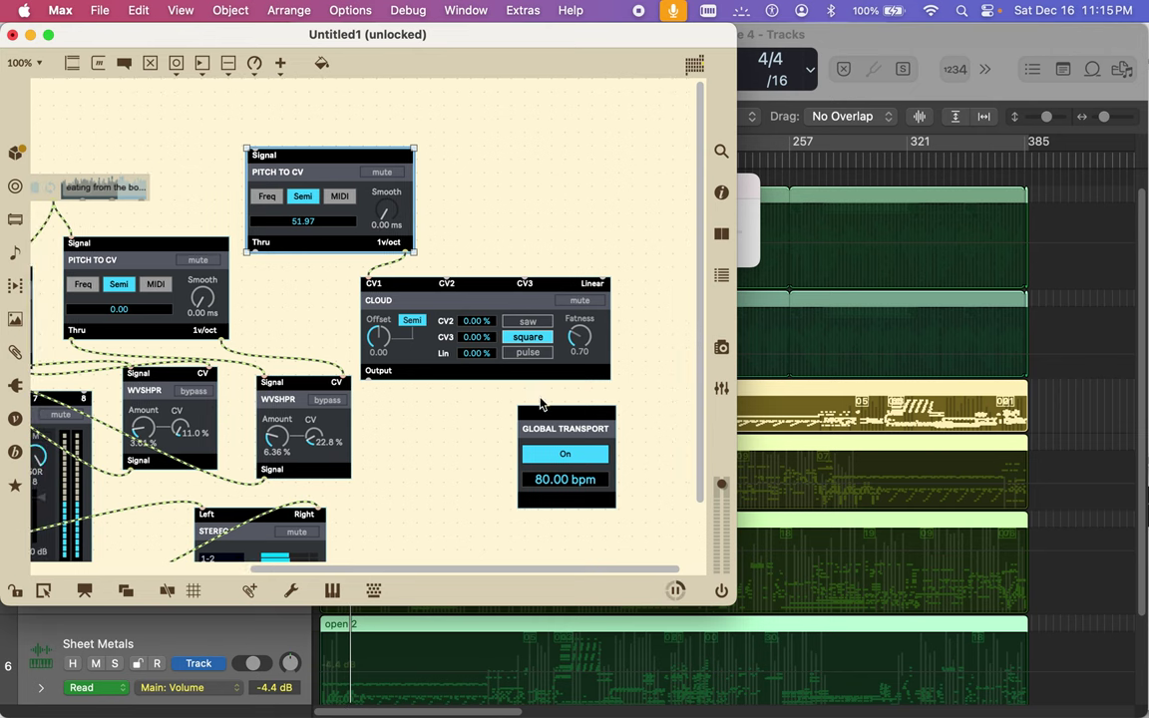
{"action": "left_click_drag", "start_coordinate": [554, 425], "coordinate": [574, 500]}
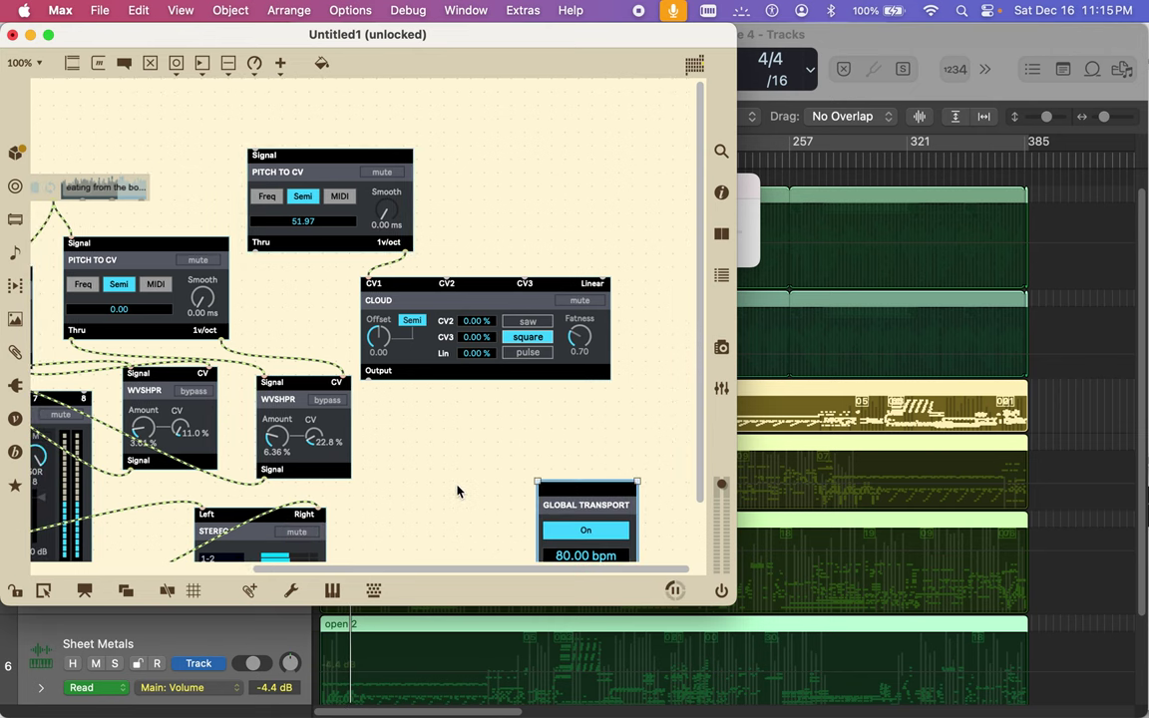
Step: Turn the audio processing back on
{"action": "left_click", "coordinate": [723, 595]}
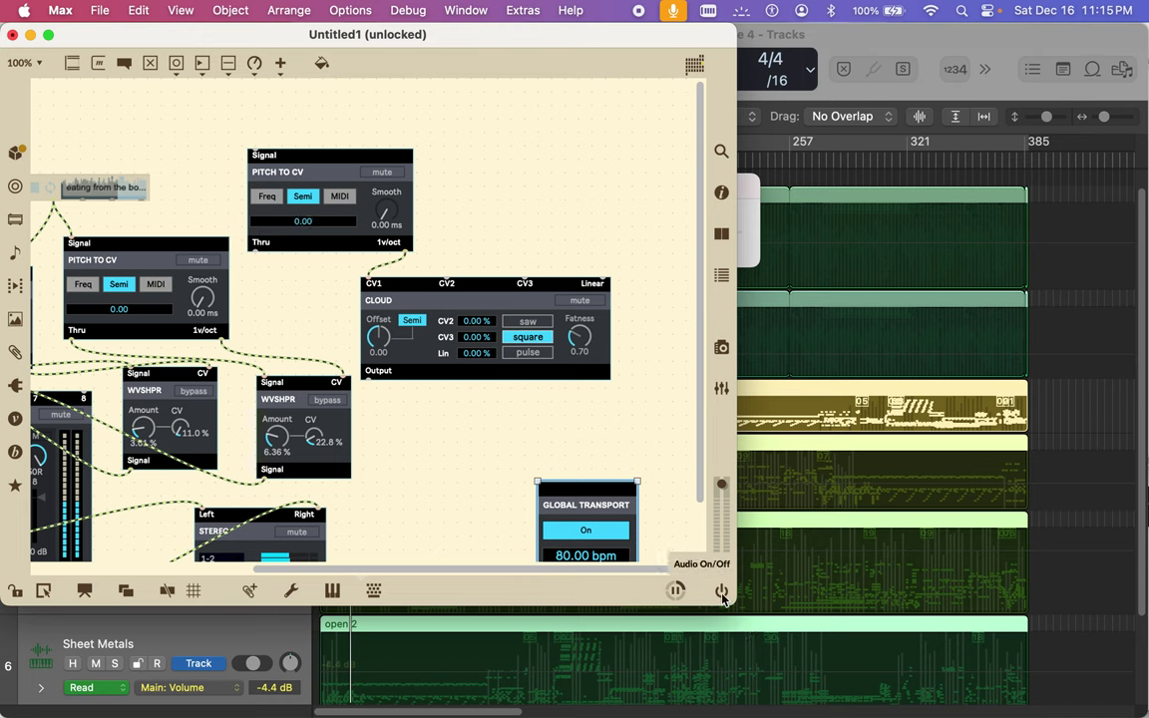
{"action": "left_click", "coordinate": [723, 595]}
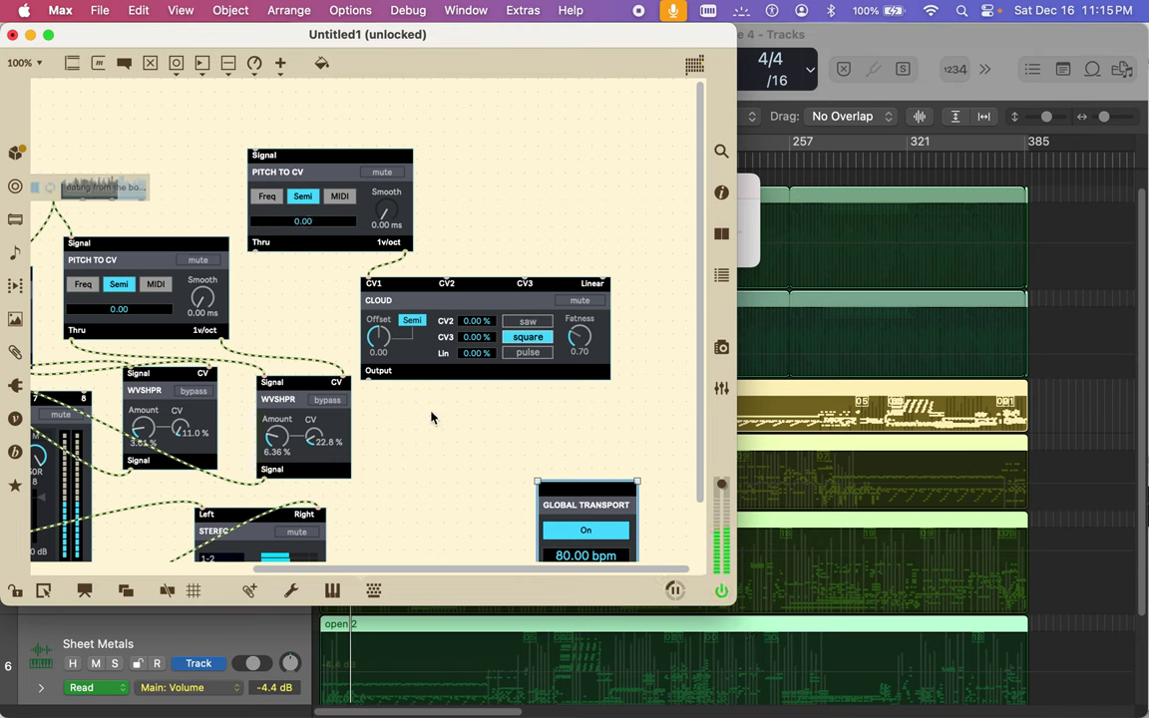
{"action": "scroll", "coordinate": [431, 417], "scroll_direction": "left", "scroll_amount": 5}
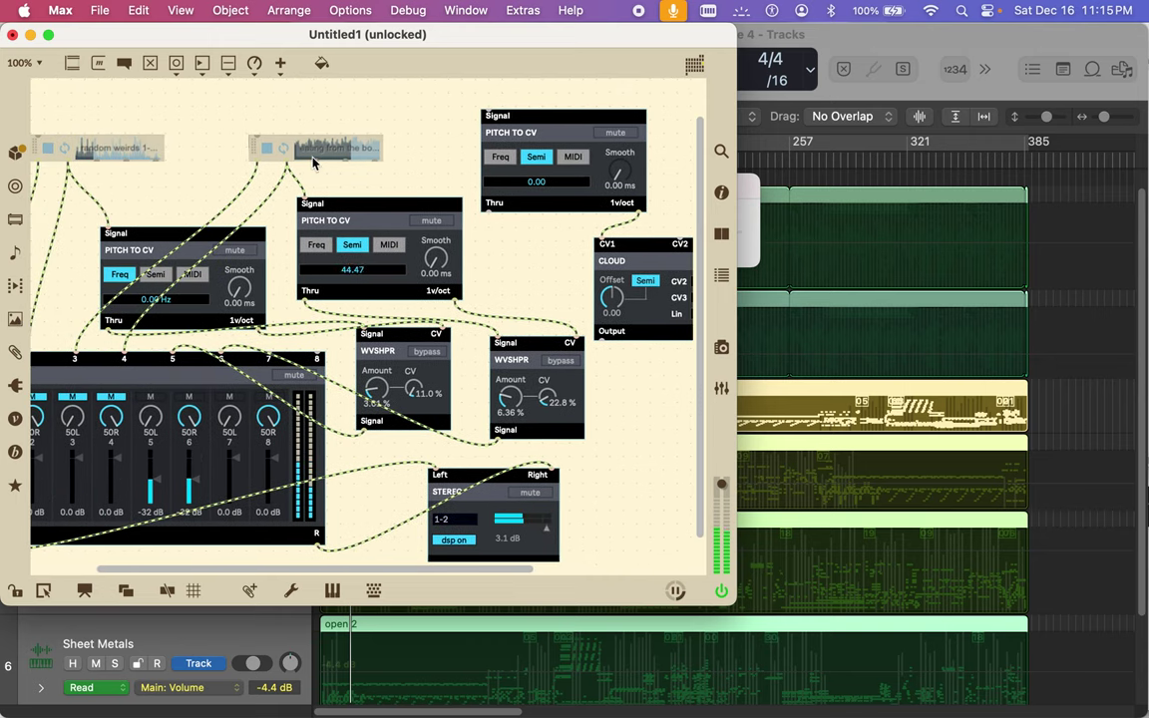
Step: Reroute the second clip's output from the Waveshapers' Pitch to CV into the Pitch to CV that feeds Cloud
{"action": "left_click_drag", "start_coordinate": [288, 164], "coordinate": [486, 107]}
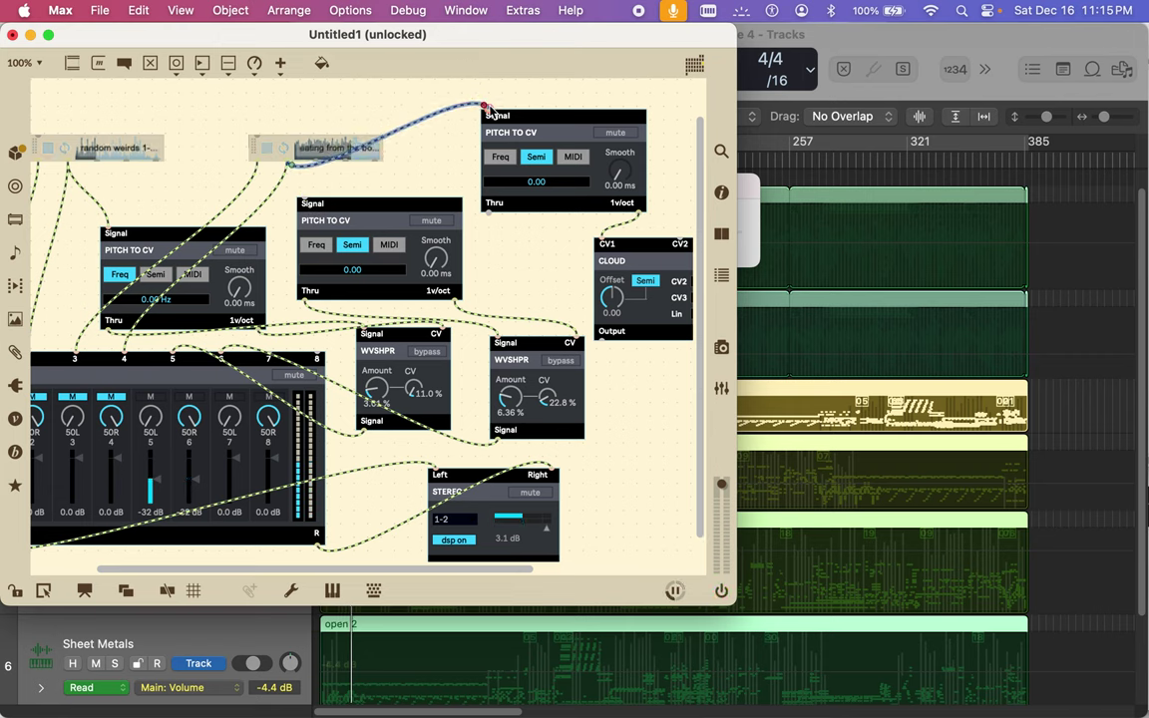
{"action": "left_click", "coordinate": [265, 149]}
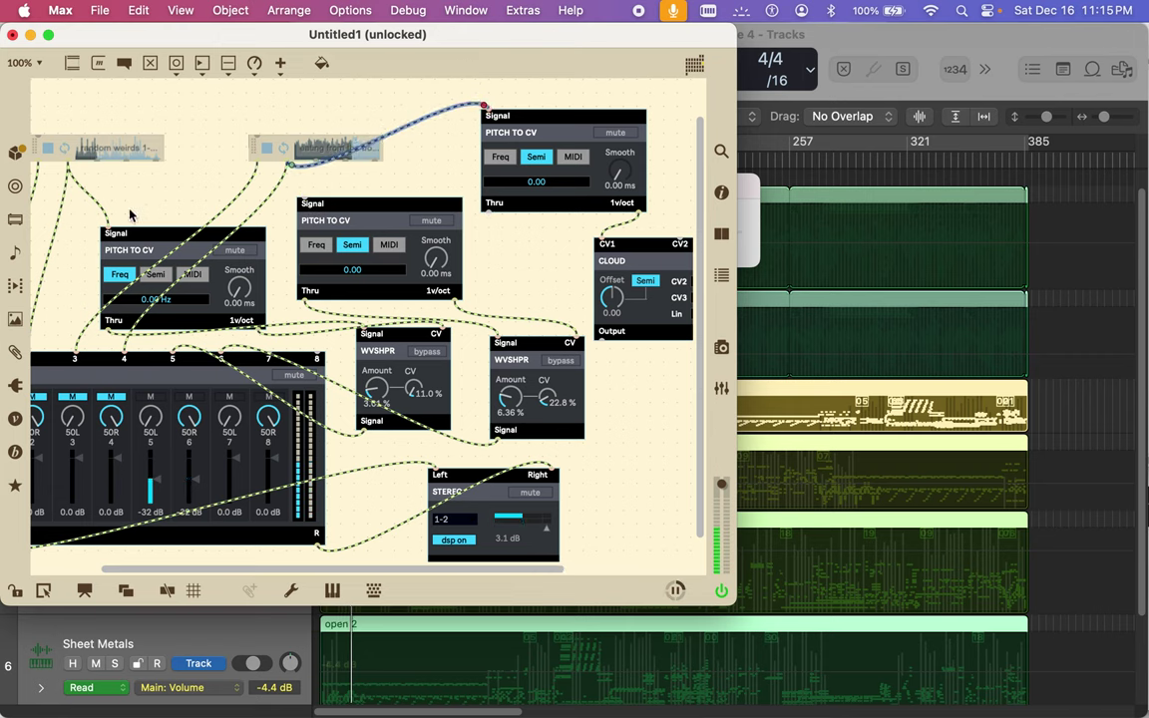
Step: Paste another Pitch to CV and Cloud set below the first Cloud and delete the extra Global Transport
{"action": "key", "text": "super+v"}
{"action": "scroll", "coordinate": [264, 198], "scroll_direction": "right", "scroll_amount": 2}
{"action": "scroll", "coordinate": [264, 197], "scroll_direction": "down", "scroll_amount": 1}
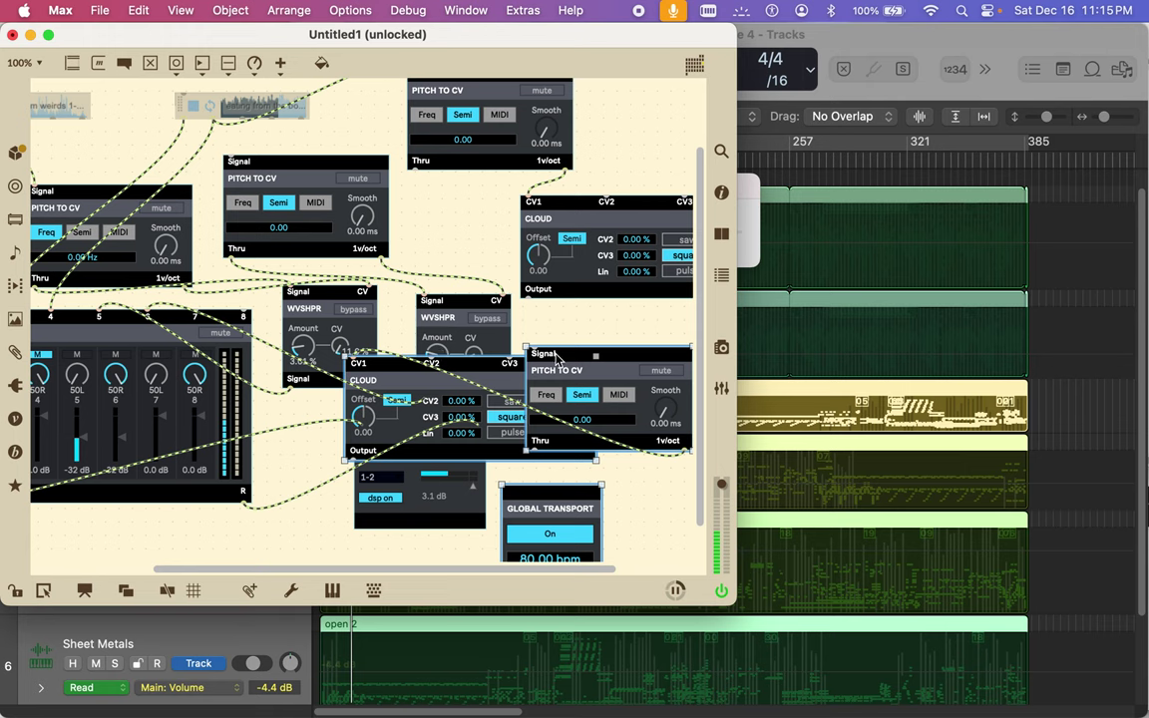
{"action": "left_click_drag", "start_coordinate": [568, 370], "coordinate": [524, 317]}
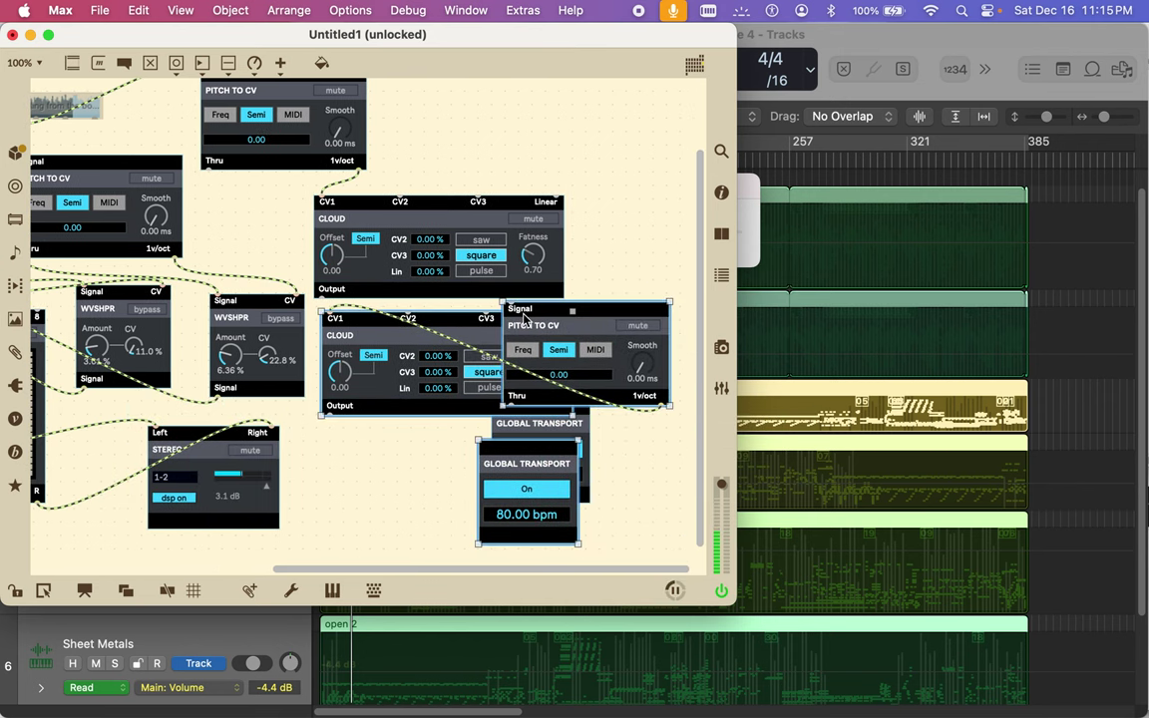
{"action": "left_click", "coordinate": [588, 467]}
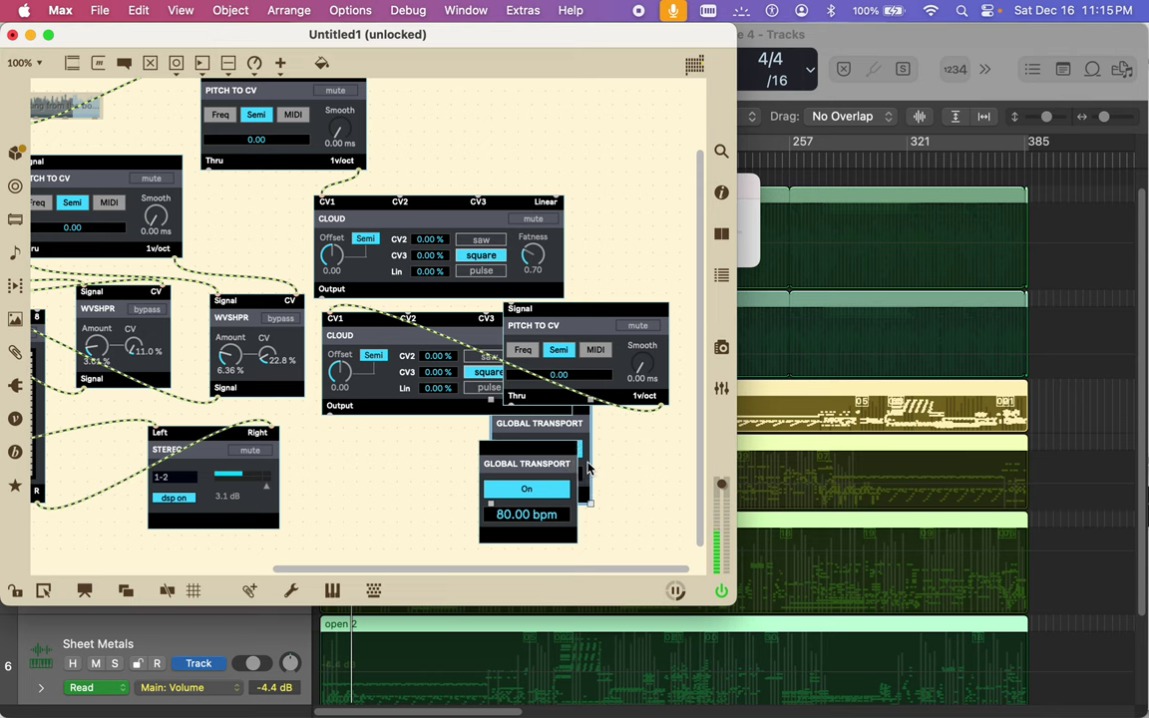
{"action": "left_click_drag", "start_coordinate": [589, 467], "coordinate": [658, 159]}
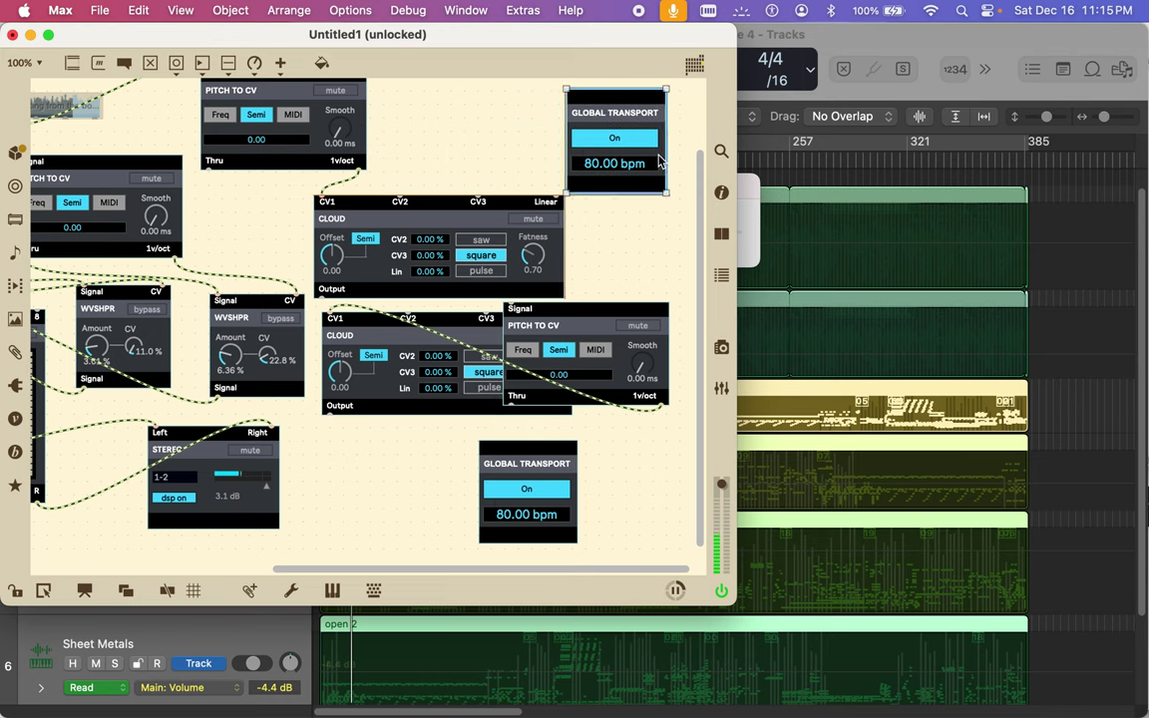
{"action": "key", "text": "BackSpace"}
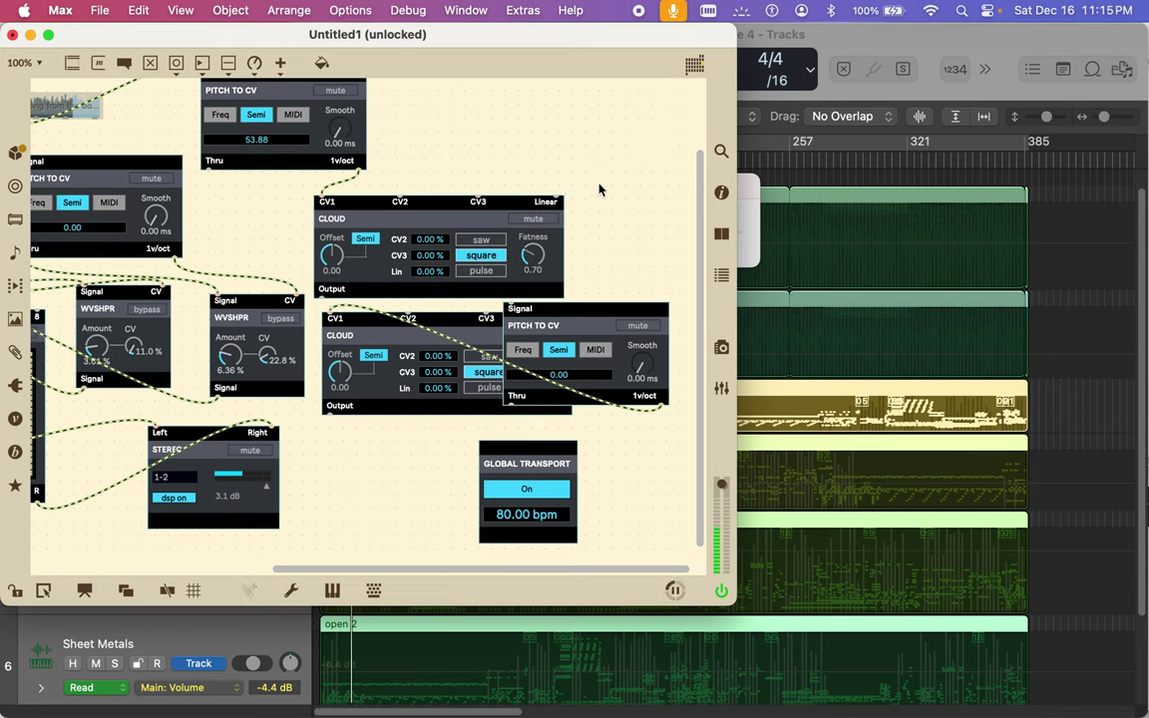
Step: Move both Clouds to the right, the new Pitch to CV beside the Waveshapers, and the first Cloud's Pitch to CV slightly lower
{"action": "left_click_drag", "start_coordinate": [582, 311], "coordinate": [380, 454]}
{"action": "left_click", "coordinate": [380, 454]}
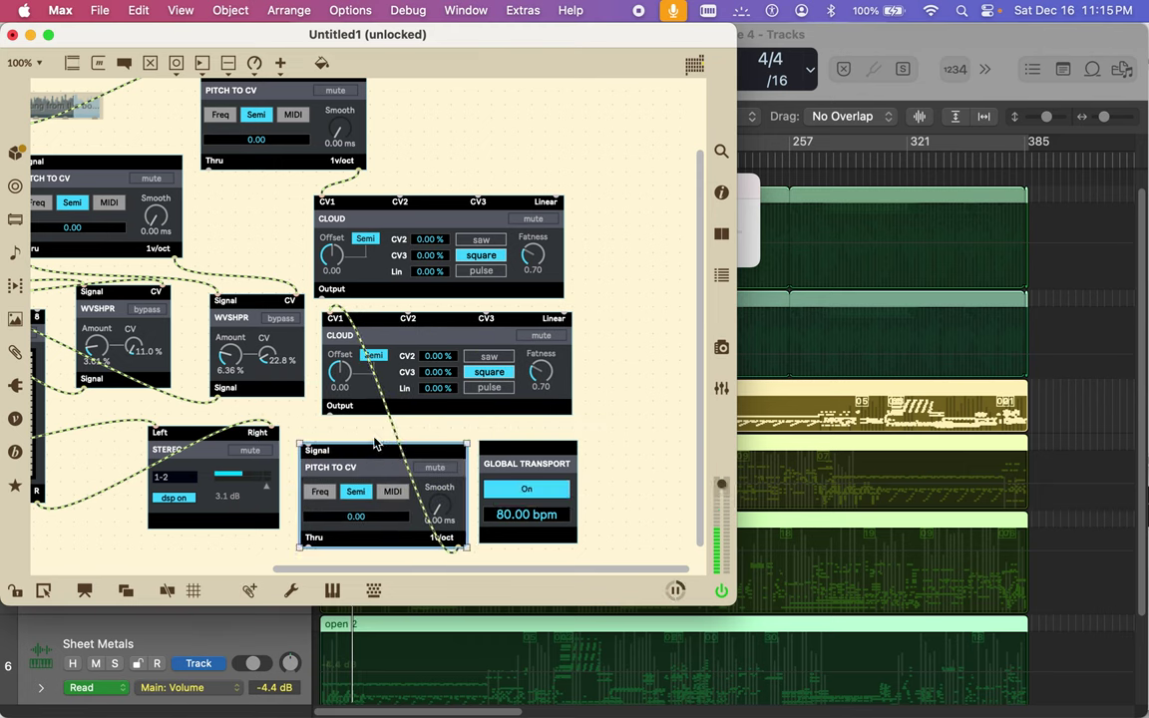
{"action": "left_click_drag", "start_coordinate": [433, 319], "coordinate": [706, 397]}
{"action": "left_click_drag", "start_coordinate": [456, 205], "coordinate": [666, 271]}
{"action": "left_click_drag", "start_coordinate": [398, 450], "coordinate": [409, 294]}
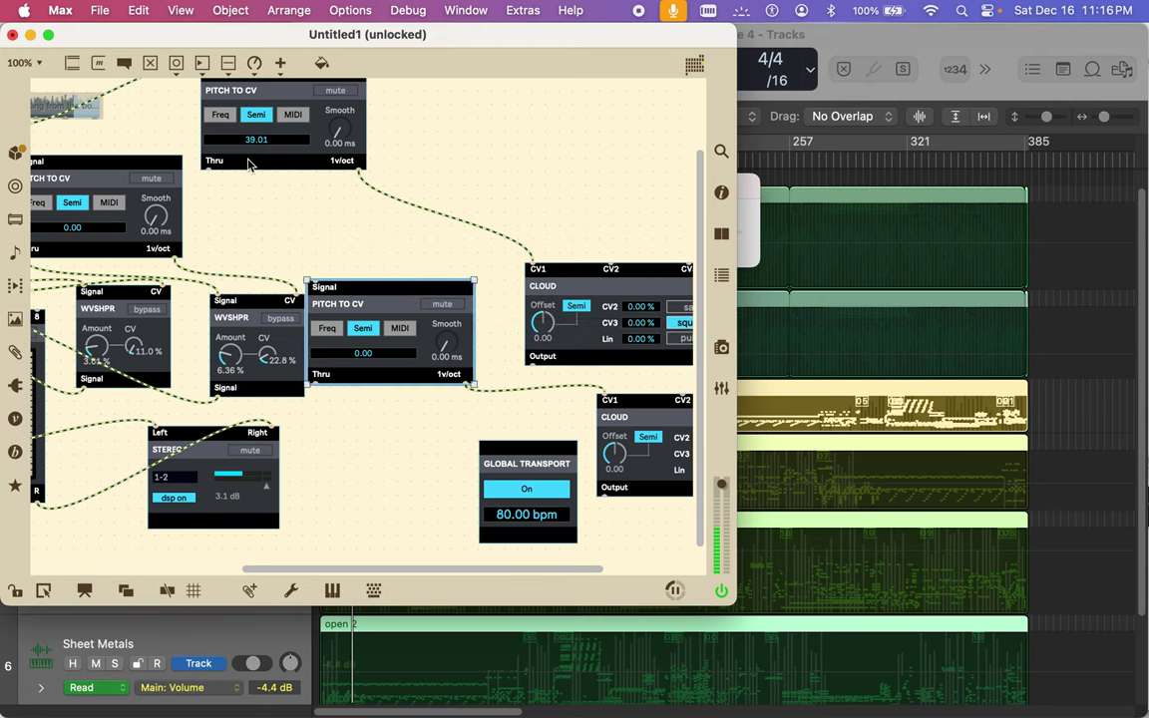
{"action": "left_click_drag", "start_coordinate": [248, 163], "coordinate": [279, 245]}
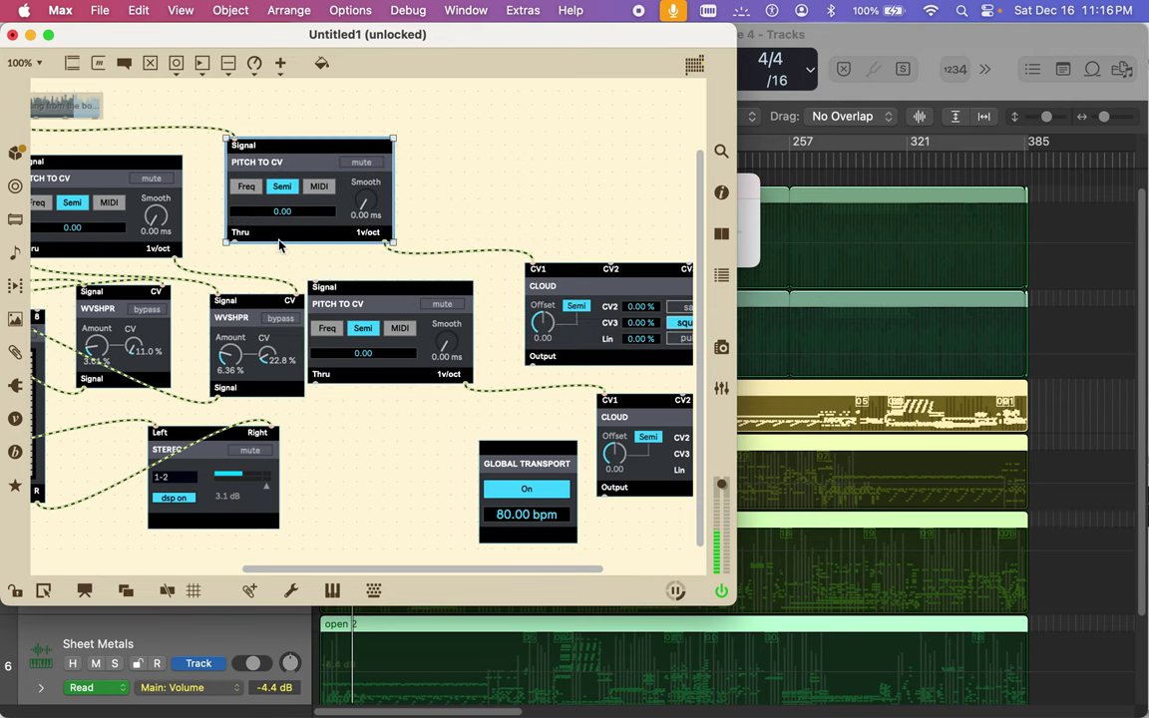
Step: Add a BEAP Stereo Mixer and place it above the Pan Mixer, left of the first clip's Pitch to CV
{"action": "scroll", "coordinate": [114, 121], "scroll_direction": "left", "scroll_amount": 10}
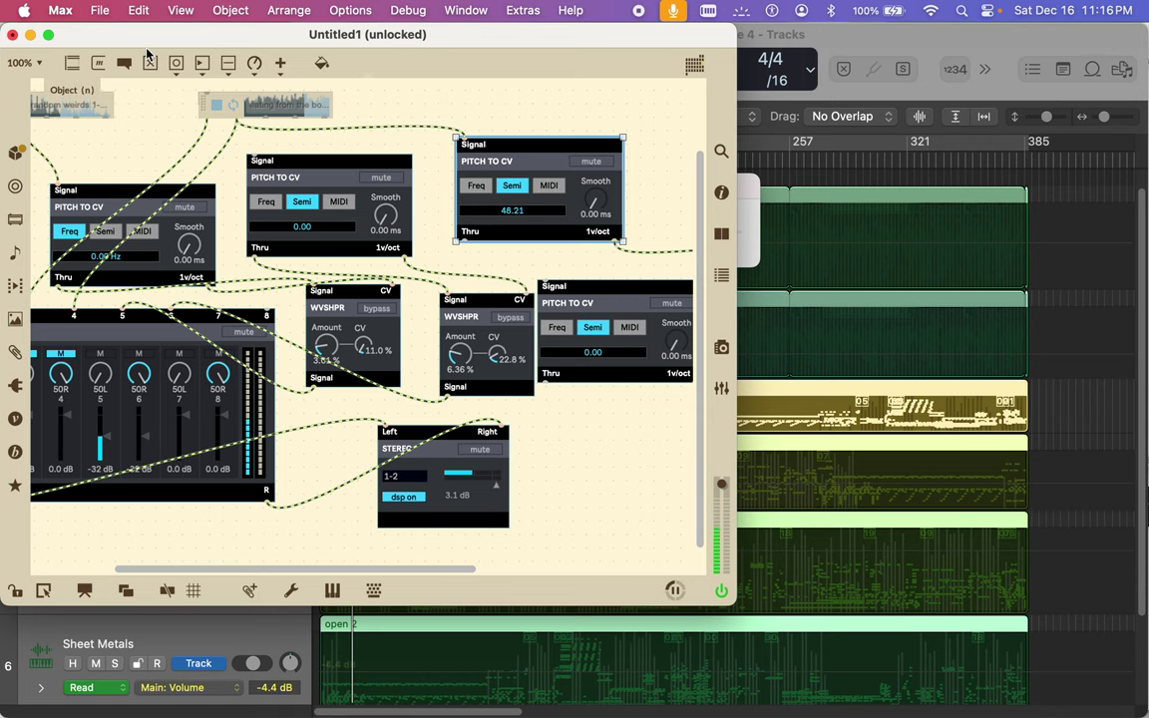
{"action": "scroll", "coordinate": [94, 112], "scroll_direction": "left", "scroll_amount": 5}
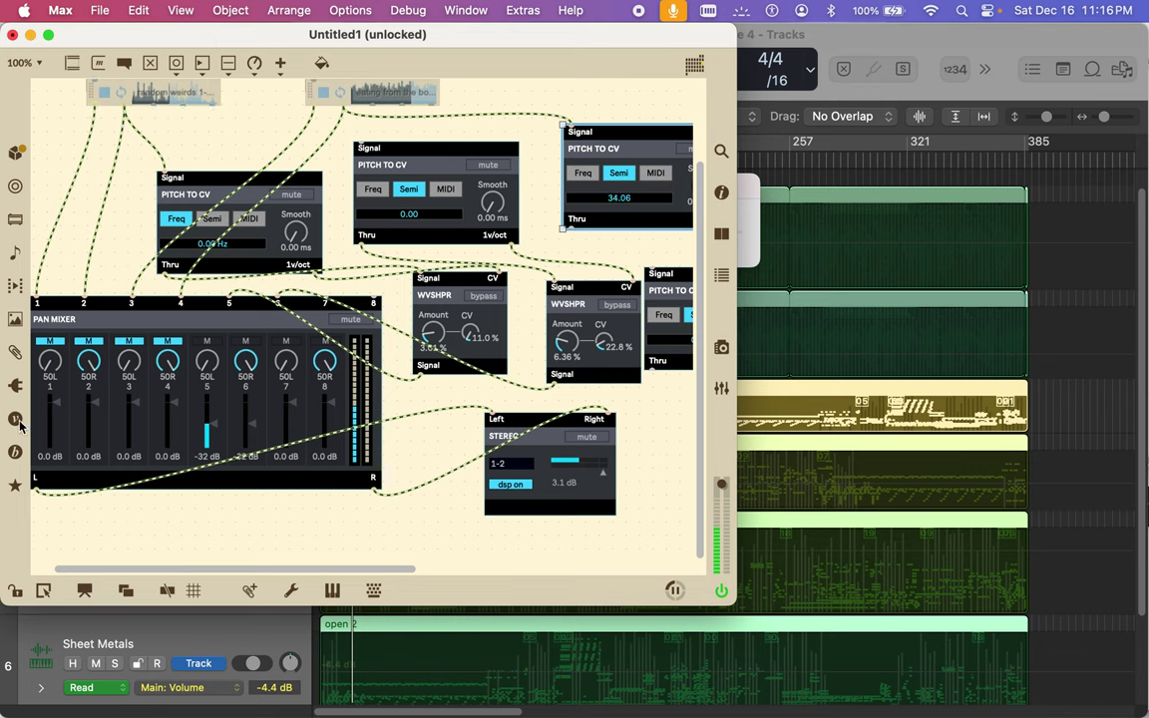
{"action": "left_click", "coordinate": [14, 451]}
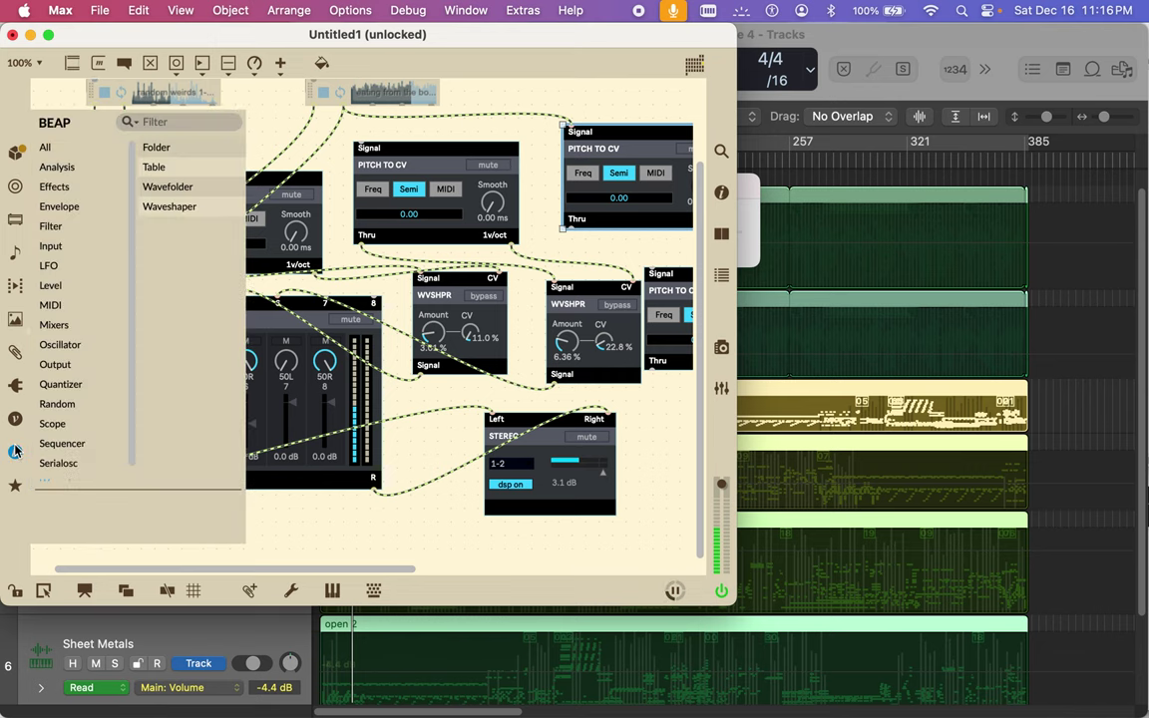
{"action": "left_click", "coordinate": [58, 324]}
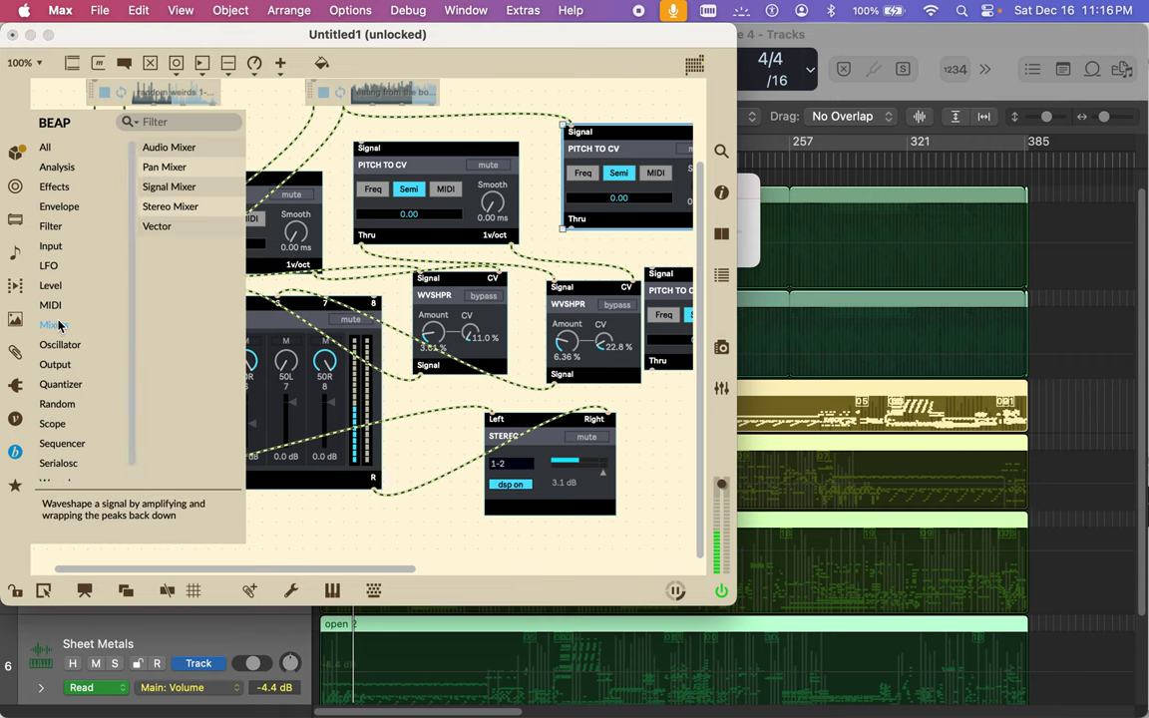
{"action": "double_click", "coordinate": [170, 207]}
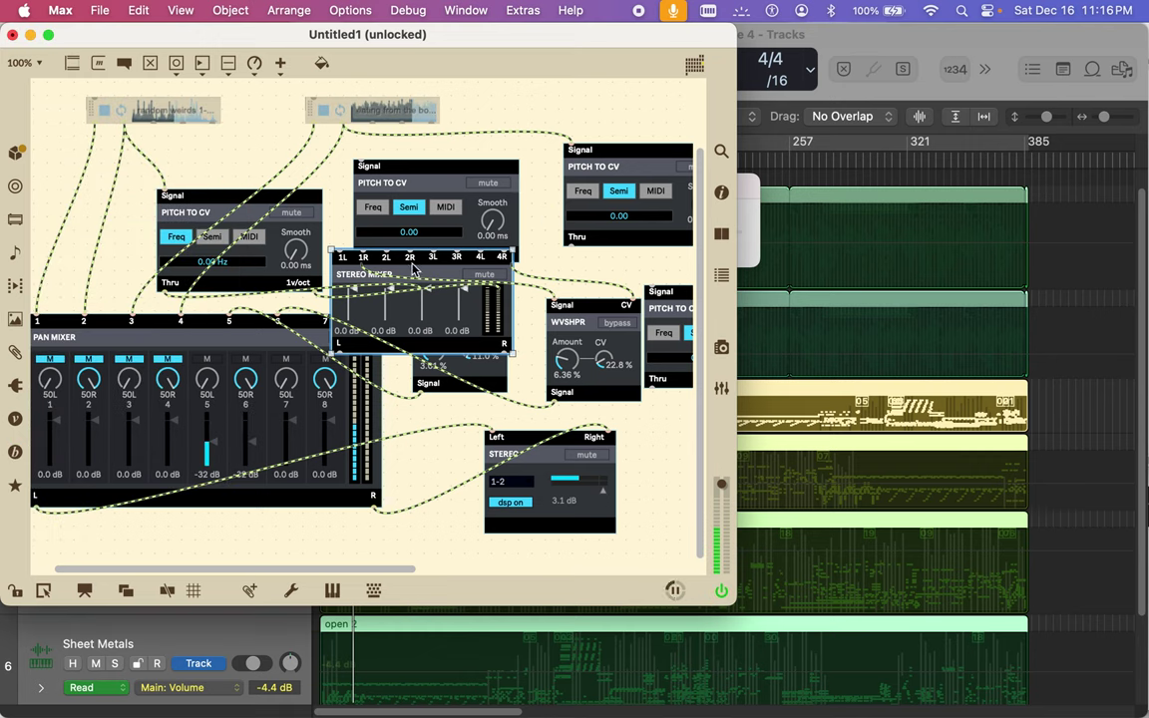
{"action": "left_click_drag", "start_coordinate": [403, 264], "coordinate": [35, 204]}
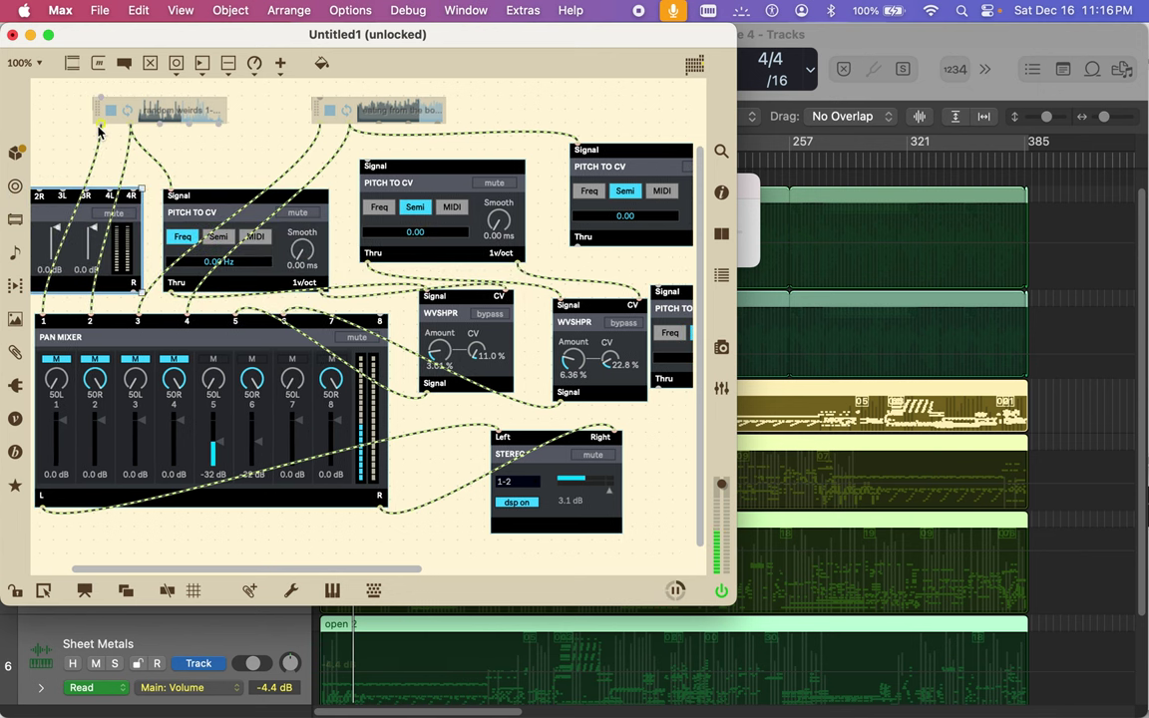
Step: Connect the first clip's two audio outputs to the Stereo Mixer's 1L and 2L inputs
{"action": "scroll", "coordinate": [100, 130], "scroll_direction": "left", "scroll_amount": 3}
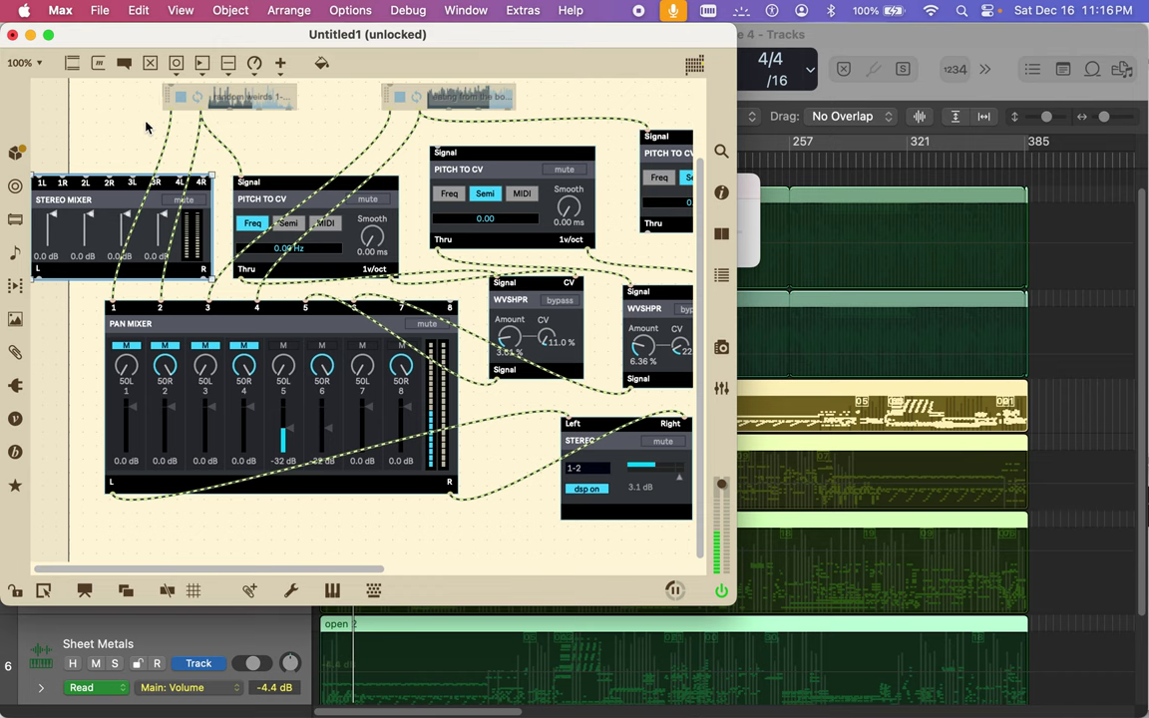
{"action": "left_click_drag", "start_coordinate": [170, 118], "coordinate": [41, 175]}
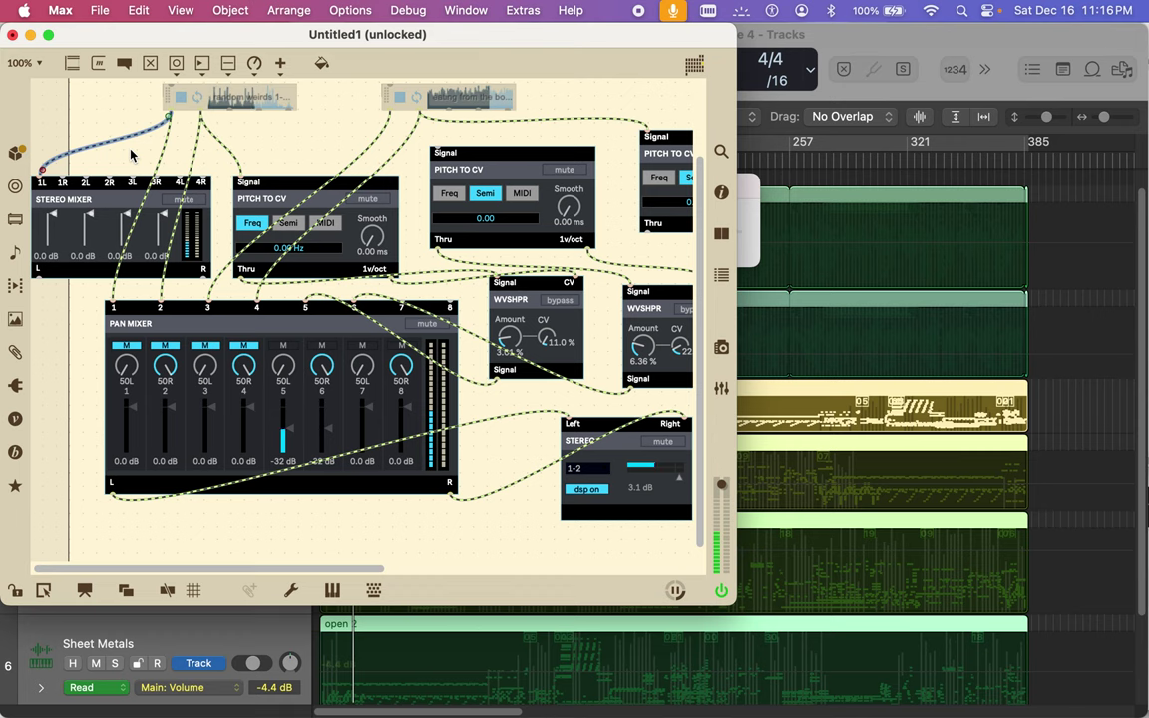
{"action": "left_click_drag", "start_coordinate": [200, 116], "coordinate": [86, 184]}
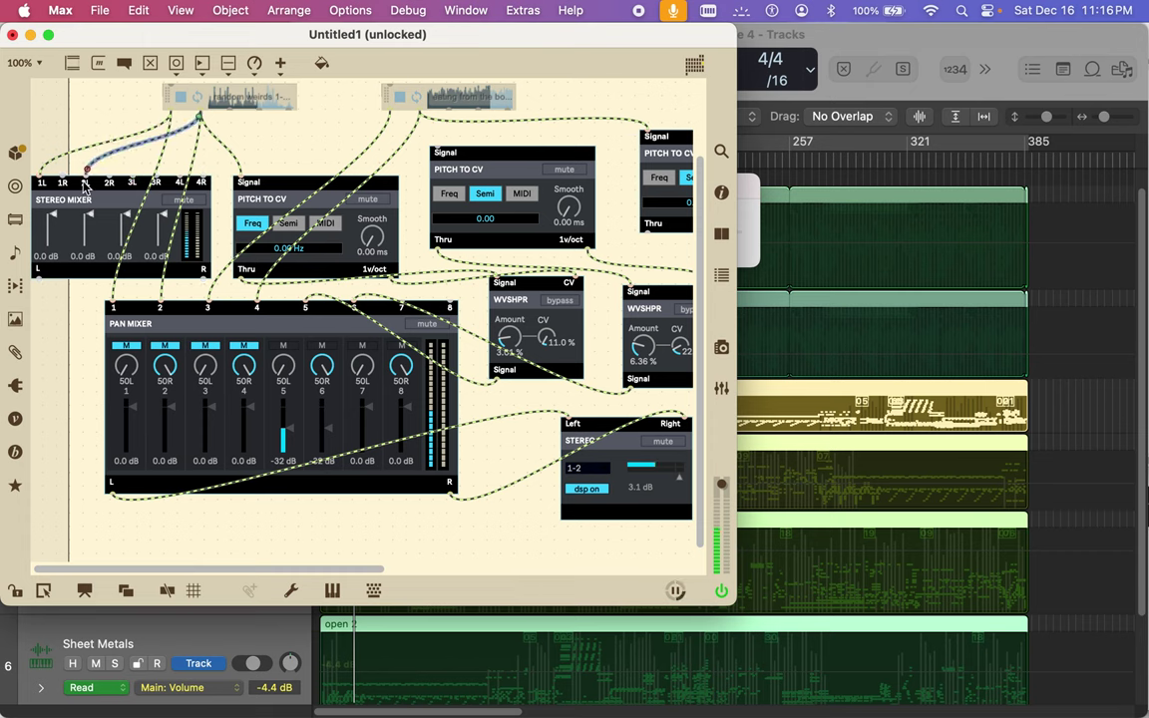
Step: Connect the Stereo Mixer's L output to the Waveshapers' Pitch to CV and reposition the mixer just below the first clip
{"action": "left_click_drag", "start_coordinate": [92, 180], "coordinate": [107, 121]}
{"action": "left_click_drag", "start_coordinate": [40, 219], "coordinate": [425, 145]}
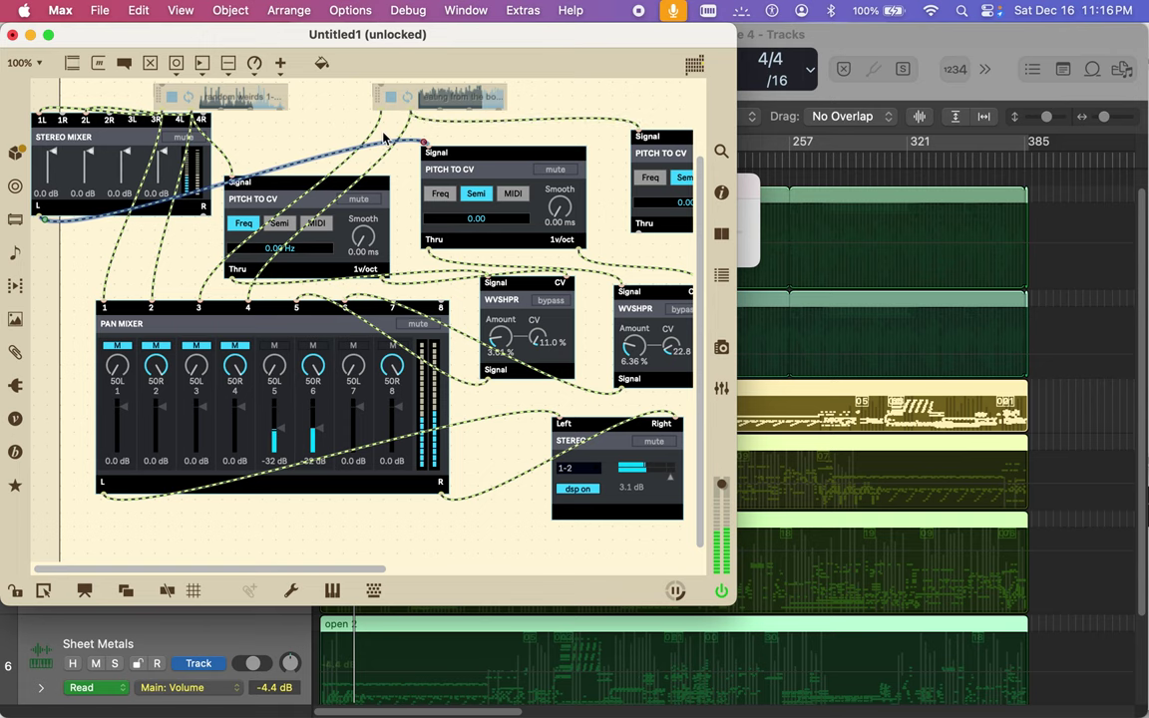
{"action": "key", "text": "BackSpace"}
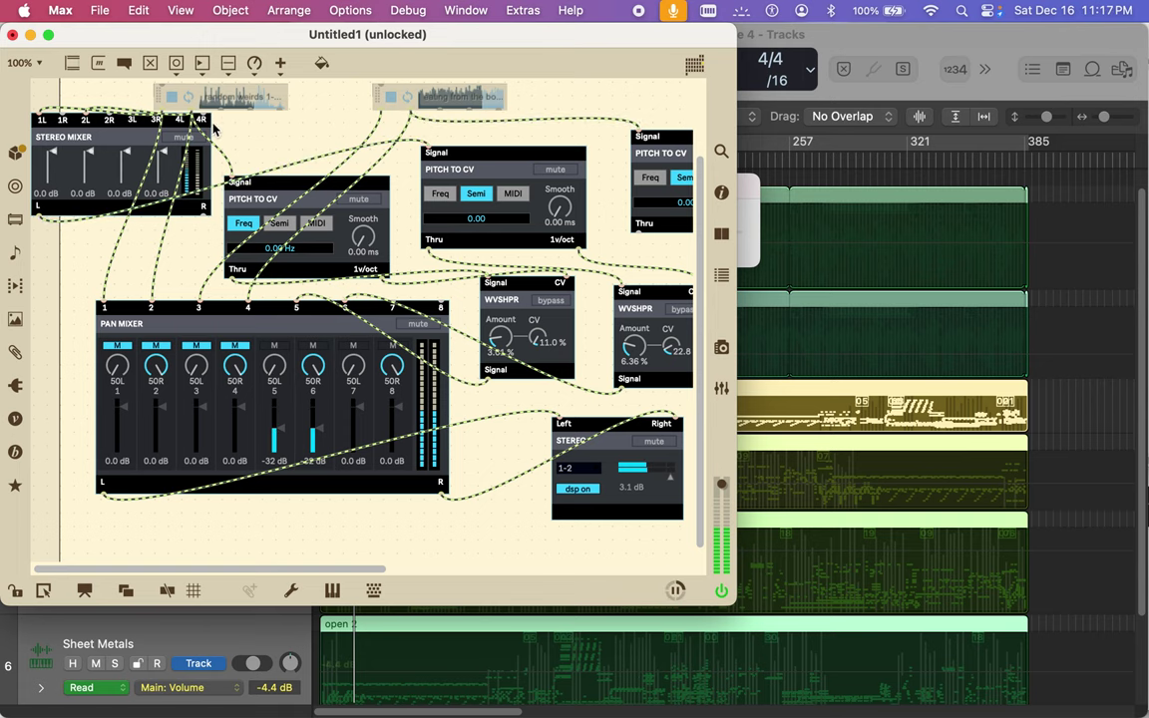
{"action": "left_click_drag", "start_coordinate": [100, 126], "coordinate": [163, 143]}
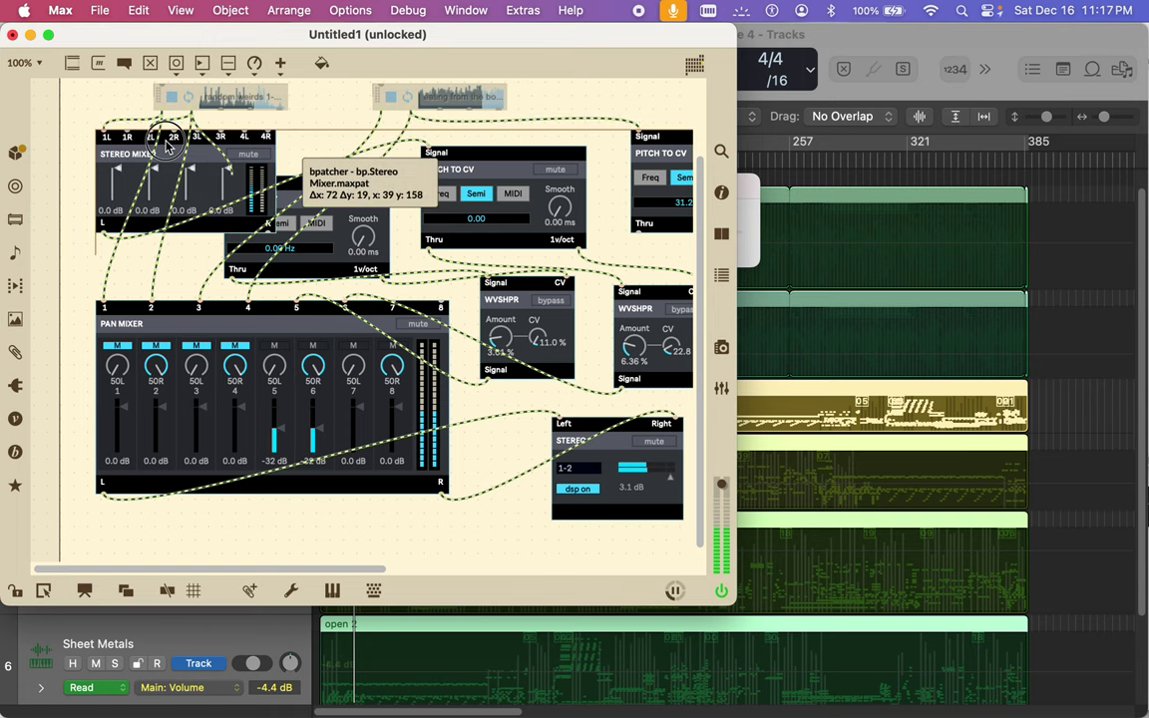
Step: Duplicate the Stereo Mixer, place the copy below the second clip, and connect that clip's outputs to its 1L and 2L inputs
{"action": "scroll", "coordinate": [200, 145], "scroll_direction": "right", "scroll_amount": 3}
{"action": "key", "text": "super+d"}
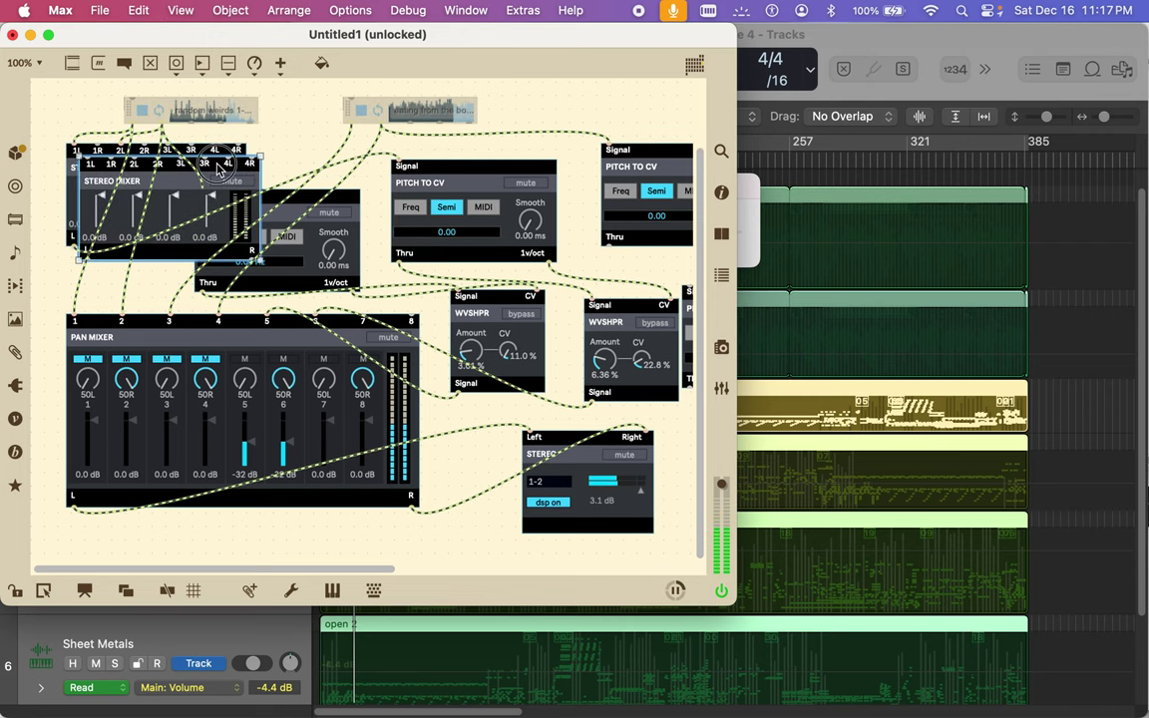
{"action": "left_click_drag", "start_coordinate": [217, 167], "coordinate": [462, 170]}
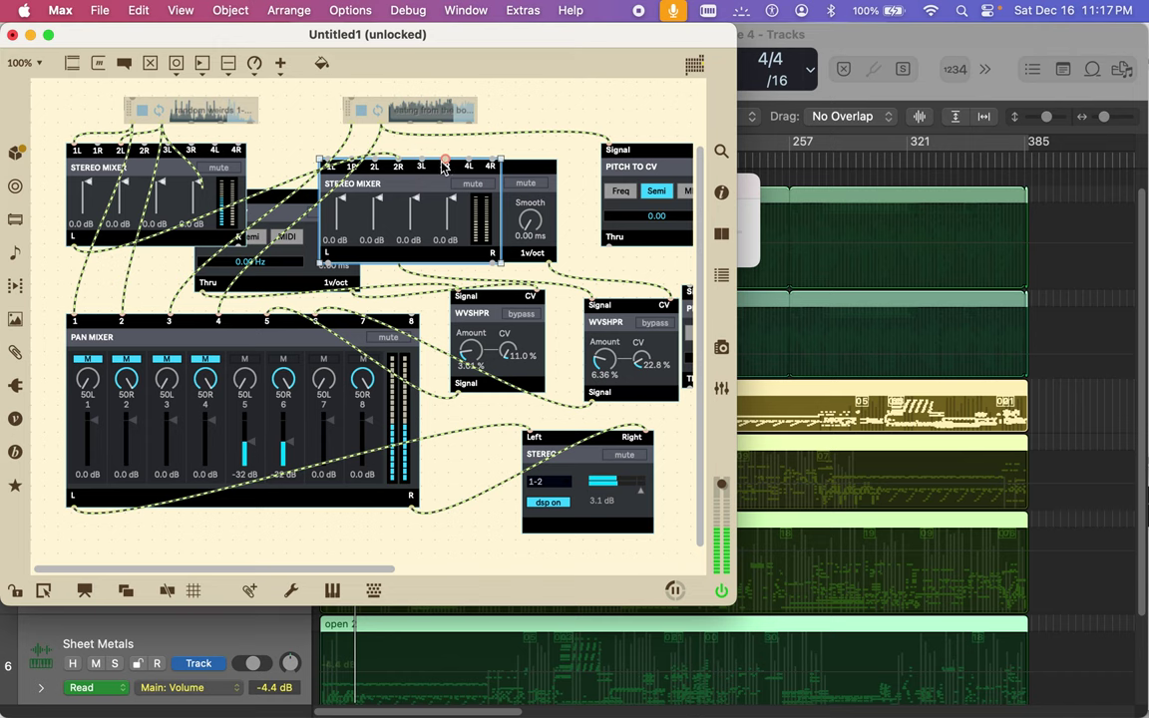
{"action": "left_click_drag", "start_coordinate": [352, 127], "coordinate": [375, 162]}
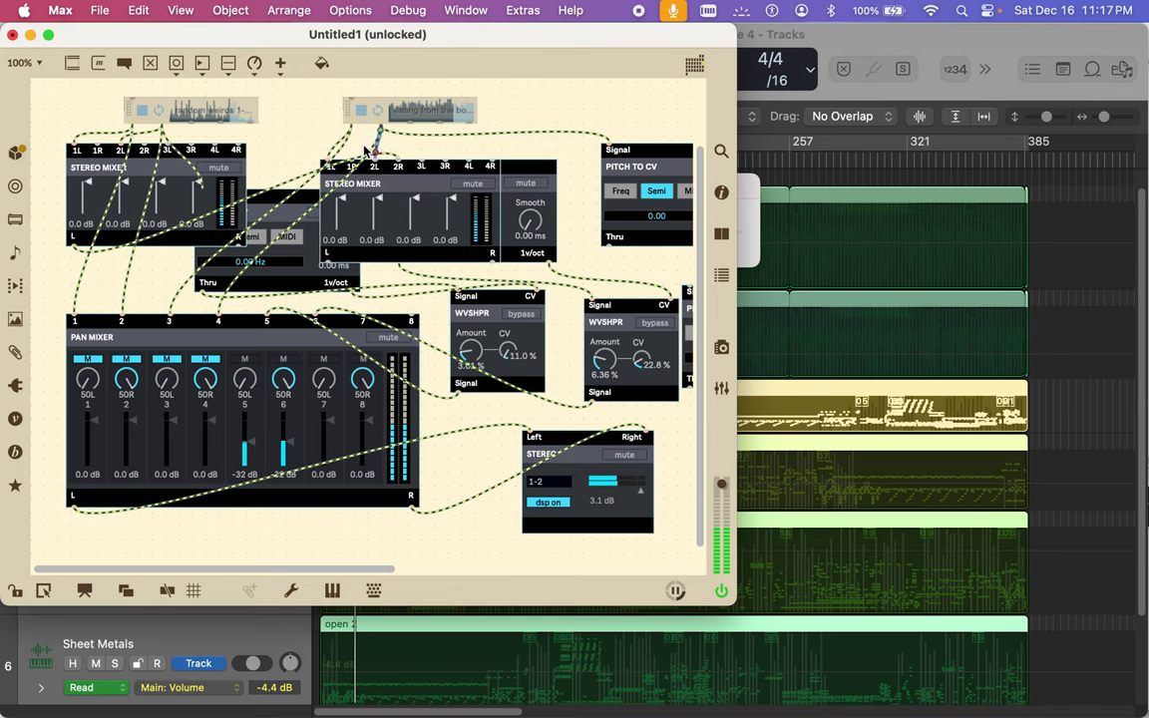
Step: Delete the first clip's original Pitch to CV module and move the second Stereo Mixer down over the Pan Mixer
{"action": "left_click", "coordinate": [272, 202]}
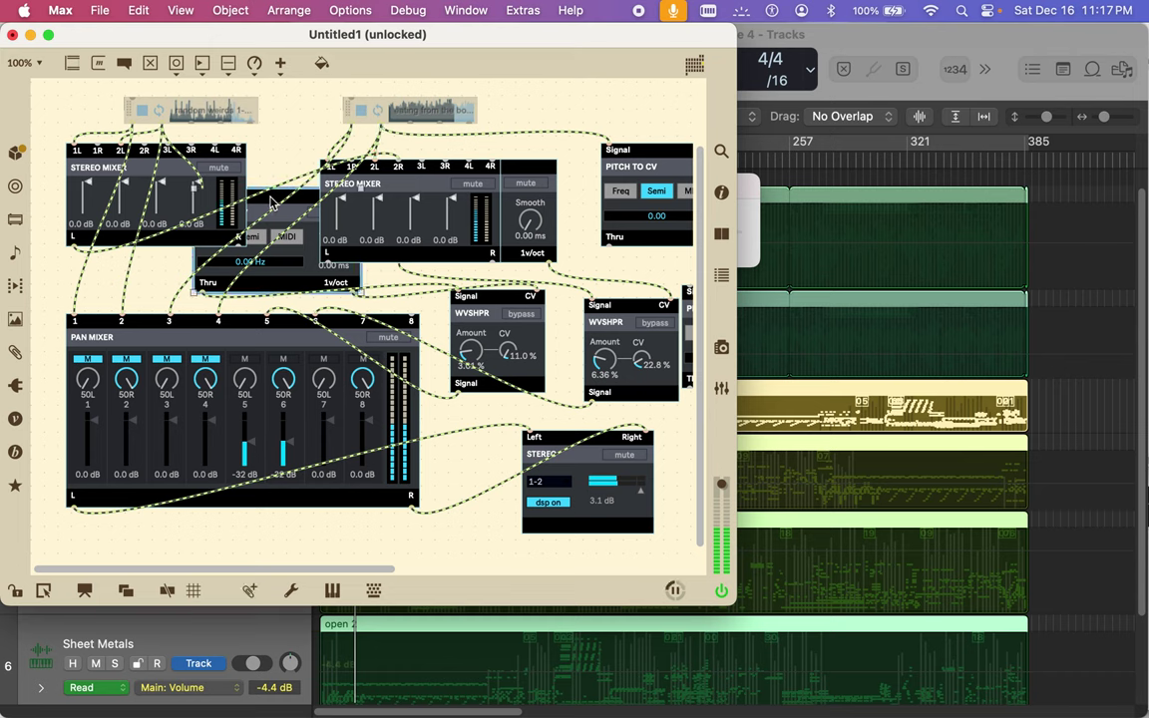
{"action": "key", "text": "BackSpace"}
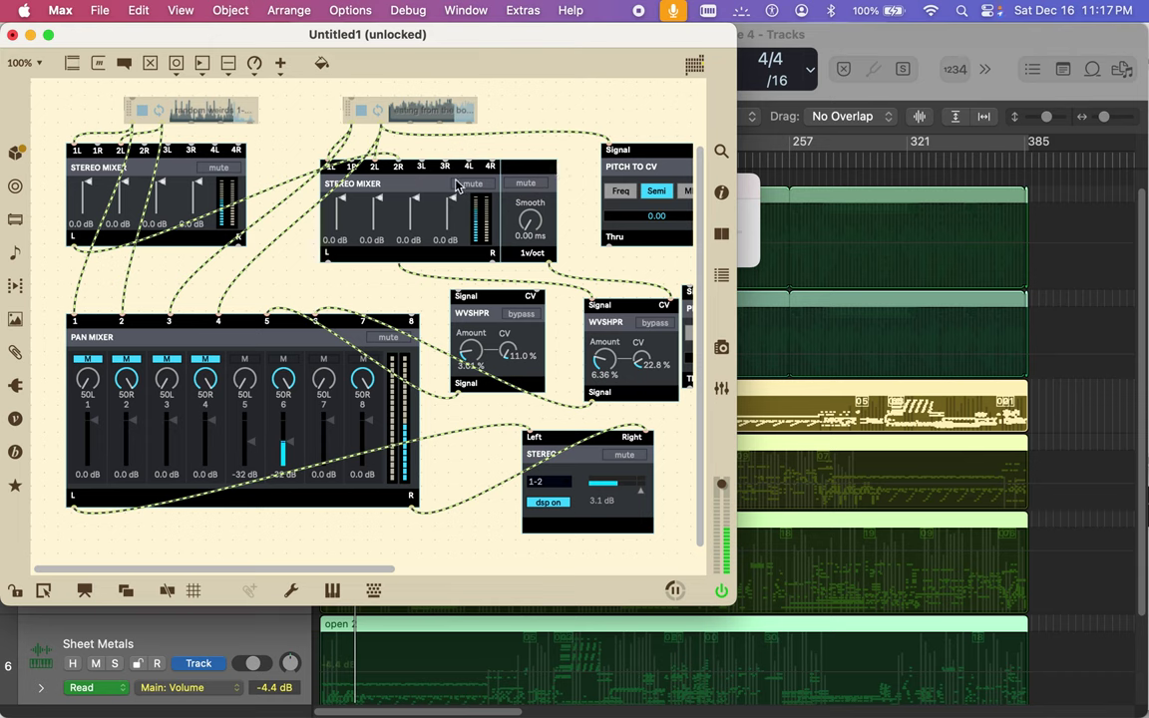
{"action": "left_click_drag", "start_coordinate": [461, 175], "coordinate": [344, 290]}
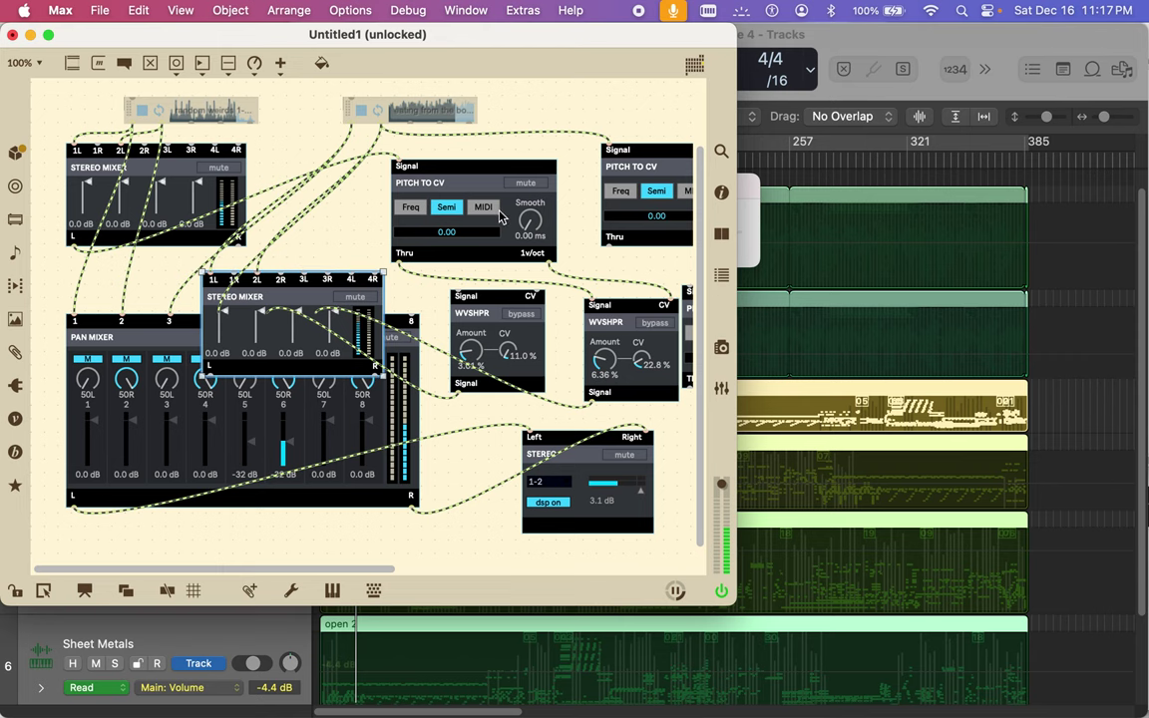
Step: Shift the second Cloud's Pitch to CV right, clear of the neighbouring Waveshaper
{"action": "scroll", "coordinate": [504, 215], "scroll_direction": "right", "scroll_amount": 10}
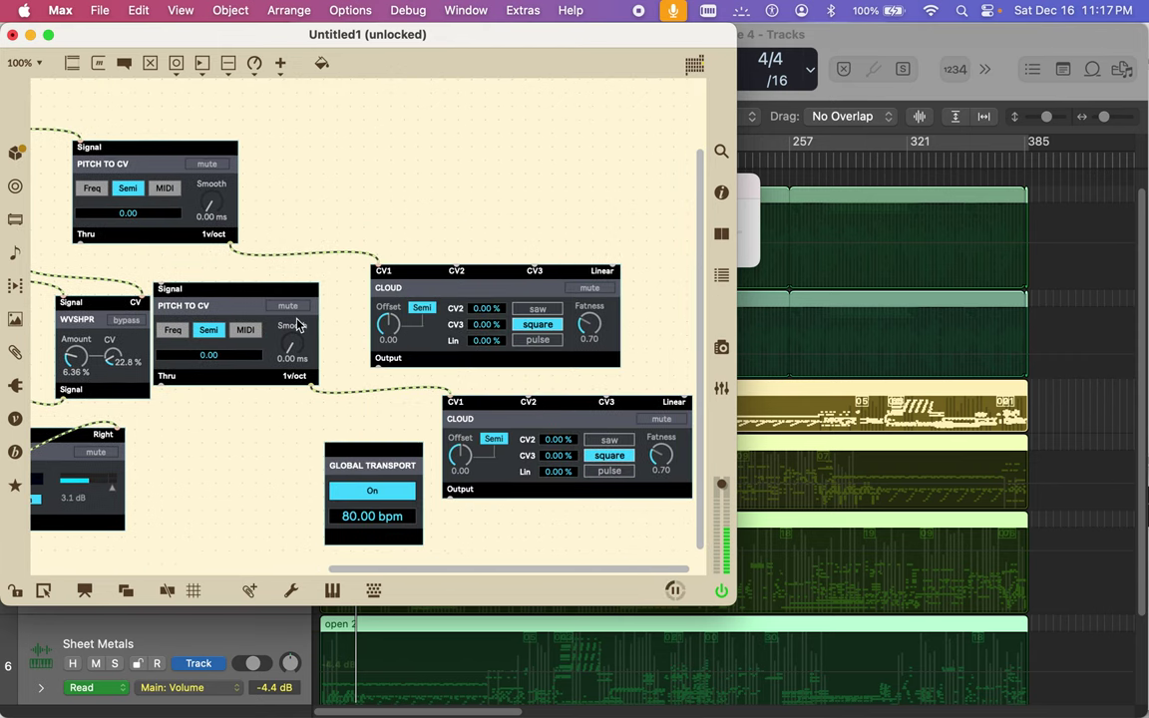
{"action": "left_click_drag", "start_coordinate": [266, 297], "coordinate": [295, 310]}
{"action": "scroll", "coordinate": [234, 300], "scroll_direction": "left", "scroll_amount": 10}
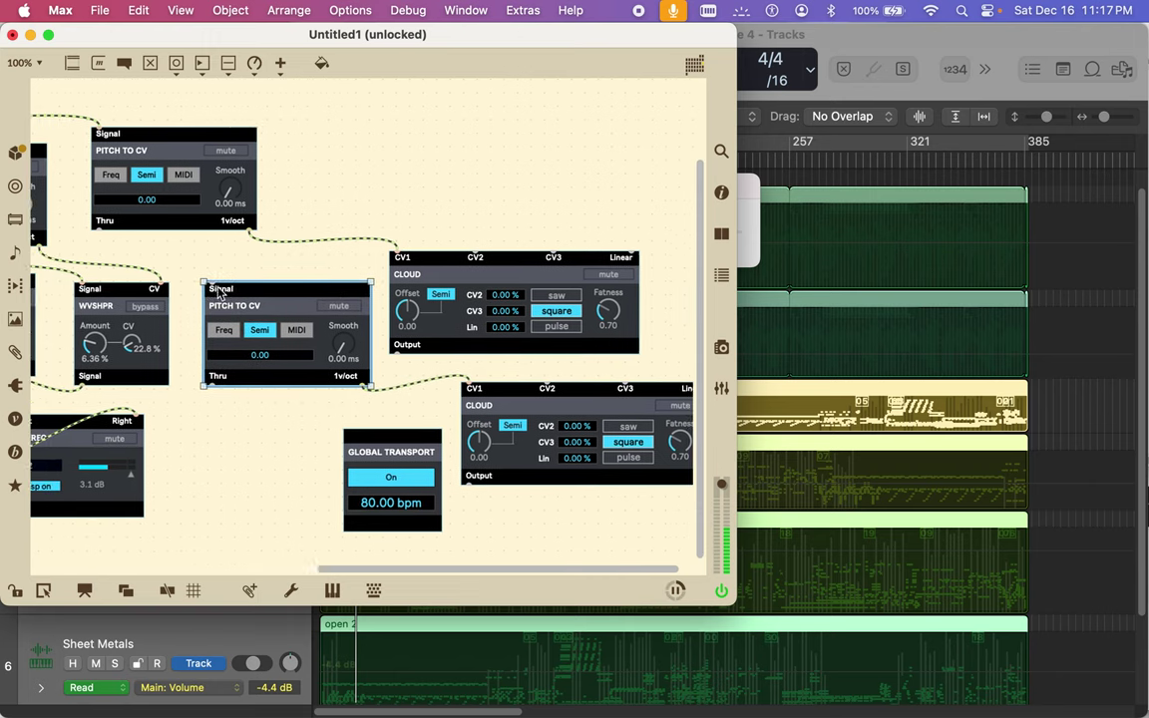
Step: Move the second Stereo Mixer to the free space above the Pitch to CV modules, right of the second clip
{"action": "scroll", "coordinate": [220, 292], "scroll_direction": "left", "scroll_amount": 3}
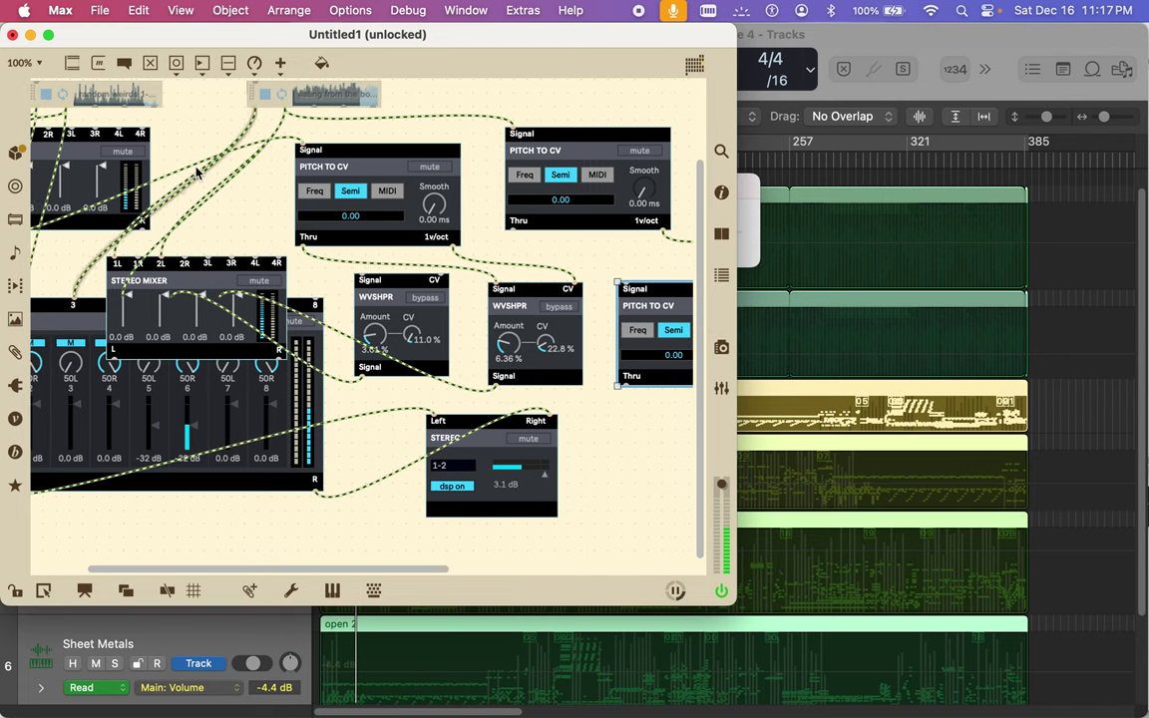
{"action": "scroll", "coordinate": [576, 118], "scroll_direction": "right", "scroll_amount": 10}
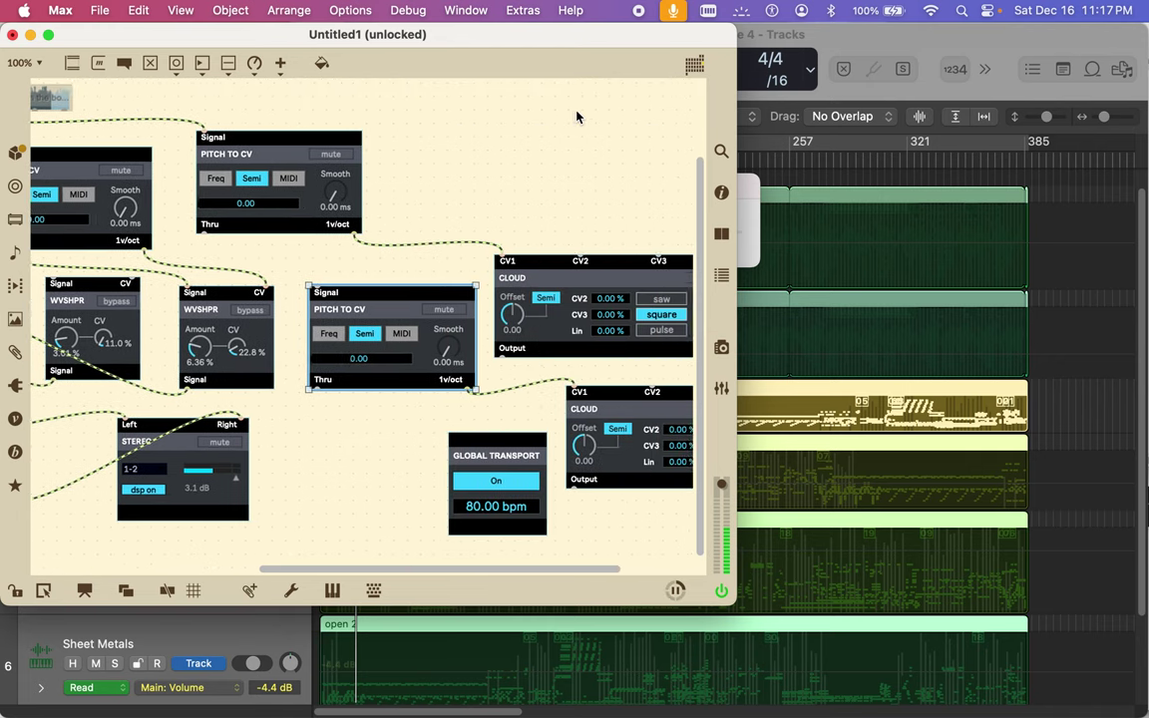
{"action": "scroll", "coordinate": [576, 118], "scroll_direction": "left", "scroll_amount": 7}
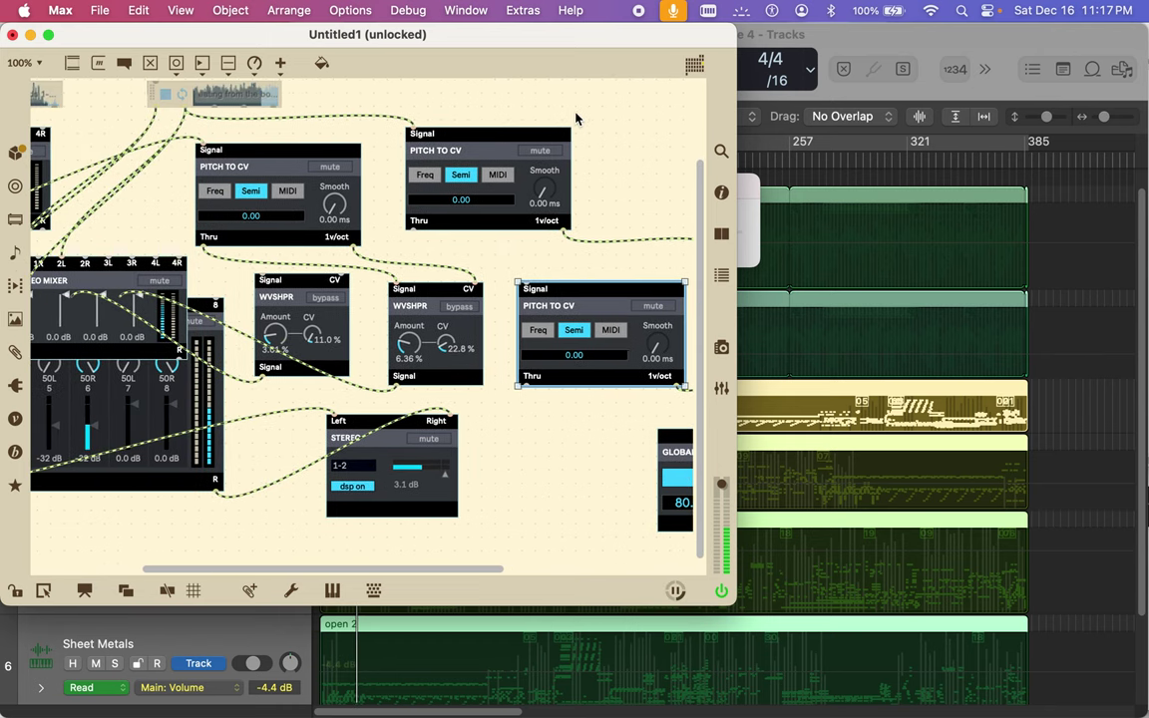
{"action": "scroll", "coordinate": [576, 118], "scroll_direction": "left", "scroll_amount": 6}
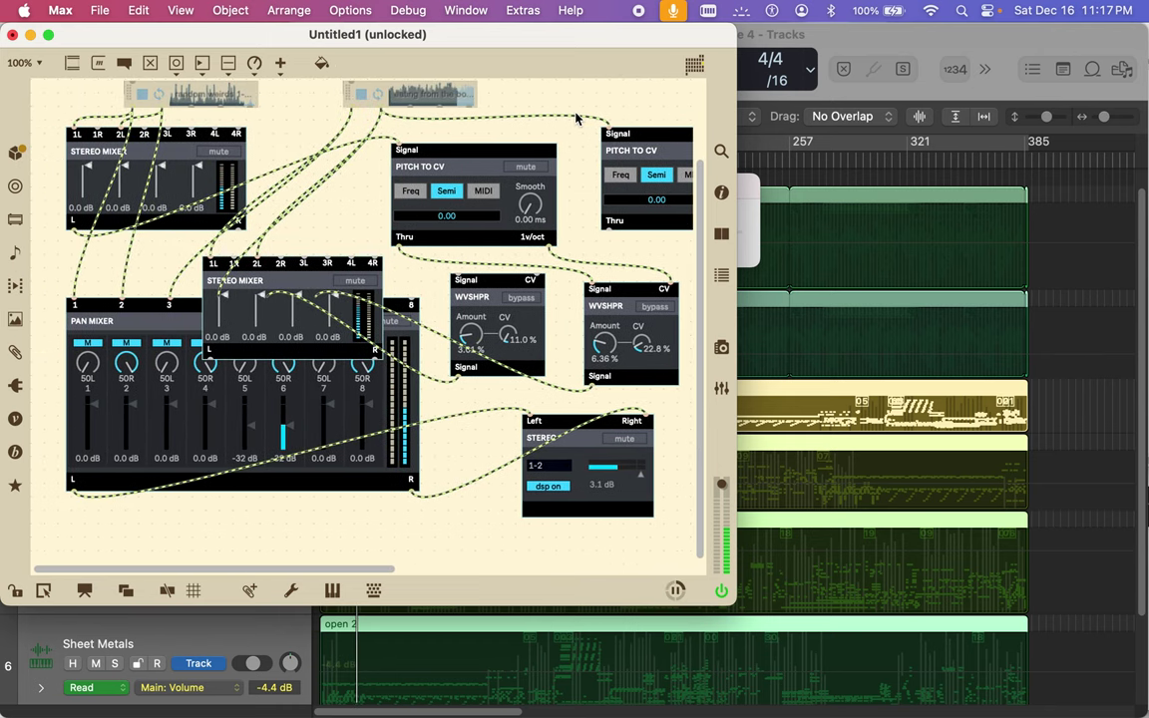
{"action": "left_click_drag", "start_coordinate": [288, 253], "coordinate": [666, 89]}
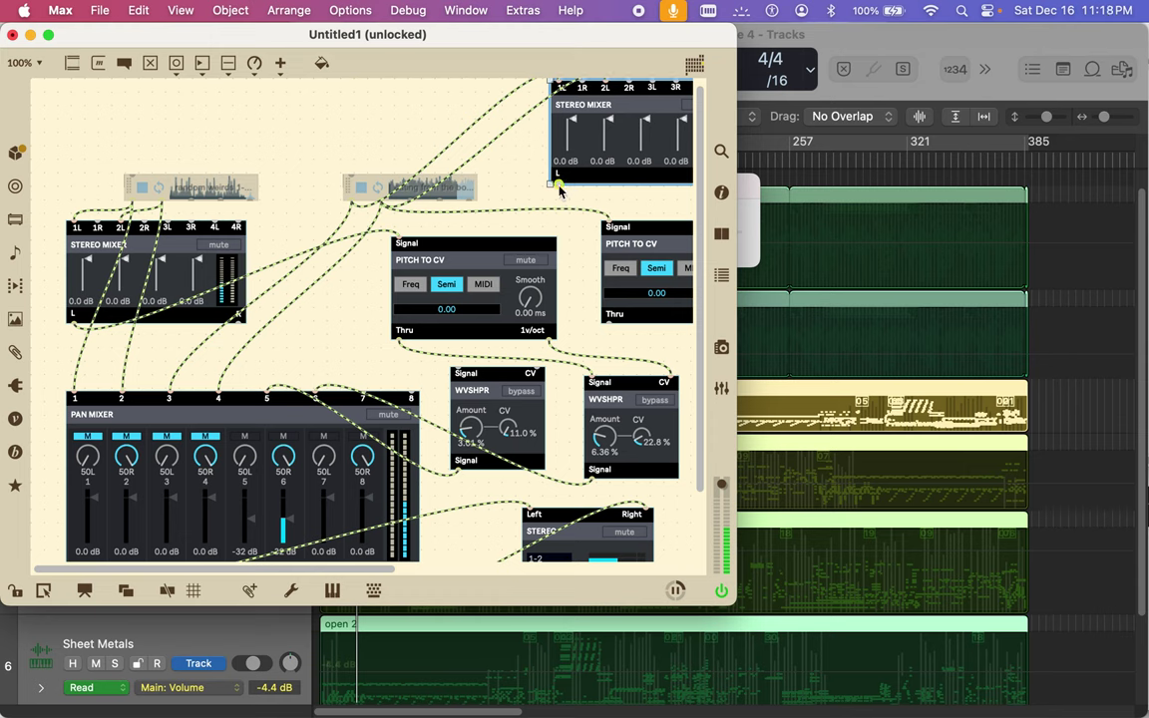
Step: Connect the upper Stereo Mixer's L output to the second Pitch to CV's Signal input and delete the audio clip's direct cord to that module
{"action": "left_click_drag", "start_coordinate": [556, 185], "coordinate": [608, 213]}
{"action": "left_click", "coordinate": [539, 209]}
{"action": "key", "text": "BackSpace"}
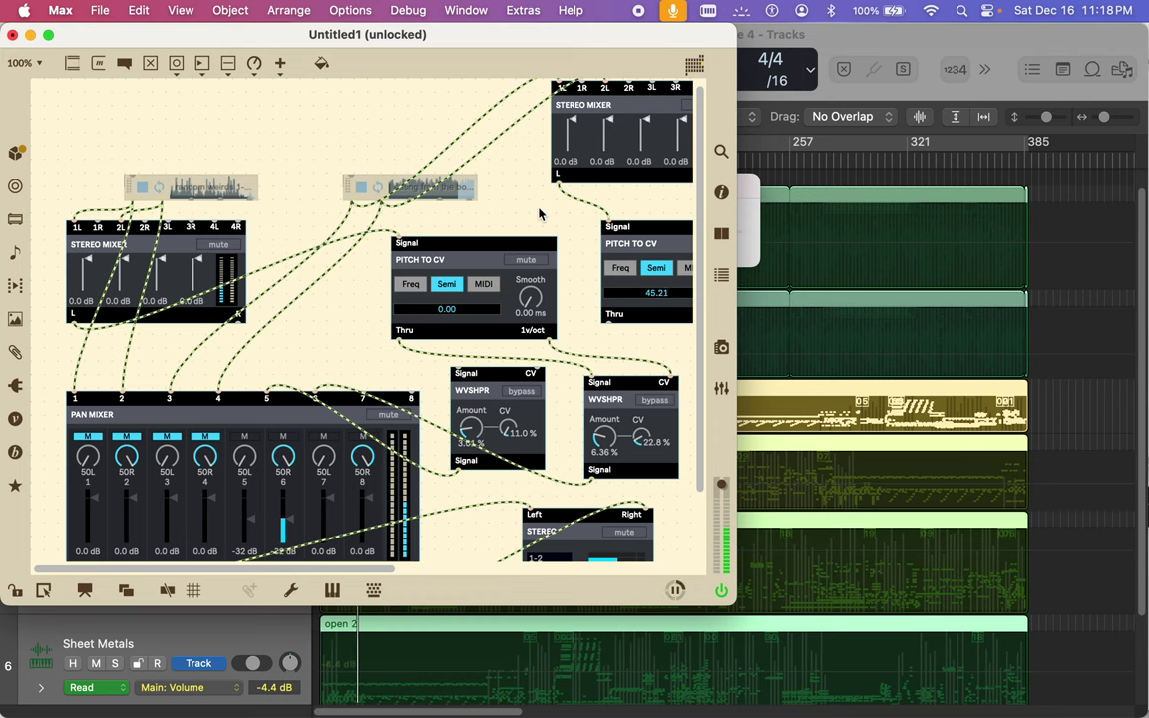
Step: With the patch locked, unmute Pan Mixer channels 4 and 3 and lower the faders of channels 6 and 7 to -inf dB
{"action": "left_click", "coordinate": [202, 445]}
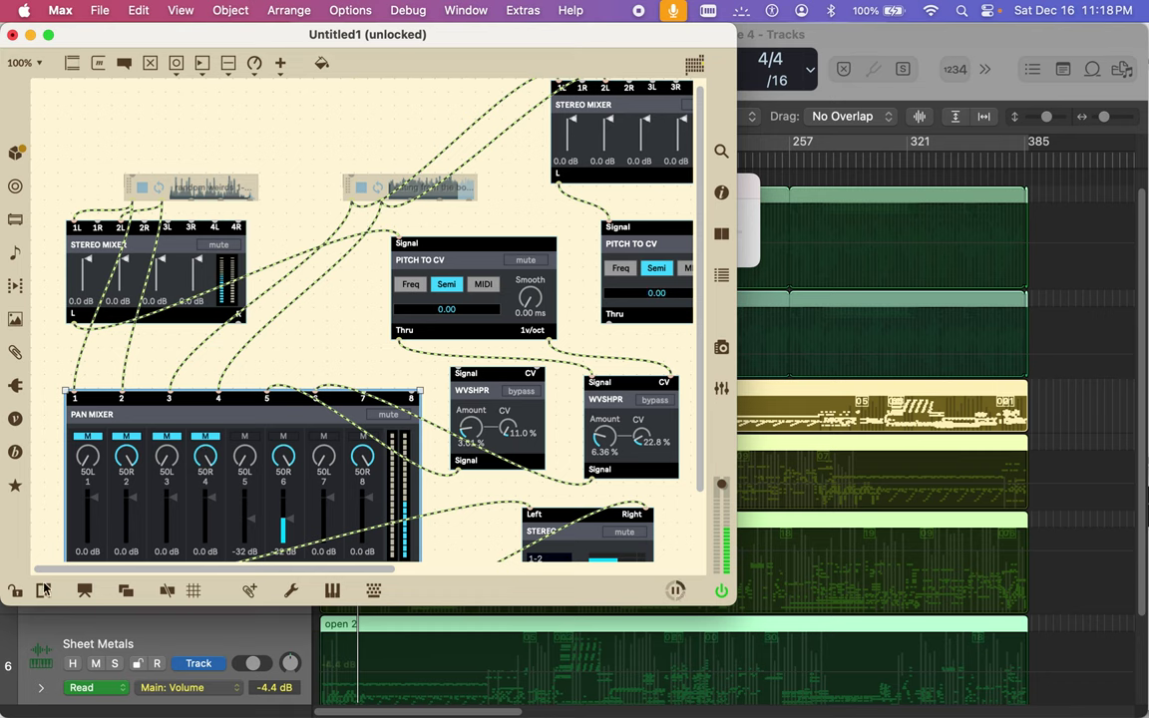
{"action": "left_click", "coordinate": [16, 592]}
{"action": "left_click", "coordinate": [205, 436]}
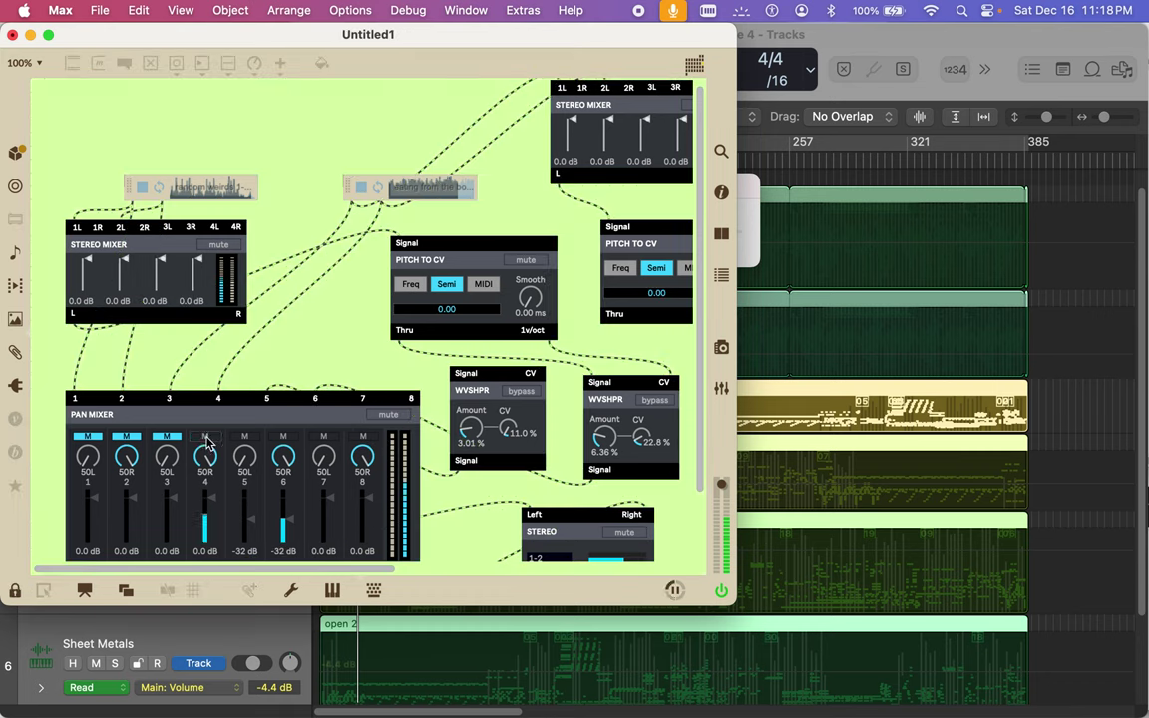
{"action": "left_click", "coordinate": [167, 437]}
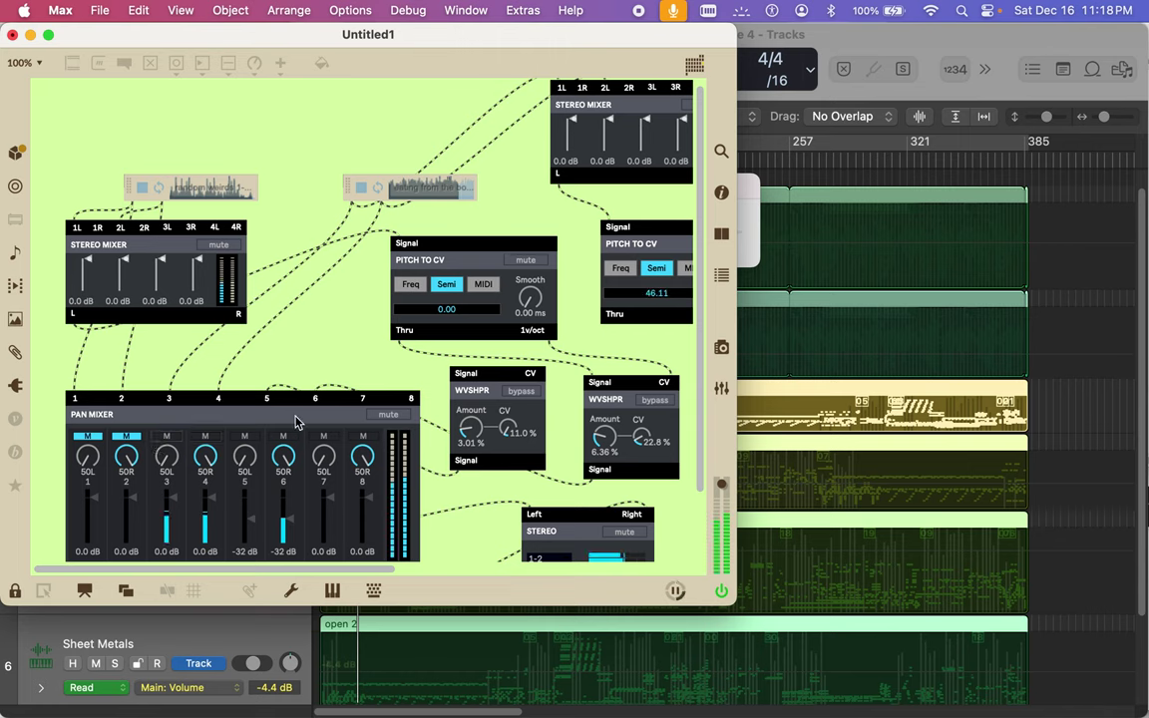
{"action": "left_click_drag", "start_coordinate": [295, 525], "coordinate": [285, 544]}
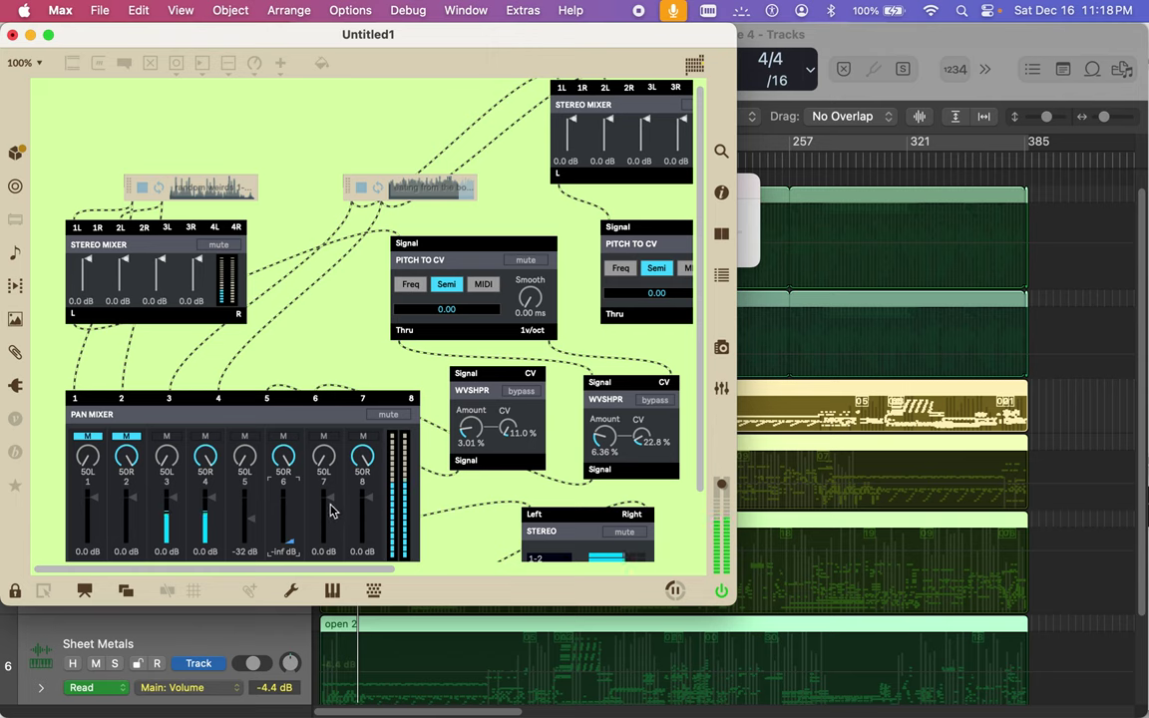
{"action": "left_click_drag", "start_coordinate": [337, 505], "coordinate": [334, 551]}
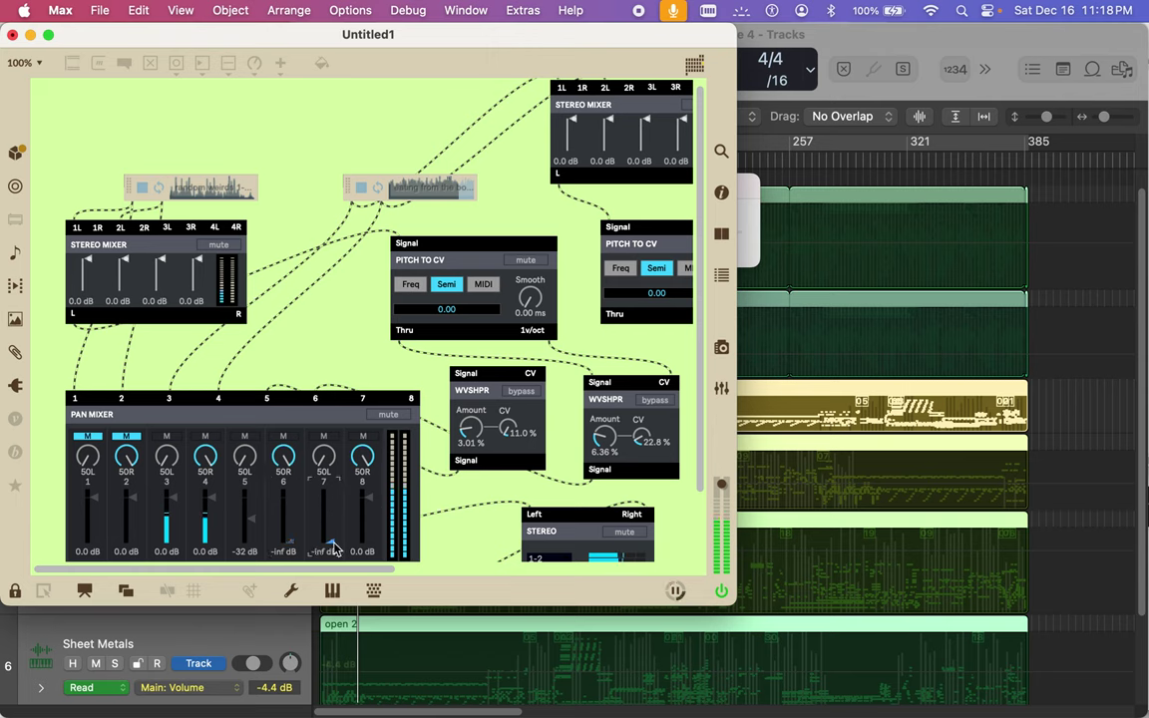
Step: Mute Pan Mixer channels 5 and 6 and unmute channels 1 and 2, leaving channel 7 unmuted
{"action": "left_click", "coordinate": [285, 437]}
{"action": "left_click", "coordinate": [326, 437]}
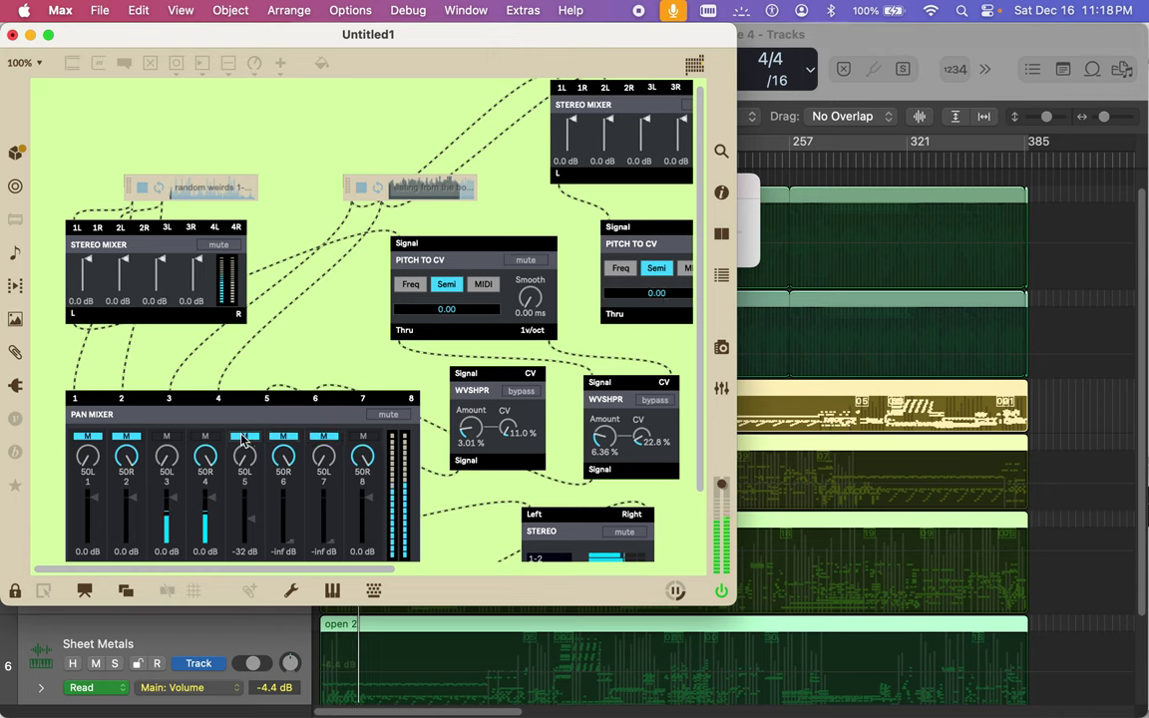
{"action": "left_click", "coordinate": [326, 437]}
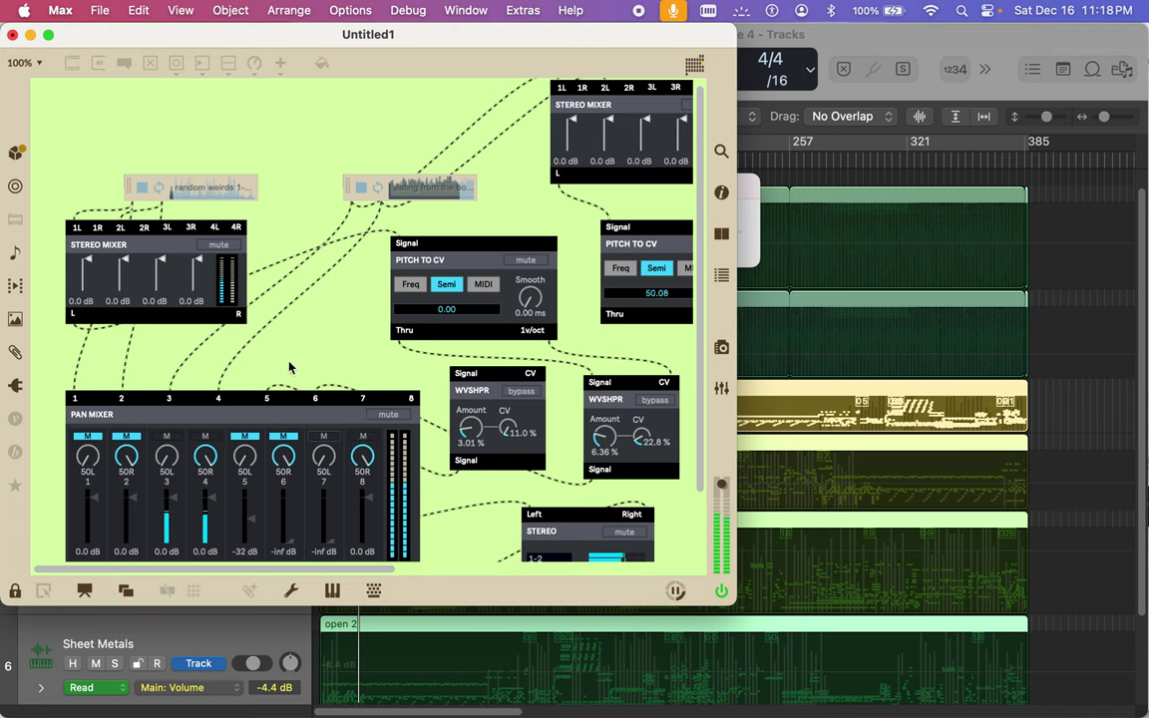
{"action": "left_click", "coordinate": [127, 438]}
{"action": "left_click", "coordinate": [89, 437]}
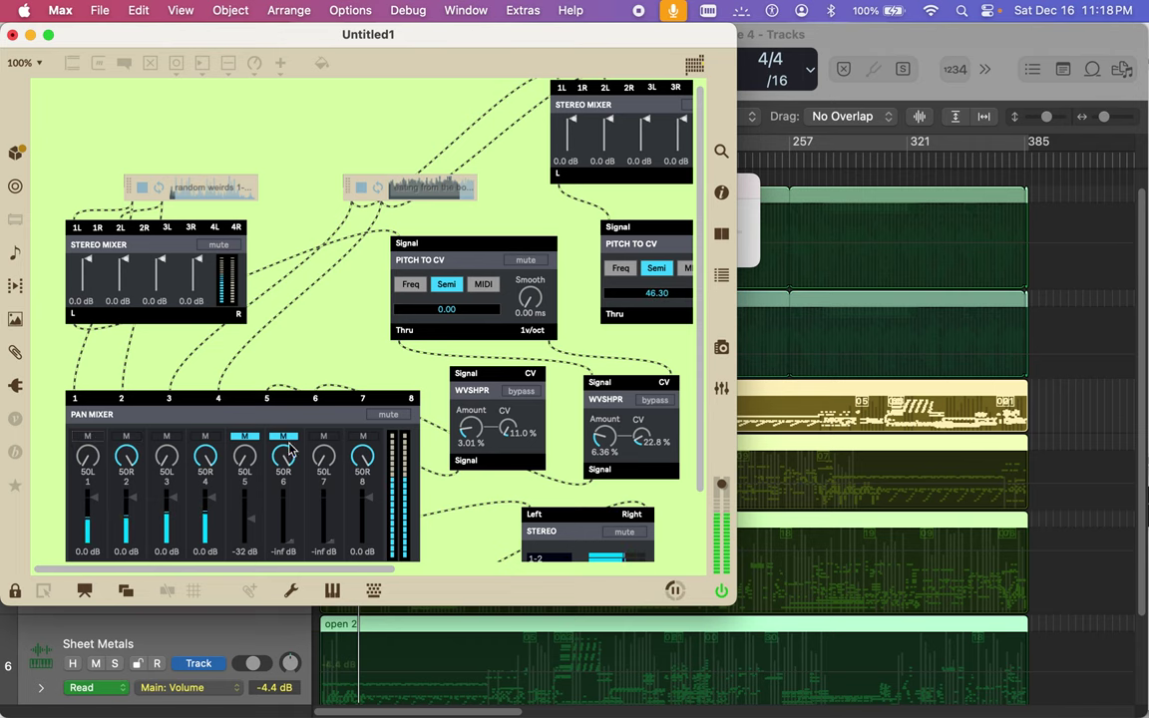
Step: Set Smooth to 1.01 ms on the Pitch to CV module fed by the upper Stereo Mixer
{"action": "scroll", "coordinate": [449, 286], "scroll_direction": "right", "scroll_amount": 10}
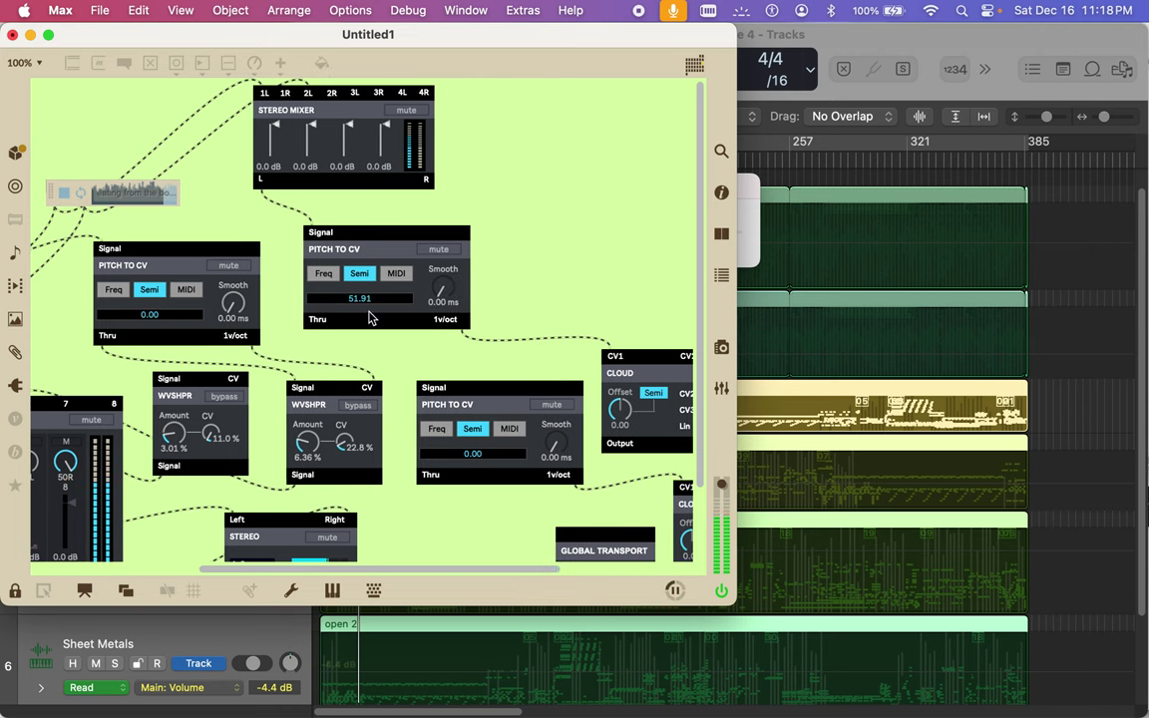
{"action": "left_click_drag", "start_coordinate": [441, 291], "coordinate": [399, 262]}
Step: Switch the upper Cloud oscillator to the pulse waveform and set its Offset to -7.06
{"action": "scroll", "coordinate": [561, 347], "scroll_direction": "right", "scroll_amount": 5}
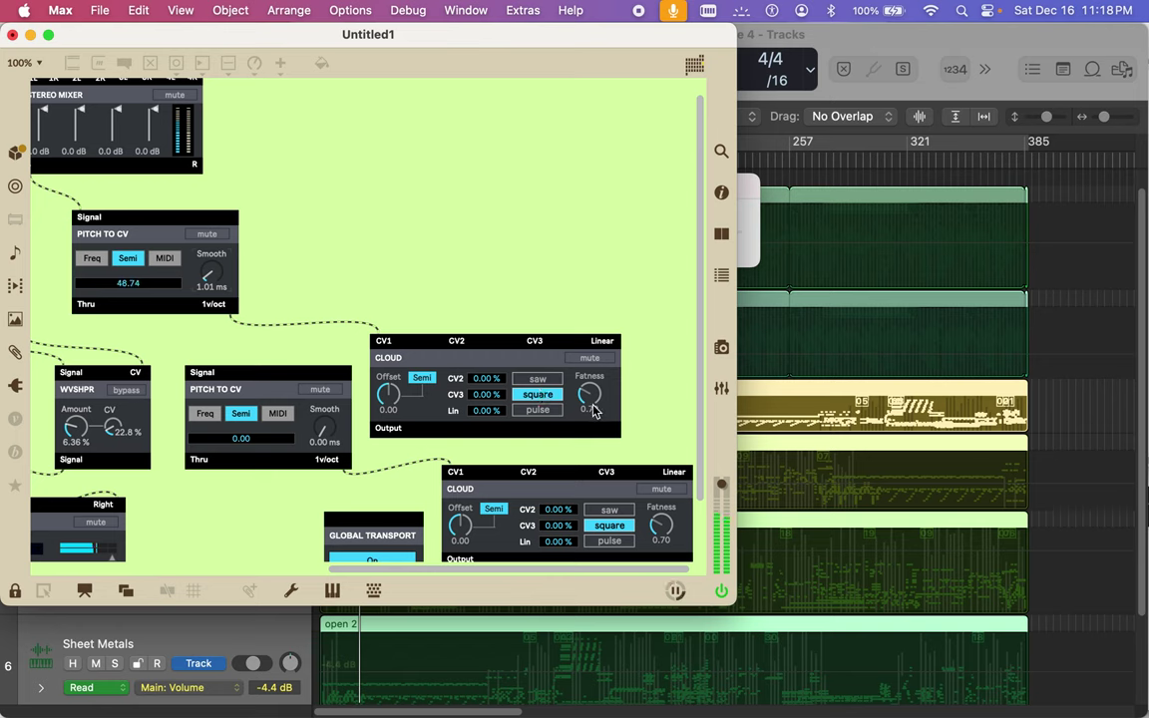
{"action": "left_click", "coordinate": [538, 380]}
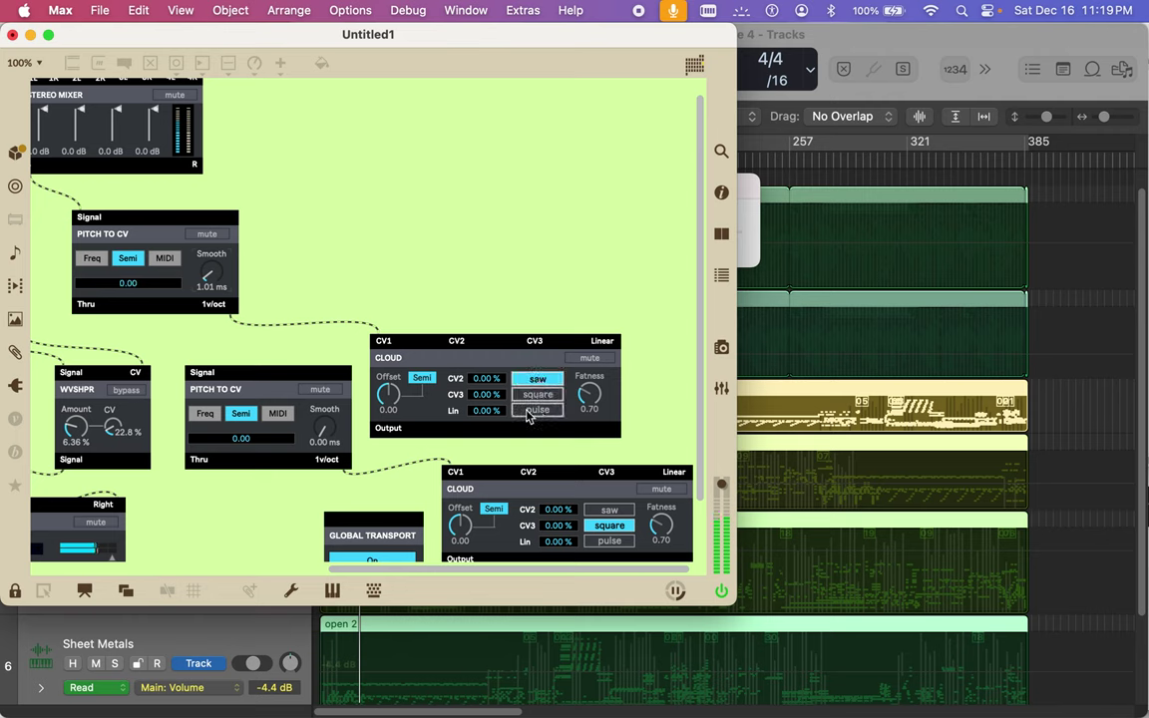
{"action": "left_click", "coordinate": [534, 411]}
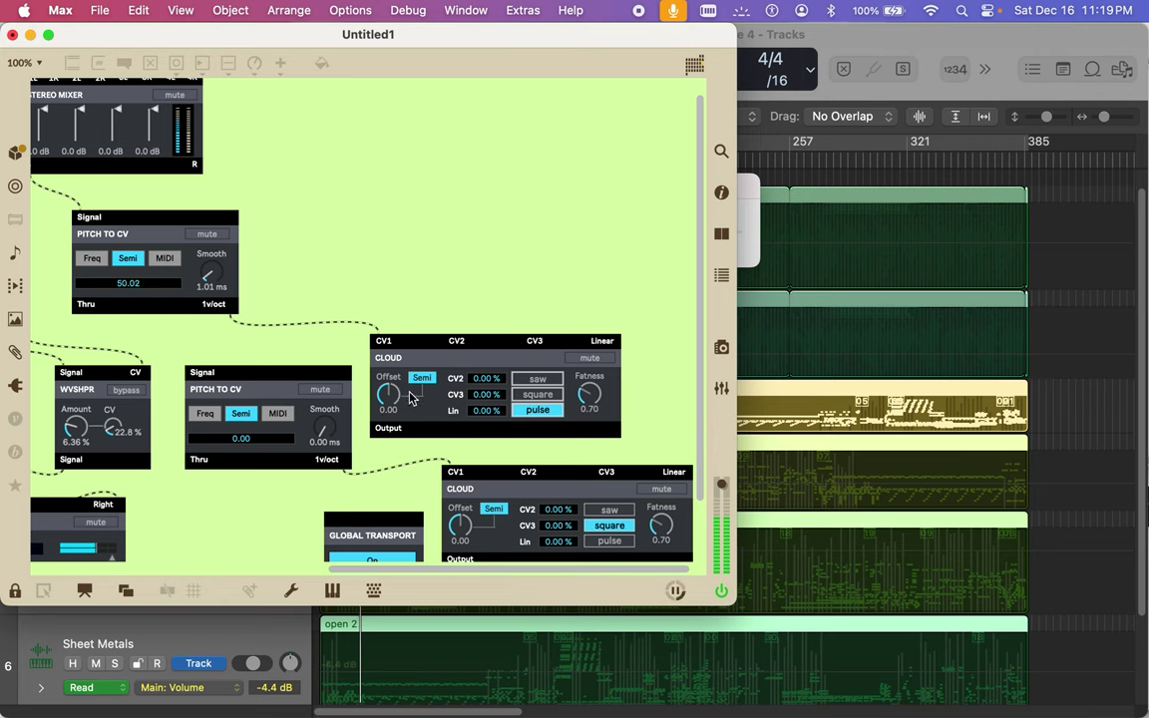
{"action": "mouse_move", "coordinate": [388, 395]}
{"action": "left_mouse_down"}
{"action": "mouse_move", "coordinate": [391, 380]}
{"action": "mouse_move", "coordinate": [391, 396]}
{"action": "left_mouse_up"}
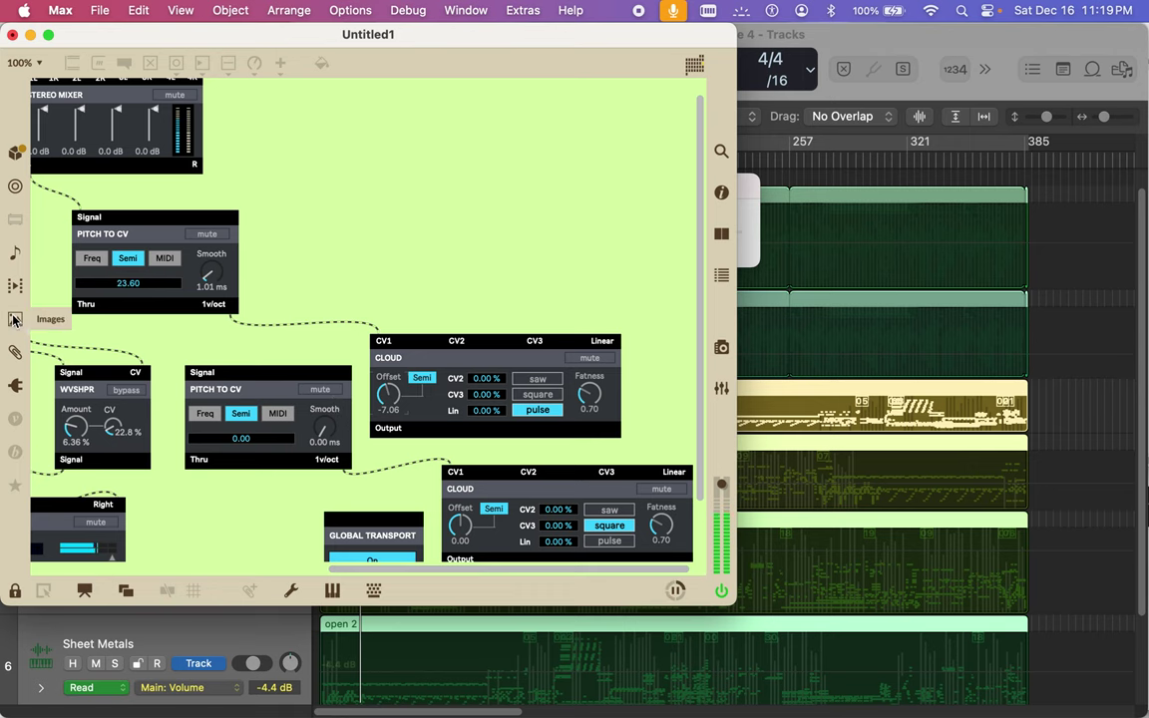
Step: Unlock the patch and add a Wavetable oscillator from the BEAP oscillator modules
{"action": "left_click", "coordinate": [15, 589]}
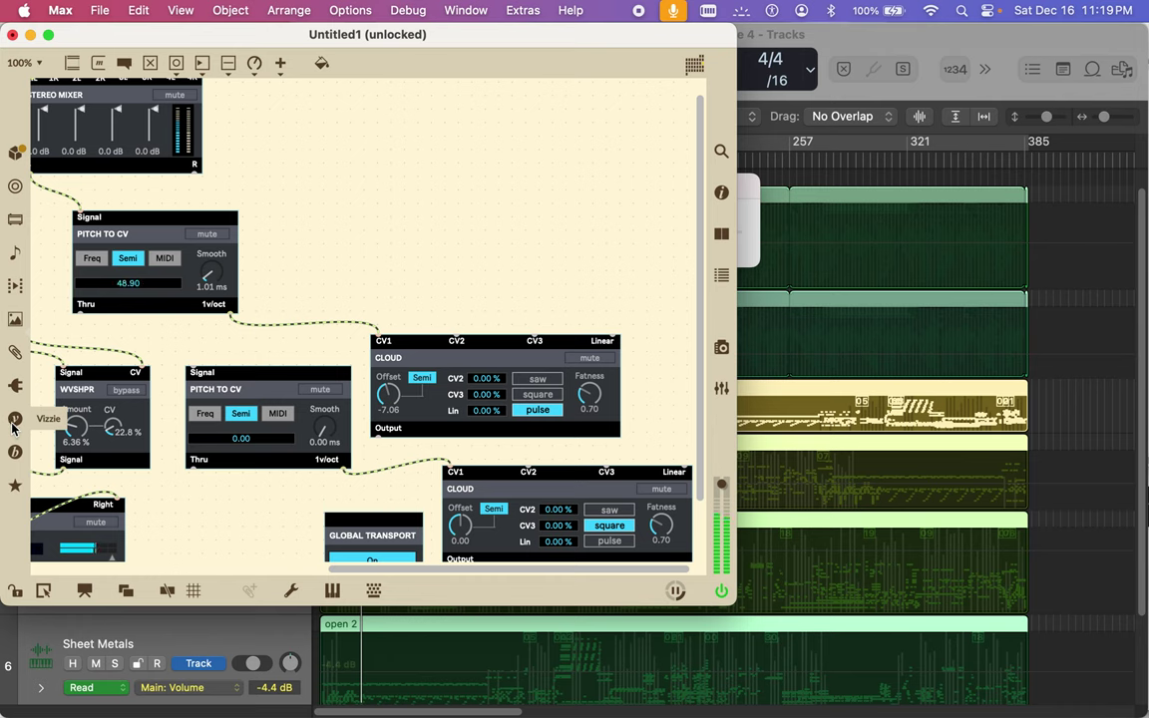
{"action": "left_click", "coordinate": [15, 451]}
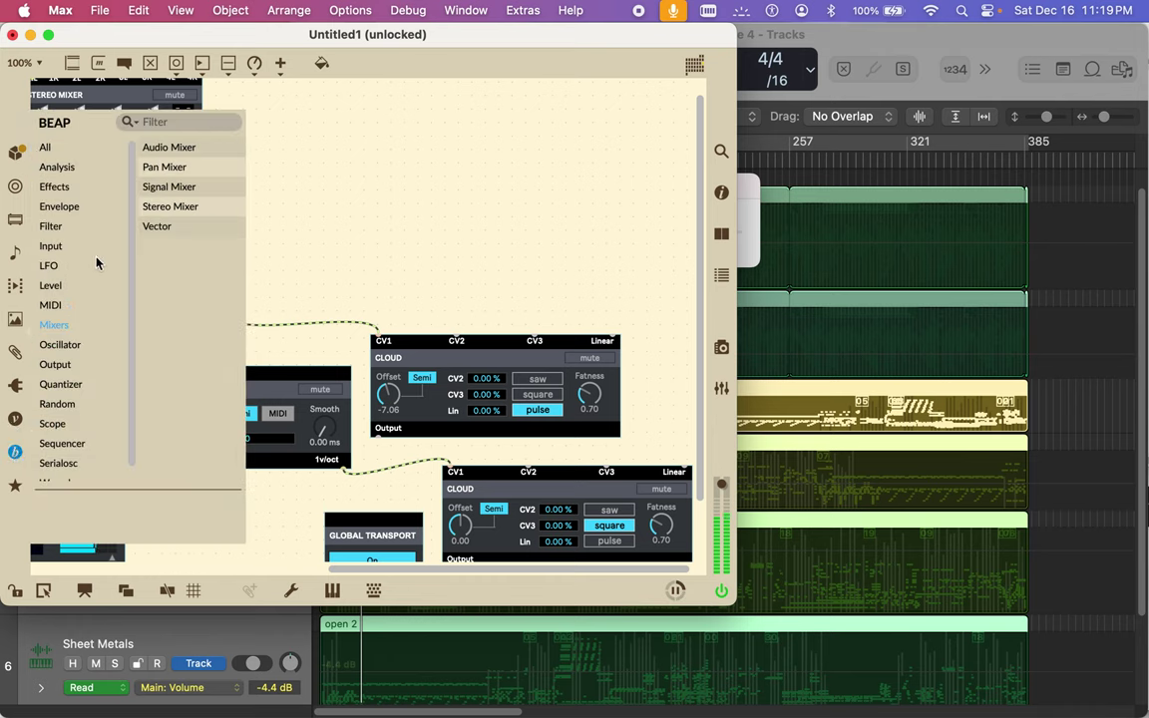
{"action": "left_click", "coordinate": [60, 268]}
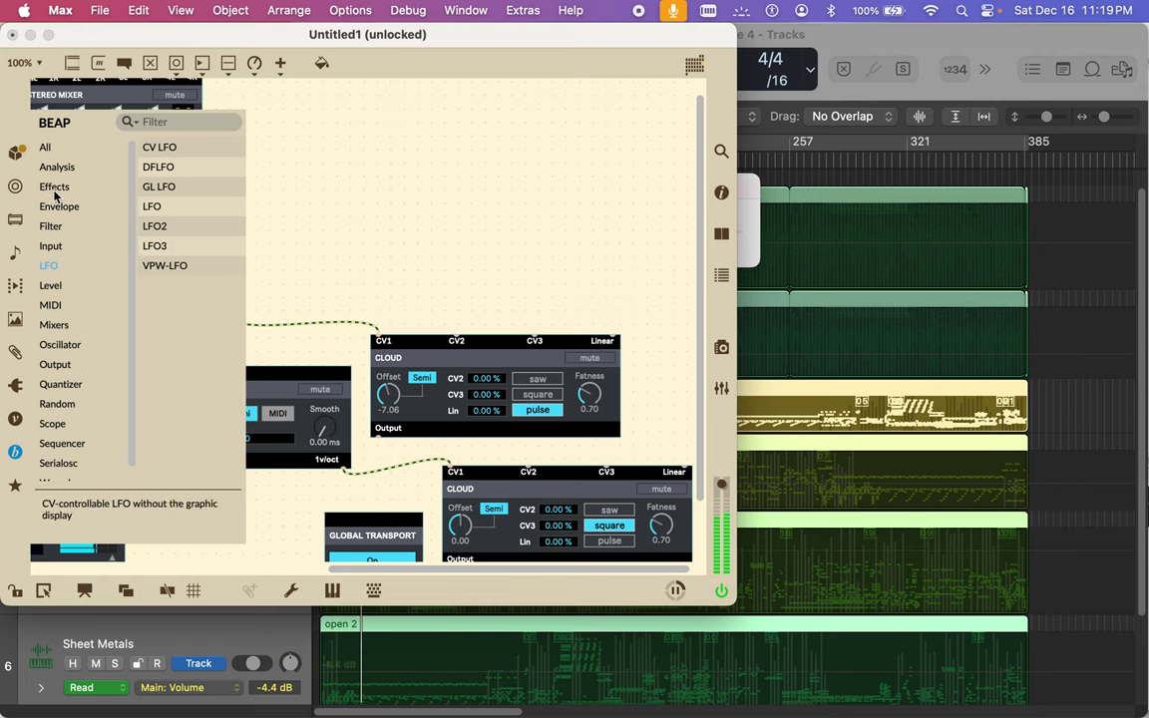
{"action": "left_click", "coordinate": [49, 248]}
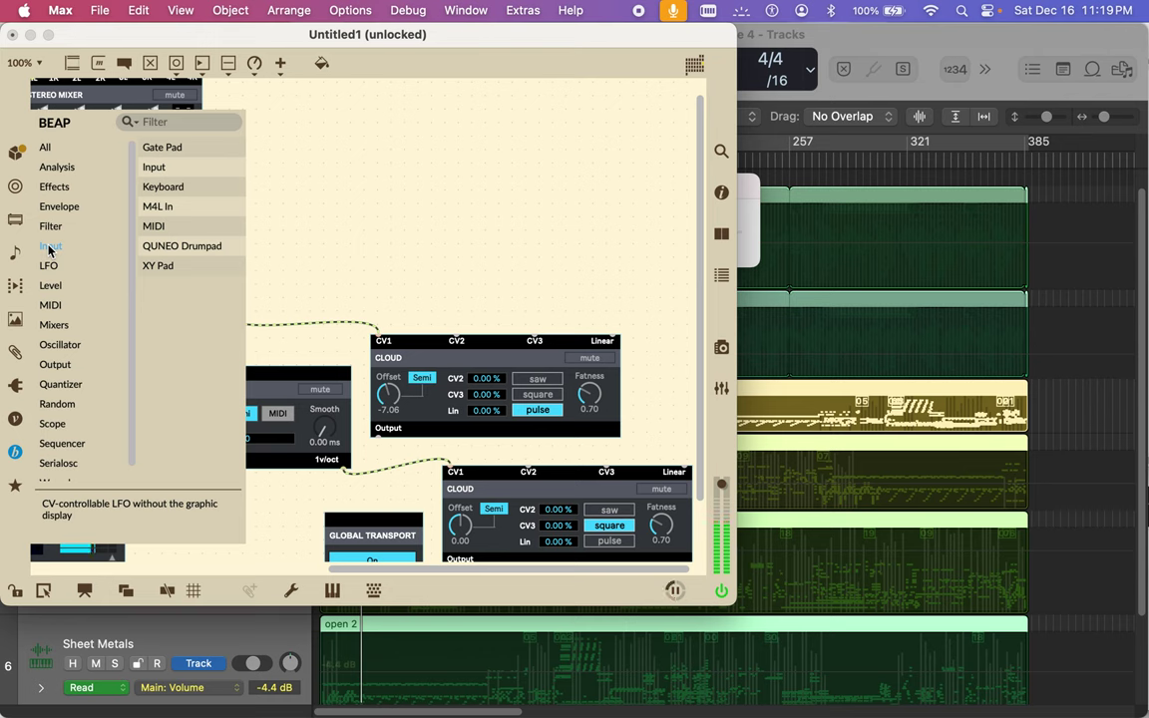
{"action": "left_click", "coordinate": [54, 347]}
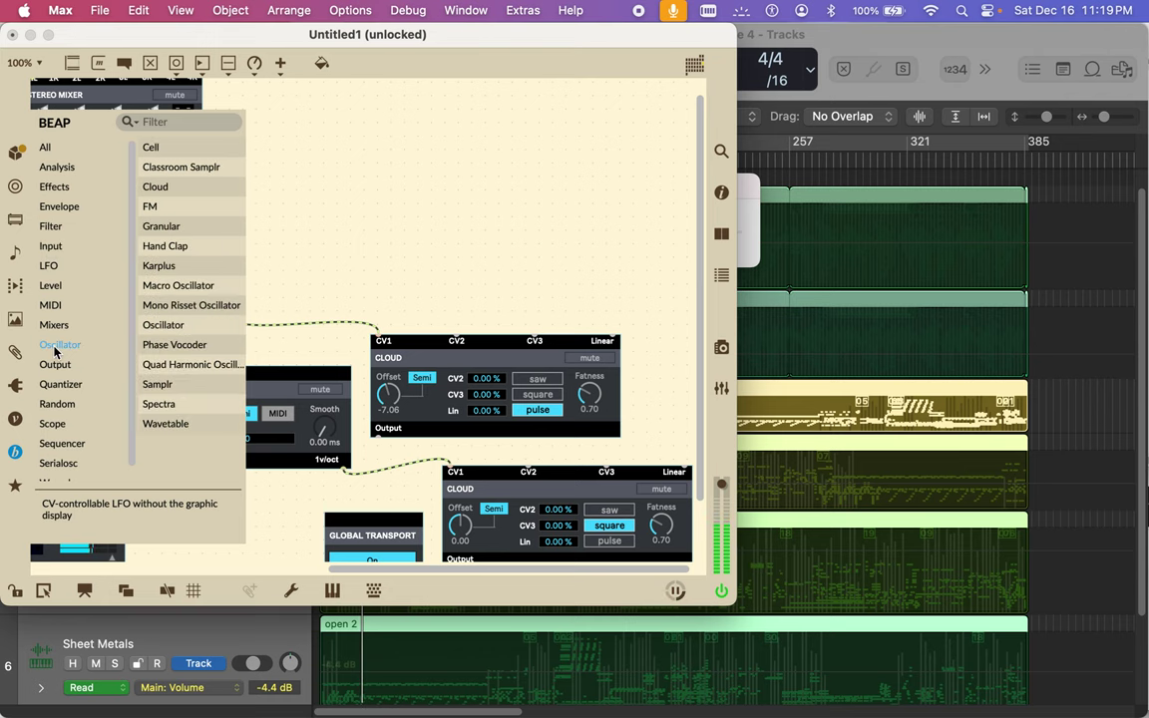
{"action": "left_click", "coordinate": [152, 208]}
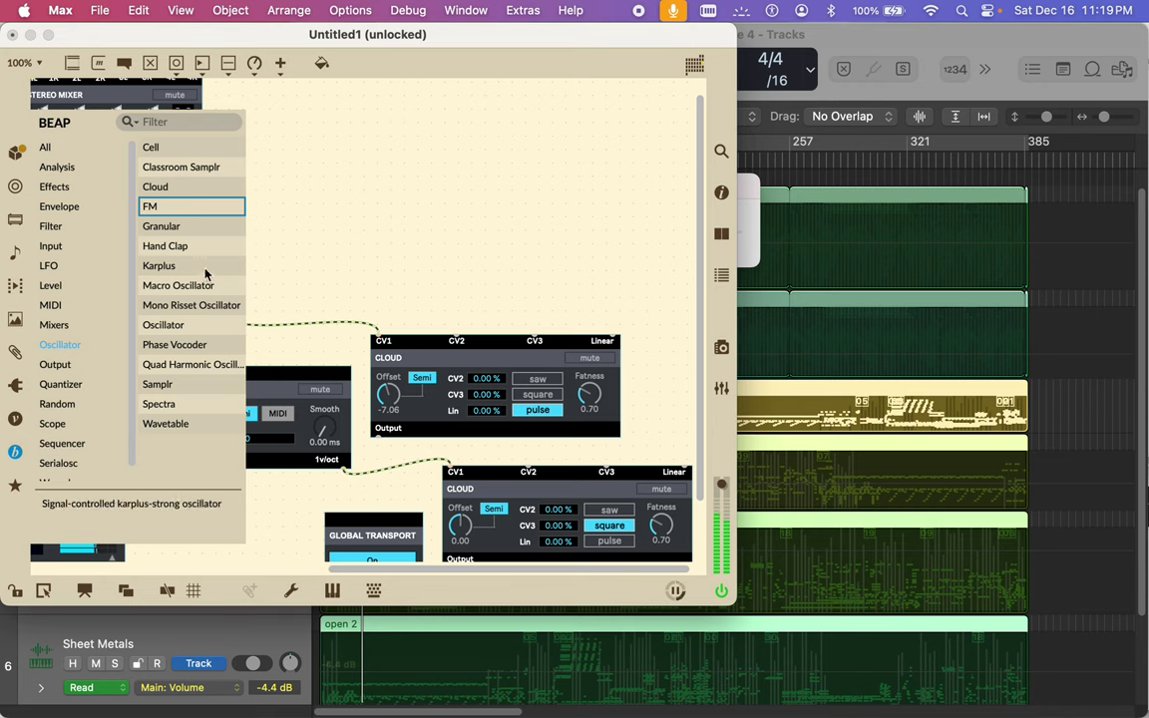
{"action": "left_click", "coordinate": [165, 324]}
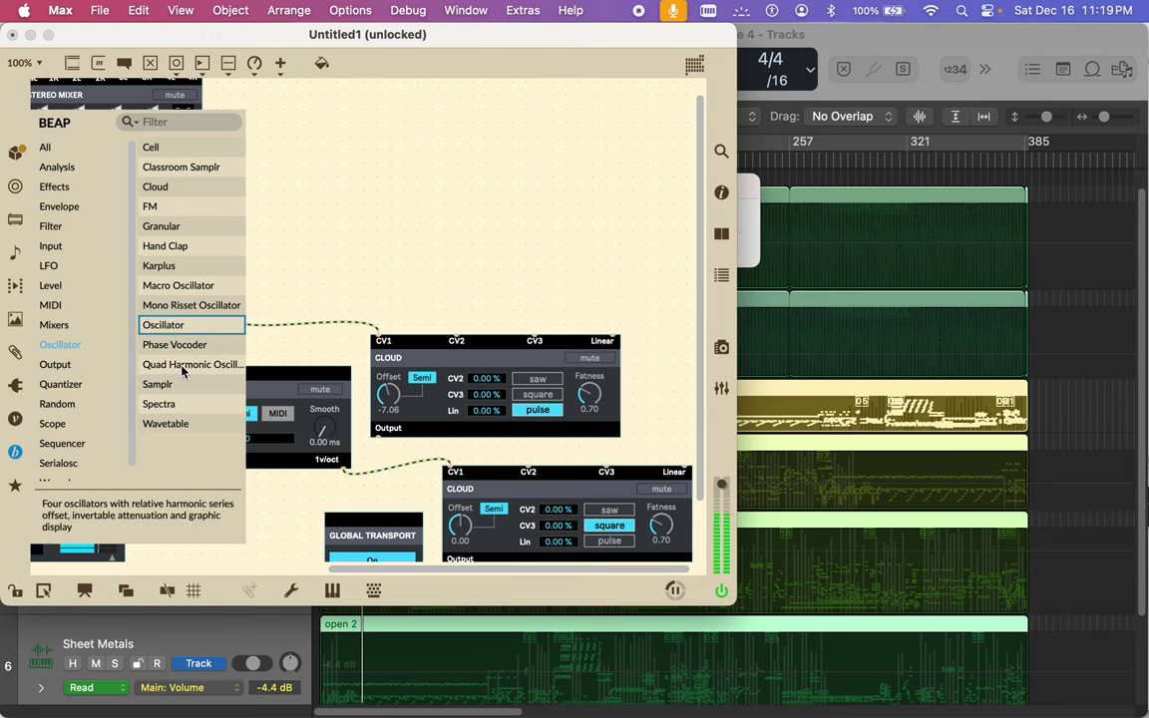
{"action": "left_click", "coordinate": [168, 425]}
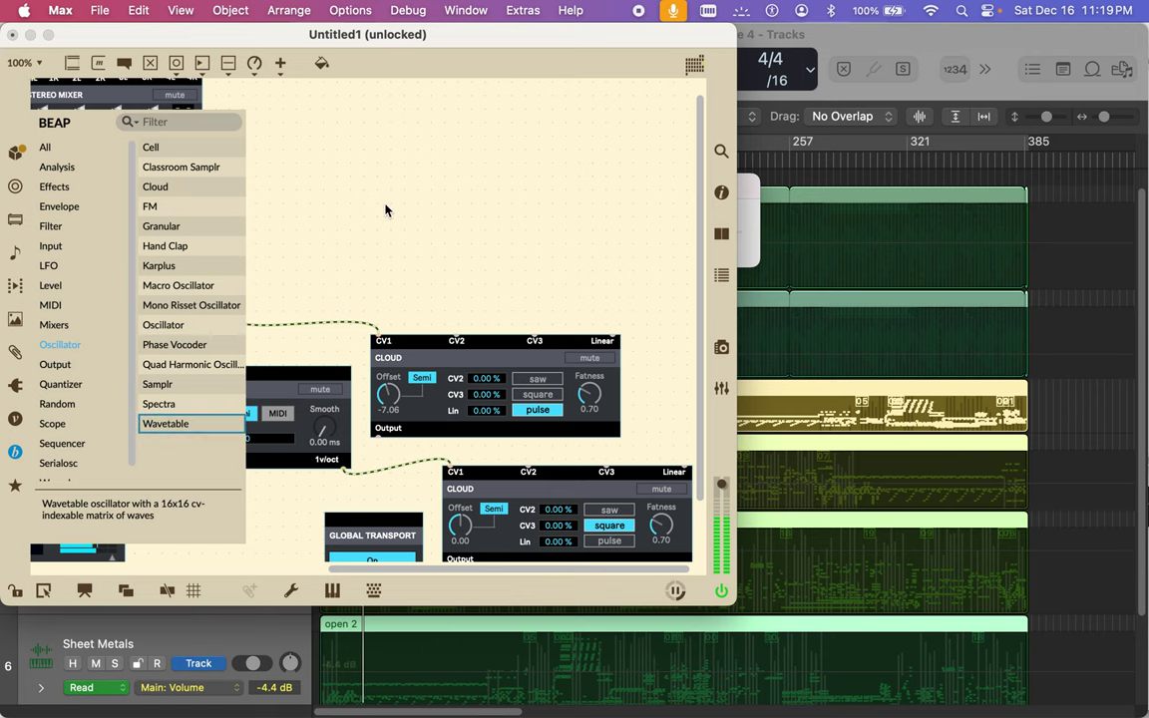
{"action": "key", "text": "Return"}
Step: Move the Wavetable module to the empty area above the Cloud oscillators and delete it from the patch
{"action": "scroll", "coordinate": [381, 209], "scroll_direction": "left", "scroll_amount": 10}
{"action": "scroll", "coordinate": [380, 209], "scroll_direction": "down", "scroll_amount": 3}
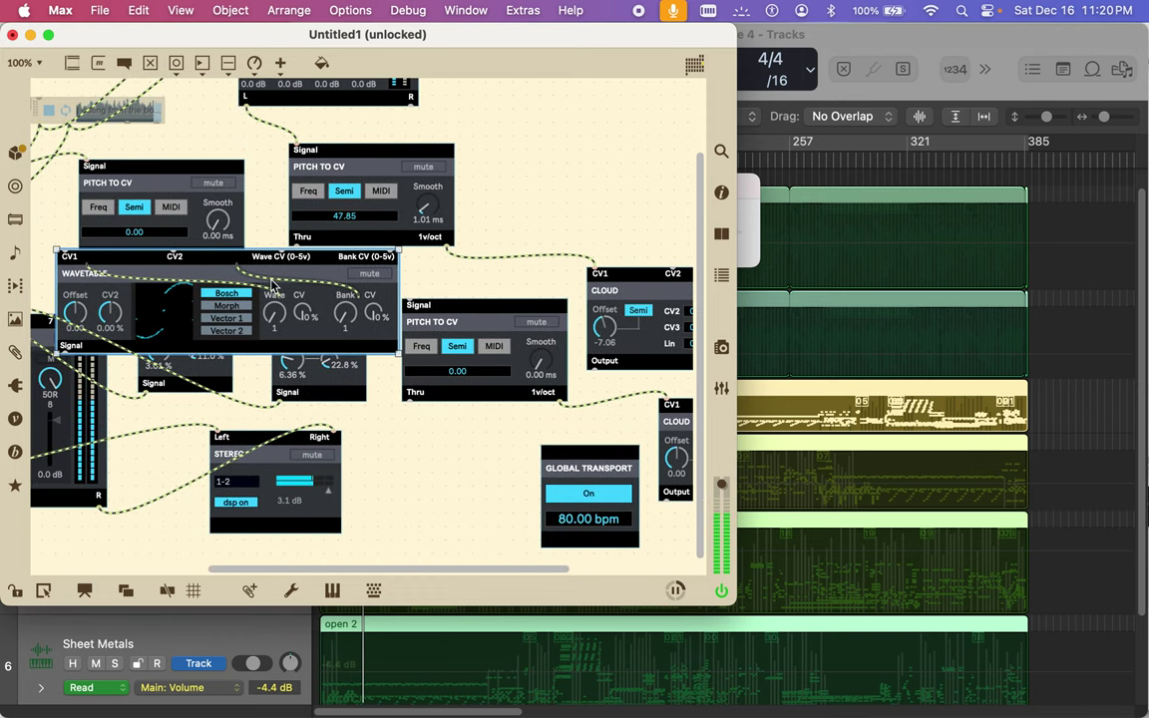
{"action": "left_click_drag", "start_coordinate": [291, 278], "coordinate": [683, 118]}
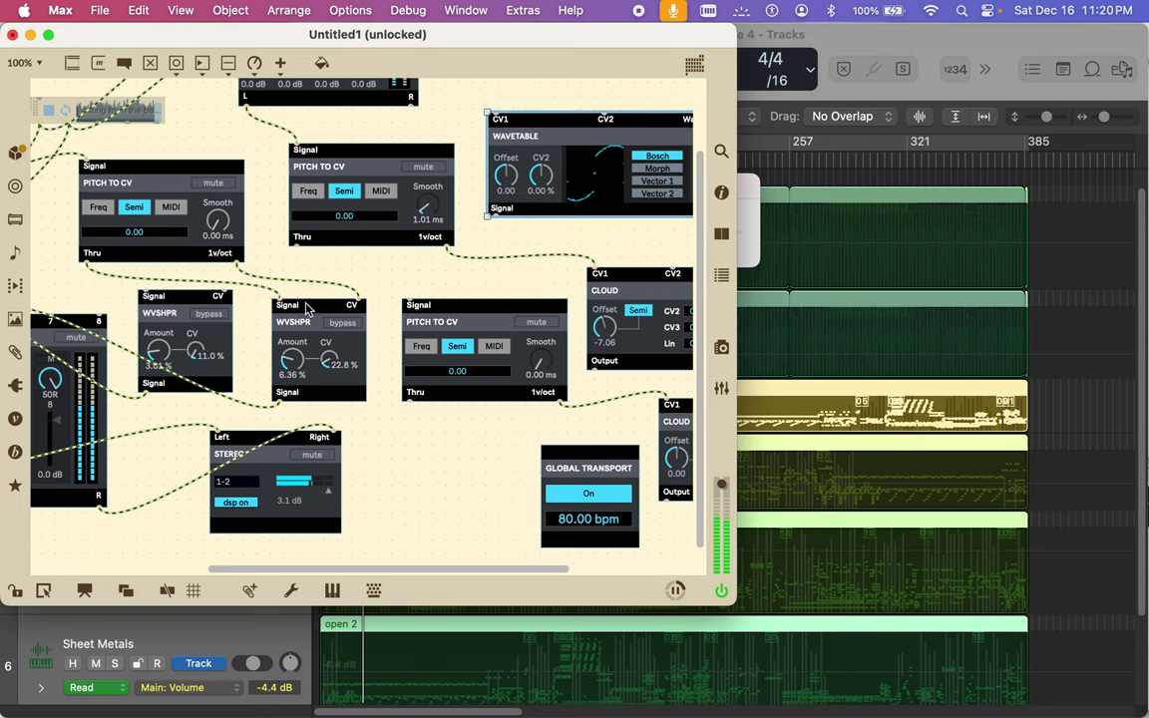
{"action": "scroll", "coordinate": [312, 296], "scroll_direction": "left", "scroll_amount": 10}
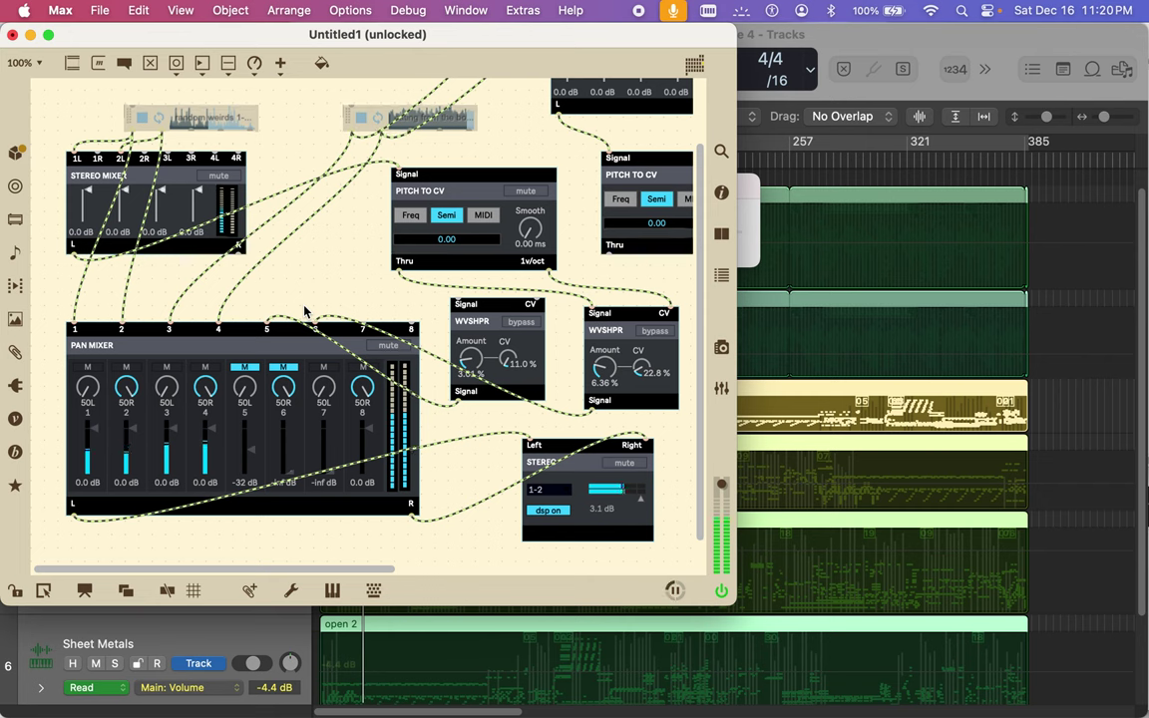
{"action": "scroll", "coordinate": [306, 312], "scroll_direction": "right", "scroll_amount": 15}
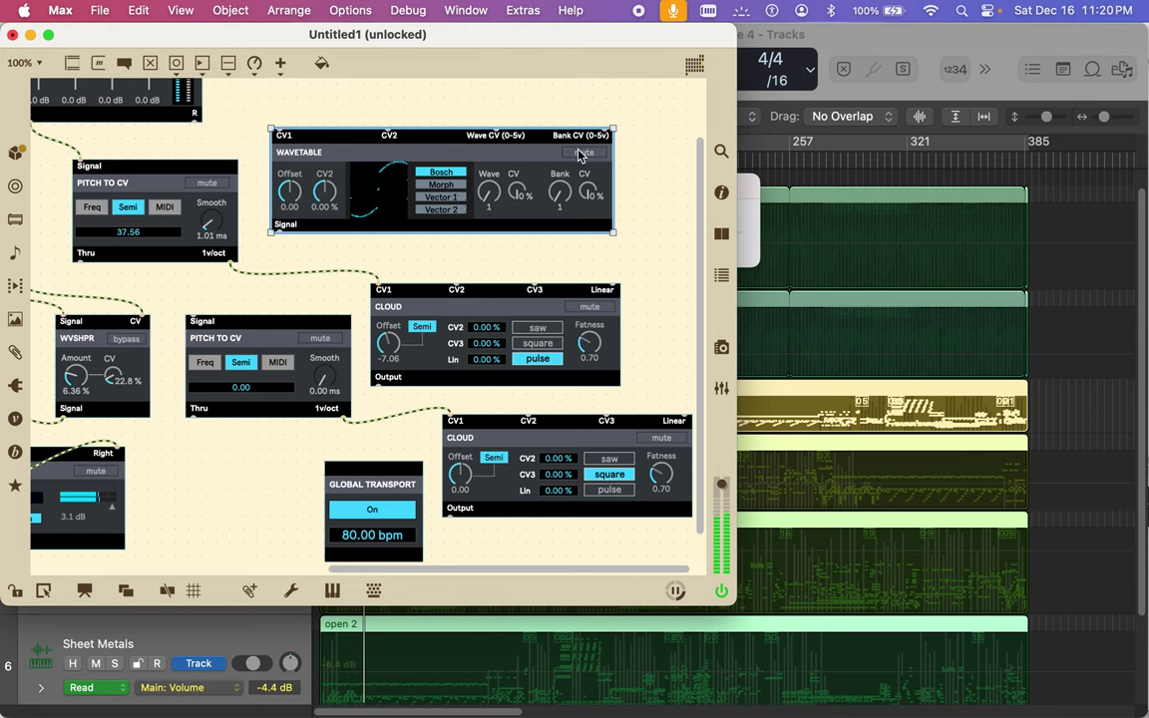
{"action": "mouse_move", "coordinate": [565, 203]}
{"action": "left_mouse_down"}
{"action": "mouse_move", "coordinate": [569, 165]}
{"action": "mouse_move", "coordinate": [568, 200]}
{"action": "left_mouse_up"}
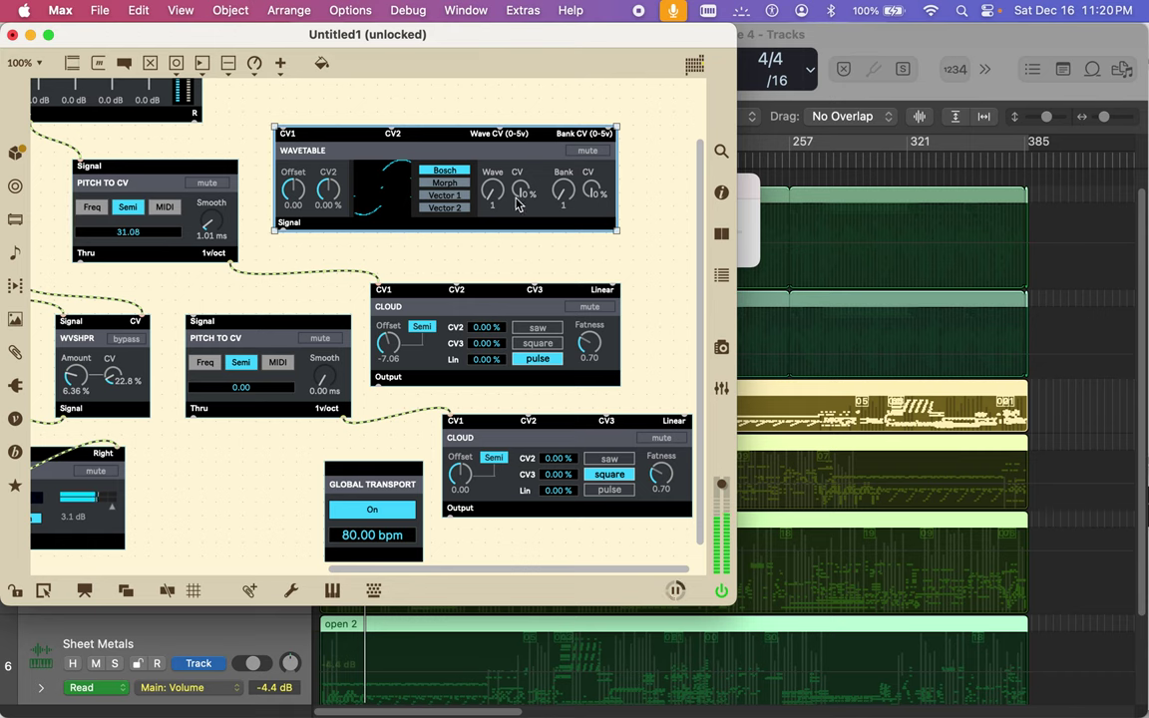
{"action": "key", "text": "BackSpace"}
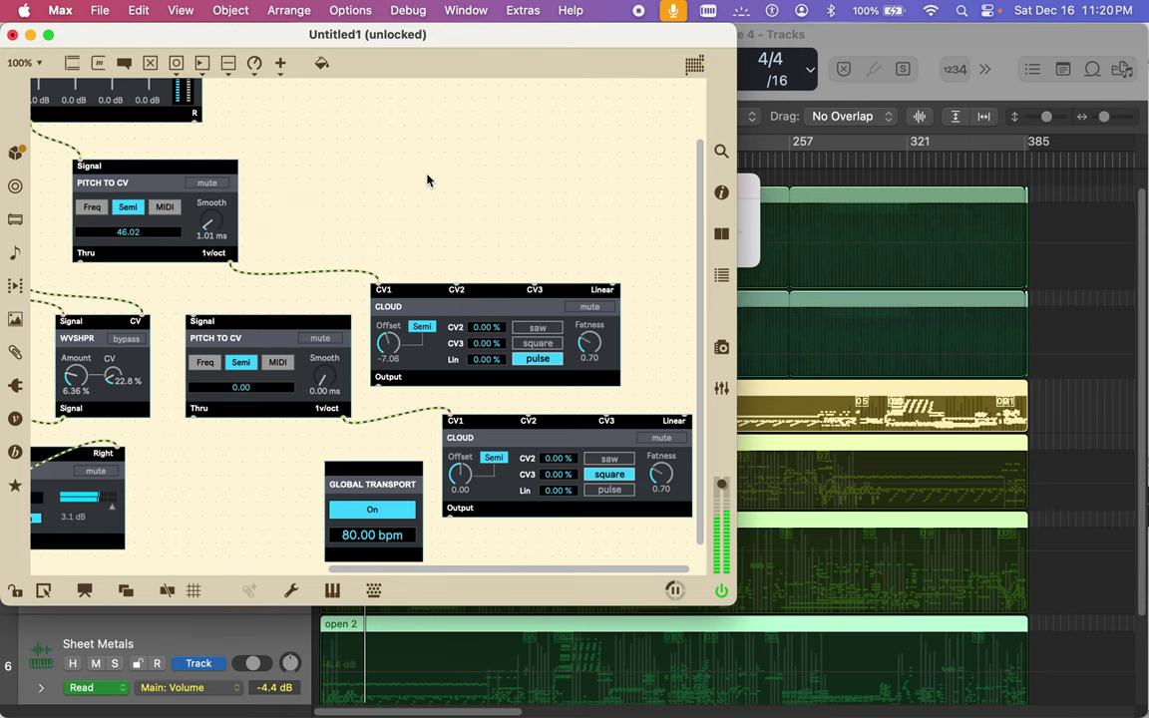
Step: Add a BEAP FM oscillator and place it in the empty area above the upper Cloud module
{"action": "left_click", "coordinate": [14, 453]}
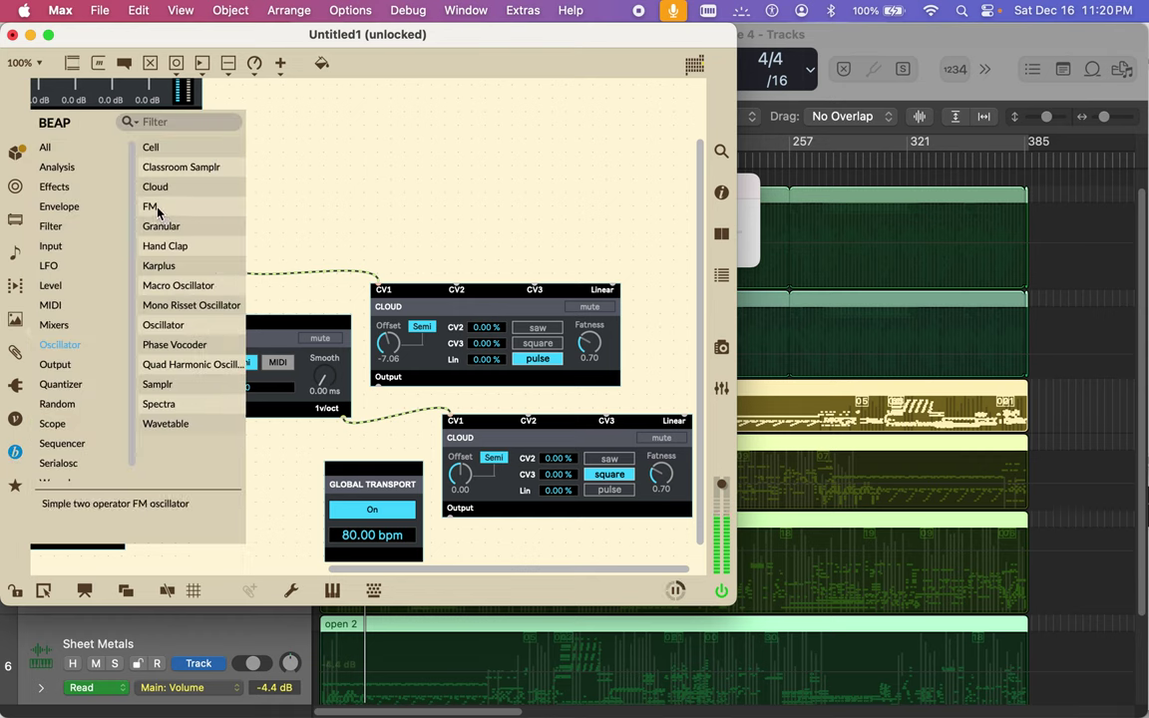
{"action": "left_click", "coordinate": [306, 202]}
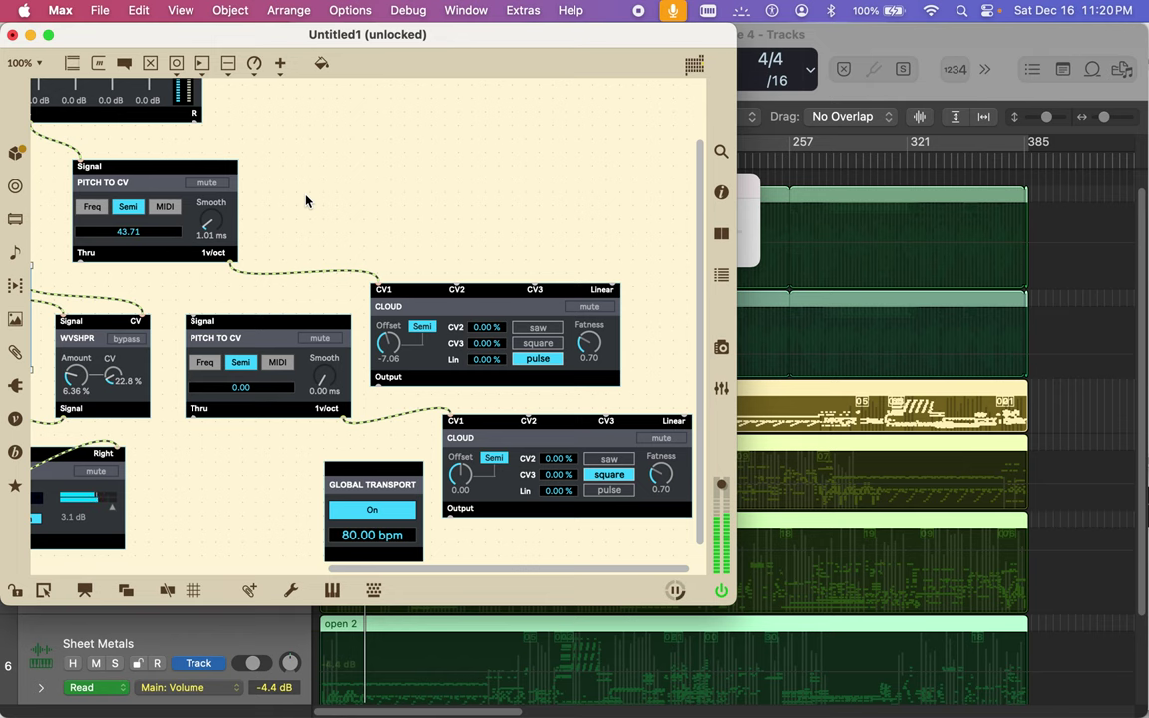
{"action": "scroll", "coordinate": [306, 201], "scroll_direction": "left", "scroll_amount": 8}
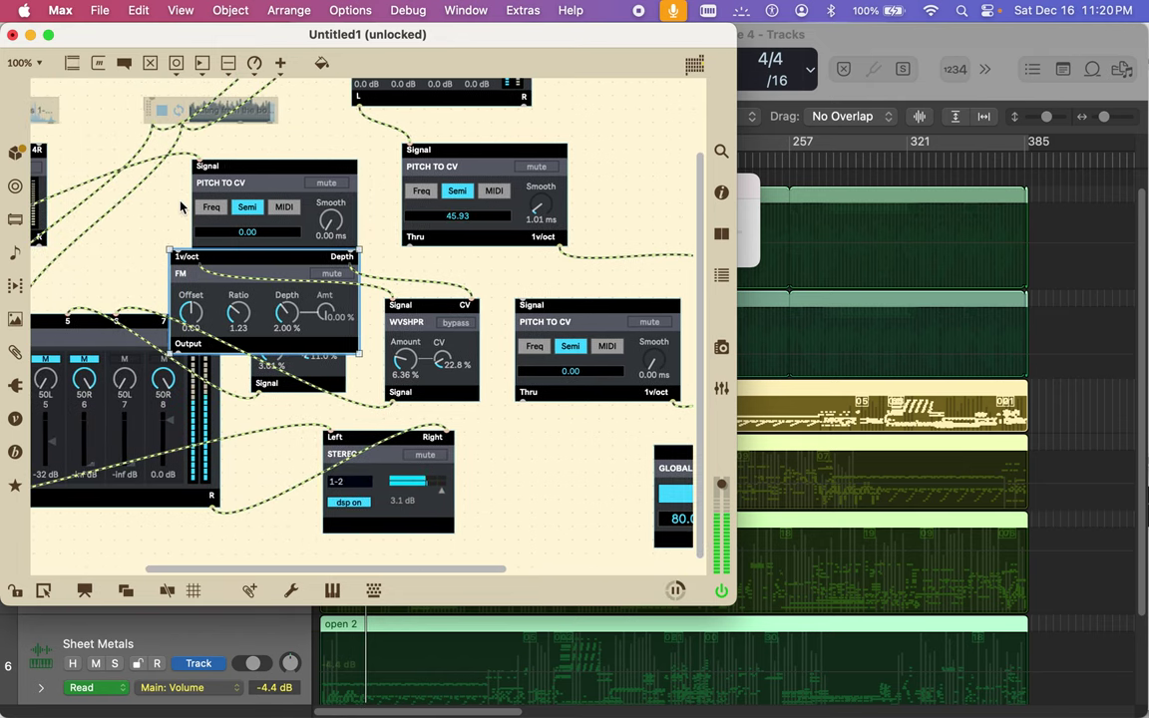
{"action": "left_click_drag", "start_coordinate": [266, 262], "coordinate": [407, 159]}
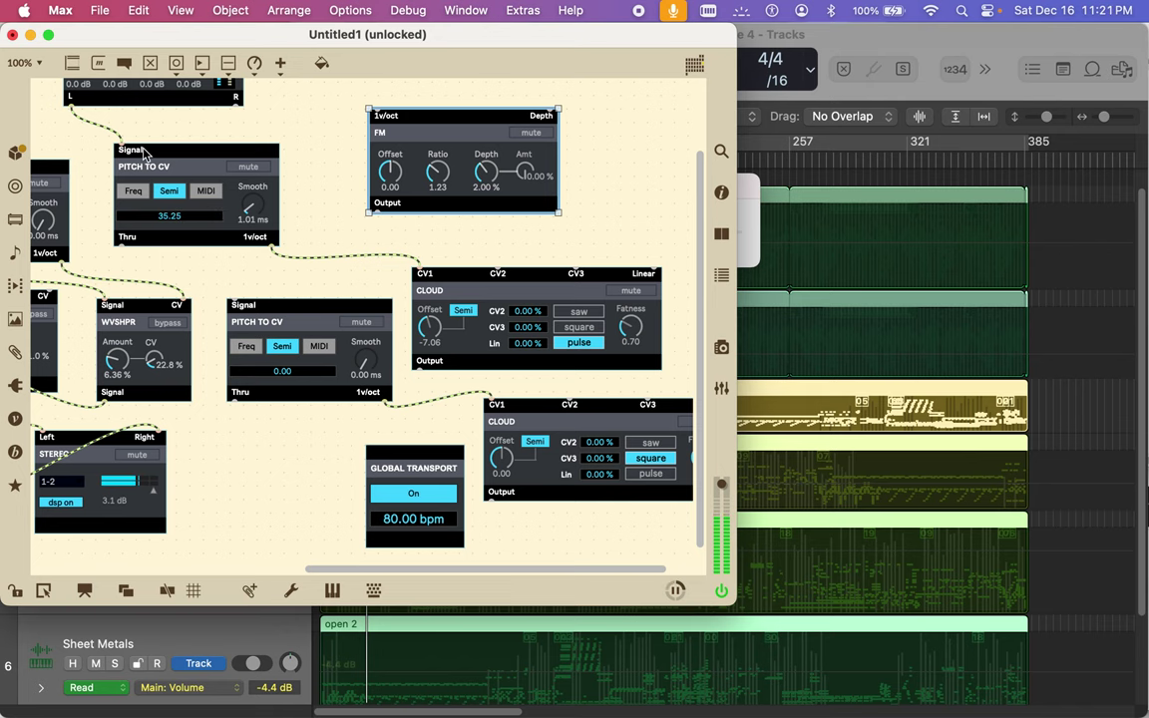
Step: Lock the patch, switch the Pitch to CV module feeding the upper Cloud to Freq mode, and unlock the patch
{"action": "scroll", "coordinate": [143, 149], "scroll_direction": "up", "scroll_amount": 5}
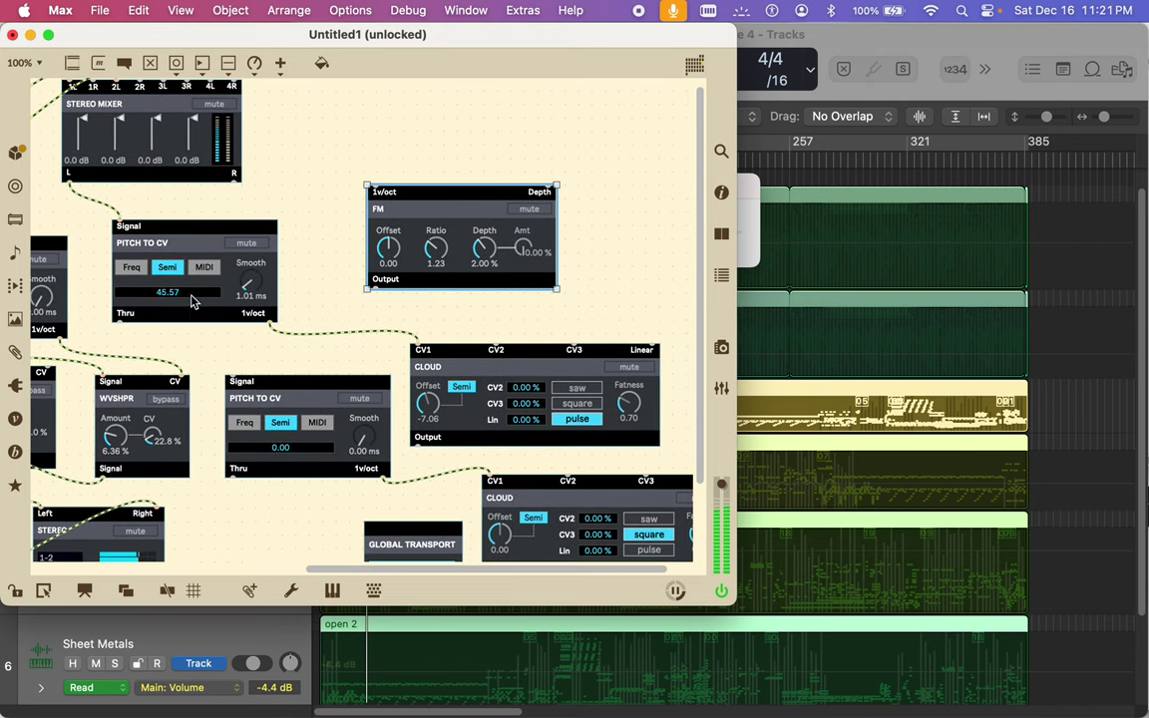
{"action": "left_click", "coordinate": [138, 274]}
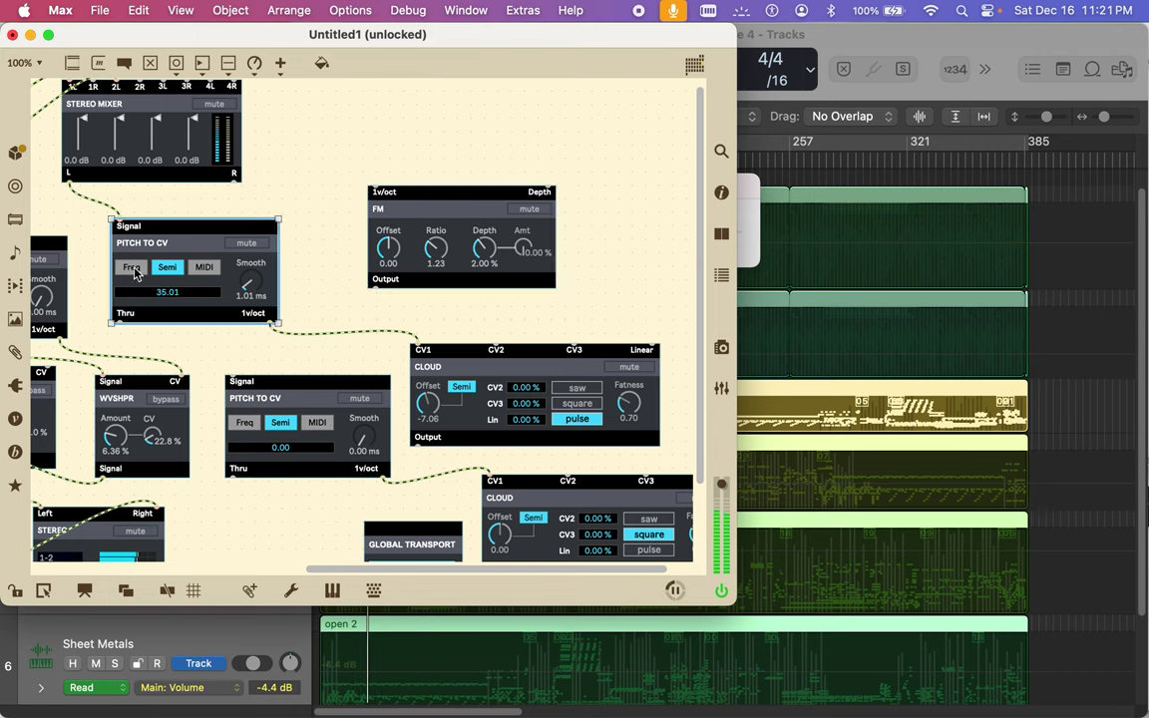
{"action": "left_click", "coordinate": [15, 590]}
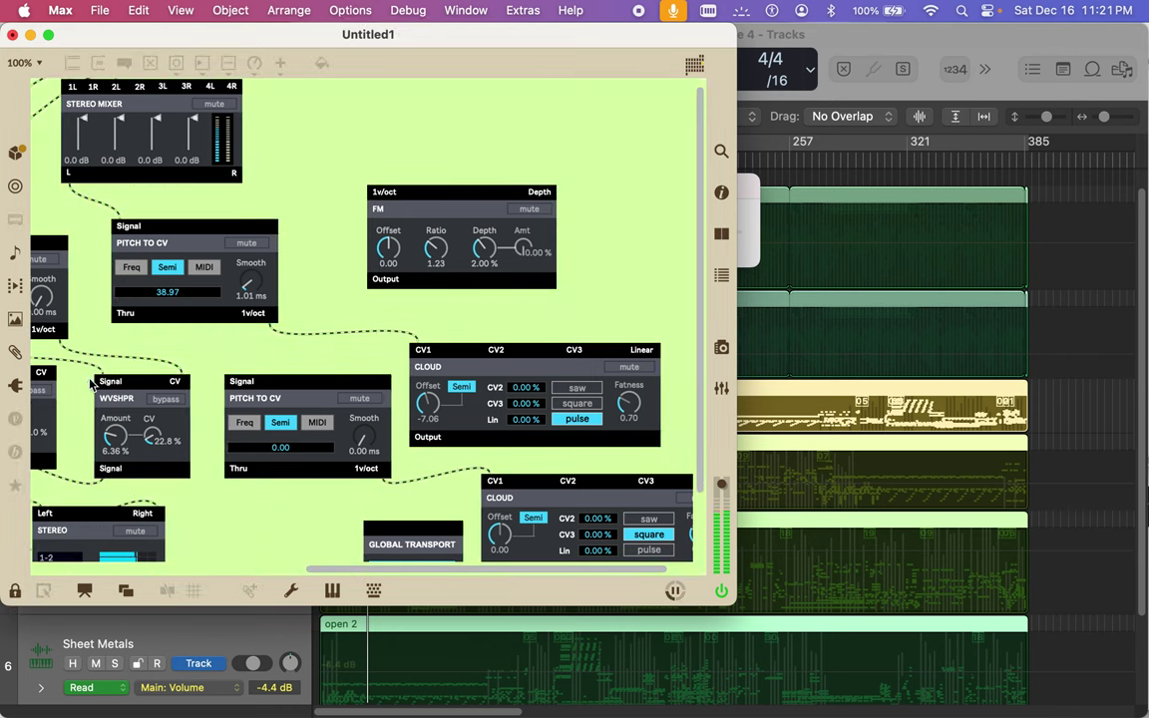
{"action": "left_click", "coordinate": [131, 266]}
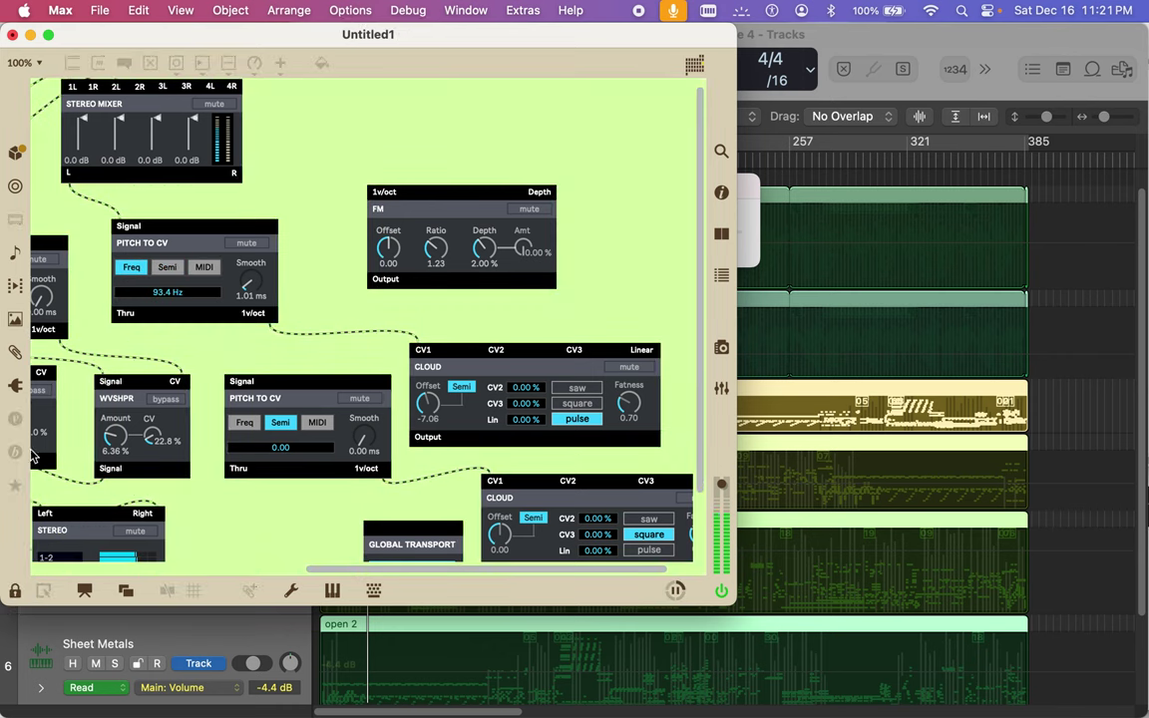
{"action": "left_click", "coordinate": [15, 591]}
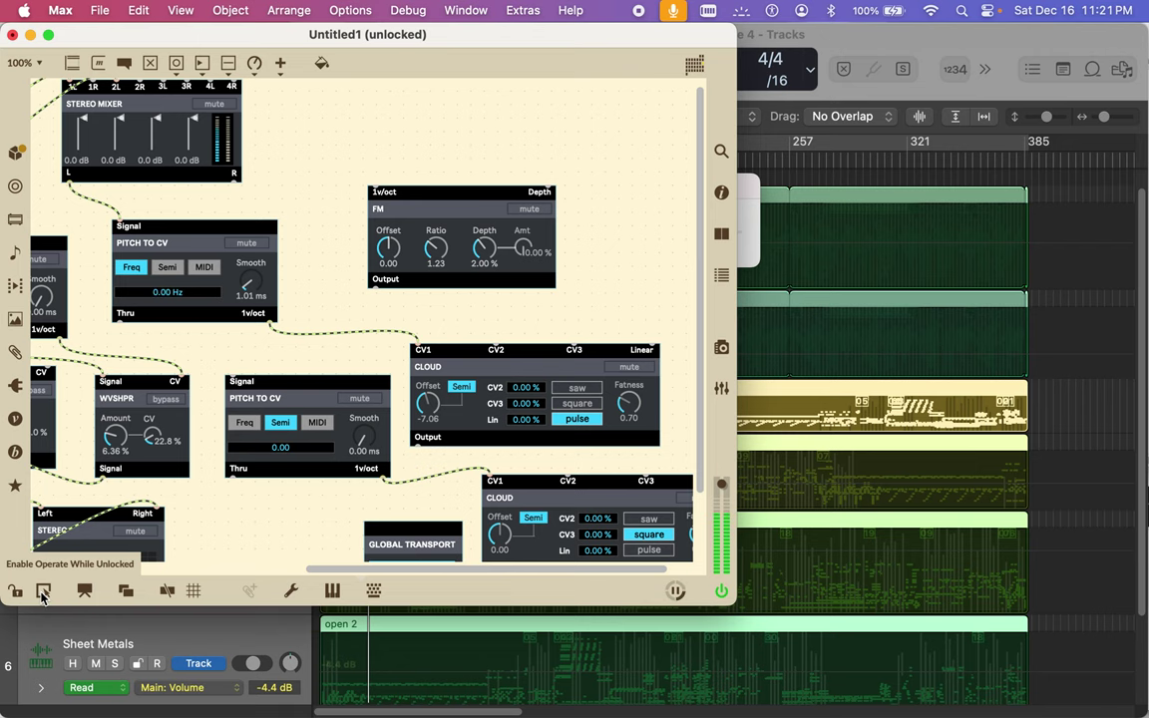
{"action": "left_click", "coordinate": [43, 592]}
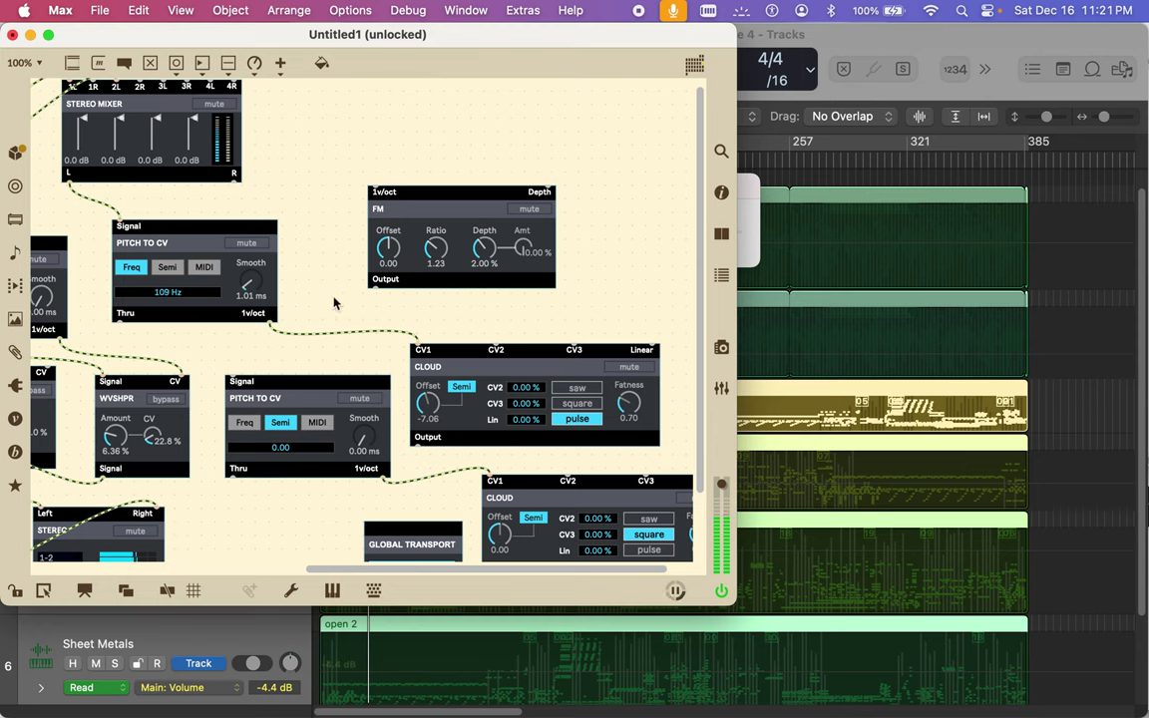
Step: Reroute the upper Pitch to CV module's 1v/oct patch cord from the Cloud's CV1 input to the FM oscillator's 1v/oct input
{"action": "left_click", "coordinate": [404, 337]}
{"action": "left_click", "coordinate": [404, 337]}
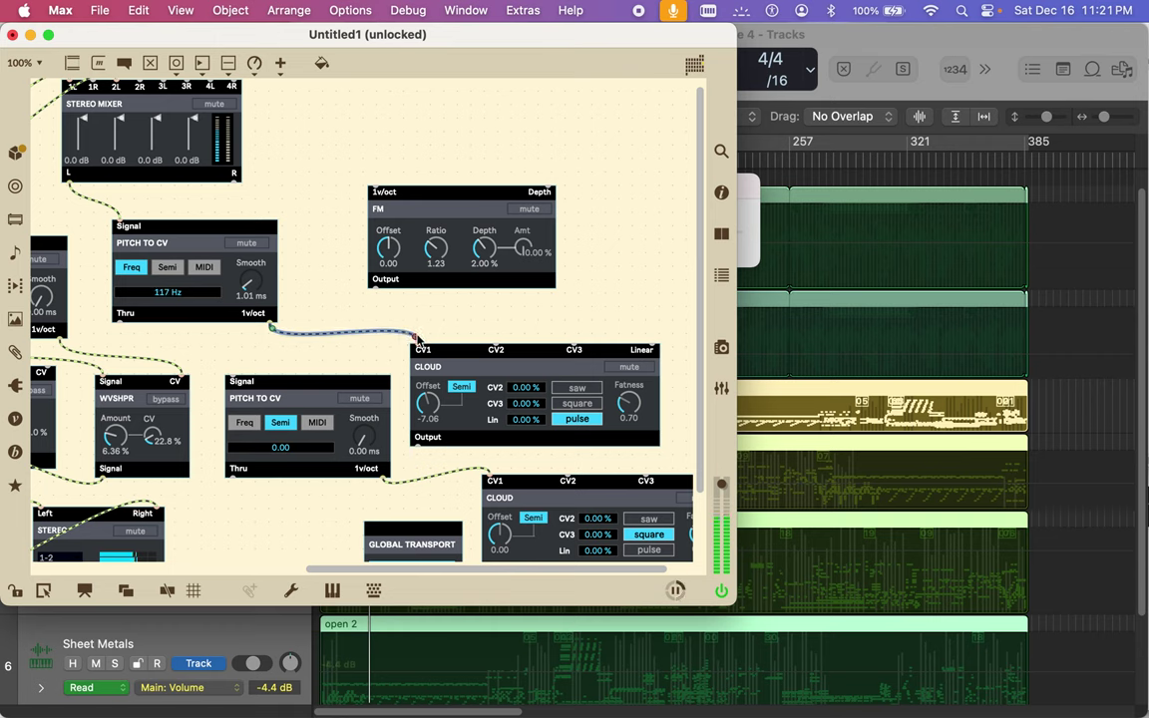
{"action": "left_click_drag", "start_coordinate": [404, 337], "coordinate": [371, 181]}
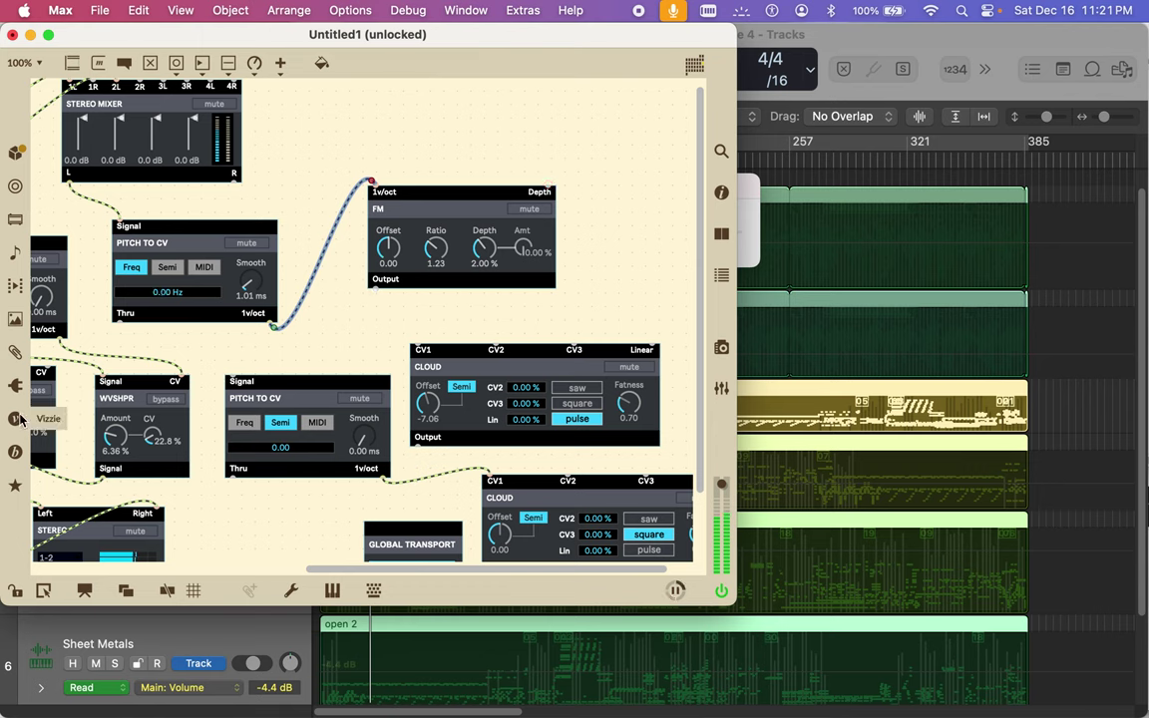
Step: Try out a BEAP Granular oscillator in the area above the Cloud modules and delete it from the patch
{"action": "left_click", "coordinate": [15, 450]}
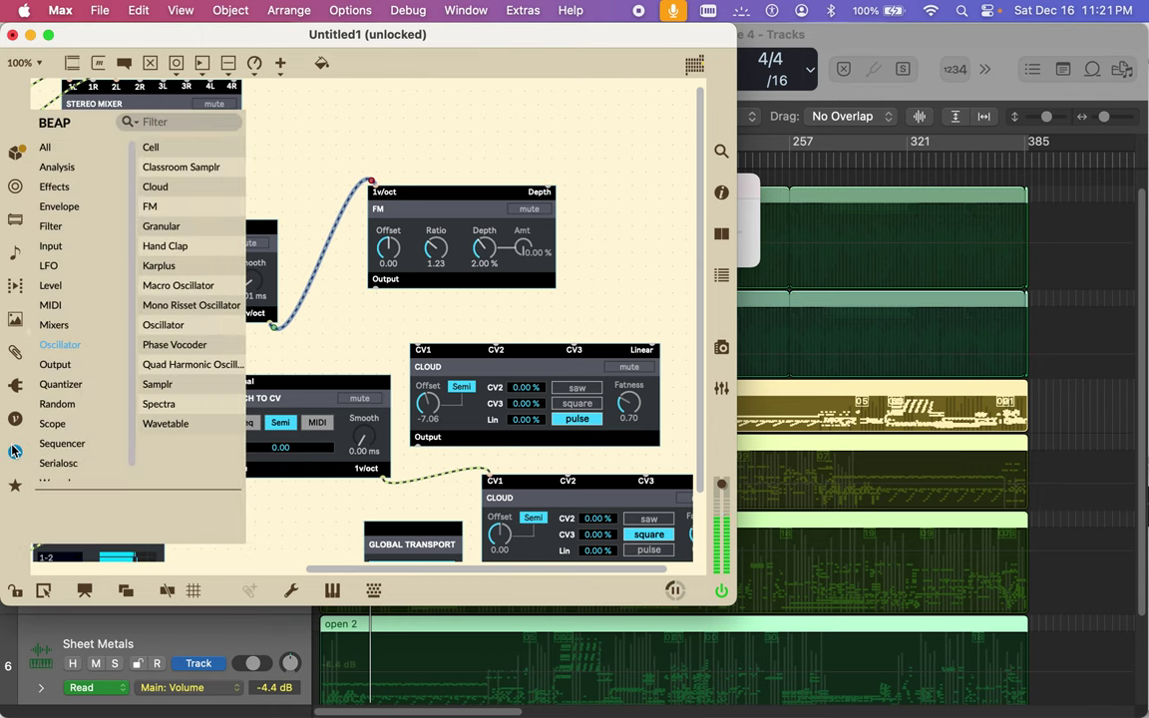
{"action": "left_click", "coordinate": [152, 228]}
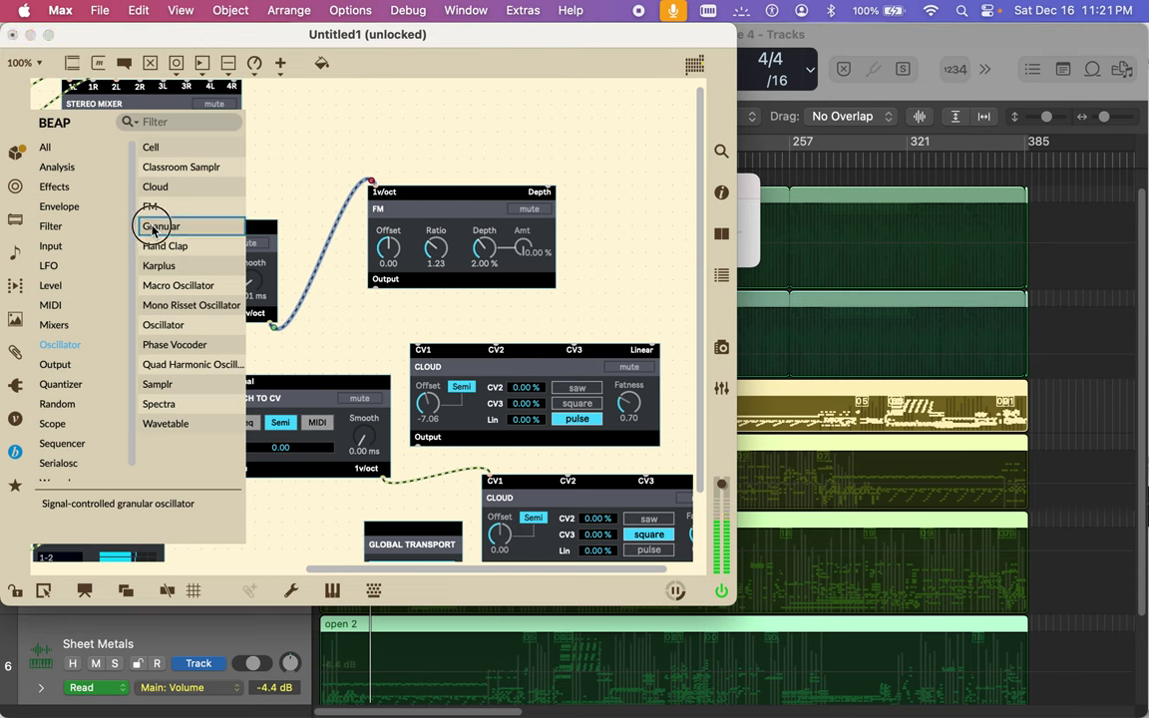
{"action": "left_click_drag", "start_coordinate": [152, 228], "coordinate": [320, 319]}
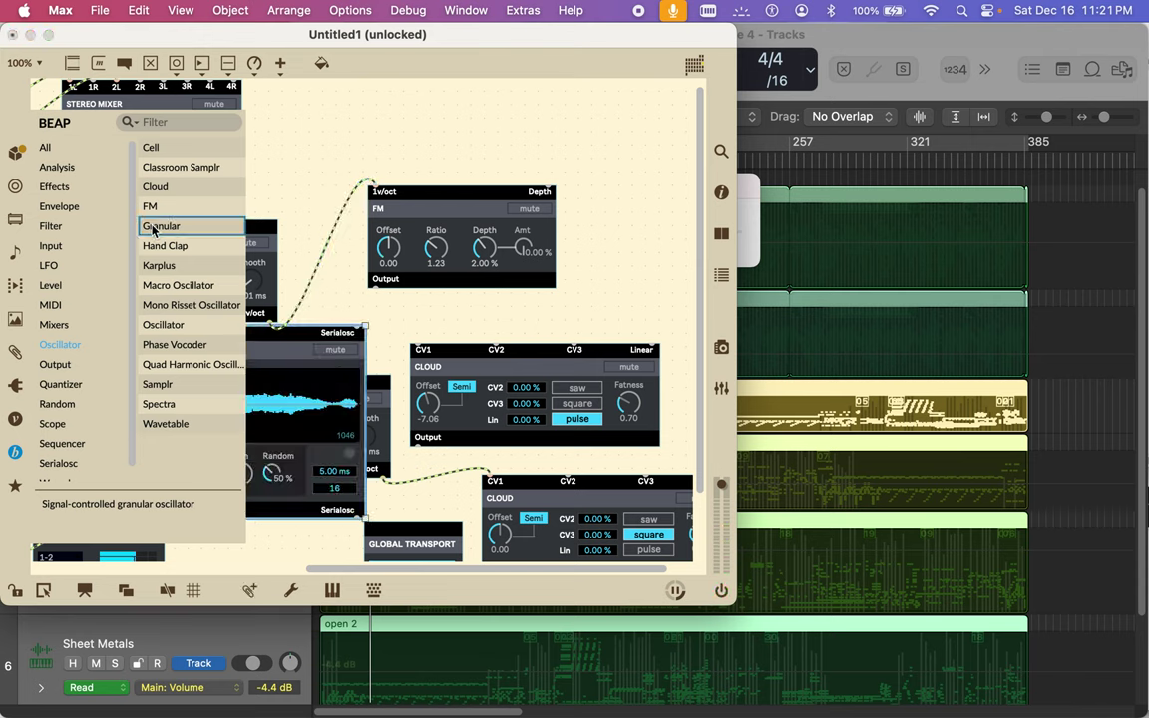
{"action": "left_click", "coordinate": [284, 304]}
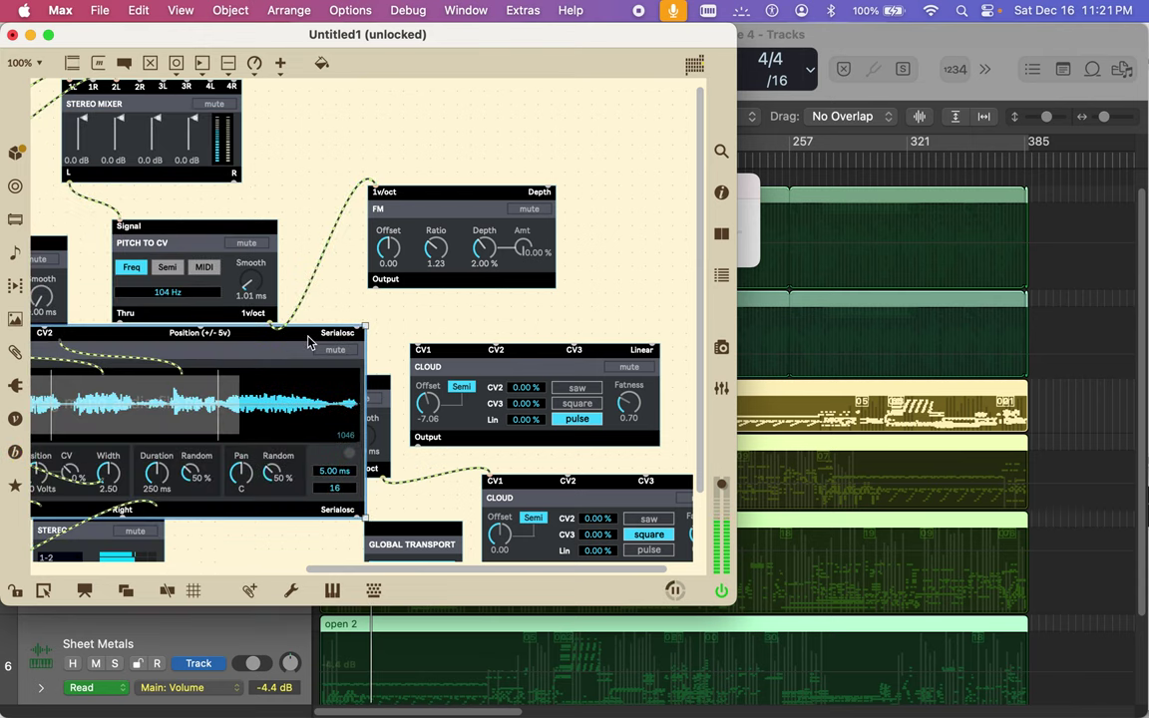
{"action": "left_click_drag", "start_coordinate": [329, 321], "coordinate": [571, 125]}
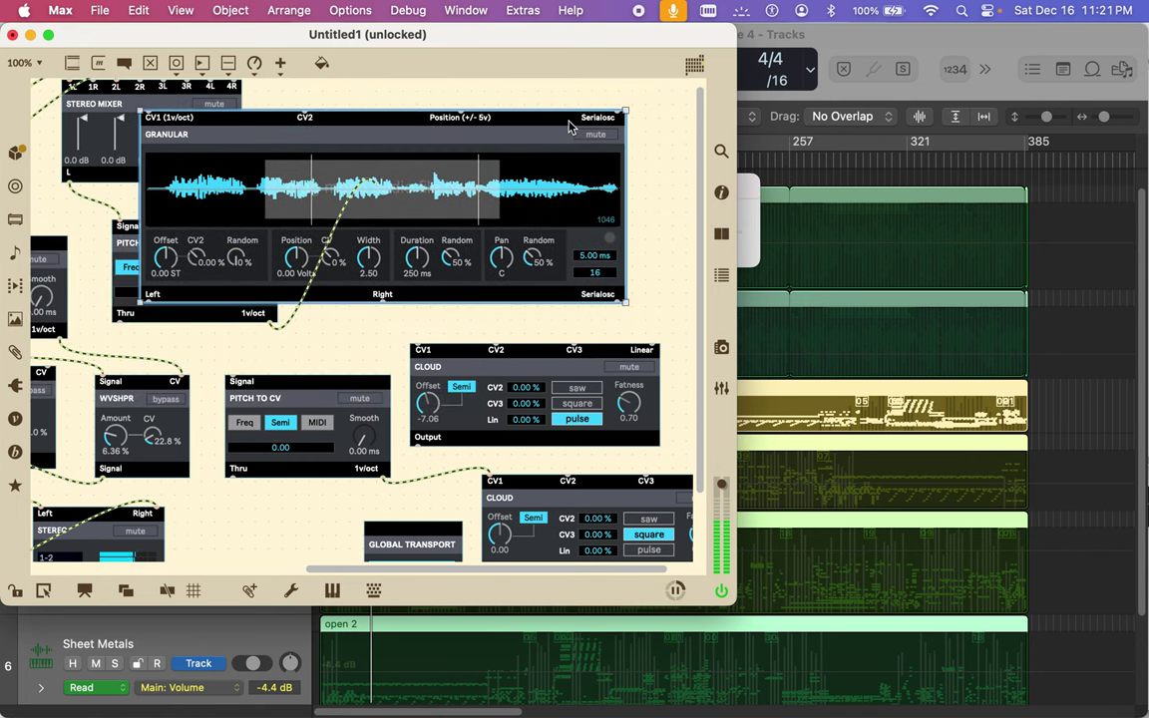
{"action": "key", "text": "BackSpace"}
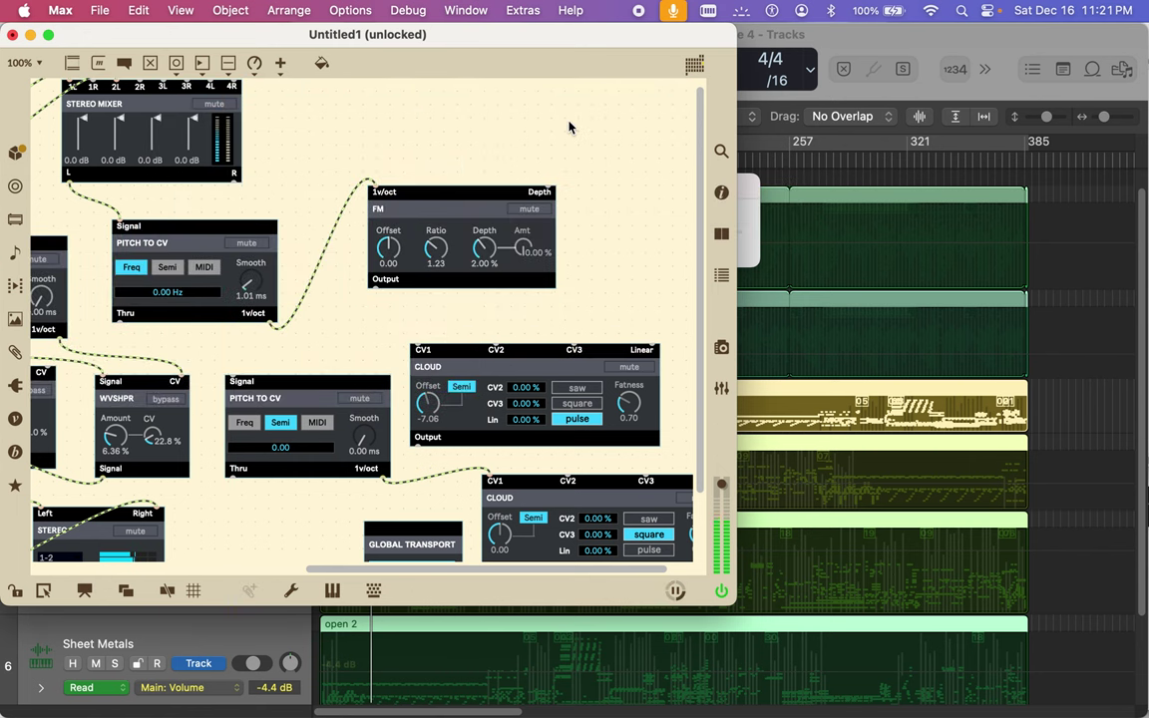
Step: Try out a BEAP Cell oscillator module and delete it from the patch
{"action": "left_click", "coordinate": [15, 452]}
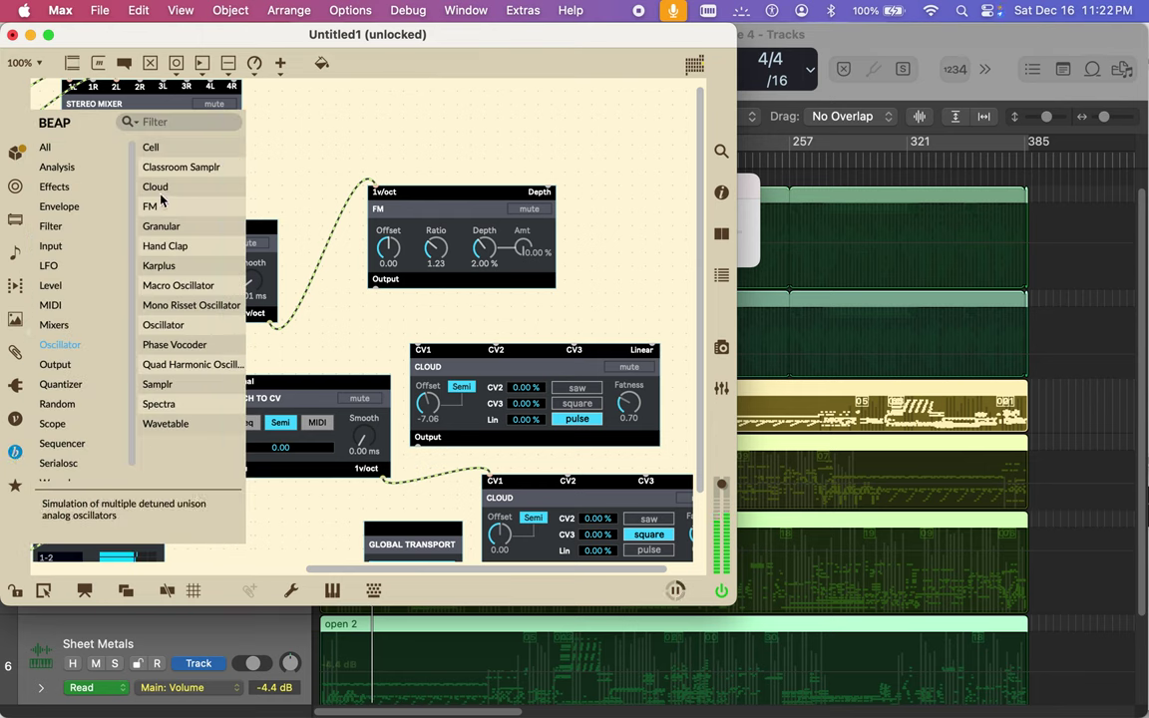
{"action": "left_click", "coordinate": [159, 149]}
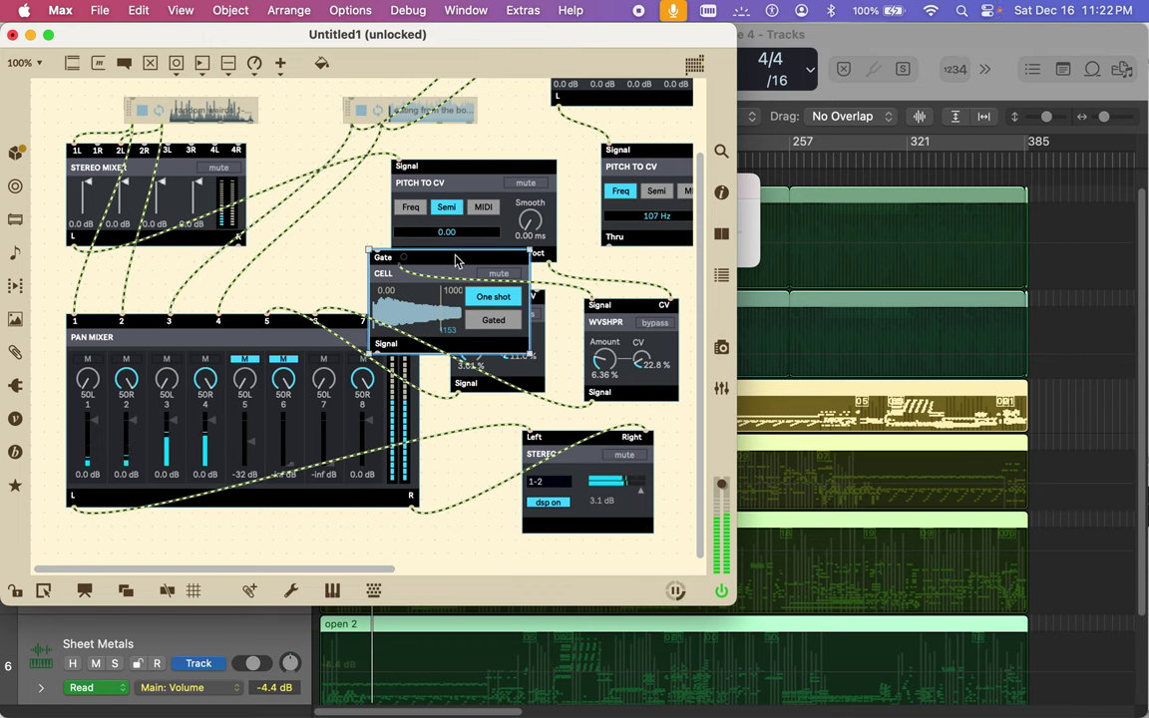
{"action": "key", "text": "BackSpace"}
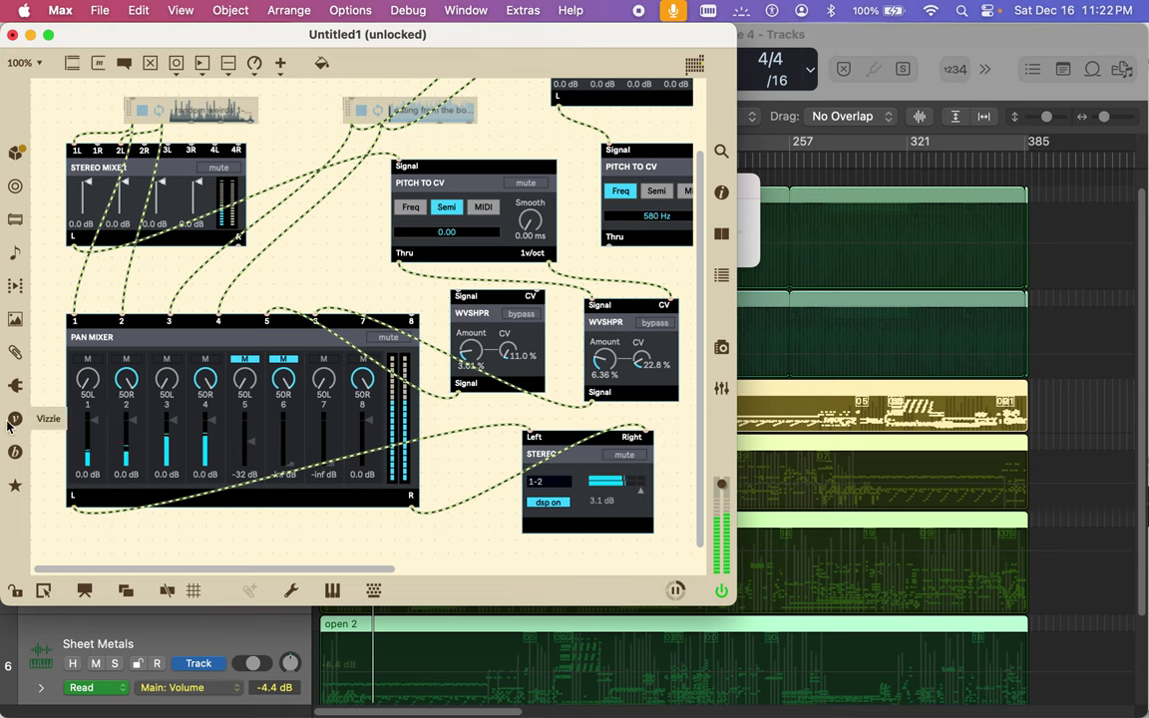
Step: Try out a BEAP Classroom Samplr module, move it away from the Pan Mixer, and delete it
{"action": "left_click", "coordinate": [15, 454]}
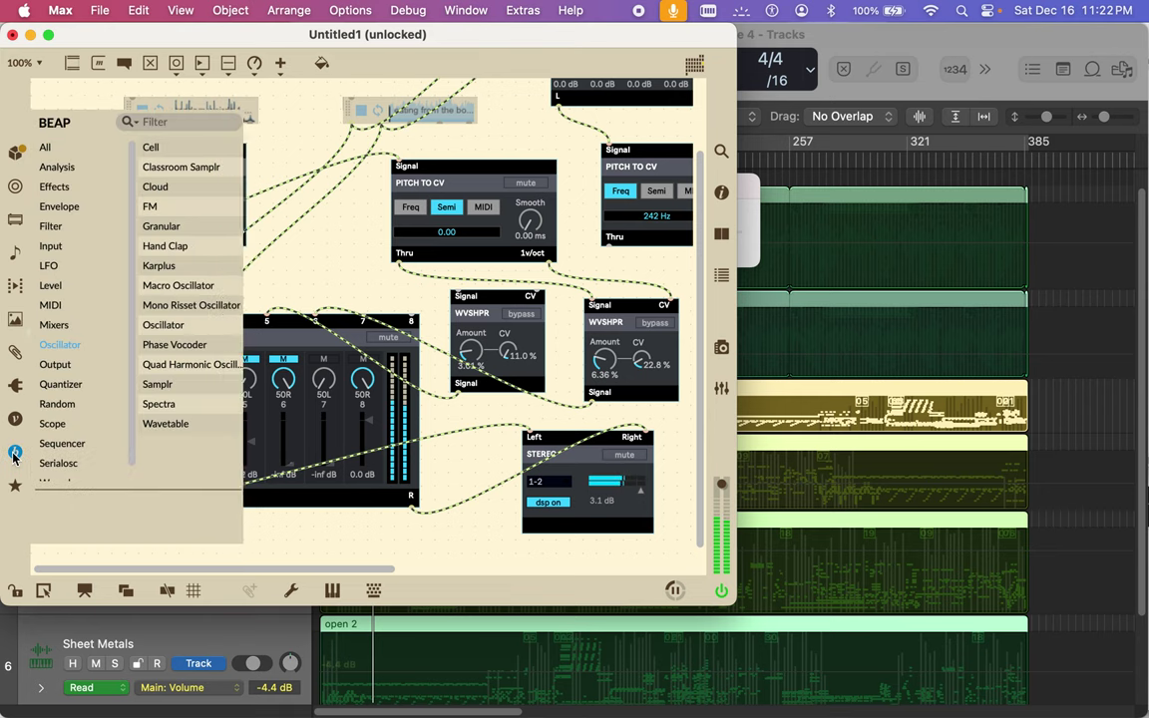
{"action": "left_click", "coordinate": [176, 170]}
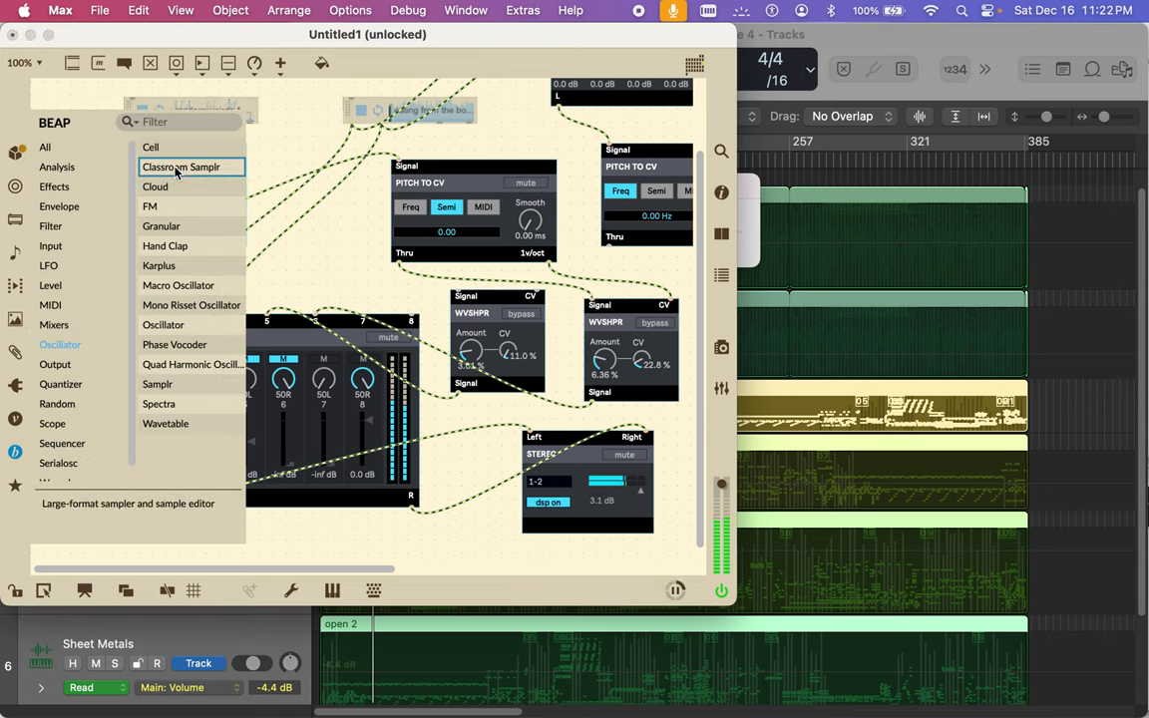
{"action": "double_click", "coordinate": [176, 169]}
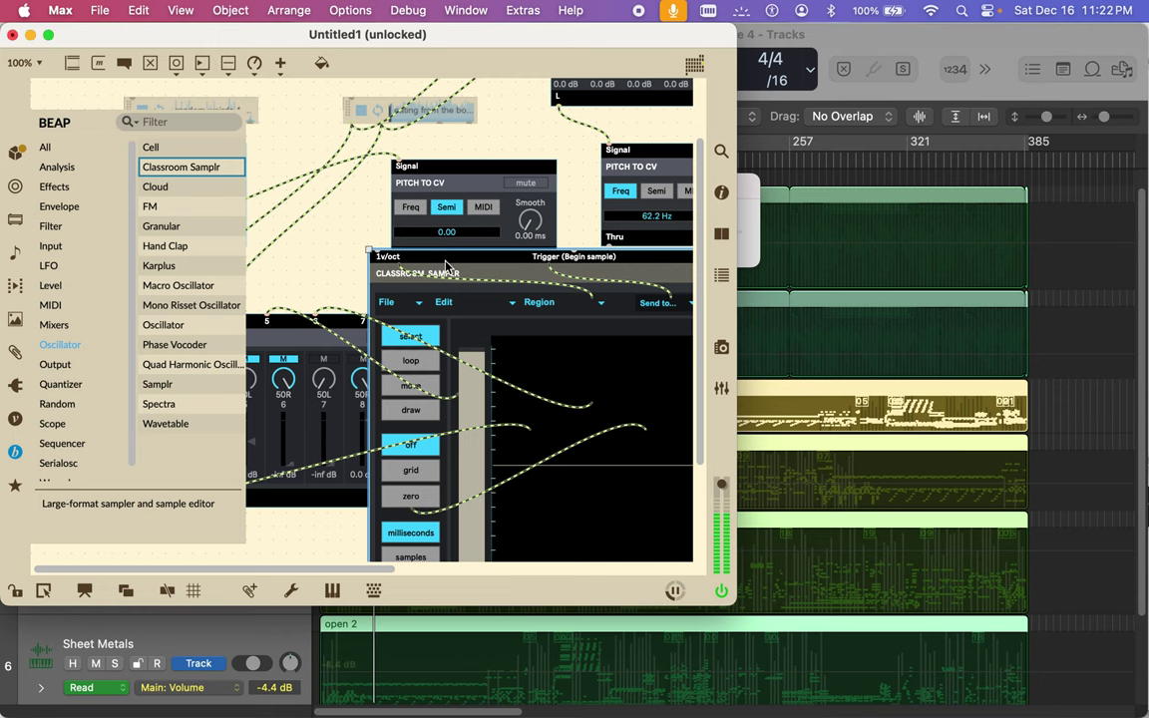
{"action": "left_click", "coordinate": [404, 230]}
{"action": "left_click_drag", "start_coordinate": [412, 235], "coordinate": [516, 92]}
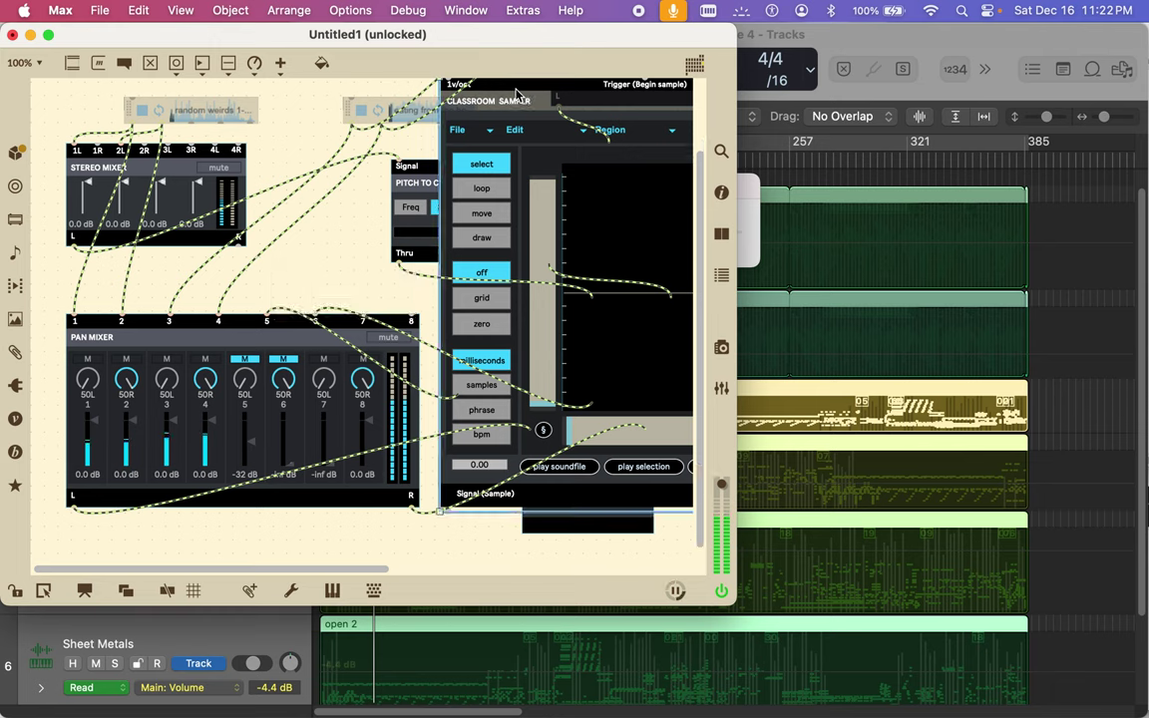
{"action": "key", "text": "BackSpace"}
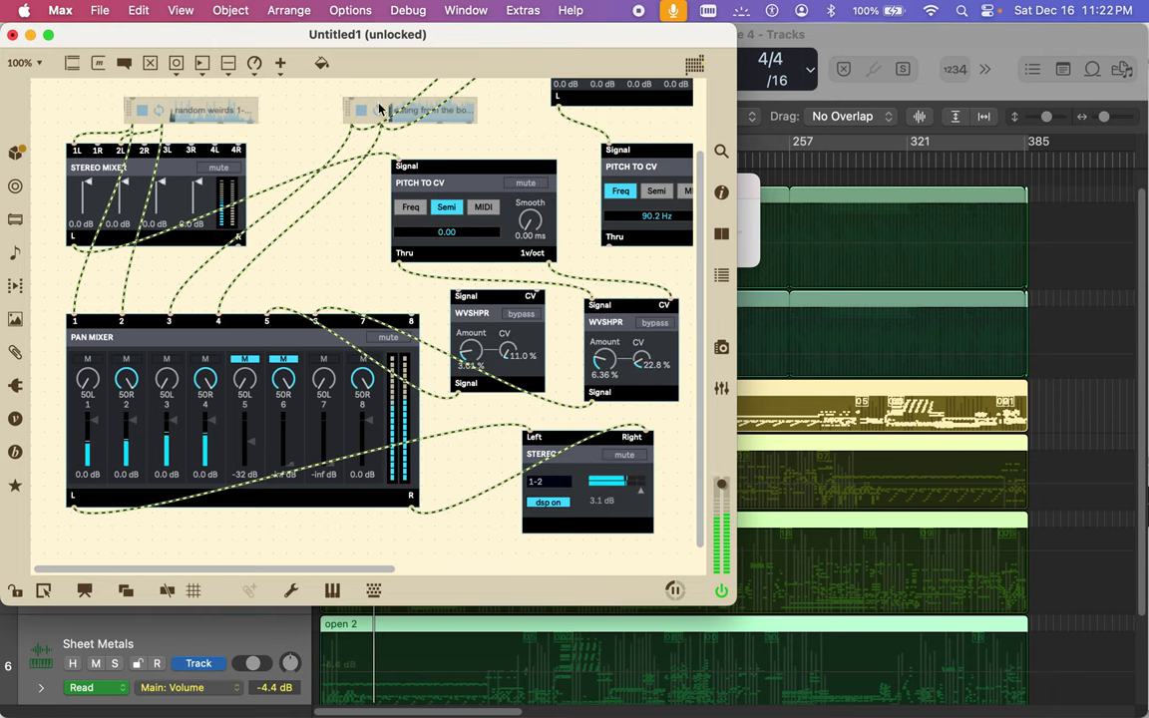
Step: Try out a BEAP Karplus oscillator module and delete it from the patch
{"action": "left_click", "coordinate": [15, 417]}
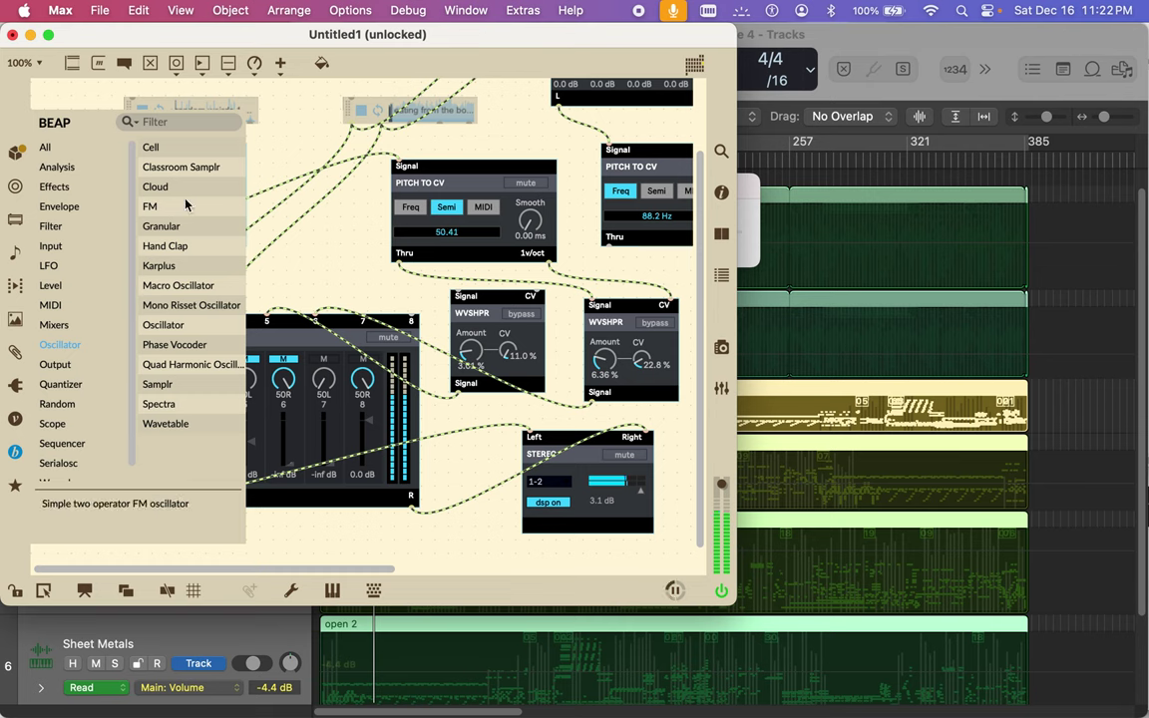
{"action": "left_click_drag", "start_coordinate": [173, 266], "coordinate": [371, 252]}
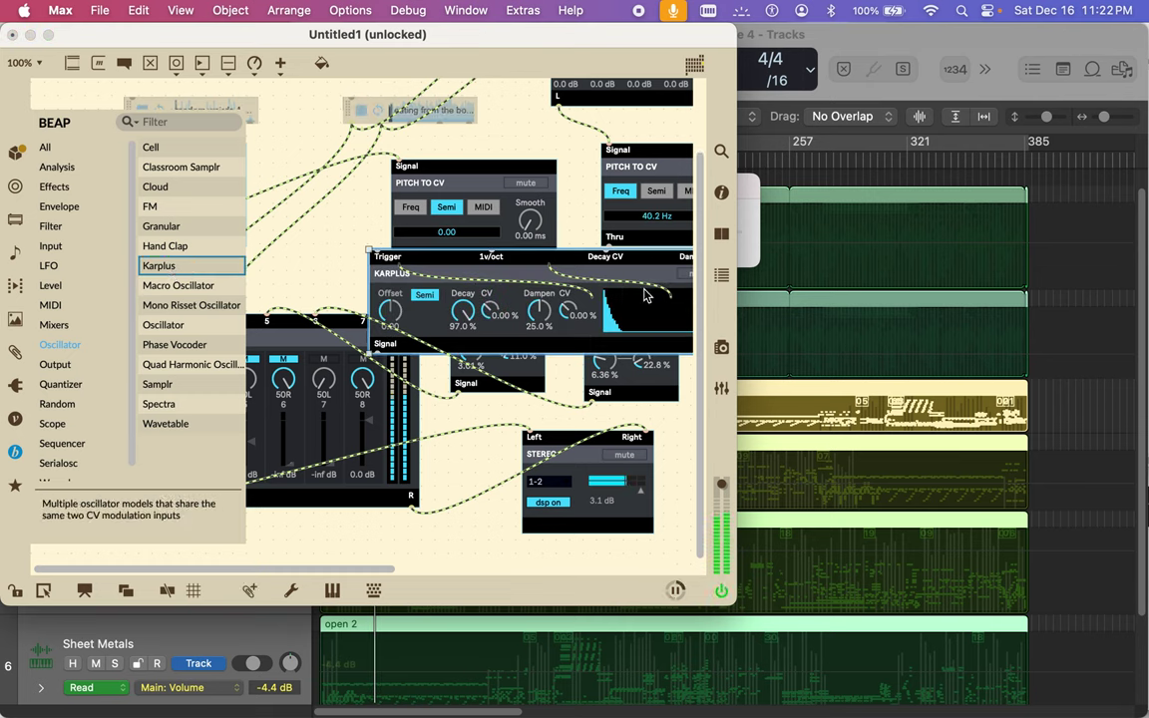
{"action": "left_click", "coordinate": [525, 265]}
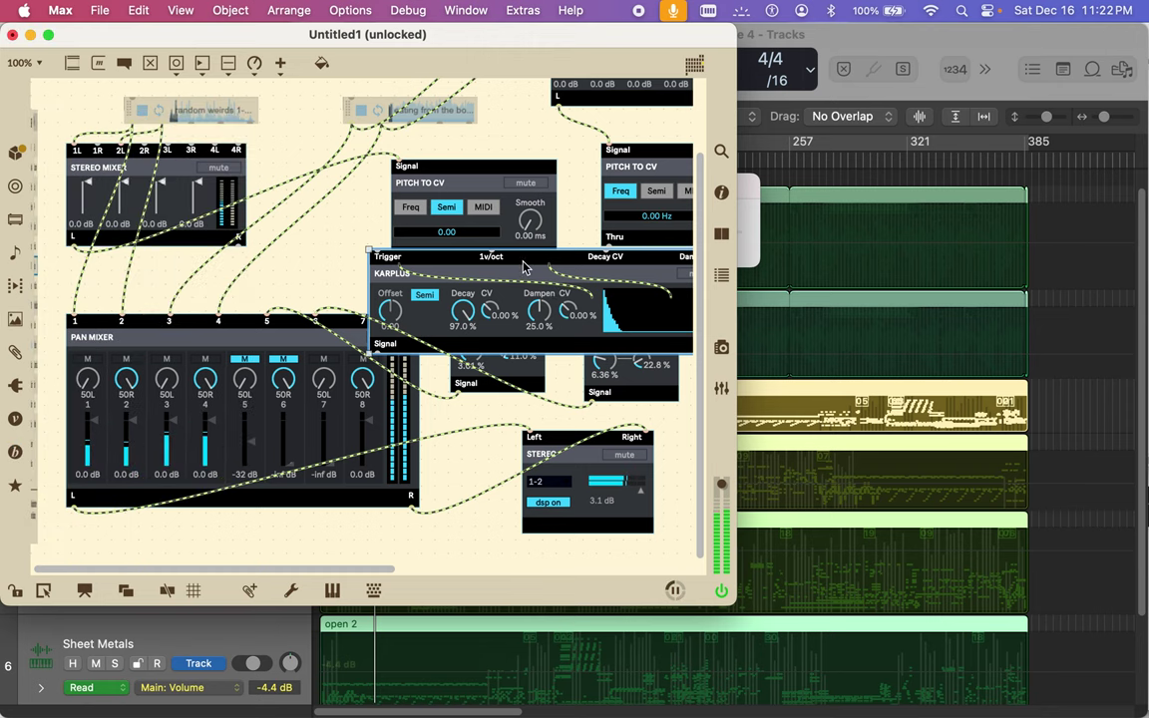
{"action": "key", "text": "BackSpace"}
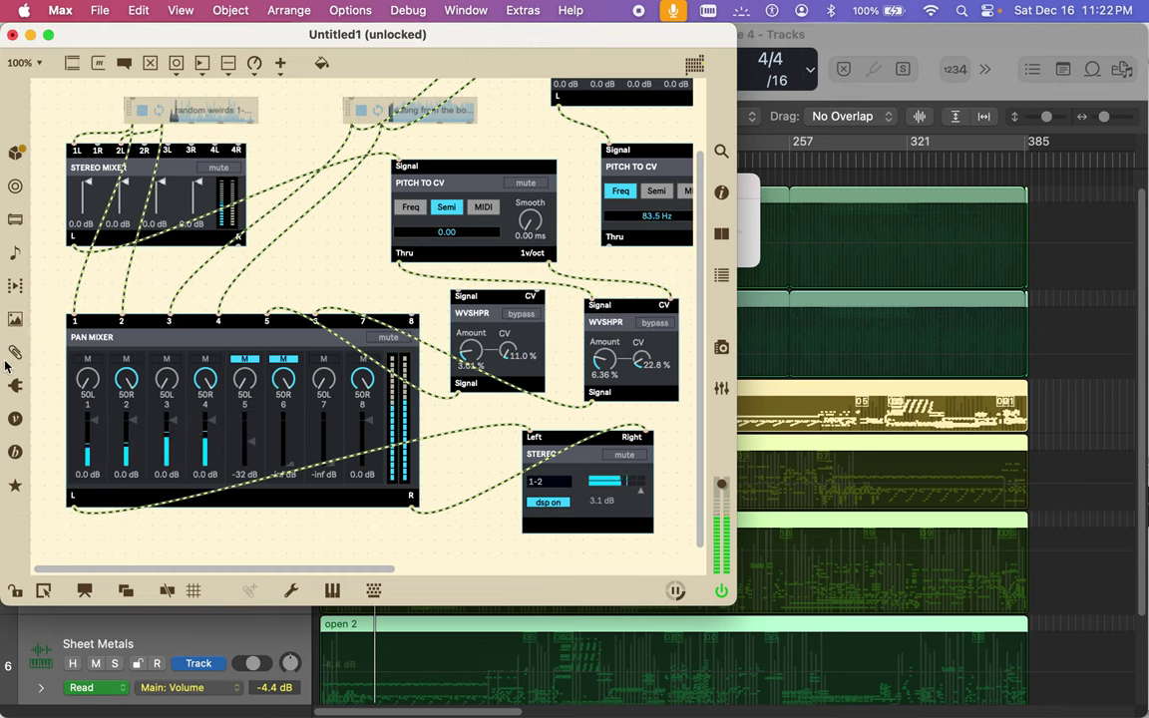
Step: Add BEAP Macro Oscillator, Mono Risset Oscillator and Oscillator modules, and place the Oscillator below the Pitch to CV module that feeds the lower Cloud
{"action": "left_click", "coordinate": [14, 452]}
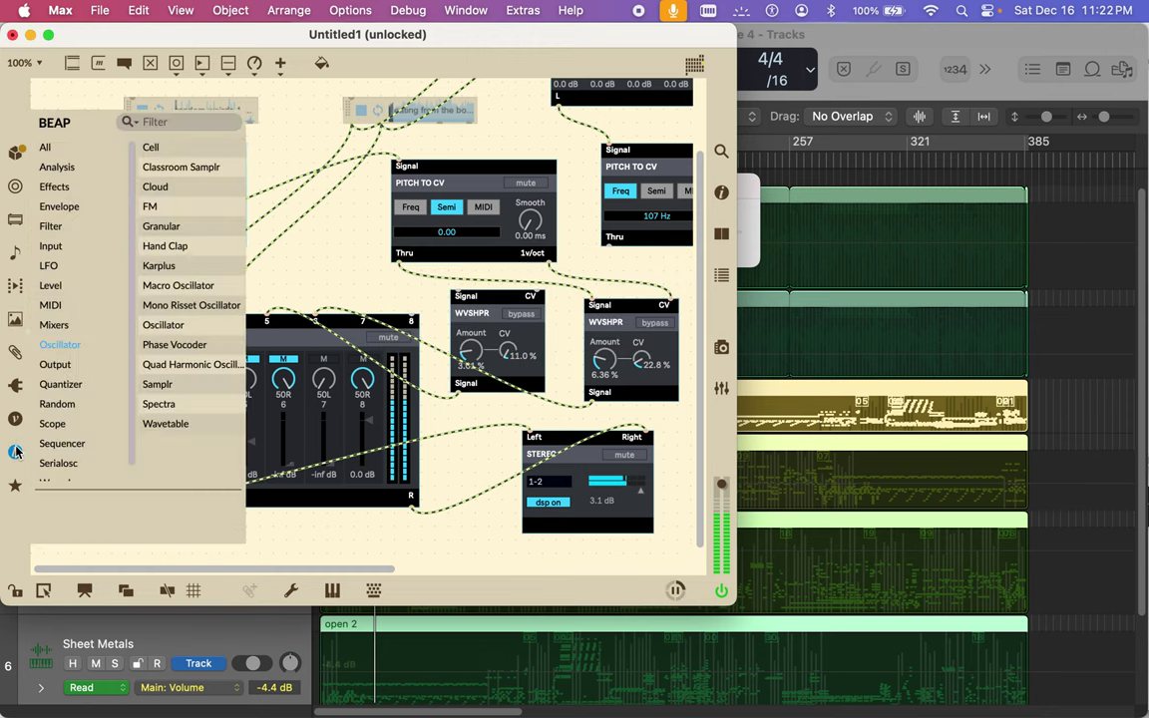
{"action": "double_click", "coordinate": [181, 288]}
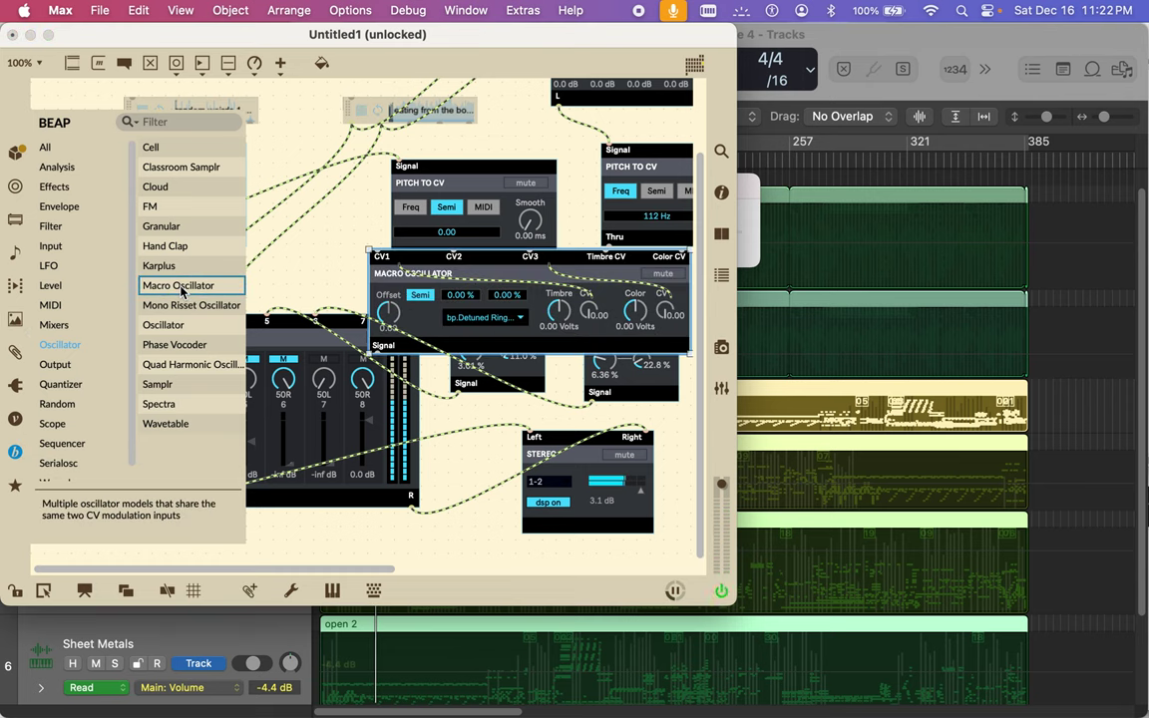
{"action": "double_click", "coordinate": [184, 308]}
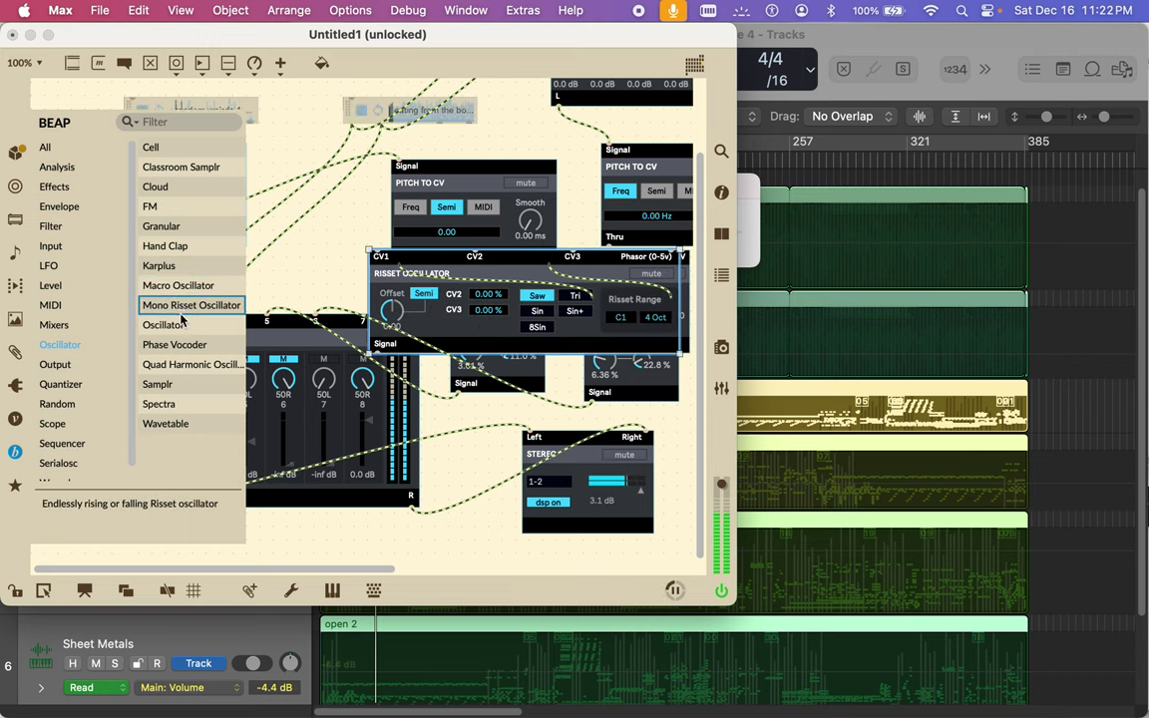
{"action": "double_click", "coordinate": [182, 325]}
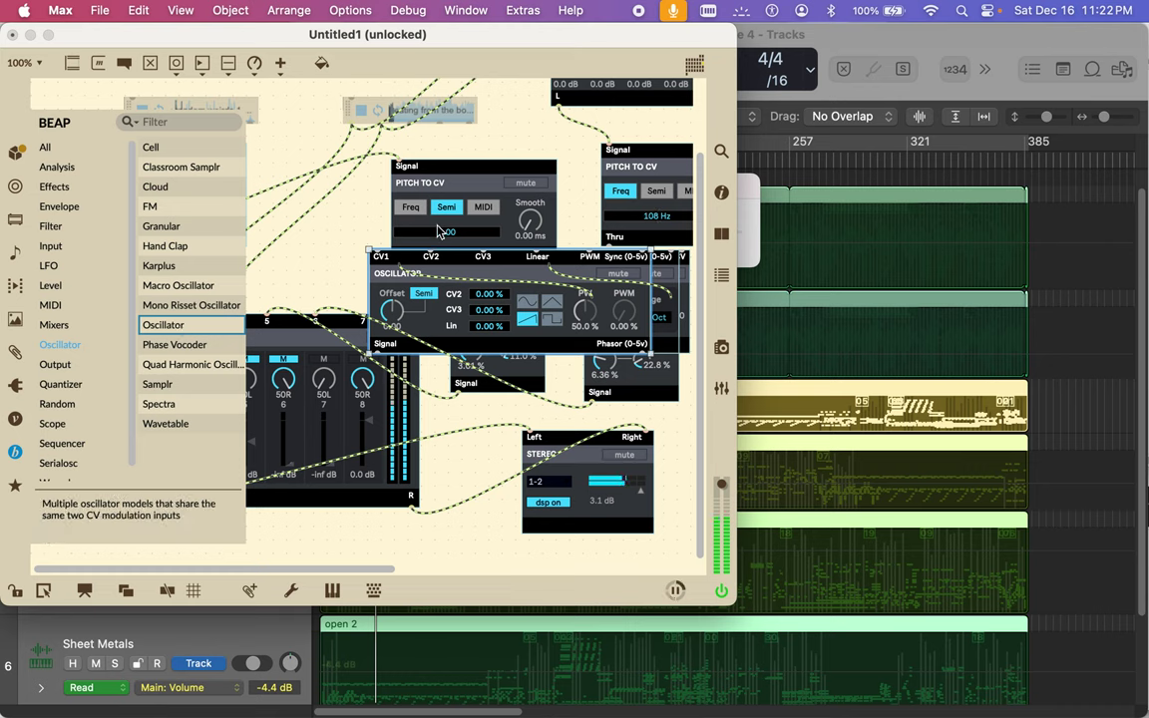
{"action": "left_click", "coordinate": [486, 126]}
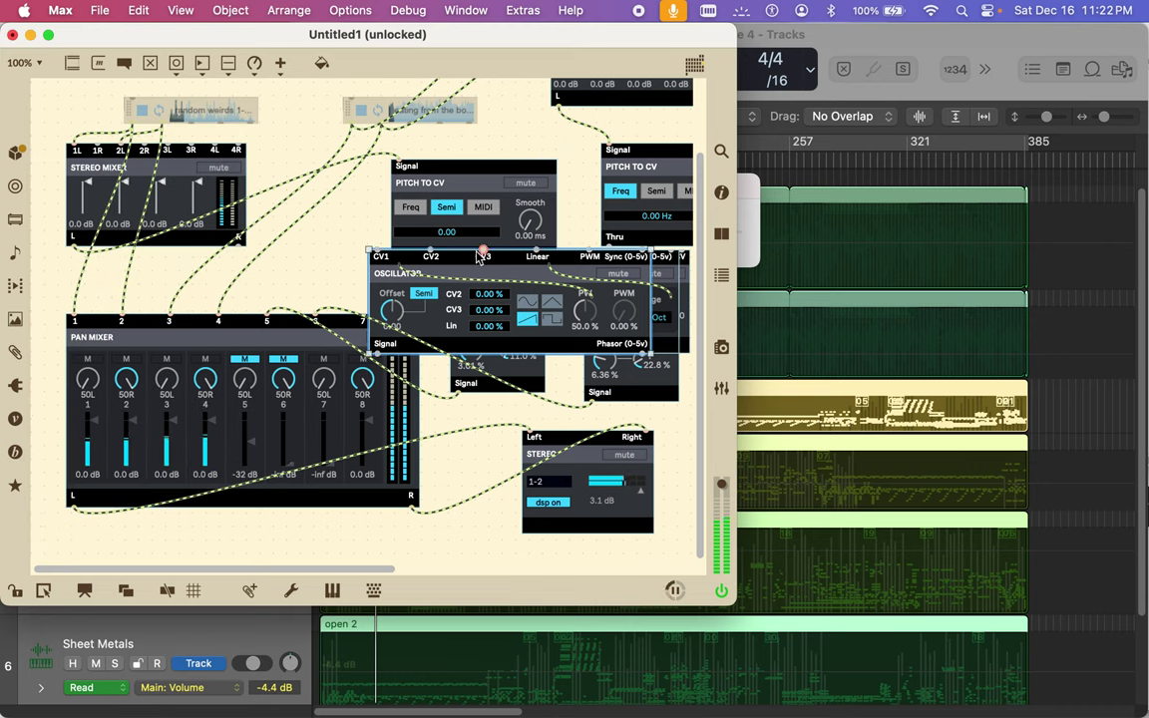
{"action": "left_click_drag", "start_coordinate": [456, 266], "coordinate": [458, 451]}
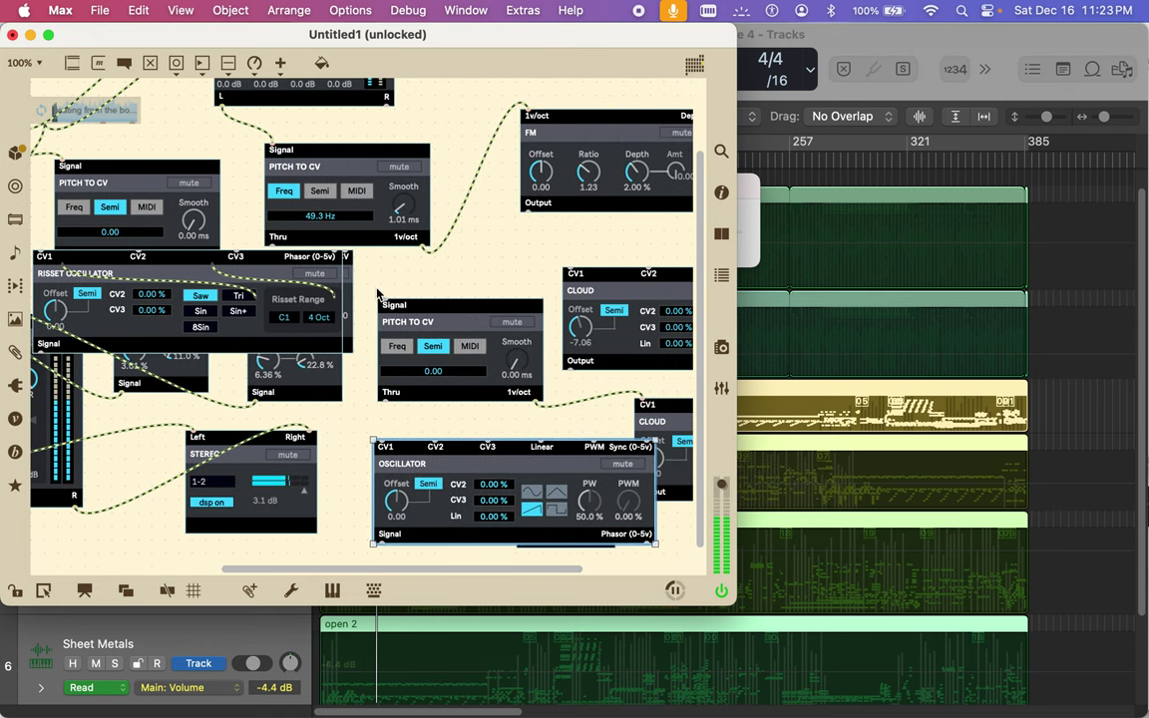
Step: Delete the overlapping Risset and Macro Oscillator modules and move the WVSHPR module beneath them slightly upward
{"action": "left_click", "coordinate": [322, 277]}
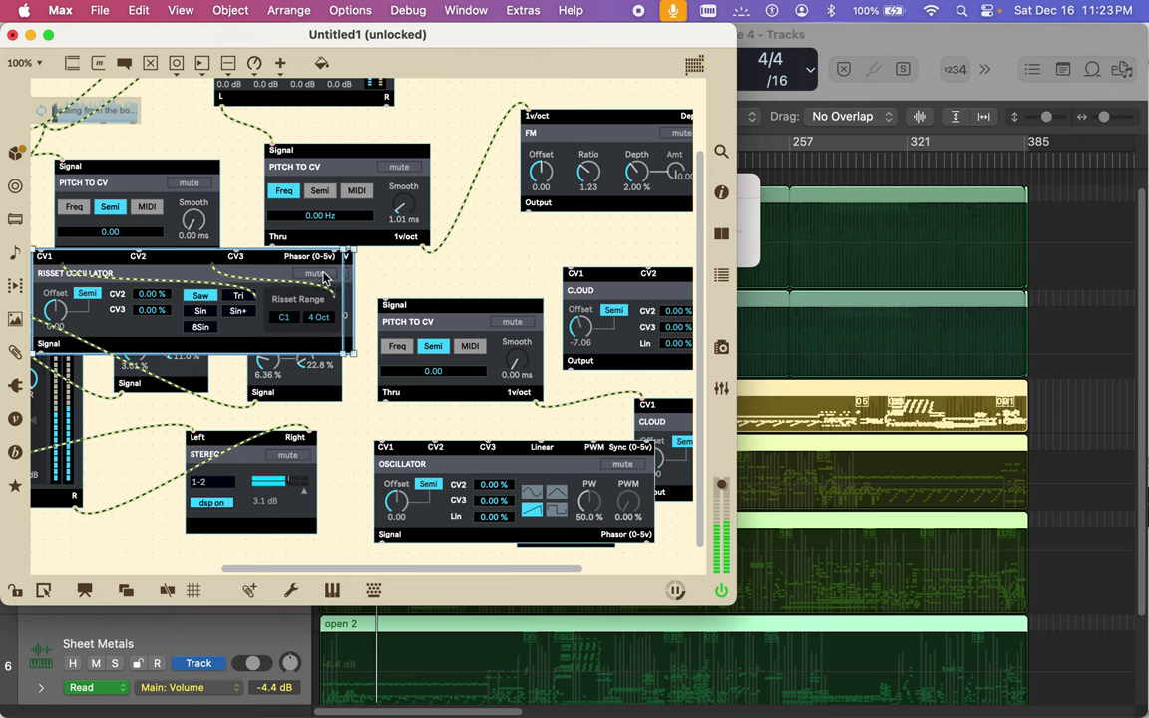
{"action": "key", "text": "BackSpace"}
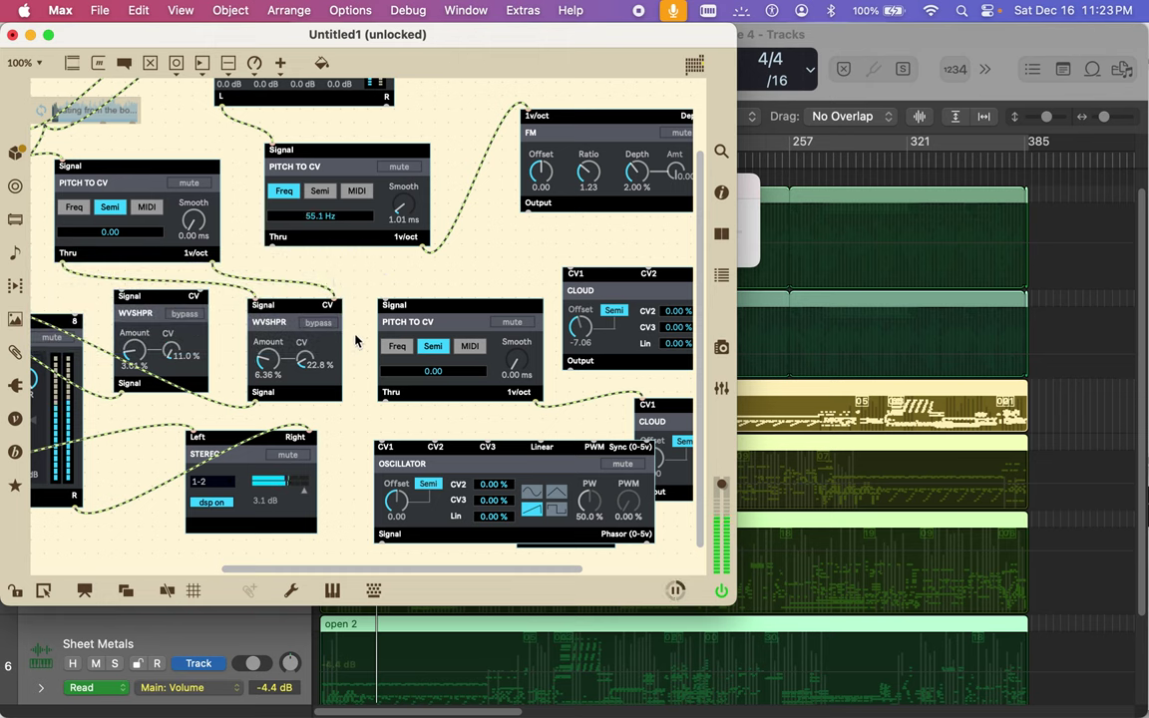
{"action": "left_click_drag", "start_coordinate": [320, 312], "coordinate": [317, 290]}
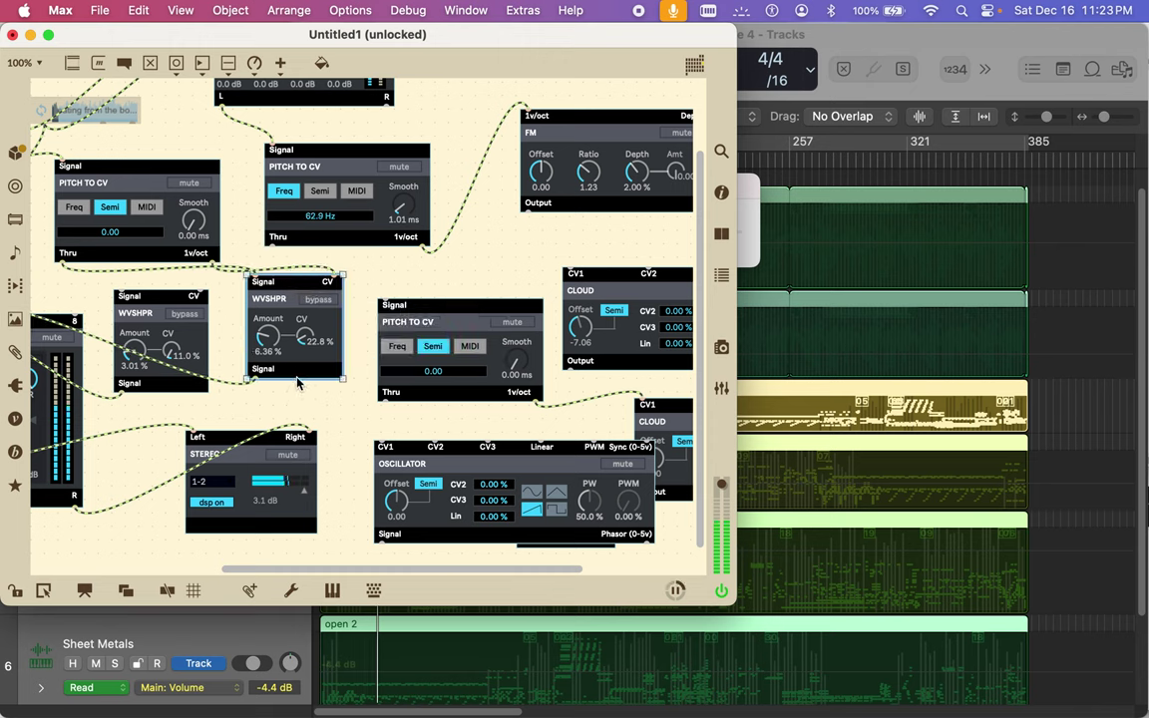
Step: Delete both WVSHPR waveshaper modules from the patch
{"action": "key", "text": "BackSpace"}
{"action": "left_click", "coordinate": [166, 297]}
{"action": "key", "text": "BackSpace"}
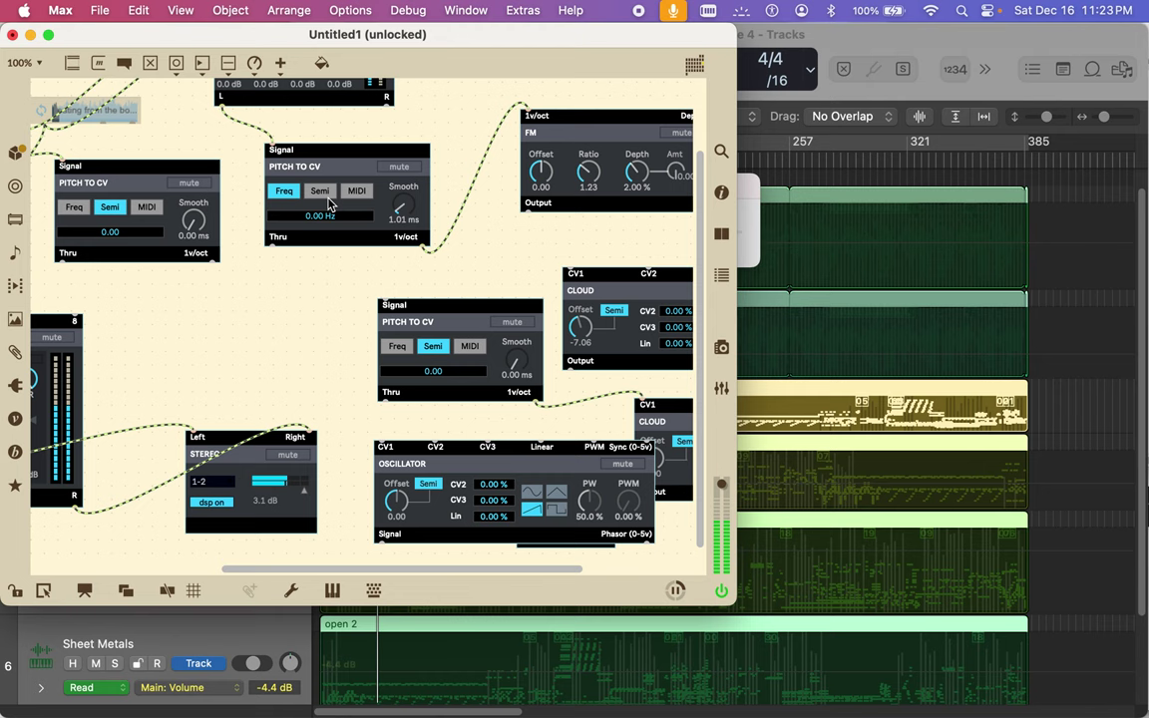
Step: Move the Oscillator module up beside the FM module and delete the FM module
{"action": "scroll", "coordinate": [438, 183], "scroll_direction": "right", "scroll_amount": 5}
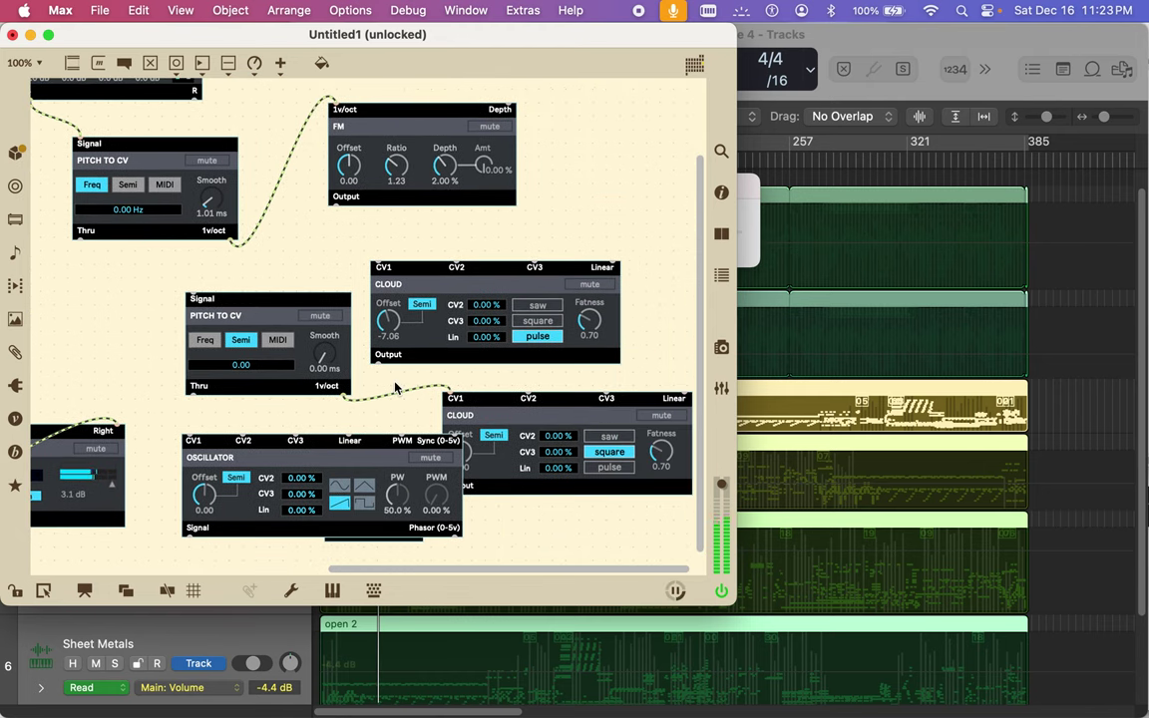
{"action": "left_click_drag", "start_coordinate": [370, 449], "coordinate": [585, 145]}
{"action": "left_click", "coordinate": [463, 112]}
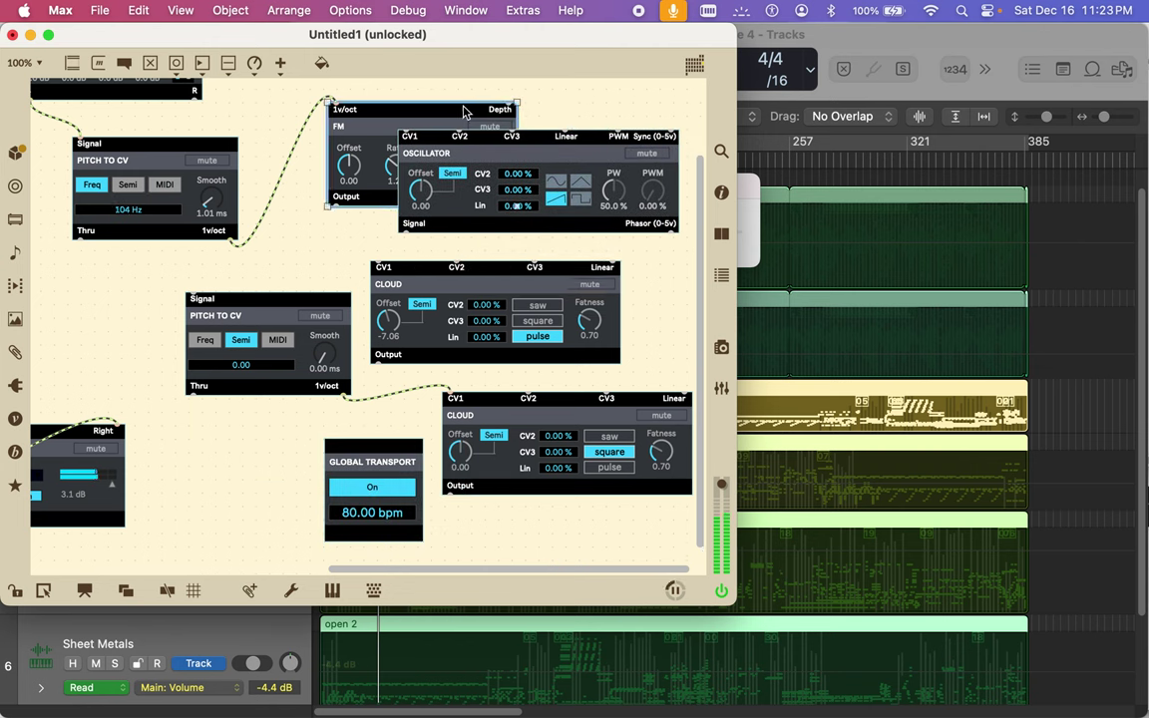
{"action": "key", "text": "BackSpace"}
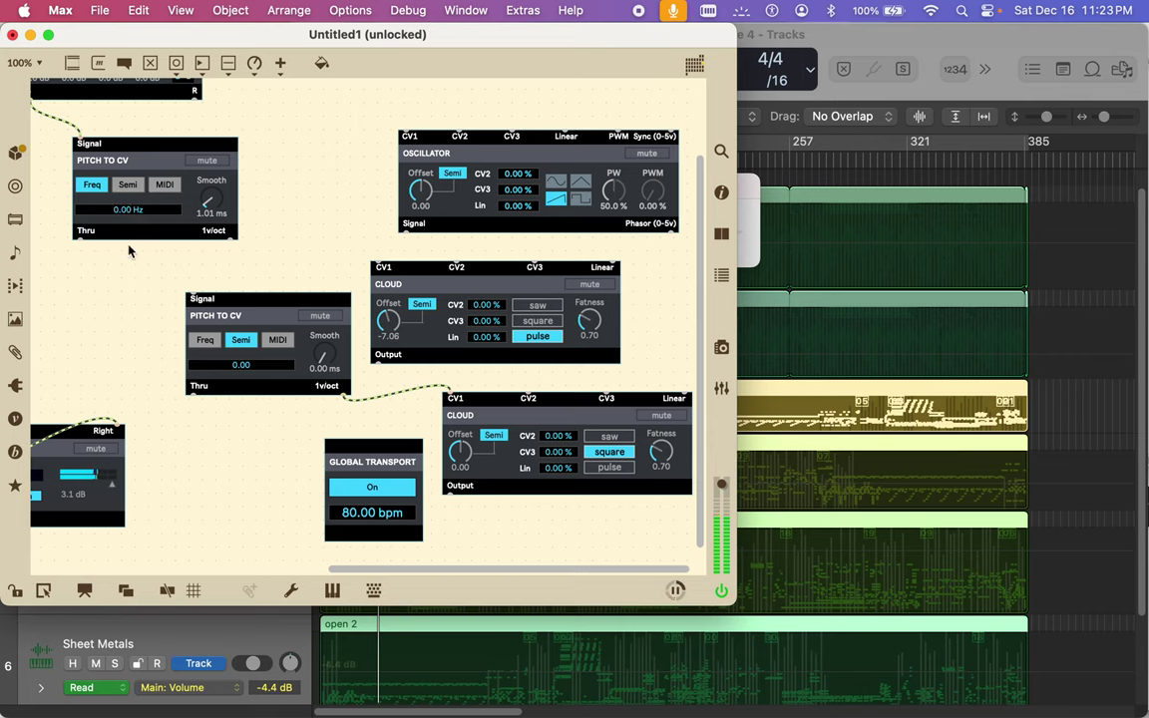
Step: Connect the upper Pitch to CV's 1v/oct output to the Oscillator's CV2 input and its Thru output to CV1
{"action": "left_click_drag", "start_coordinate": [230, 243], "coordinate": [457, 133]}
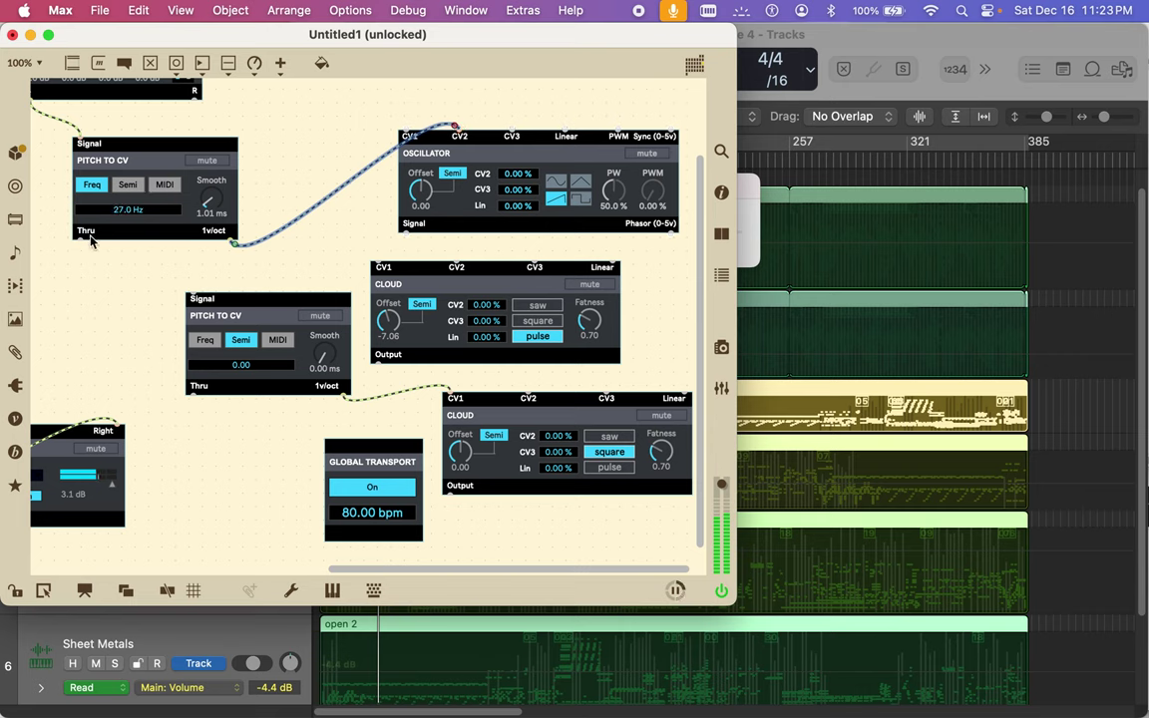
{"action": "left_click_drag", "start_coordinate": [80, 238], "coordinate": [404, 129]}
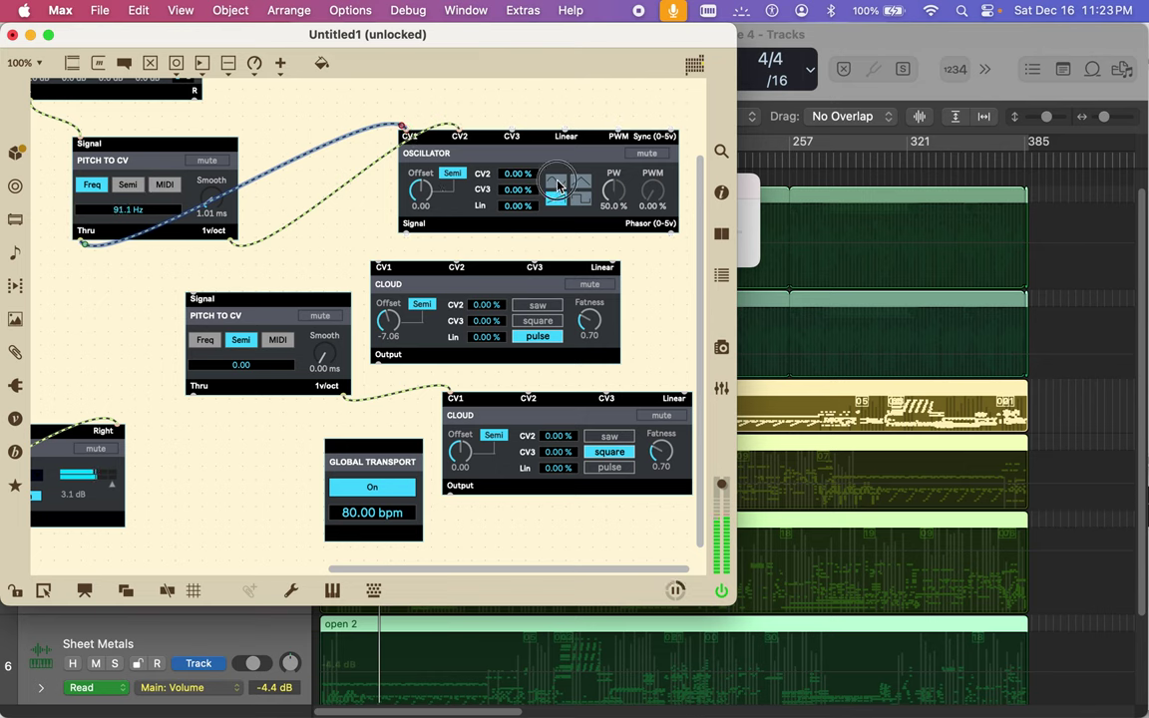
Step: Duplicate the Oscillator module and place the copy below the lower Cloud module
{"action": "left_click", "coordinate": [558, 186]}
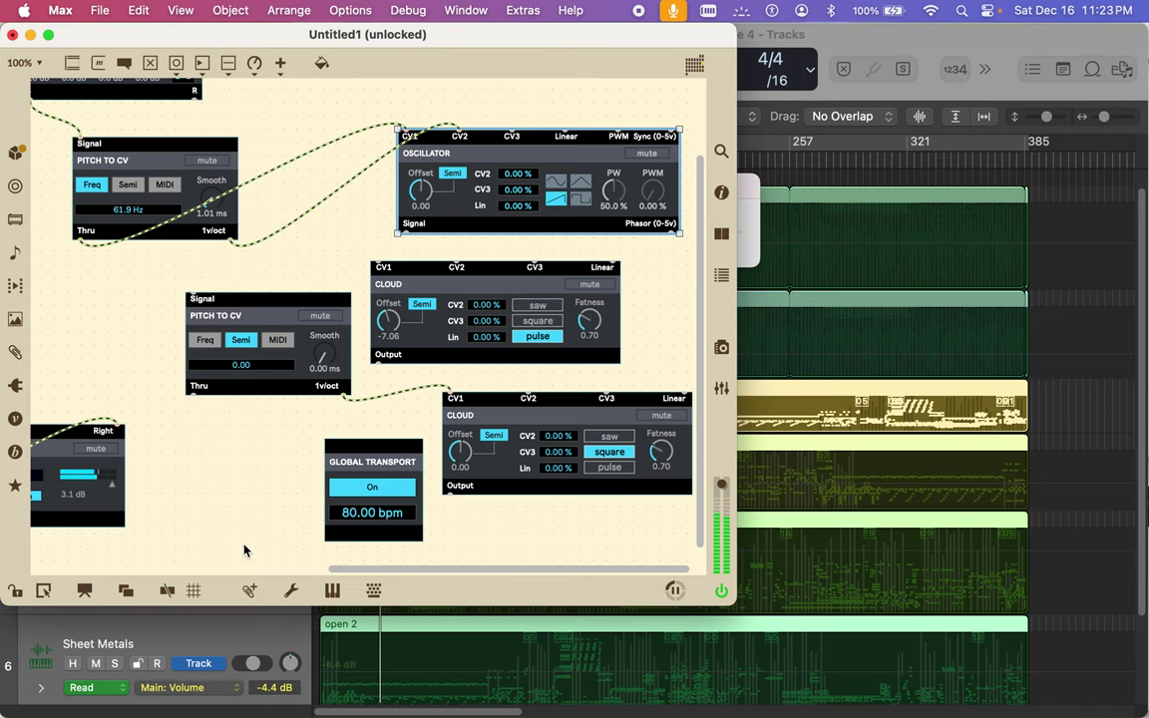
{"action": "key", "text": "super+c"}
{"action": "key", "text": "super+v"}
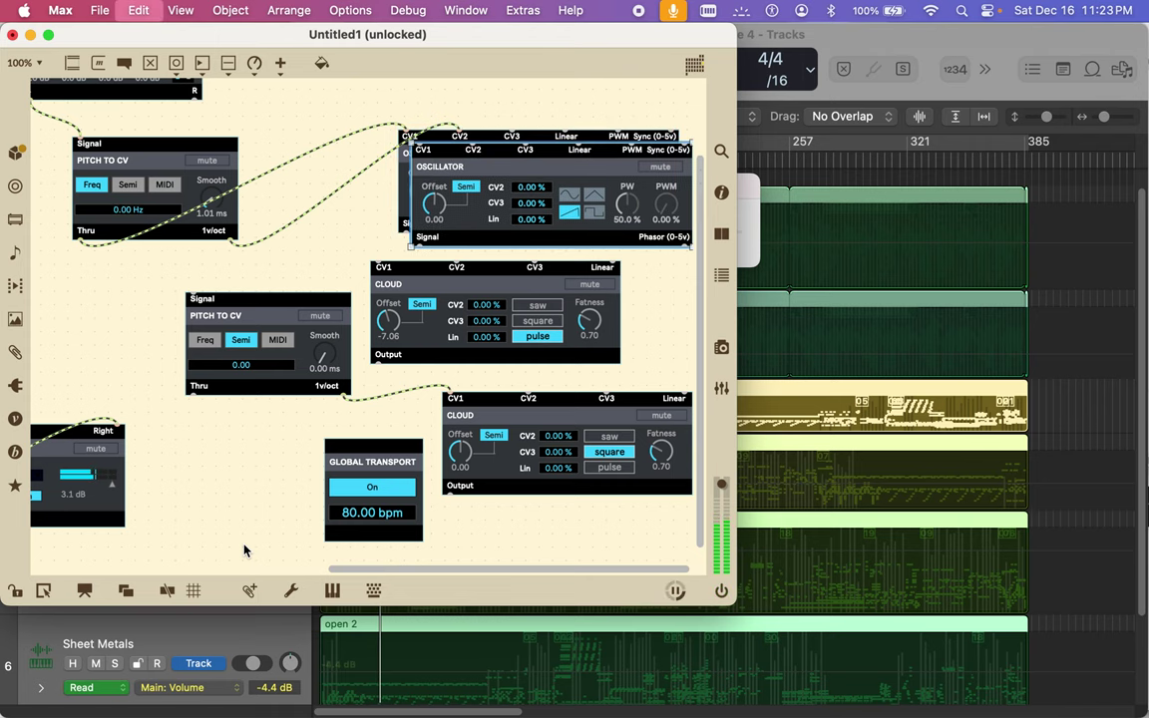
{"action": "left_click_drag", "start_coordinate": [510, 225], "coordinate": [568, 513]}
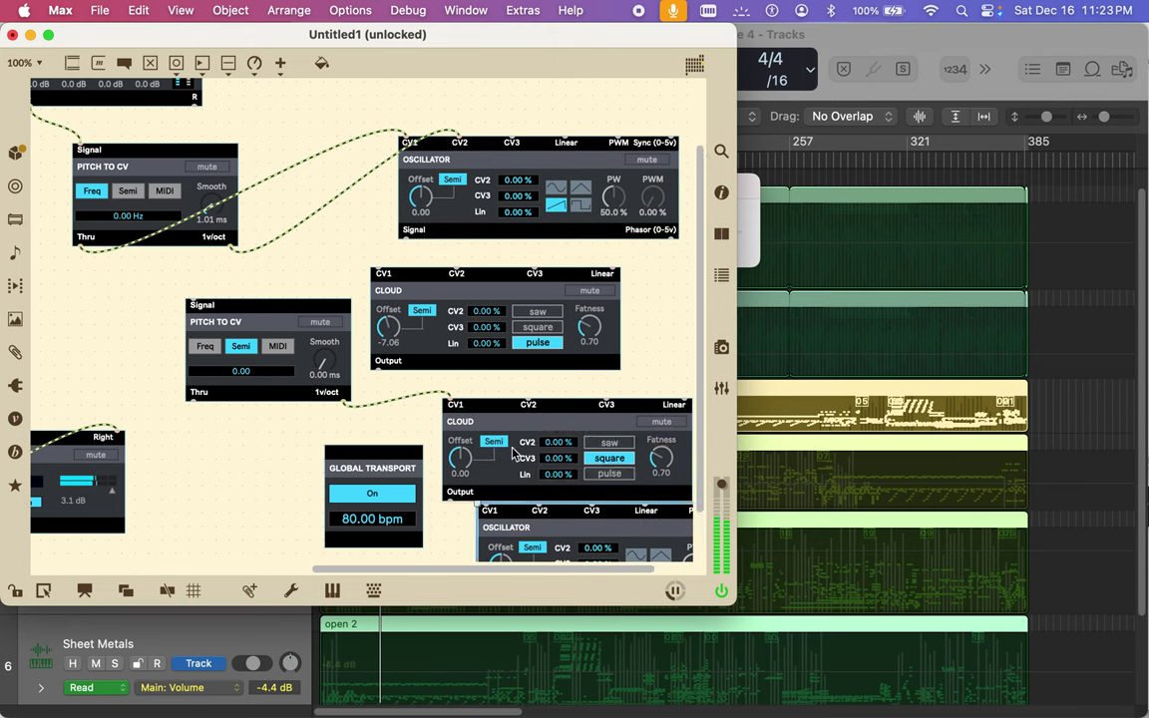
Step: Delete both Cloud modules and move the duplicate Oscillator up into the lower Cloud's place
{"action": "left_click", "coordinate": [565, 411]}
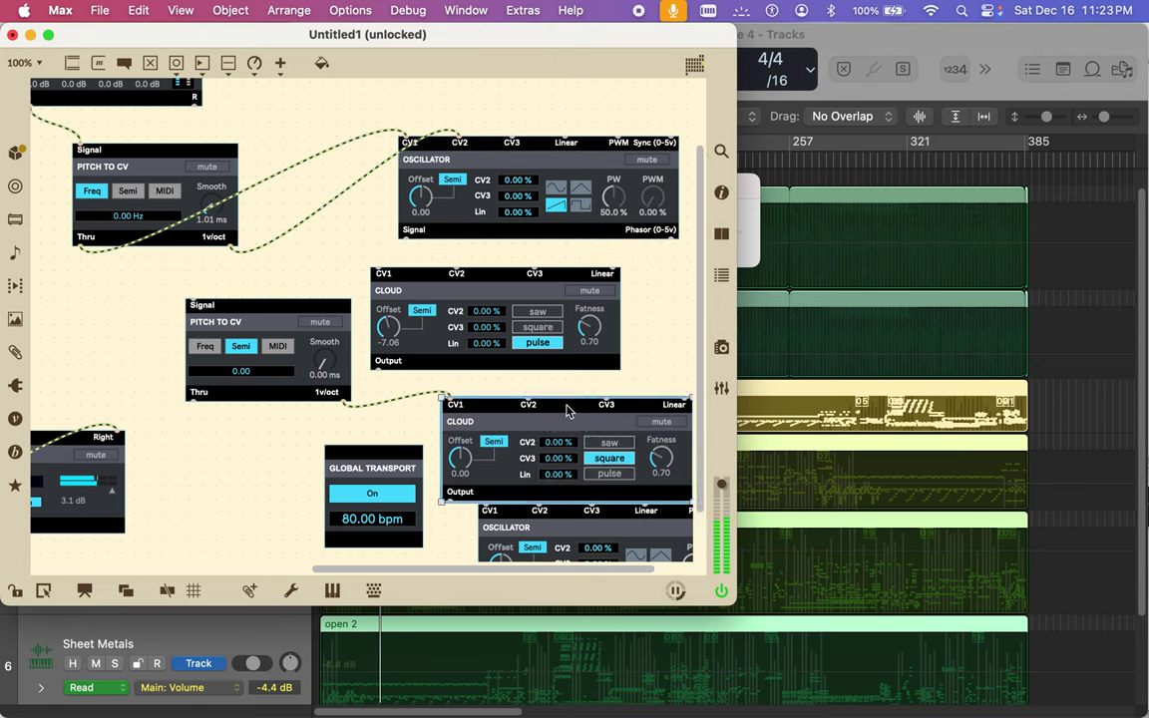
{"action": "key", "text": "BackSpace"}
{"action": "left_click_drag", "start_coordinate": [576, 522], "coordinate": [573, 404]}
{"action": "left_click", "coordinate": [488, 282]}
{"action": "key", "text": "BackSpace"}
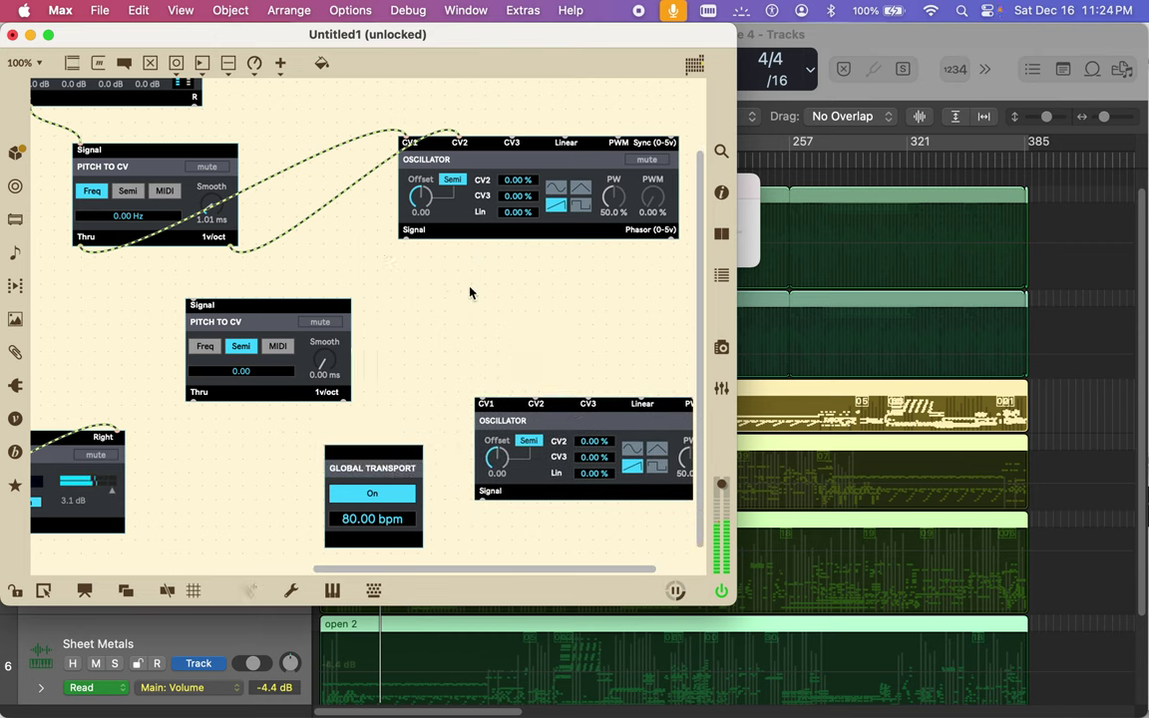
Step: Move the Global Transport beside the Stereo output and the Stereo Mixer's Pitch to CV below the one feeding the Oscillator
{"action": "left_click_drag", "start_coordinate": [377, 457], "coordinate": [196, 464]}
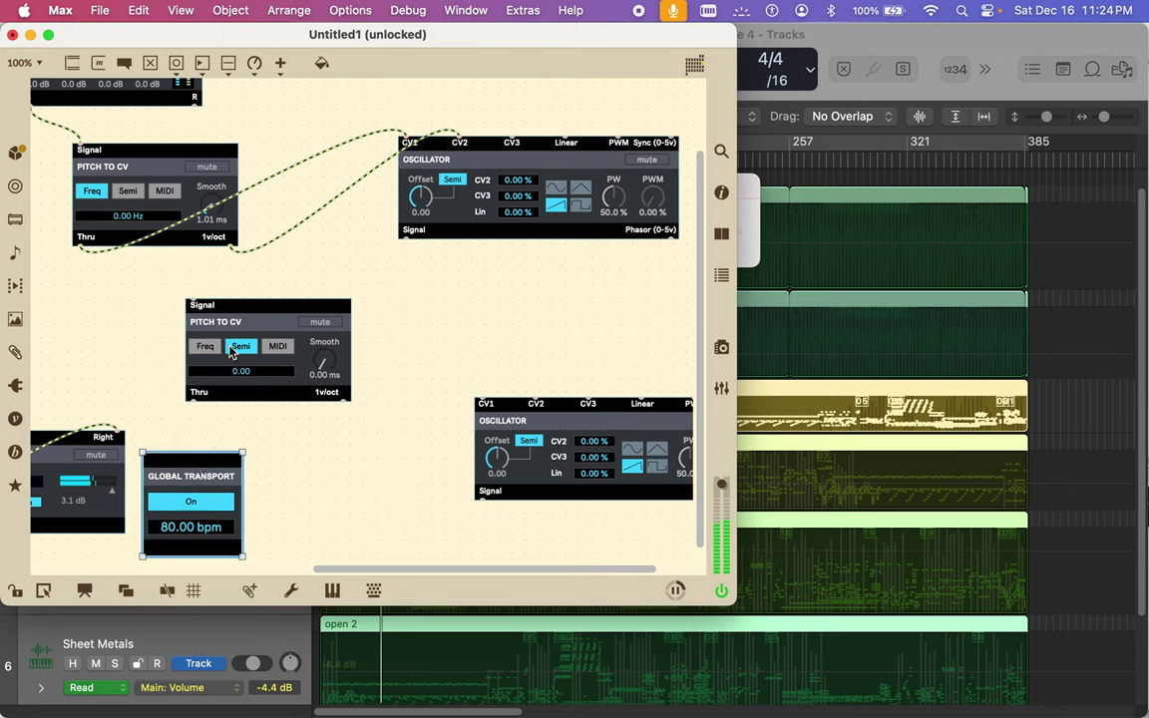
{"action": "left_click_drag", "start_coordinate": [262, 311], "coordinate": [369, 284]}
{"action": "scroll", "coordinate": [186, 325], "scroll_direction": "left", "scroll_amount": 10}
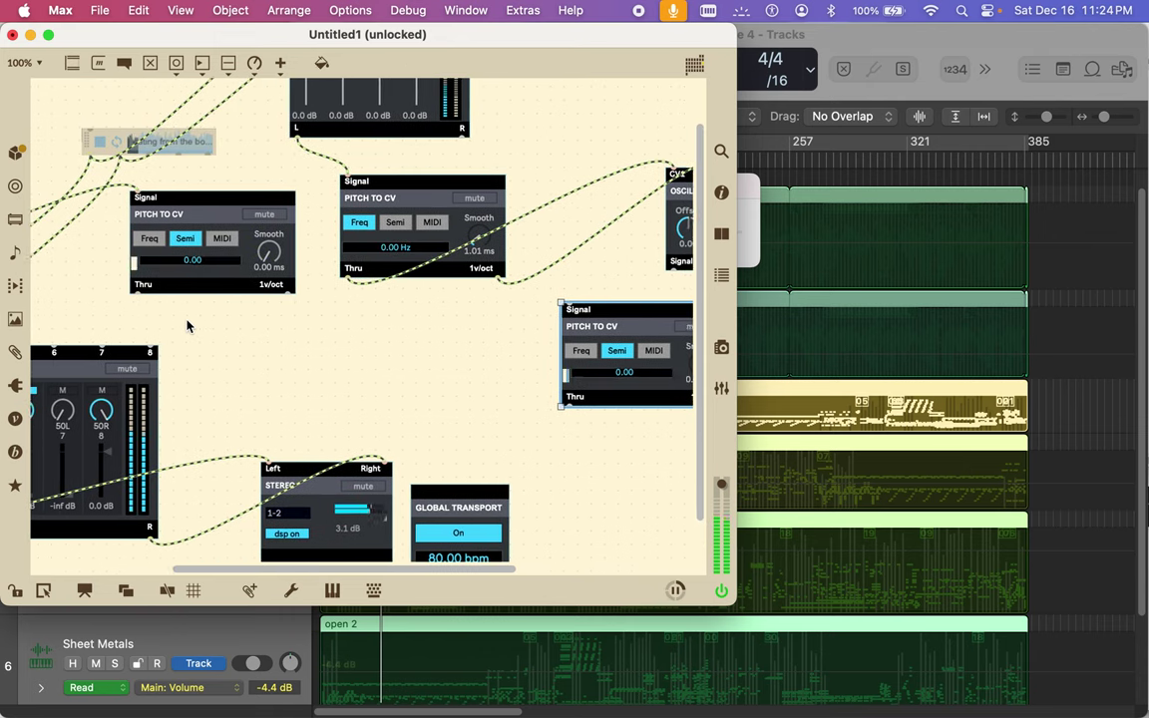
{"action": "scroll", "coordinate": [187, 325], "scroll_direction": "left", "scroll_amount": 10}
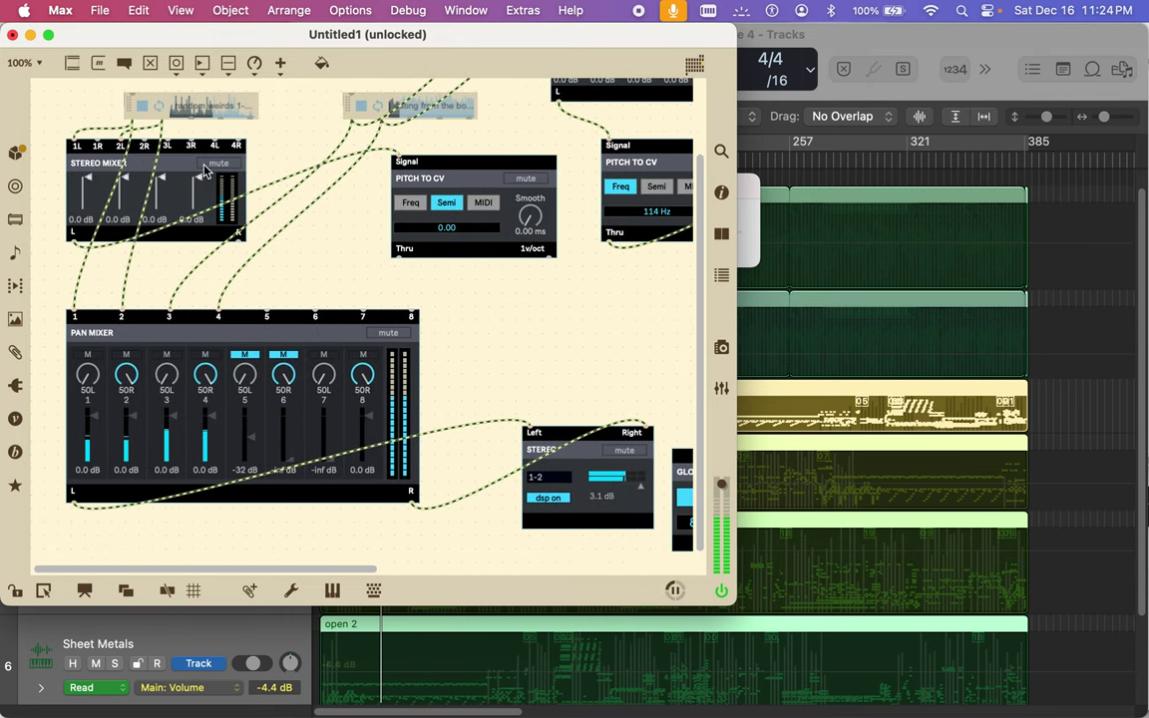
{"action": "left_click_drag", "start_coordinate": [205, 142], "coordinate": [285, 172]}
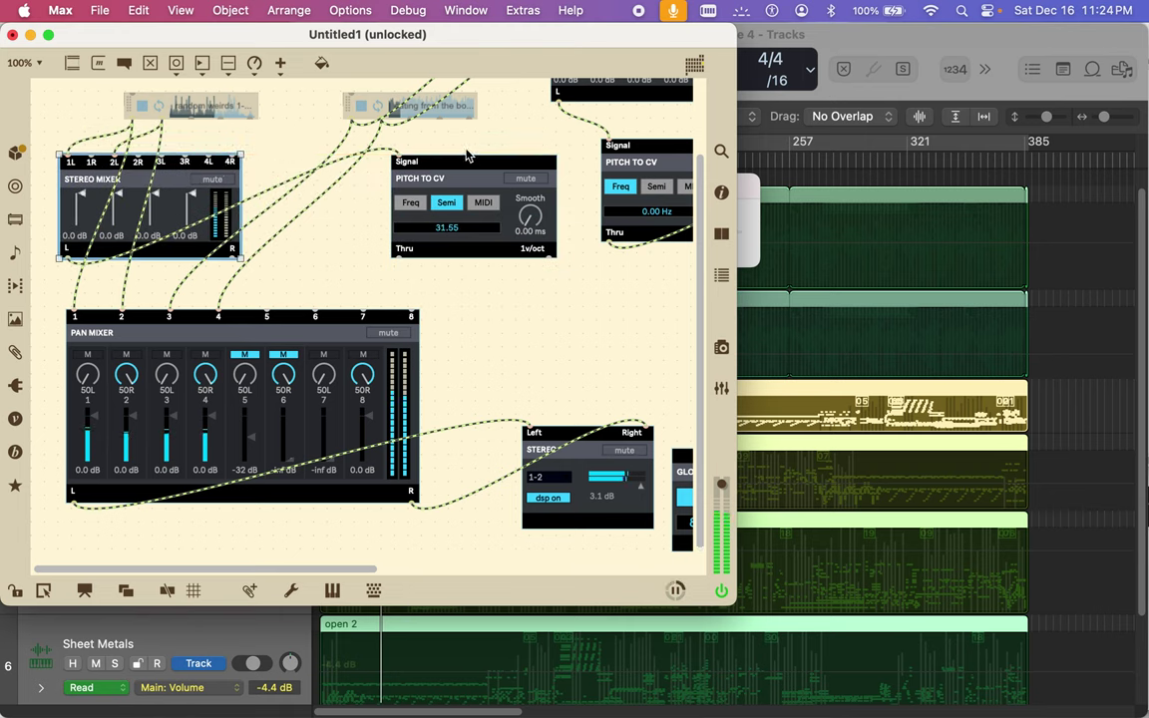
{"action": "left_click_drag", "start_coordinate": [477, 158], "coordinate": [675, 267]}
Step: Delete the unconnected Pitch to CV module and move the duplicate Oscillator into its place below the first Oscillator
{"action": "scroll", "coordinate": [674, 267], "scroll_direction": "right", "scroll_amount": 10}
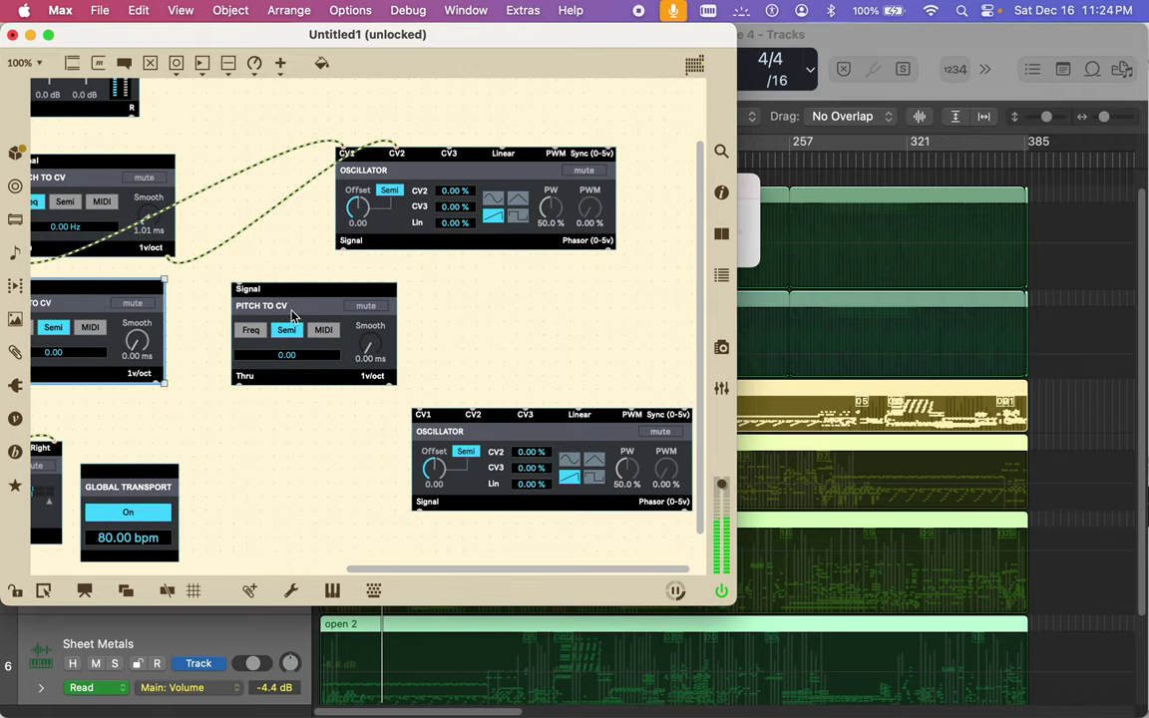
{"action": "left_click", "coordinate": [297, 289]}
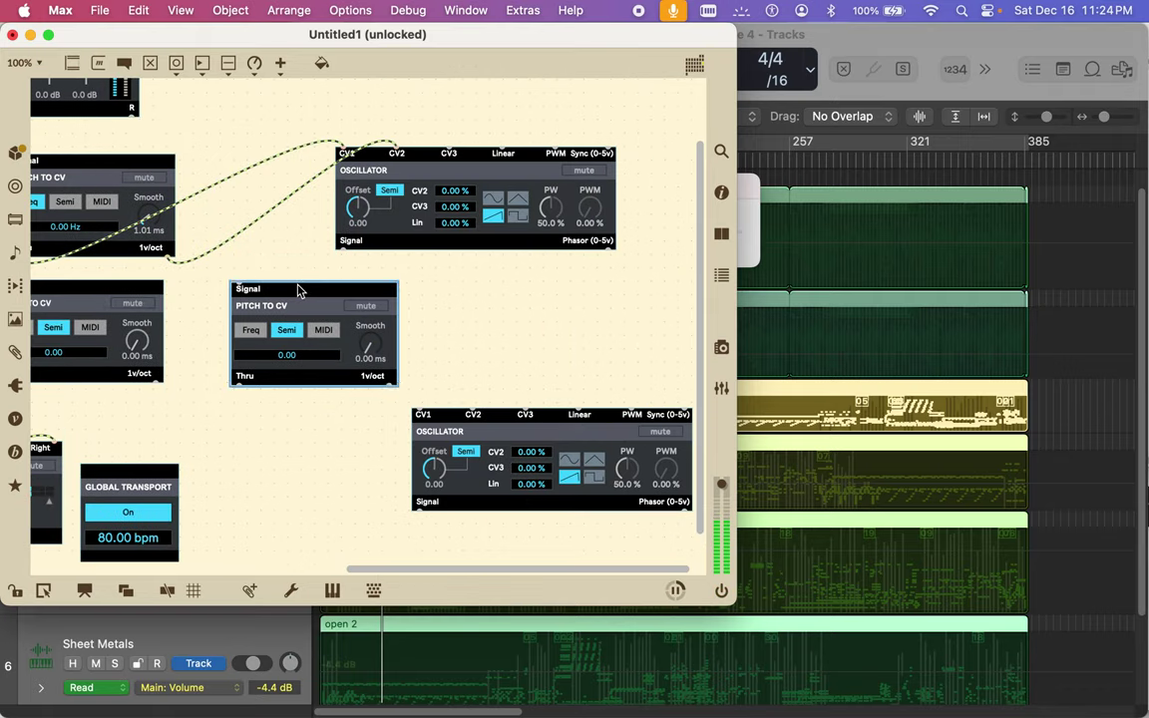
{"action": "key", "text": "BackSpace"}
{"action": "left_click_drag", "start_coordinate": [497, 417], "coordinate": [333, 306]}
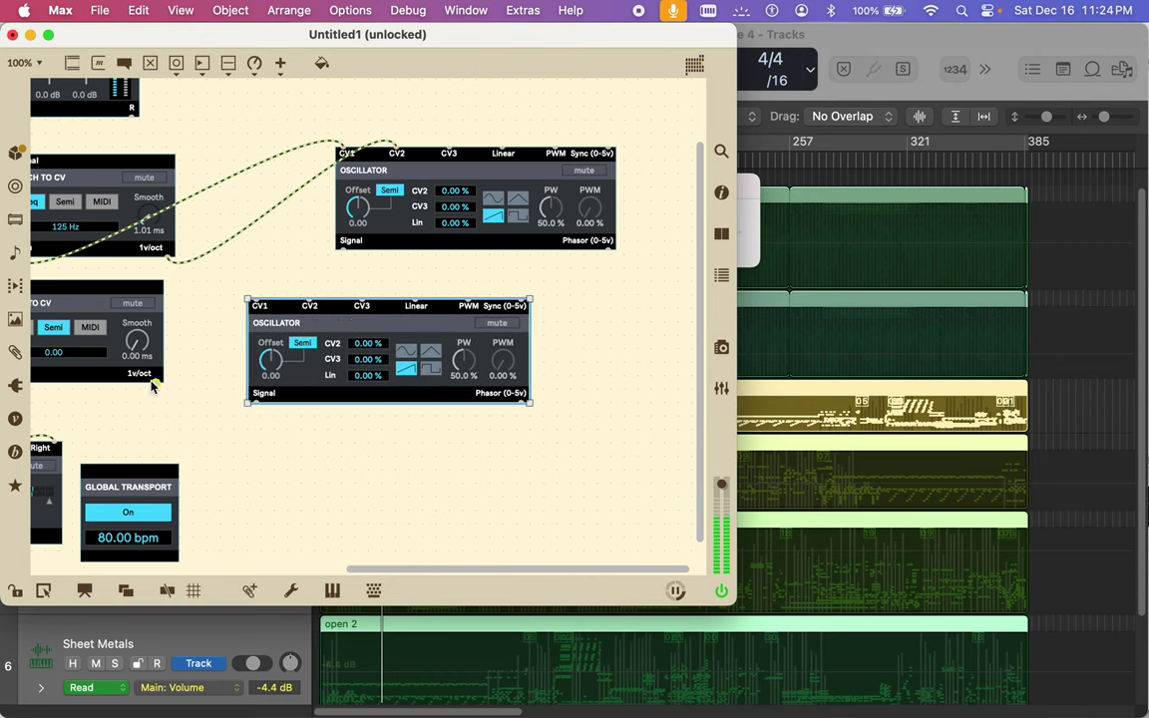
Step: Connect the lower Pitch to CV's 1v/oct output to the lower Oscillator's CV2 input and its Thru output to CV1
{"action": "left_click_drag", "start_coordinate": [155, 385], "coordinate": [309, 301]}
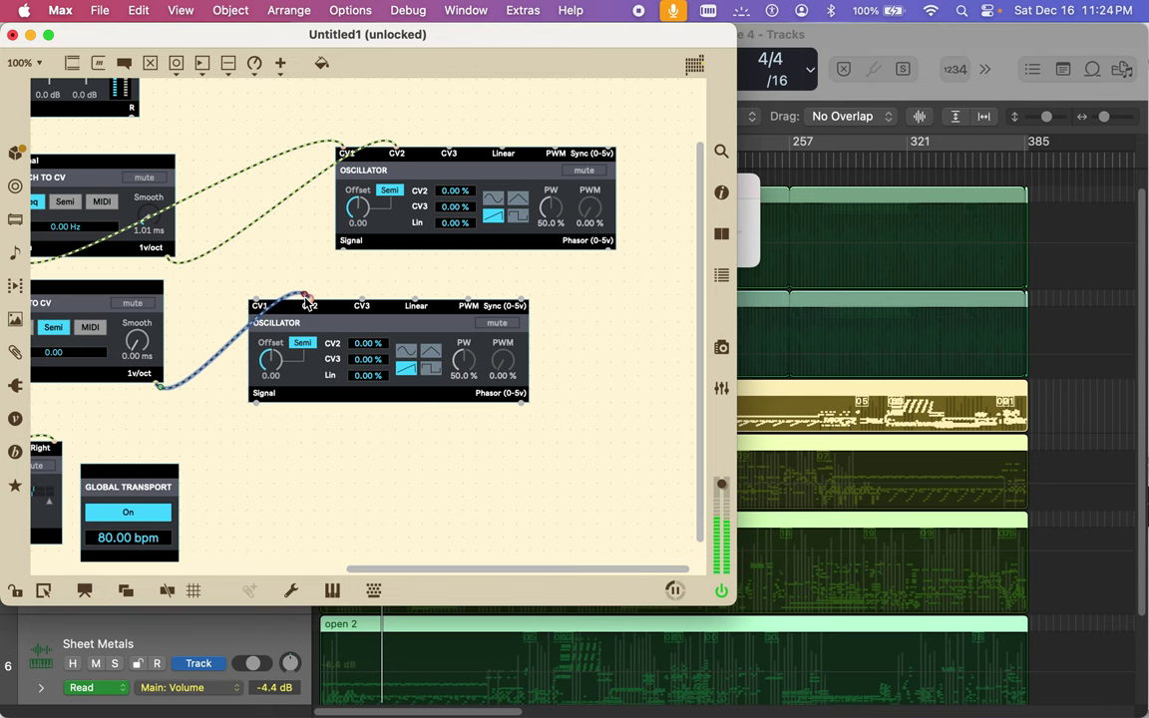
{"action": "scroll", "coordinate": [169, 306], "scroll_direction": "left", "scroll_amount": 5}
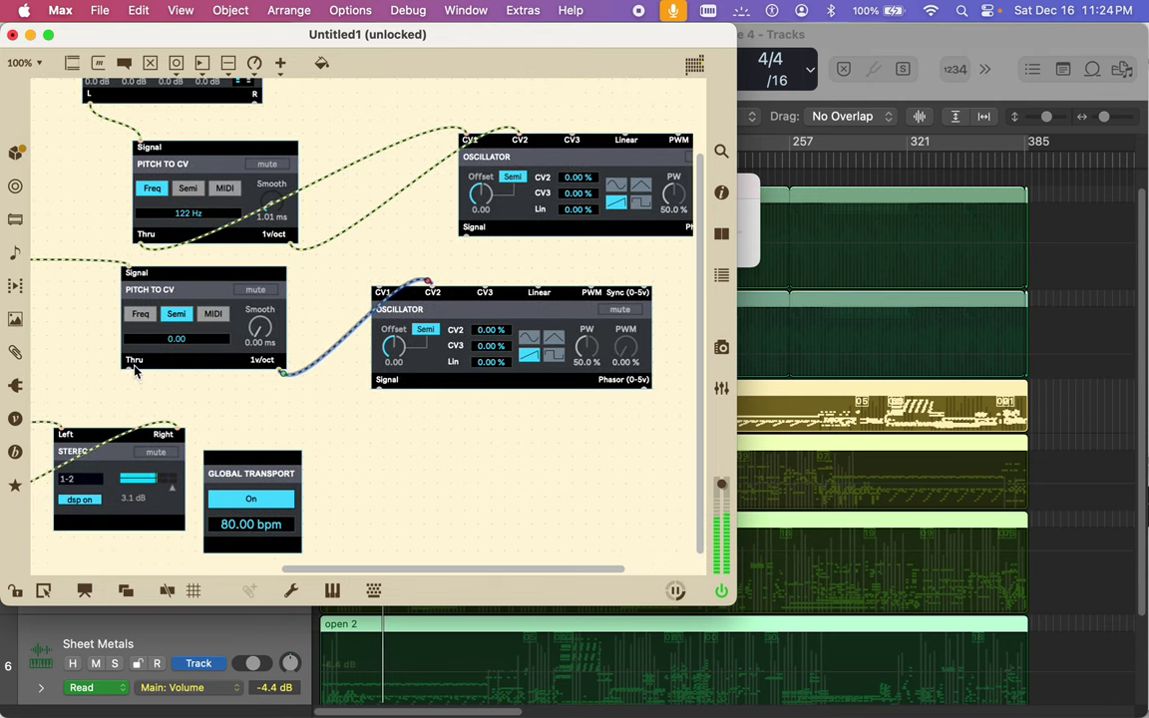
{"action": "left_click_drag", "start_coordinate": [129, 371], "coordinate": [379, 289]}
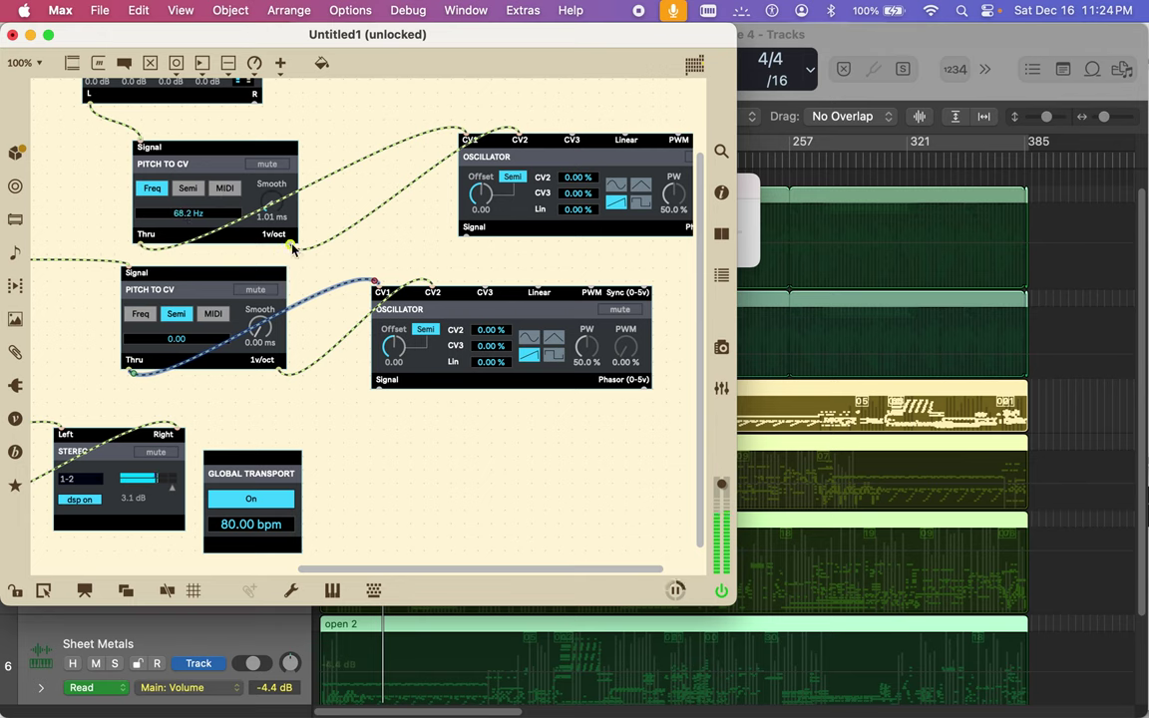
Step: Connect the upper Pitch to CV's 1v/oct output to the lower Oscillator's Linear input and its Thru output to CV3
{"action": "left_click_drag", "start_coordinate": [291, 248], "coordinate": [536, 277]}
{"action": "left_click", "coordinate": [534, 278]}
{"action": "left_click", "coordinate": [326, 247]}
{"action": "left_click", "coordinate": [470, 271]}
{"action": "mouse_move", "coordinate": [470, 278]}
{"action": "left_mouse_down"}
{"action": "mouse_move", "coordinate": [487, 270]}
{"action": "mouse_move", "coordinate": [484, 284]}
{"action": "left_mouse_up"}
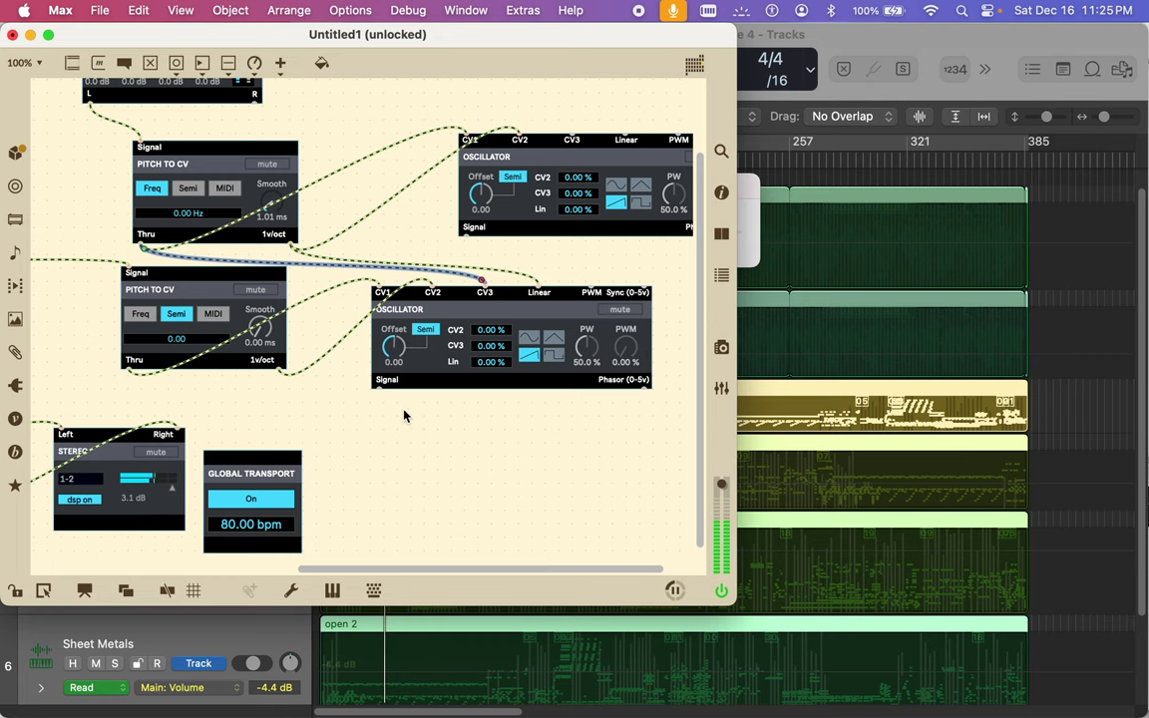
Step: Connect the lower Oscillator's Signal output to Pan Mixer input 8 and move the Pan Mixer above the Stereo output
{"action": "scroll", "coordinate": [409, 414], "scroll_direction": "left", "scroll_amount": 10}
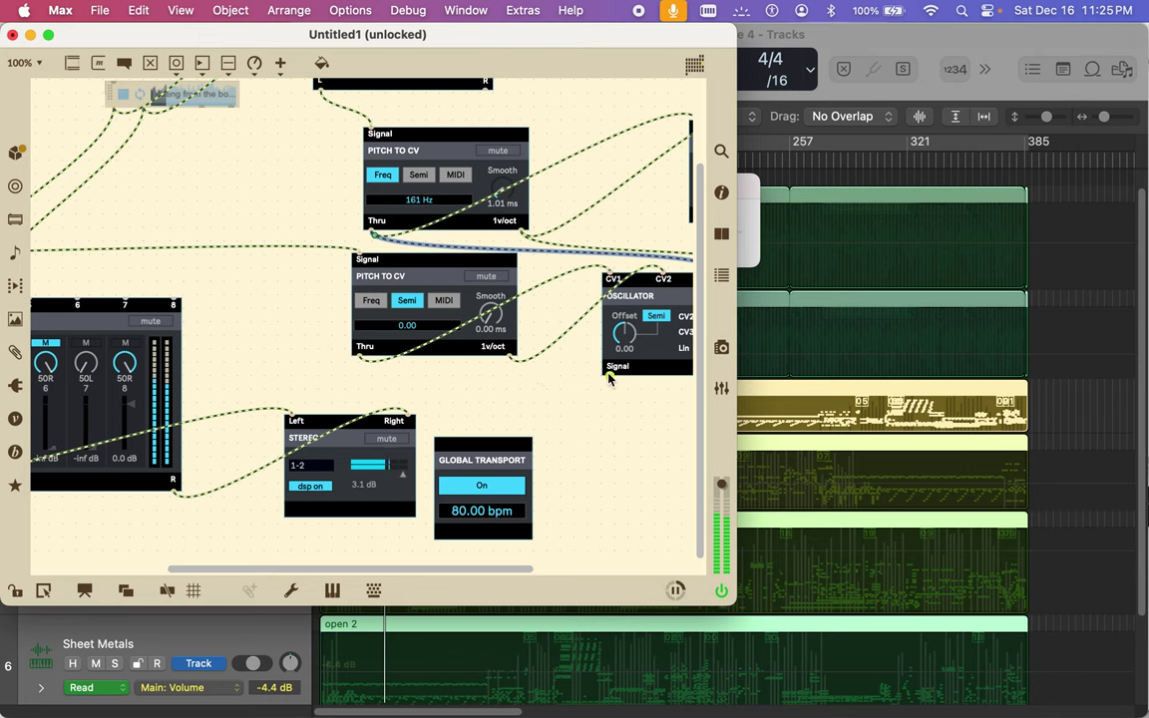
{"action": "left_click_drag", "start_coordinate": [608, 376], "coordinate": [176, 299]}
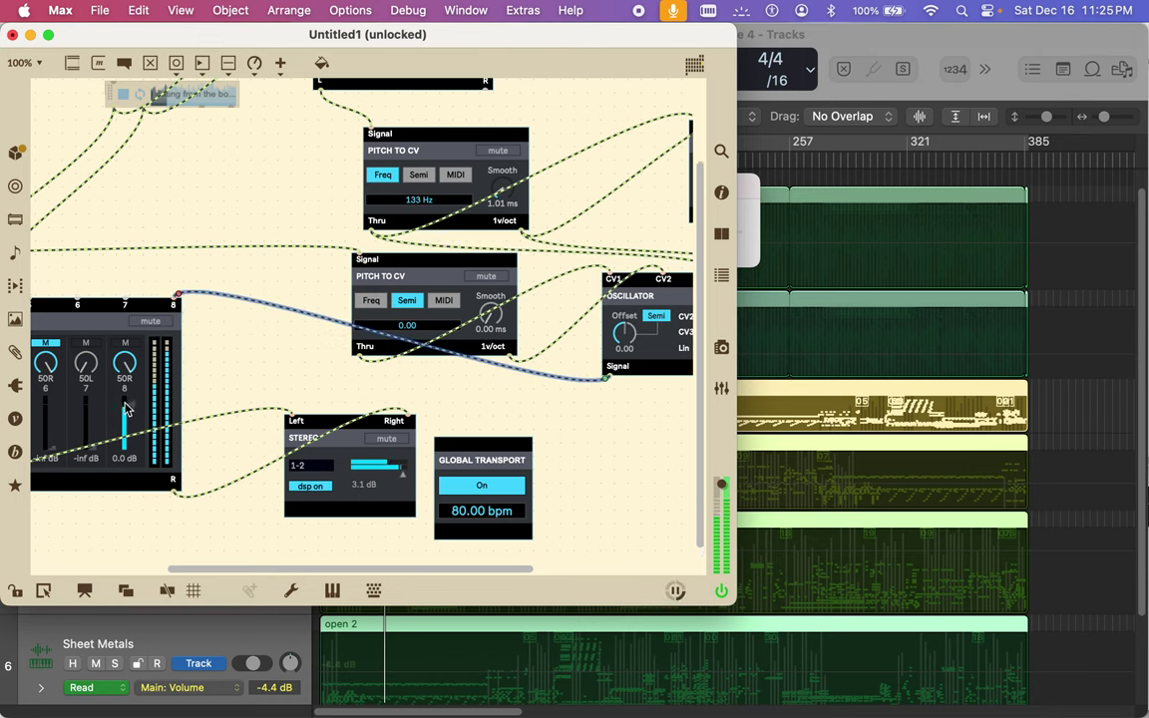
{"action": "left_click_drag", "start_coordinate": [120, 367], "coordinate": [133, 448]}
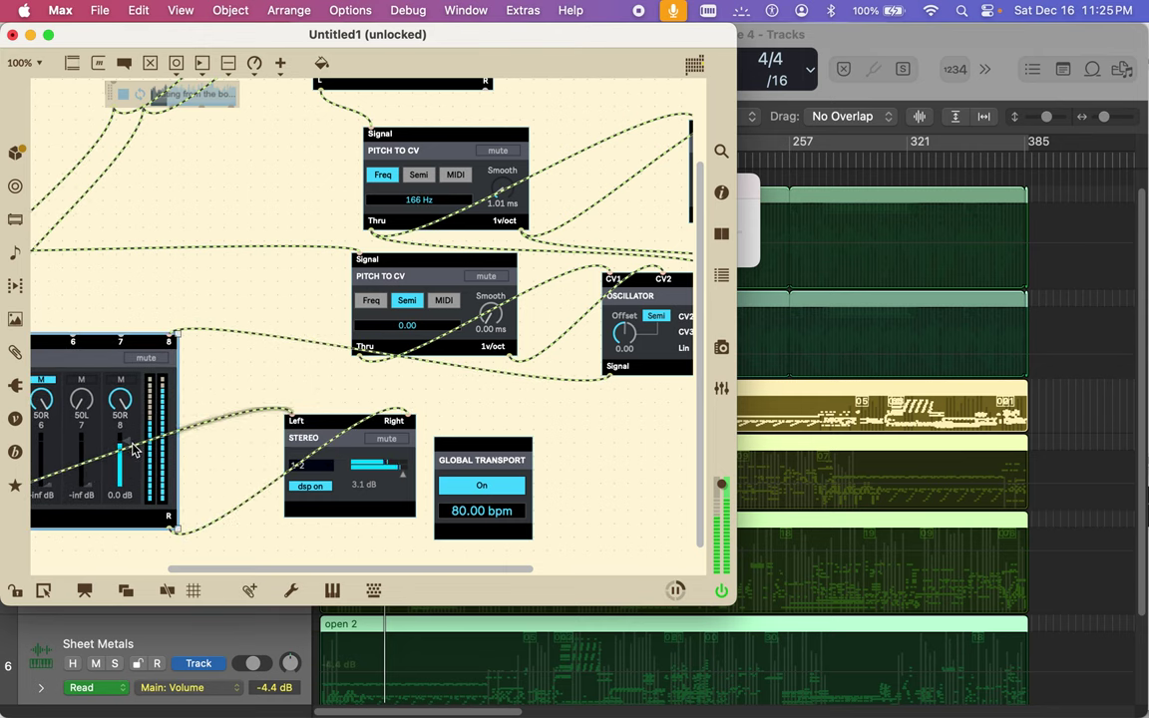
{"action": "left_click_drag", "start_coordinate": [98, 348], "coordinate": [144, 205]}
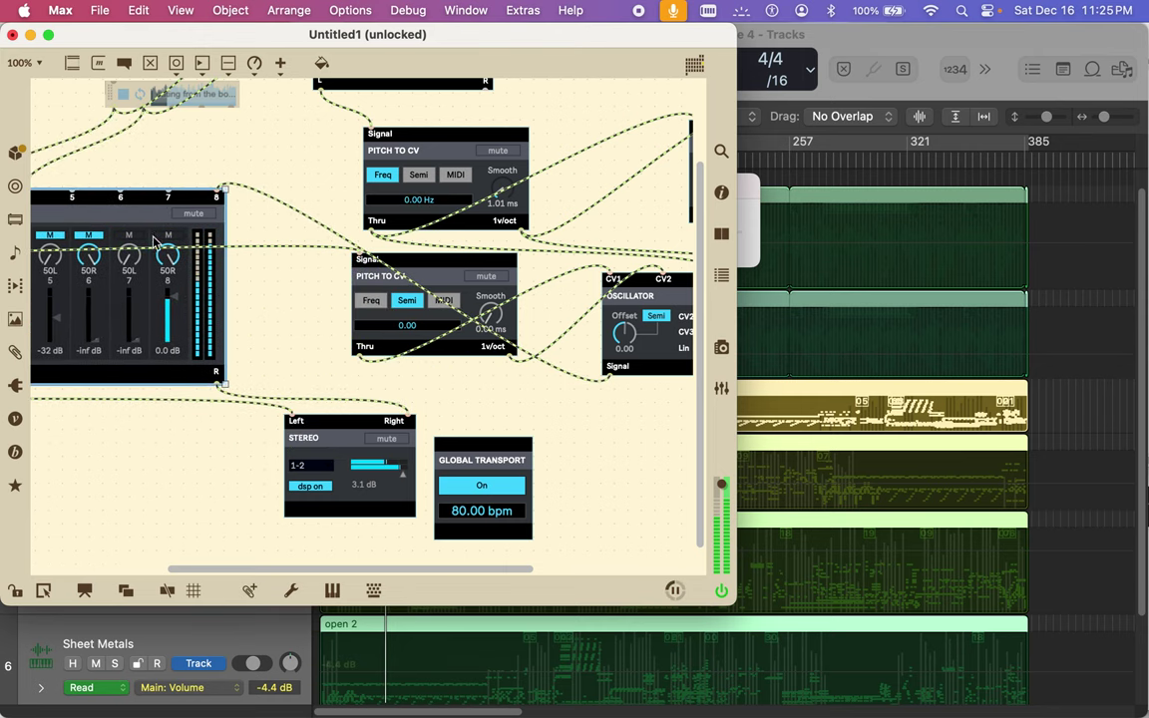
{"action": "left_click", "coordinate": [14, 589]}
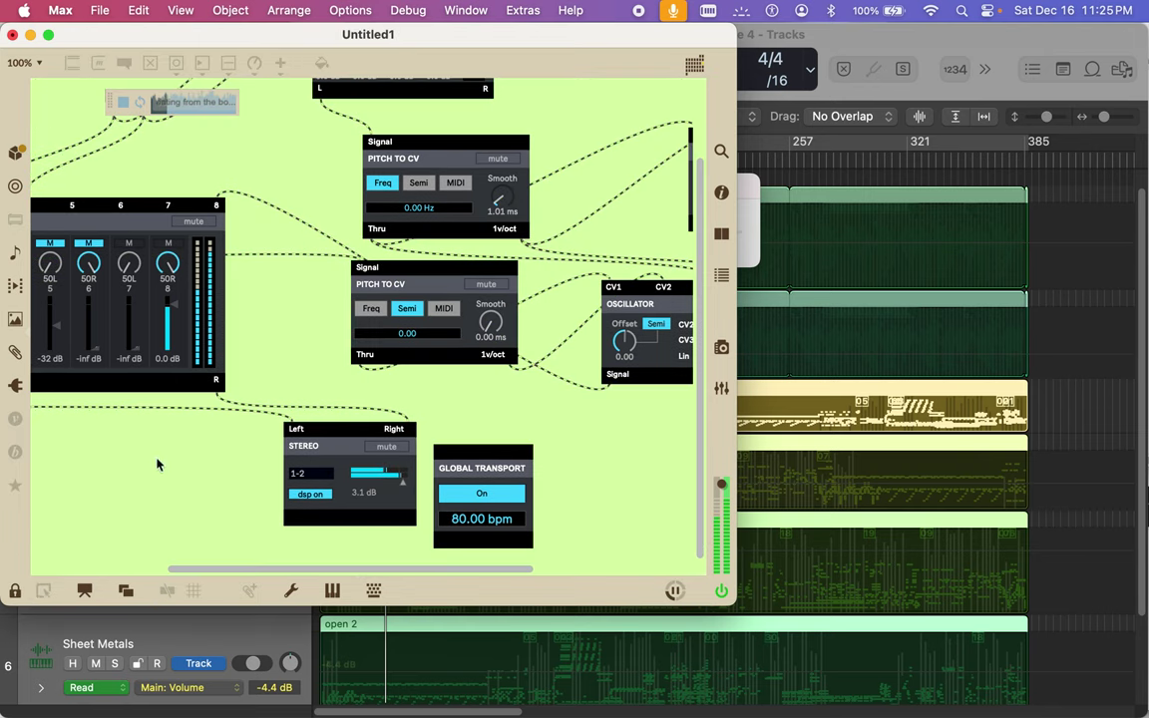
{"action": "mouse_move", "coordinate": [172, 305]}
{"action": "left_mouse_down"}
{"action": "mouse_move", "coordinate": [179, 349]}
{"action": "mouse_move", "coordinate": [172, 339]}
{"action": "left_mouse_up"}
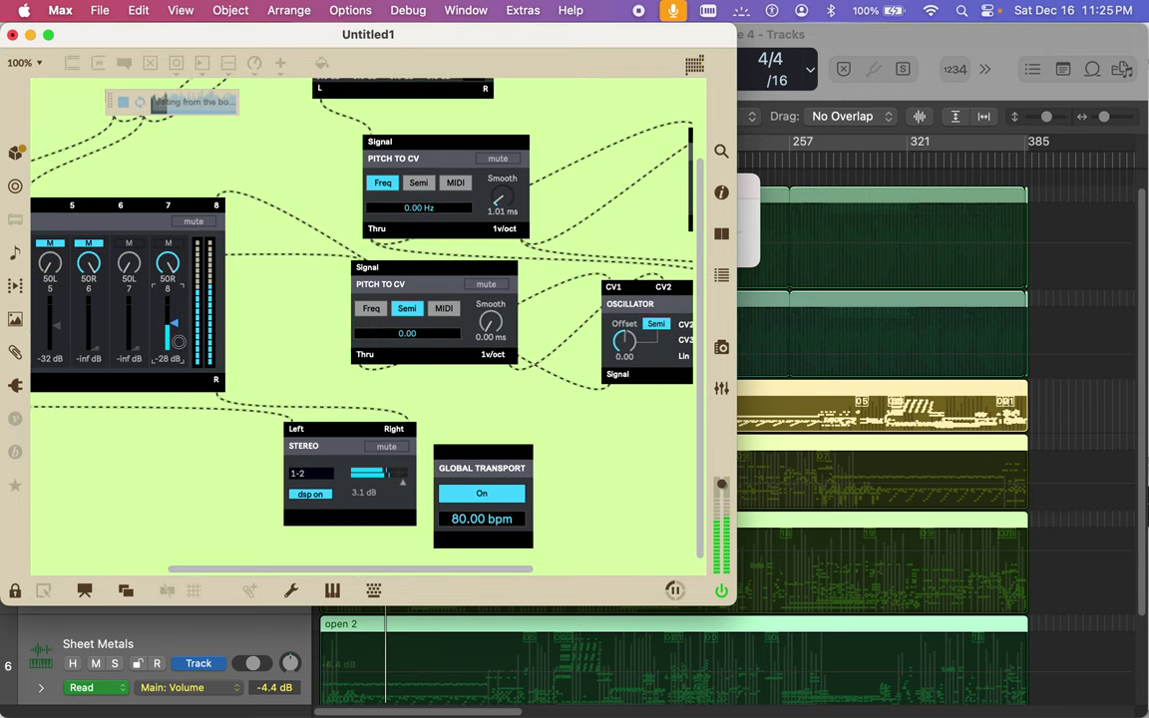
Step: Unlock the patch and move the Stereo Mixer off the Pan Mixer to the free space below it
{"action": "scroll", "coordinate": [124, 317], "scroll_direction": "left", "scroll_amount": 5}
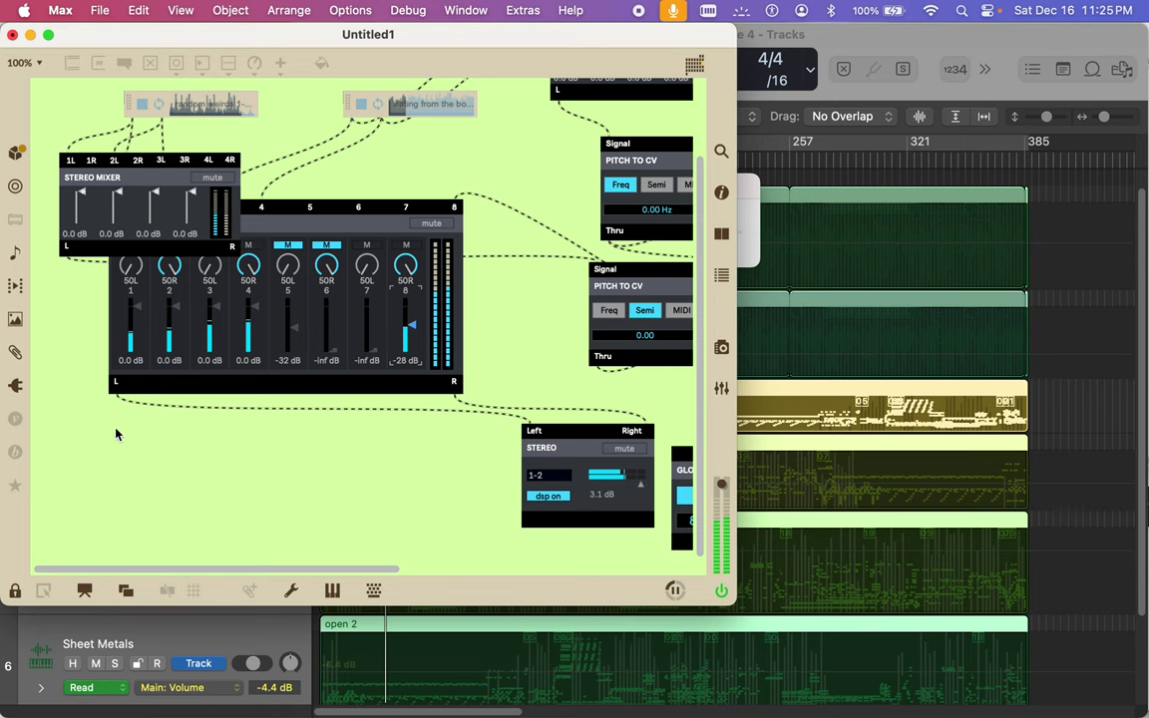
{"action": "left_click", "coordinate": [15, 590]}
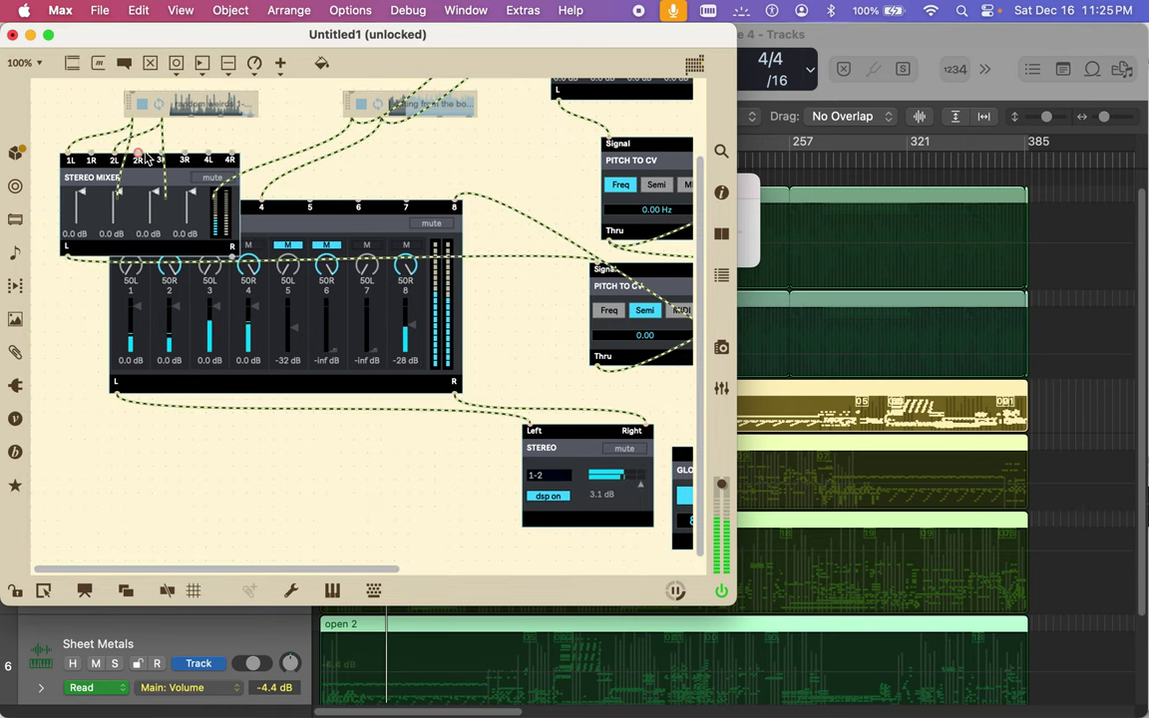
{"action": "left_click_drag", "start_coordinate": [151, 160], "coordinate": [273, 474]}
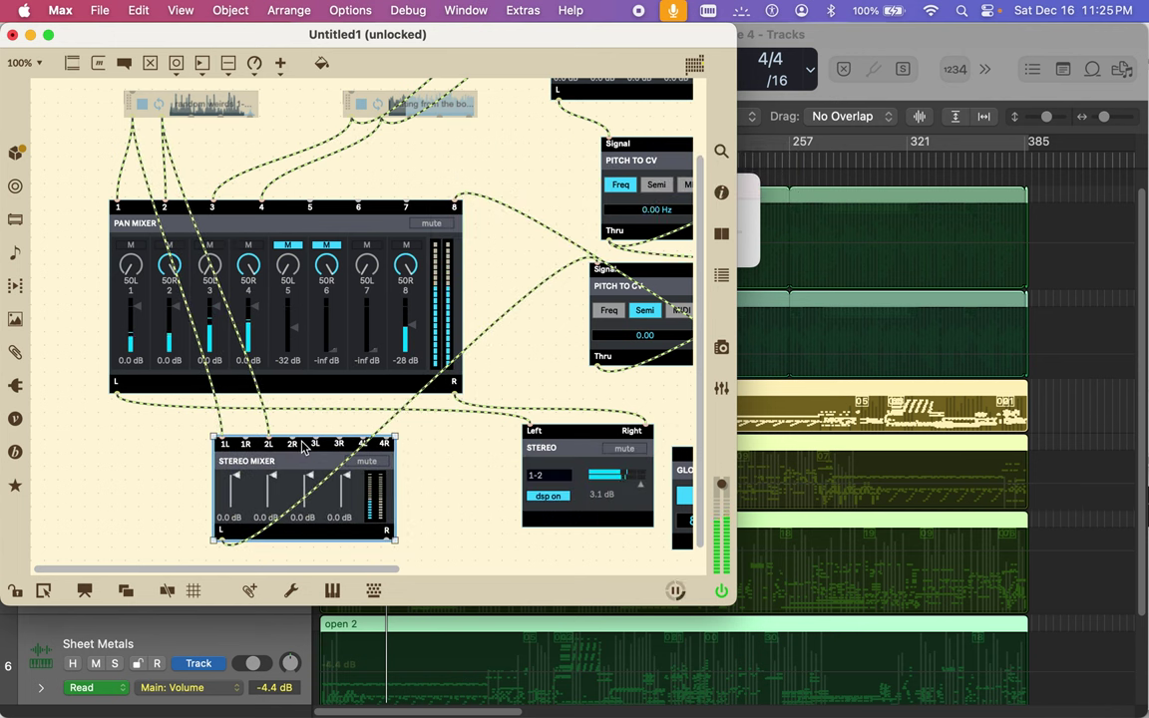
Step: Lock the patch and mute Pan Mixer channels 1 to 4
{"action": "left_click", "coordinate": [119, 225]}
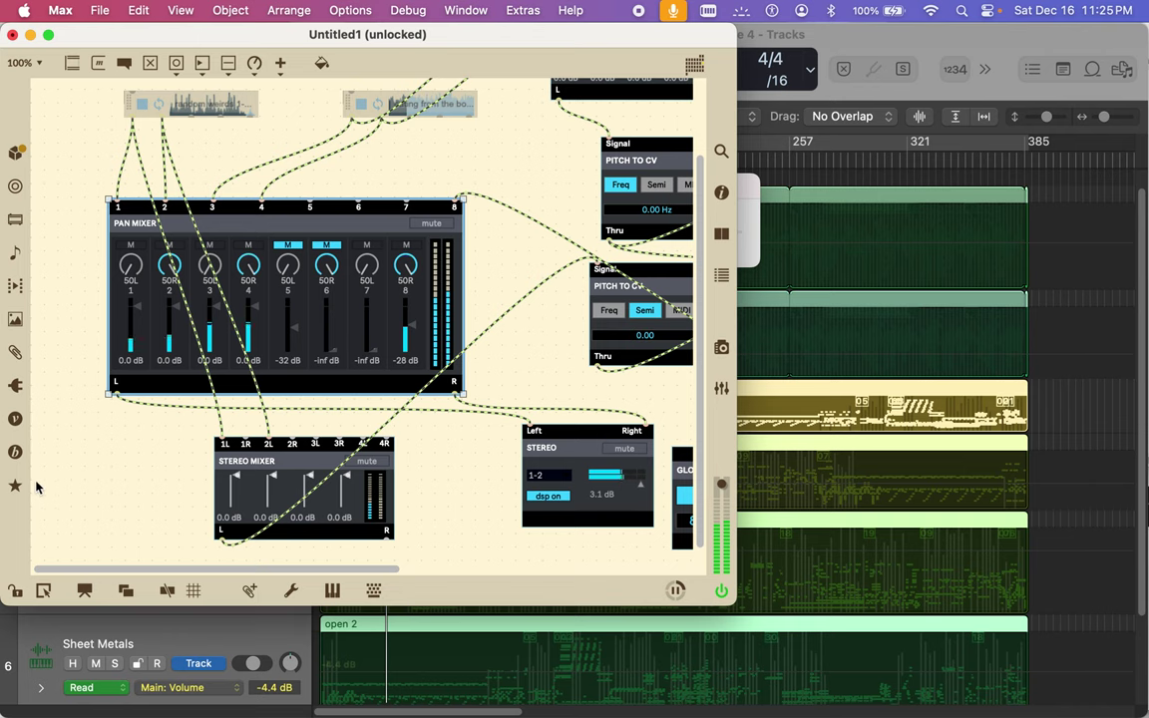
{"action": "left_click", "coordinate": [15, 590]}
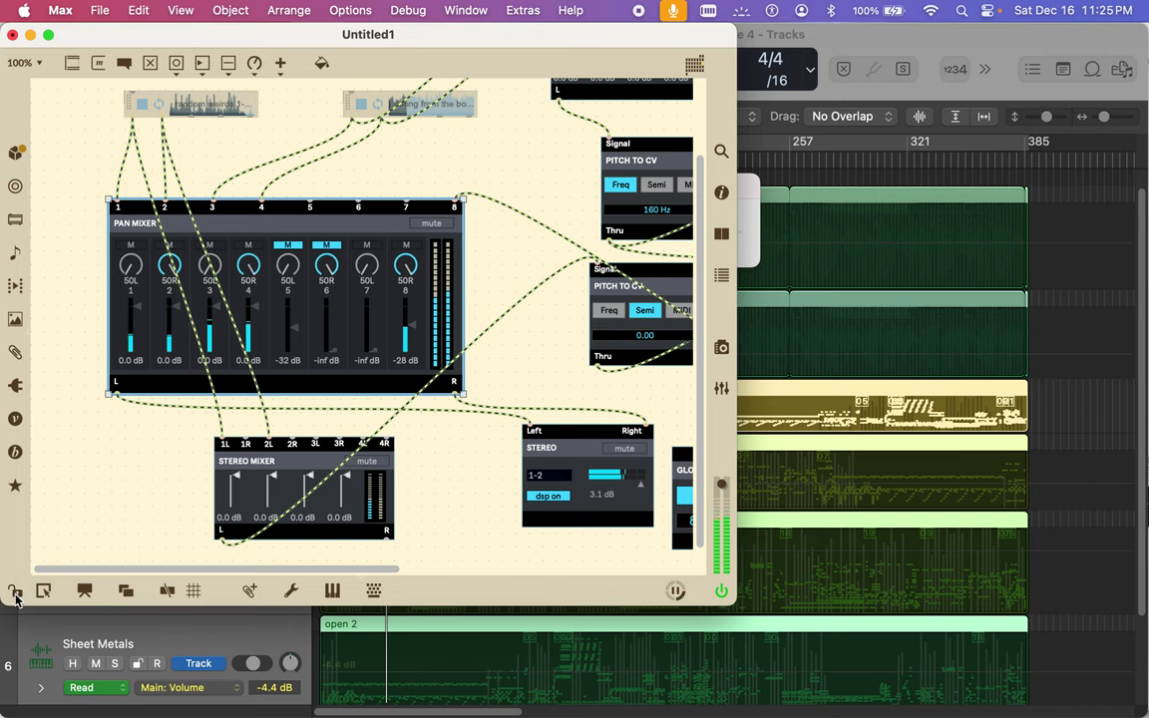
{"action": "left_click", "coordinate": [130, 245]}
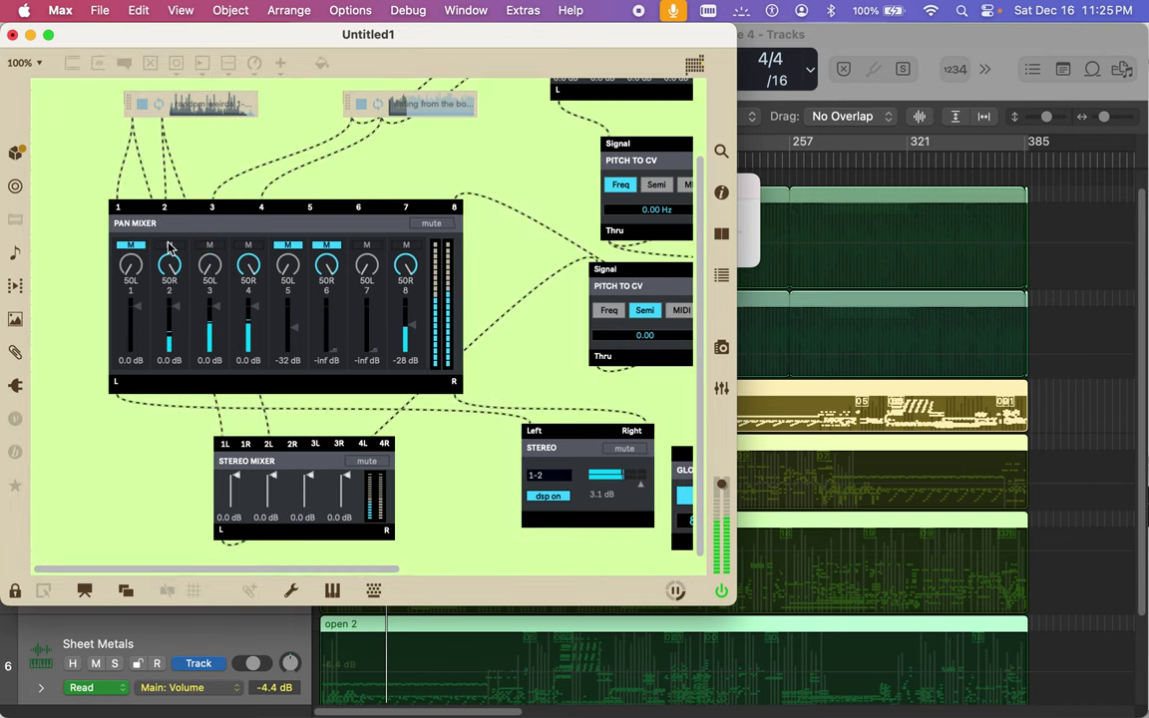
{"action": "left_click", "coordinate": [169, 245]}
{"action": "left_click", "coordinate": [210, 246]}
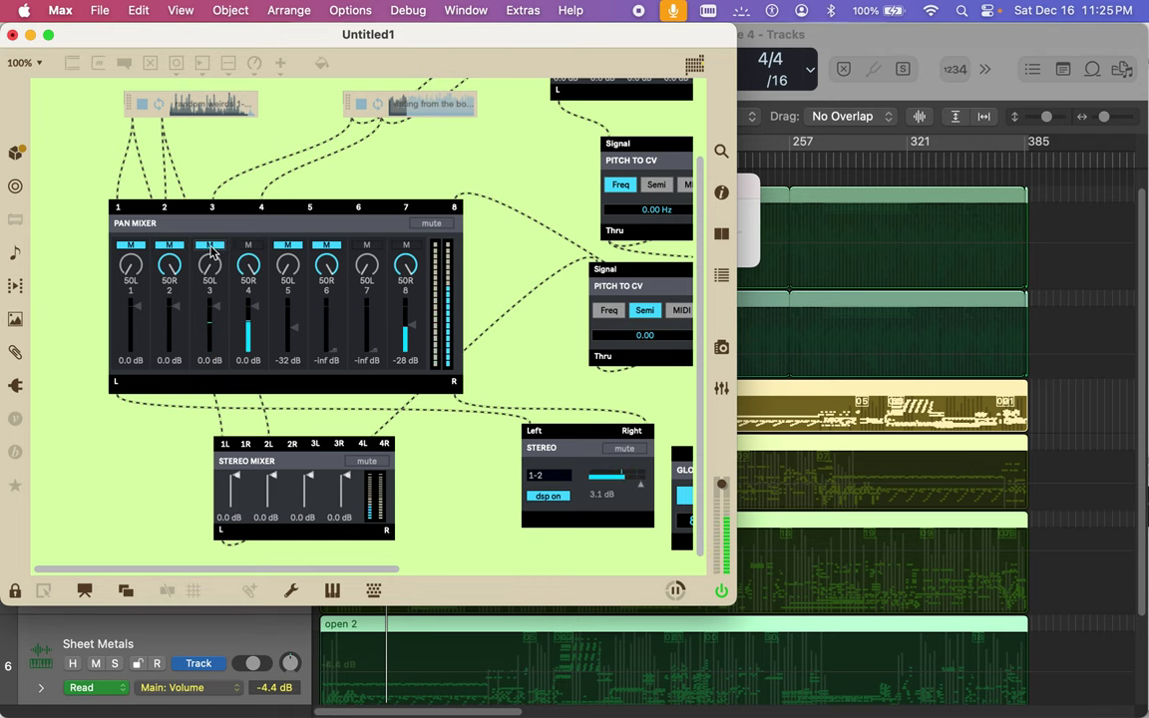
{"action": "left_click", "coordinate": [248, 246]}
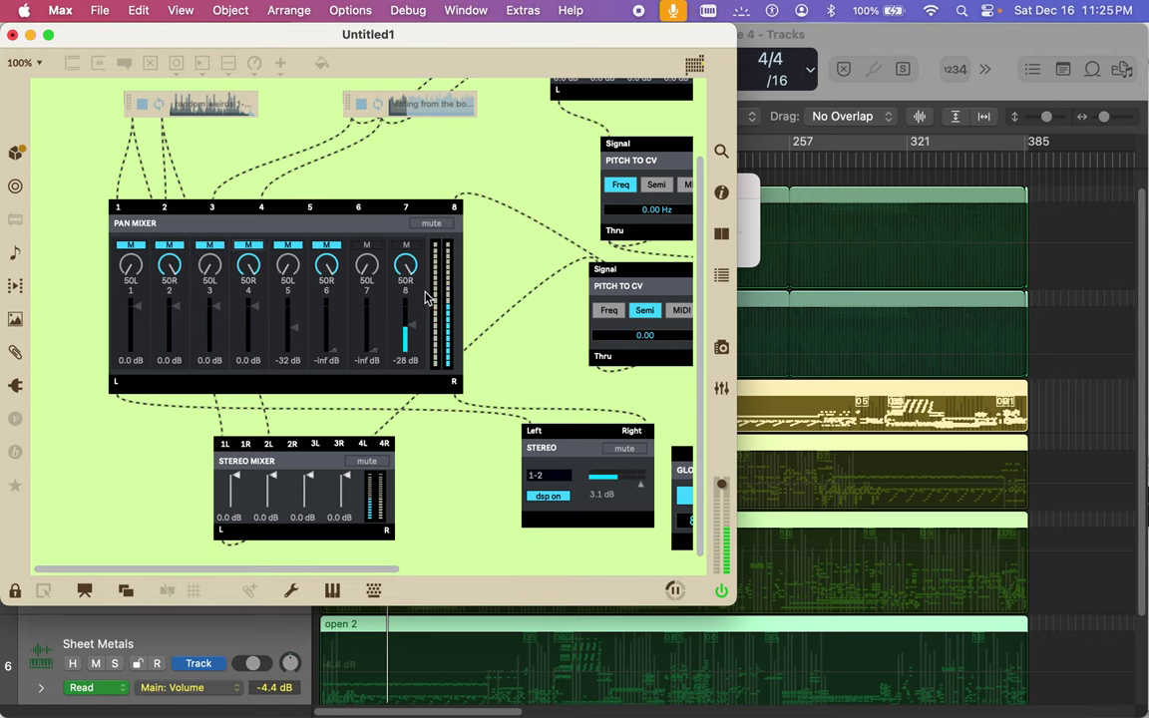
Step: Switch the lower Oscillator's waveform to sine
{"action": "scroll", "coordinate": [427, 295], "scroll_direction": "right", "scroll_amount": 10}
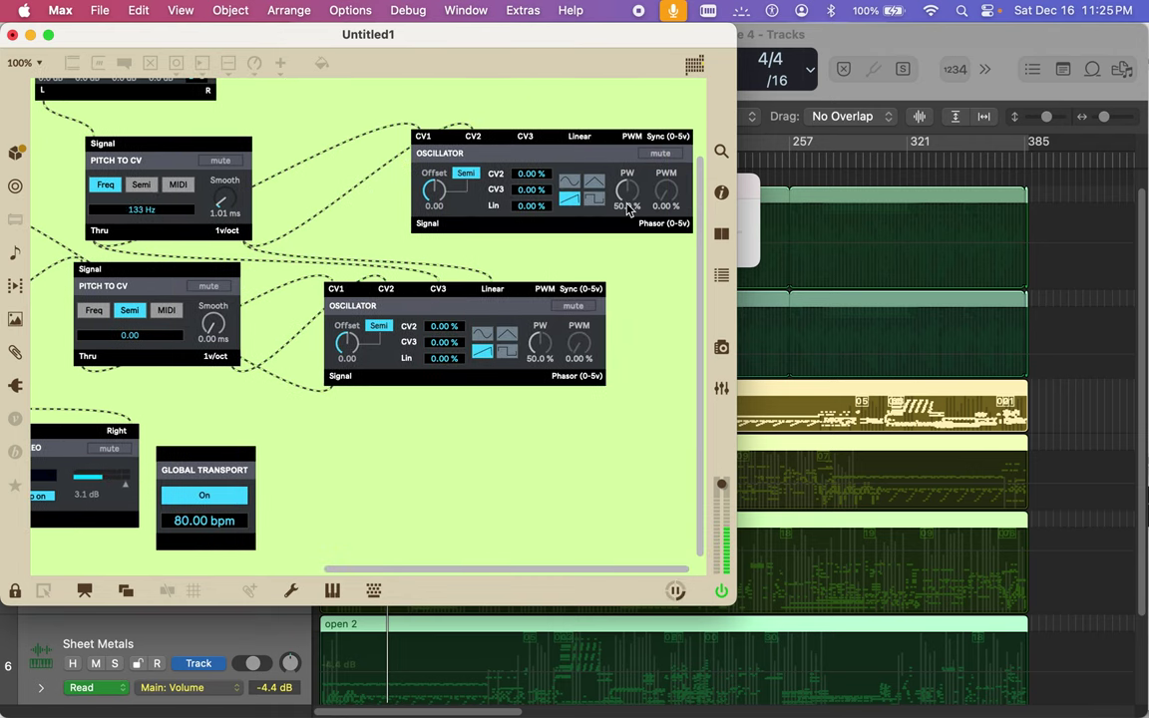
{"action": "mouse_move", "coordinate": [531, 205]}
{"action": "left_mouse_down"}
{"action": "mouse_move", "coordinate": [533, 172]}
{"action": "mouse_move", "coordinate": [523, 212]}
{"action": "left_mouse_up"}
{"action": "scroll", "coordinate": [520, 213], "scroll_direction": "left", "scroll_amount": 4}
{"action": "scroll", "coordinate": [583, 269], "scroll_direction": "right", "scroll_amount": 4}
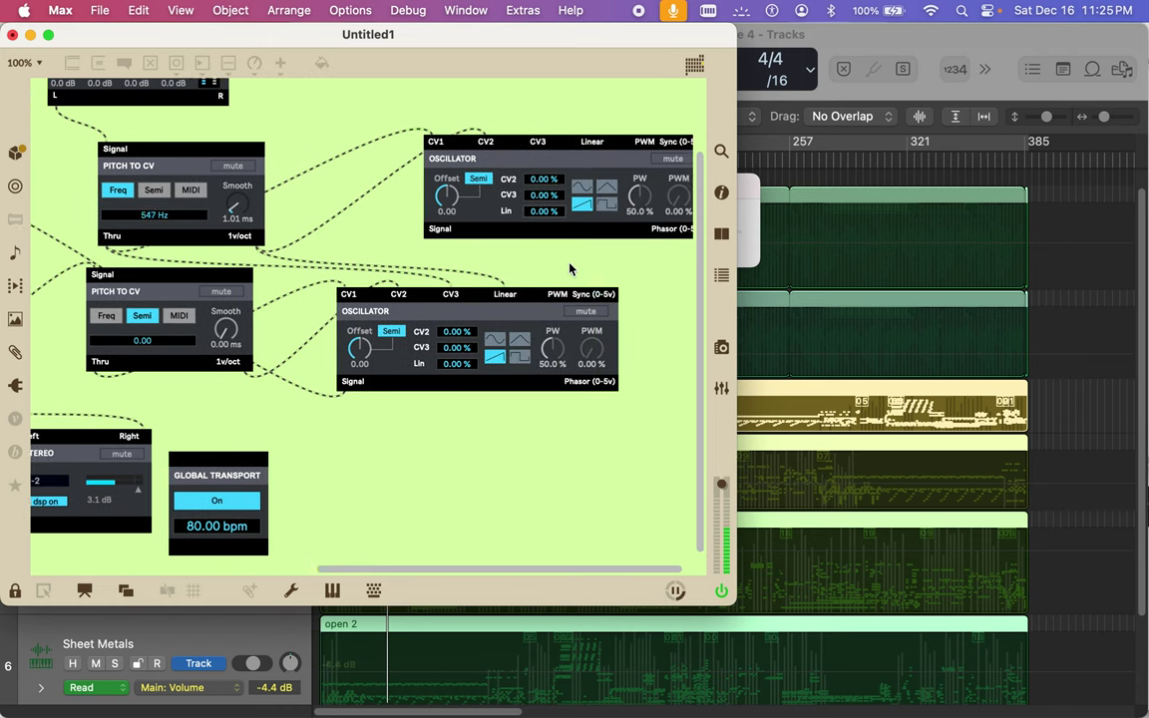
{"action": "left_click", "coordinate": [482, 342]}
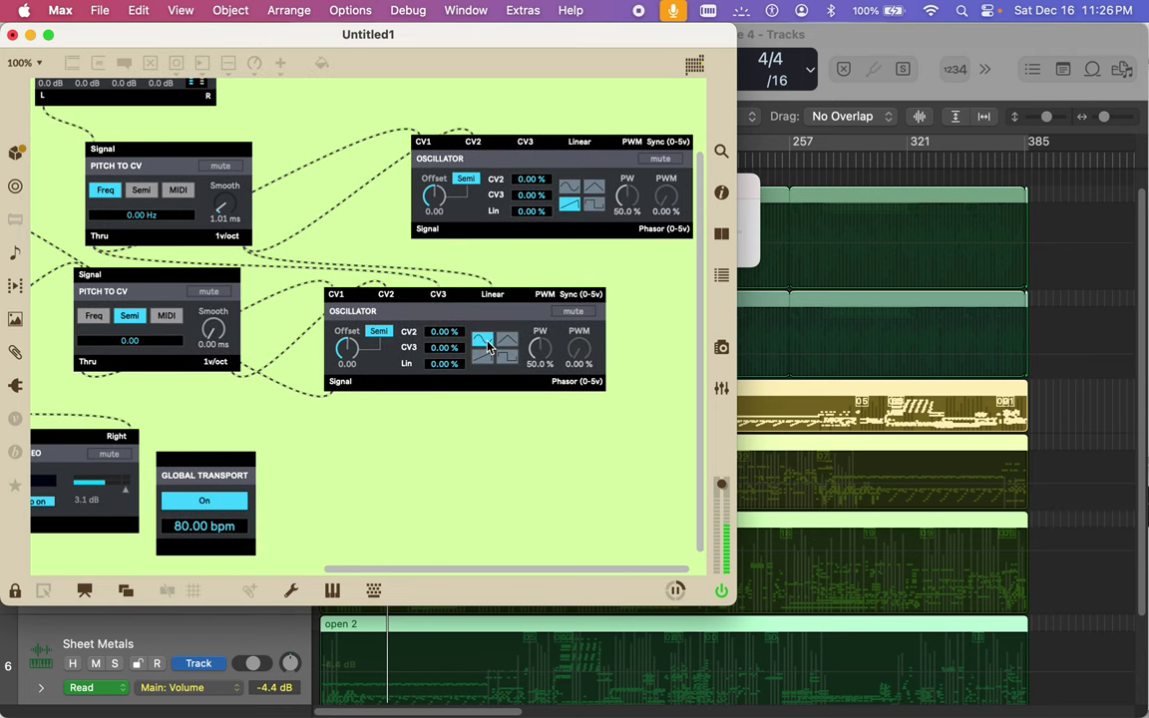
Step: Set the lower Oscillator's Lin attenuator to 86.6 % and its CV3 attenuator to 100 %
{"action": "mouse_move", "coordinate": [443, 363]}
{"action": "left_mouse_down"}
{"action": "mouse_move", "coordinate": [444, 279]}
{"action": "mouse_move", "coordinate": [439, 495]}
{"action": "mouse_move", "coordinate": [439, 373]}
{"action": "left_mouse_up"}
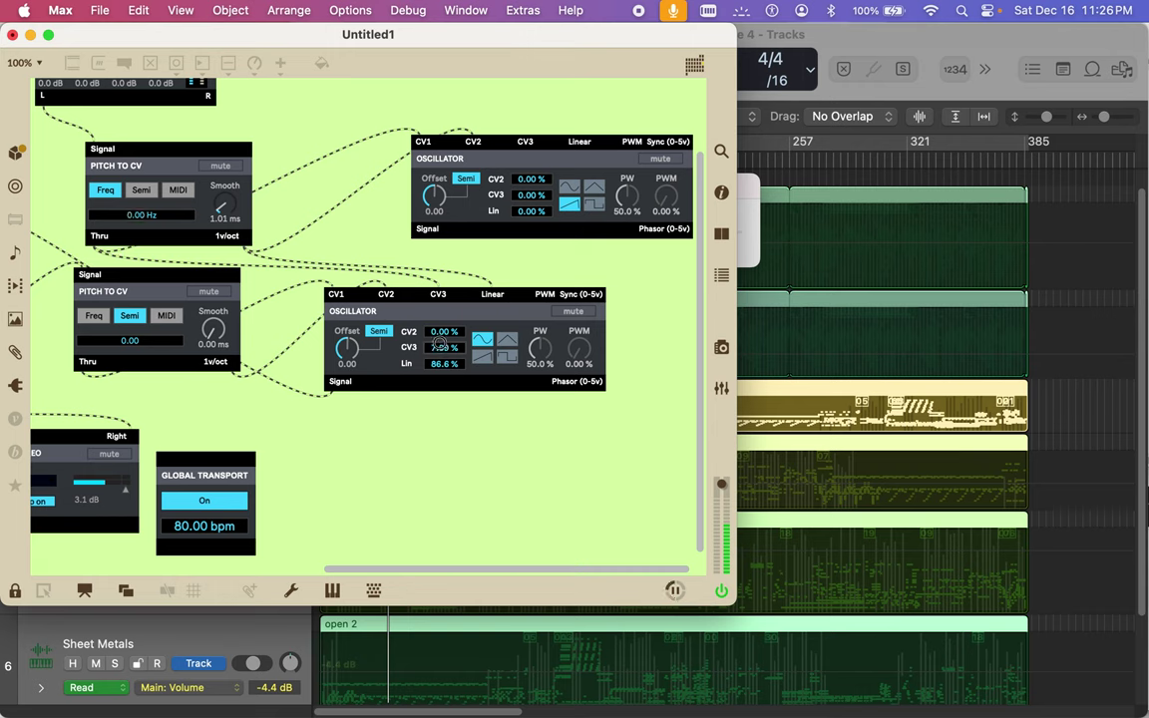
{"action": "left_click_drag", "start_coordinate": [439, 335], "coordinate": [439, 310]}
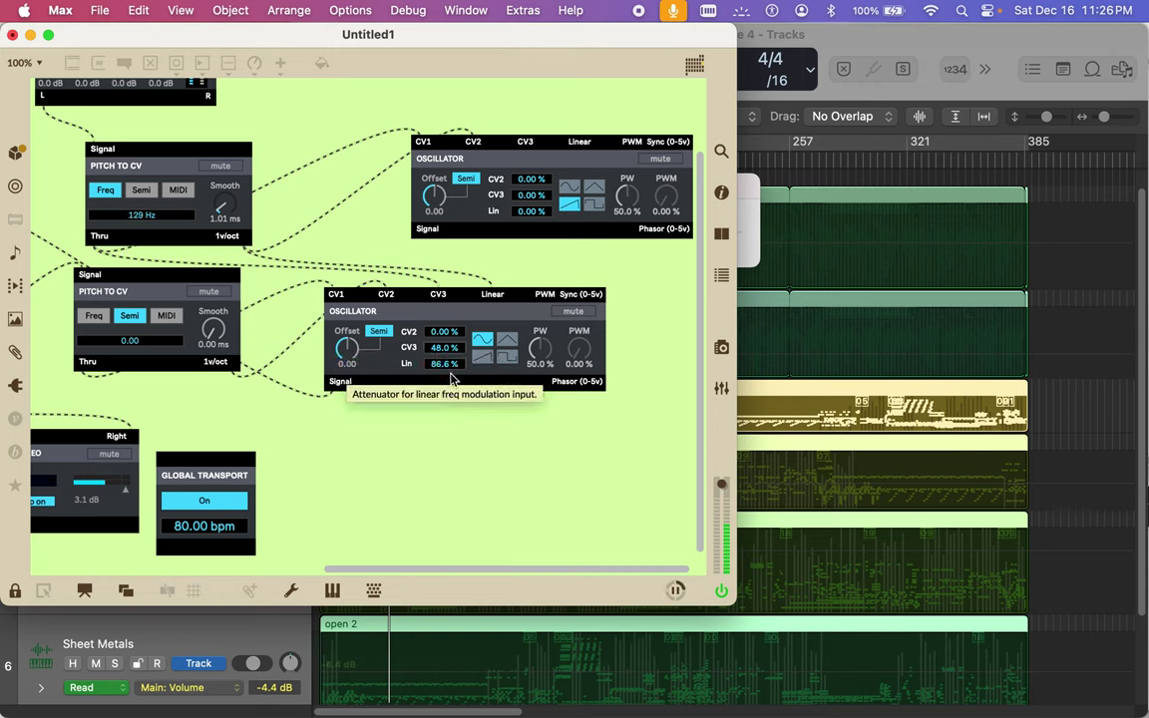
{"action": "left_click_drag", "start_coordinate": [440, 349], "coordinate": [392, 217]}
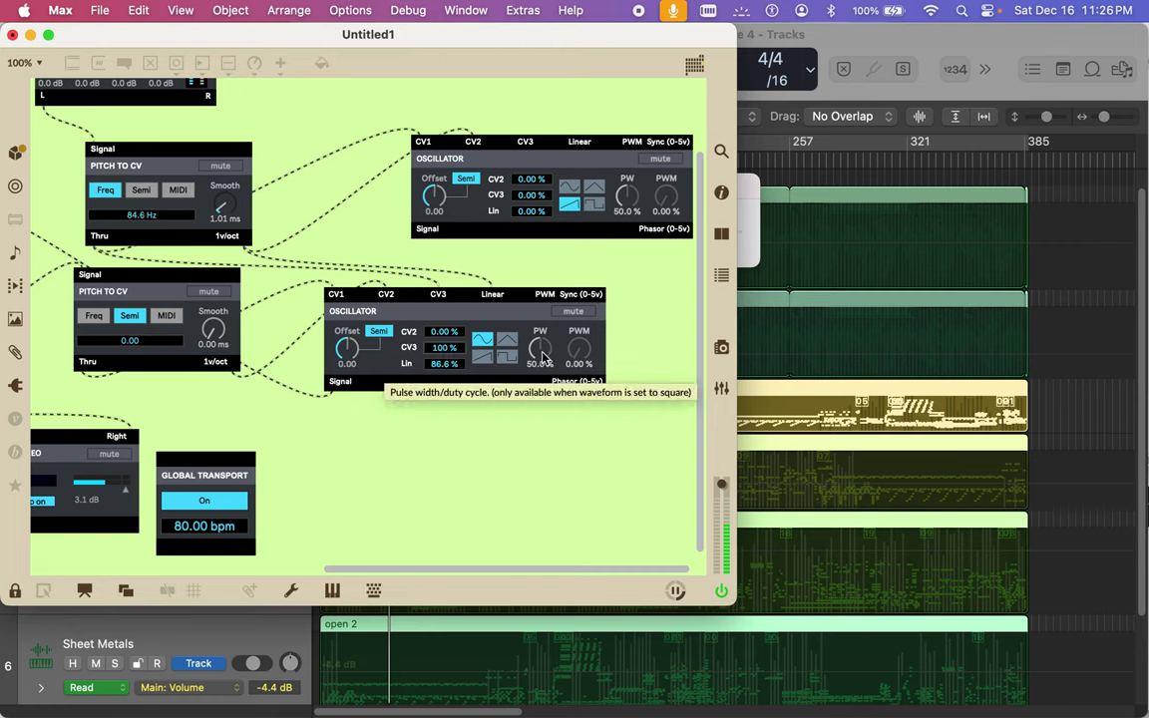
Step: Raise the lower Oscillator's Lin attenuator to 126 % and switch its tuning from Semi to Freq at 199 Hz
{"action": "left_click_drag", "start_coordinate": [444, 363], "coordinate": [436, 373]}
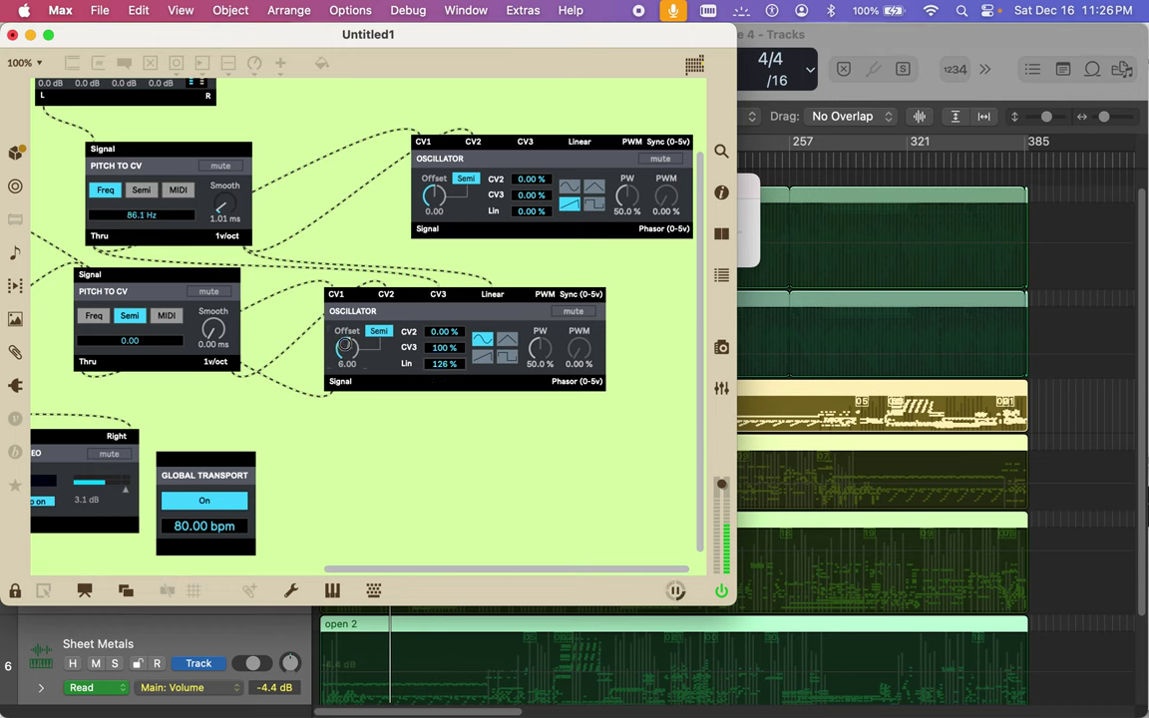
{"action": "left_click_drag", "start_coordinate": [346, 344], "coordinate": [346, 371]}
{"action": "left_click", "coordinate": [379, 332]}
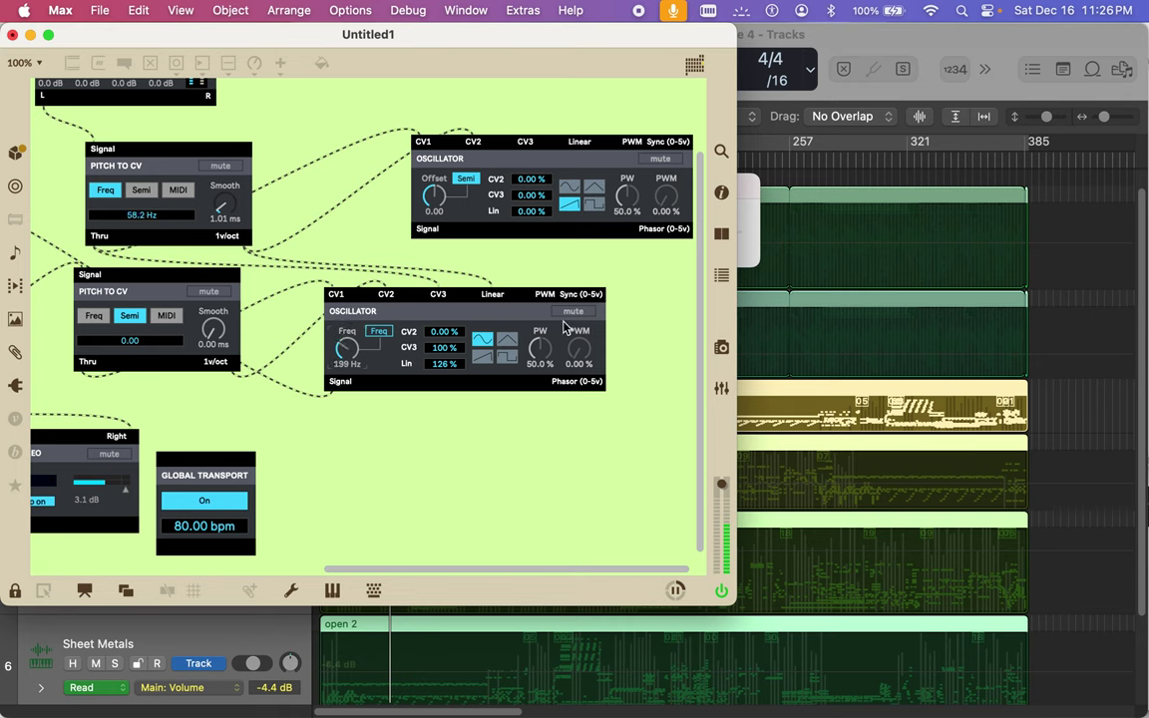
Step: Switch the lower Oscillator to a square waveform with pulse width at 100 % and PWM at 49.6 %
{"action": "left_click_drag", "start_coordinate": [538, 351], "coordinate": [491, 279]}
{"action": "left_click", "coordinate": [513, 361]}
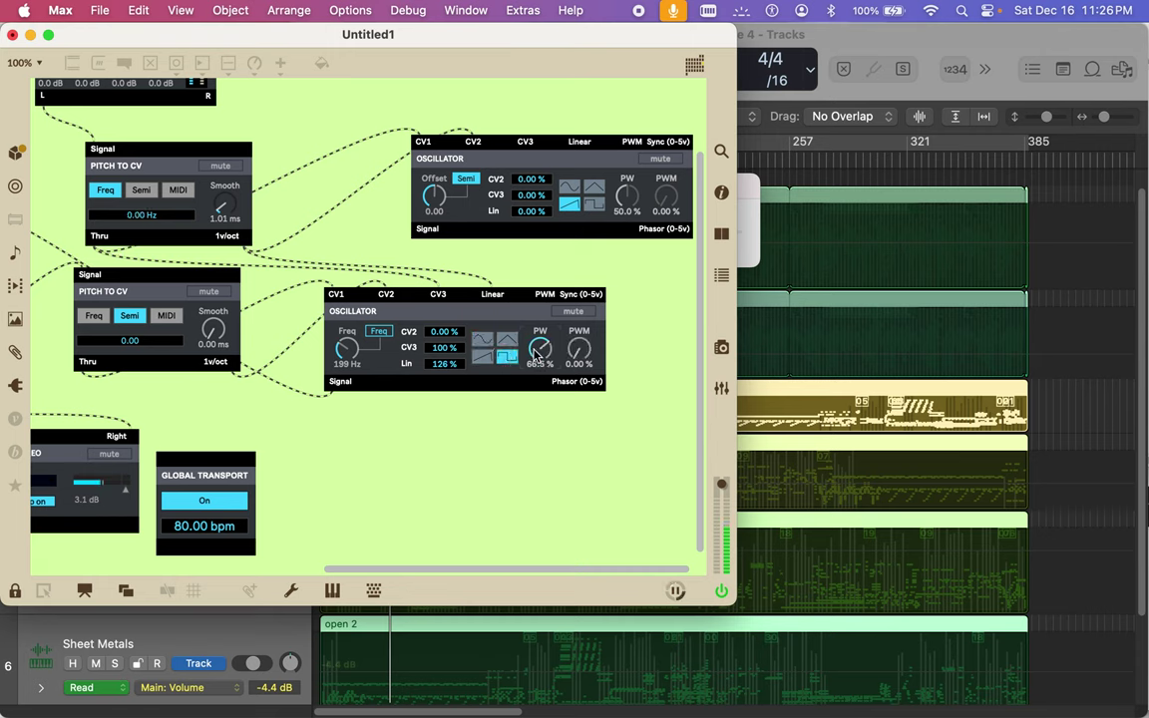
{"action": "left_click_drag", "start_coordinate": [530, 375], "coordinate": [525, 313]}
{"action": "mouse_move", "coordinate": [579, 347]}
{"action": "left_mouse_down"}
{"action": "mouse_move", "coordinate": [582, 314]}
{"action": "mouse_move", "coordinate": [583, 351]}
{"action": "left_mouse_up"}
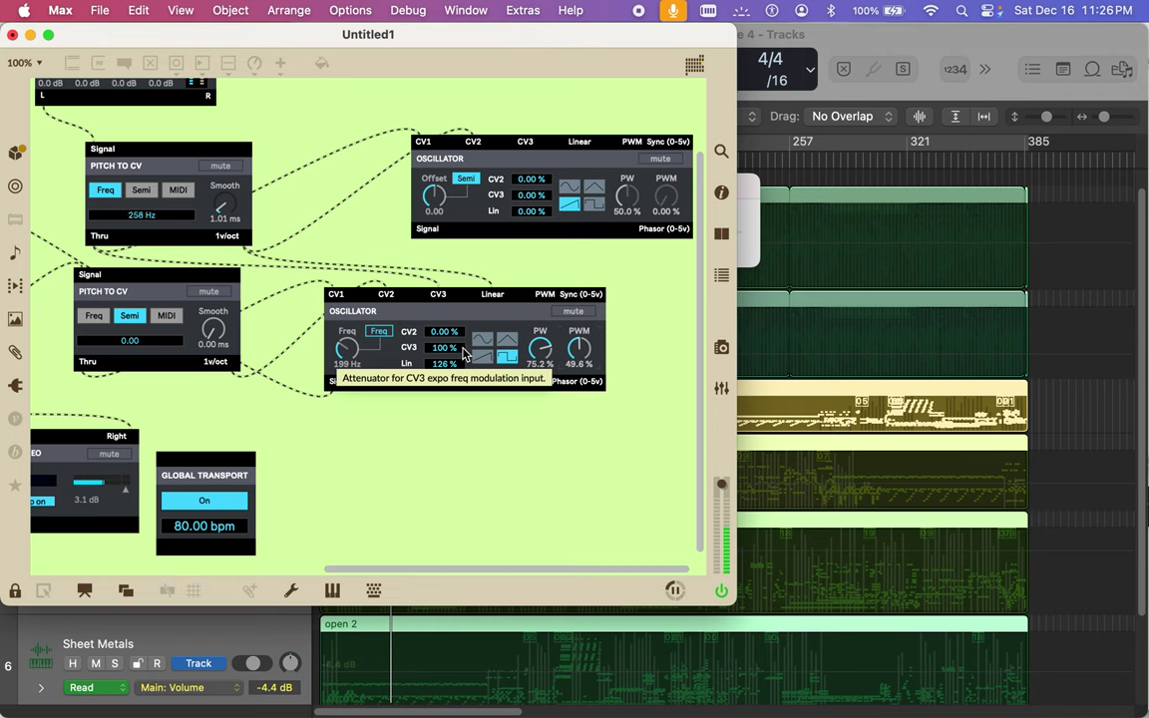
{"action": "left_click_drag", "start_coordinate": [539, 348], "coordinate": [592, 490]}
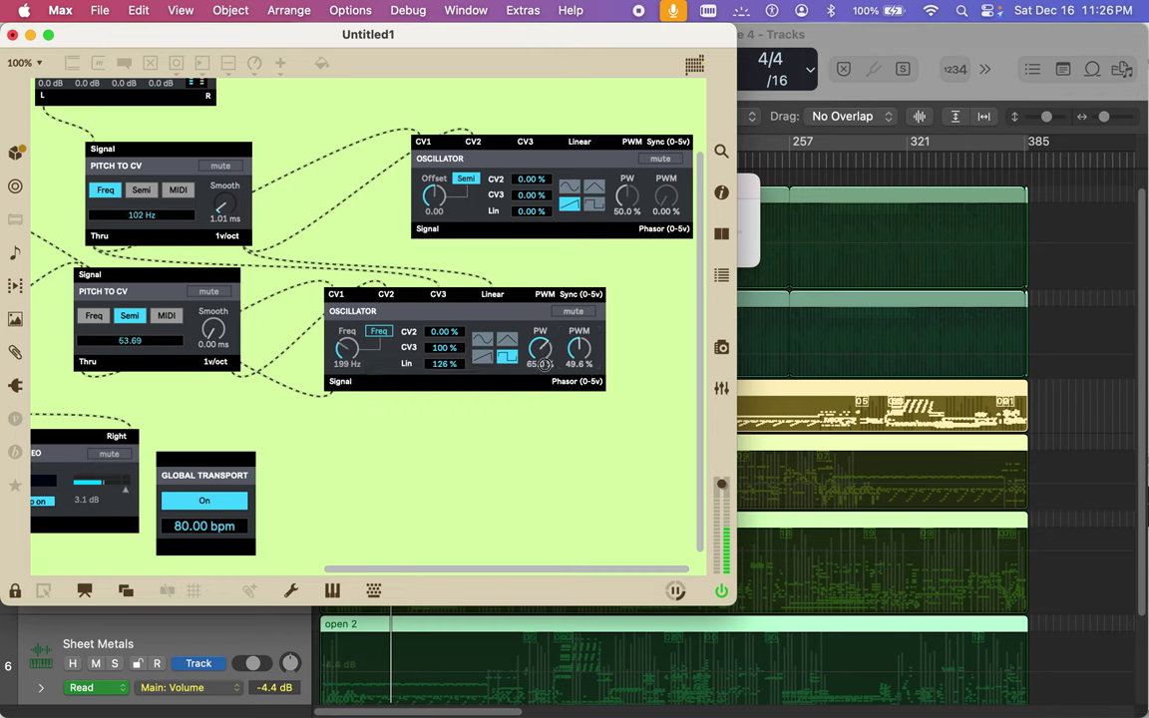
{"action": "left_click_drag", "start_coordinate": [539, 348], "coordinate": [479, 148]}
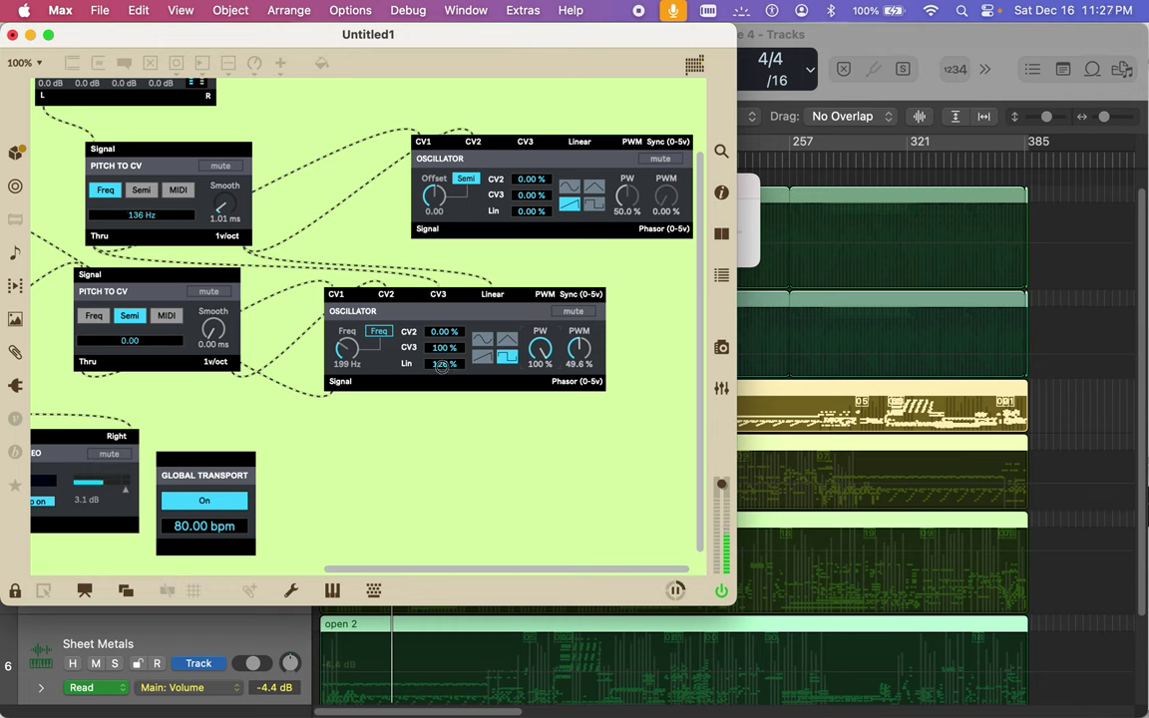
Step: Set the lower Oscillator's Lin attenuator to 100 % and its frequency to 440 Hz
{"action": "left_click_drag", "start_coordinate": [443, 371], "coordinate": [442, 369]}
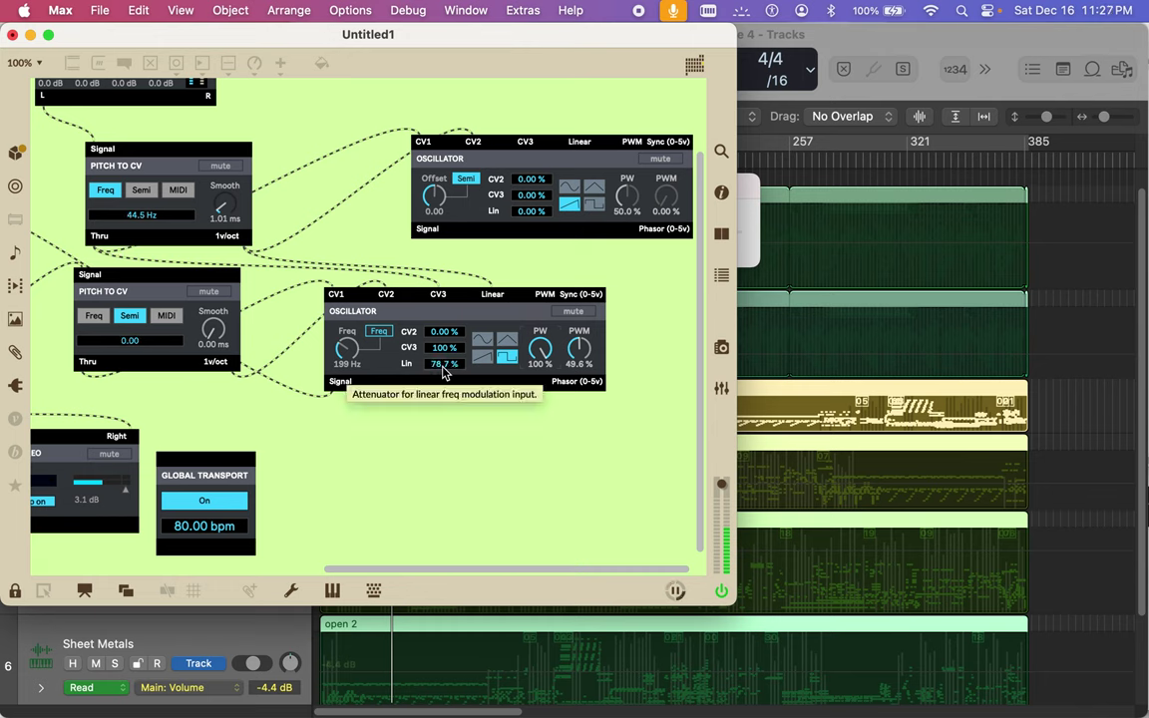
{"action": "type", "text": "100"}
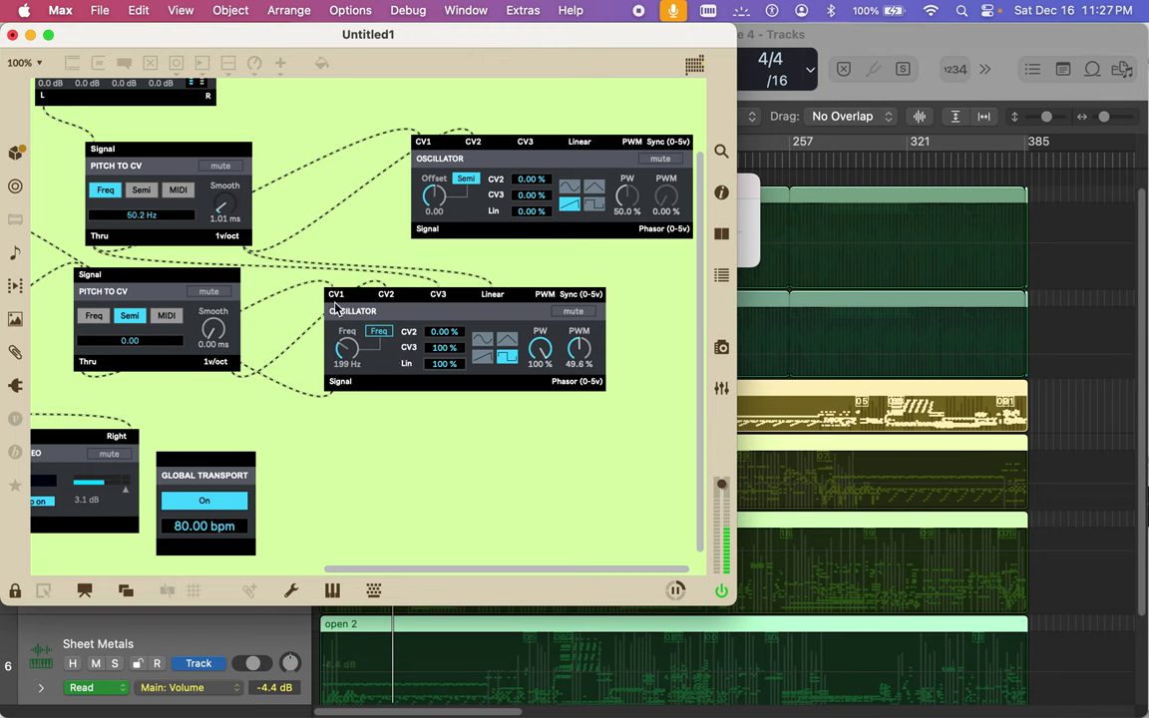
{"action": "left_click_drag", "start_coordinate": [441, 333], "coordinate": [391, 257]}
{"action": "left_click_drag", "start_coordinate": [441, 305], "coordinate": [448, 341]}
{"action": "type", "text": "440"}
{"action": "key", "text": "Return"}
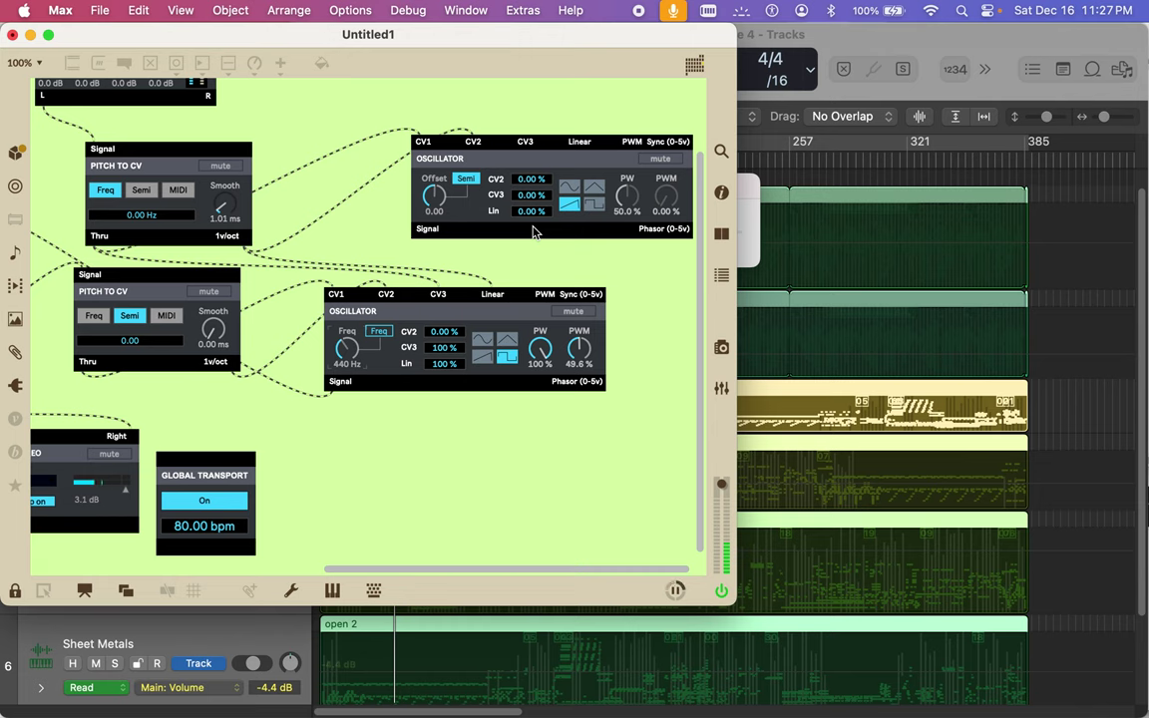
Step: Try a Smooth time of 20 ms on the upper Pitch to CV and reduce it to 0 ms
{"action": "left_click", "coordinate": [215, 155]}
{"action": "left_click_drag", "start_coordinate": [221, 204], "coordinate": [221, 175]}
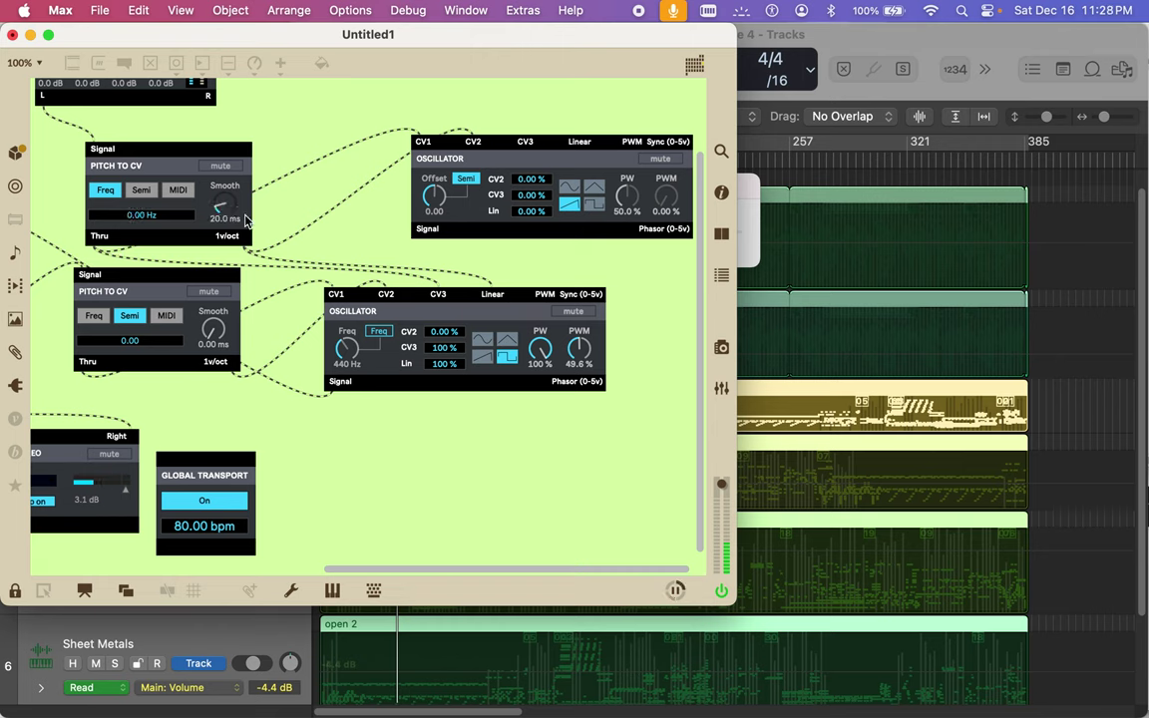
{"action": "left_click_drag", "start_coordinate": [207, 178], "coordinate": [268, 306]}
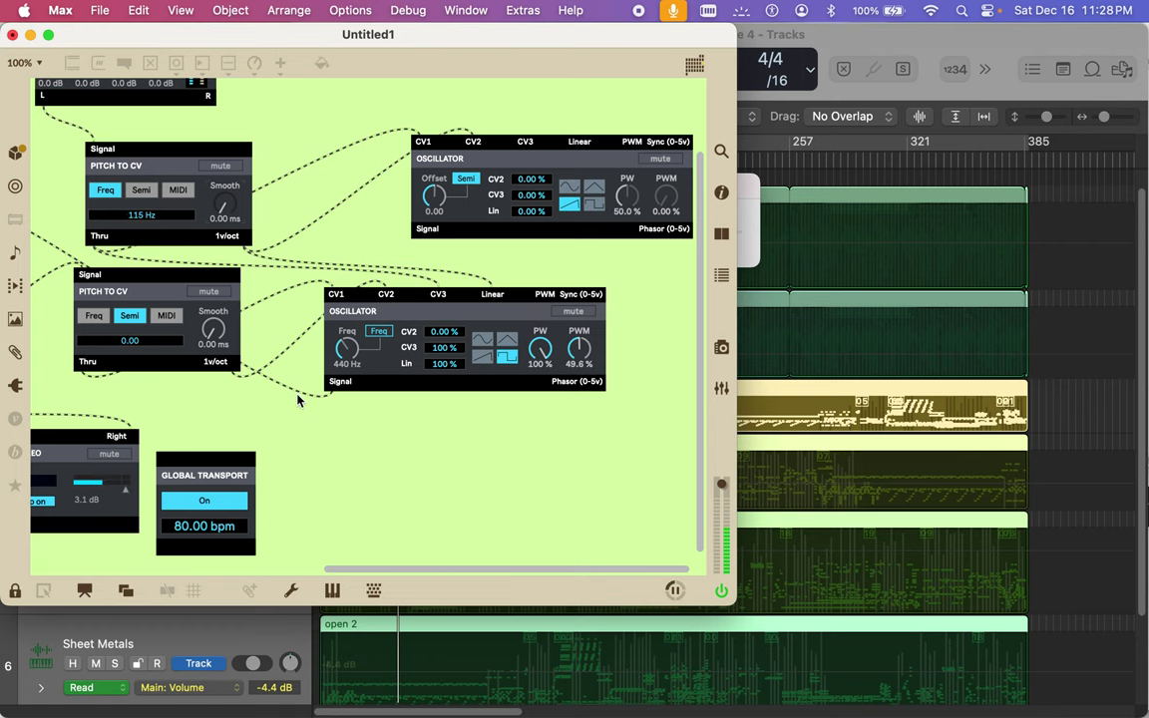
Step: Unlock the patch and move both audio clips up, placing them side by side above the Pan Mixer
{"action": "scroll", "coordinate": [297, 400], "scroll_direction": "left", "scroll_amount": 5}
{"action": "scroll", "coordinate": [298, 401], "scroll_direction": "left", "scroll_amount": 3}
{"action": "scroll", "coordinate": [297, 401], "scroll_direction": "up", "scroll_amount": 2}
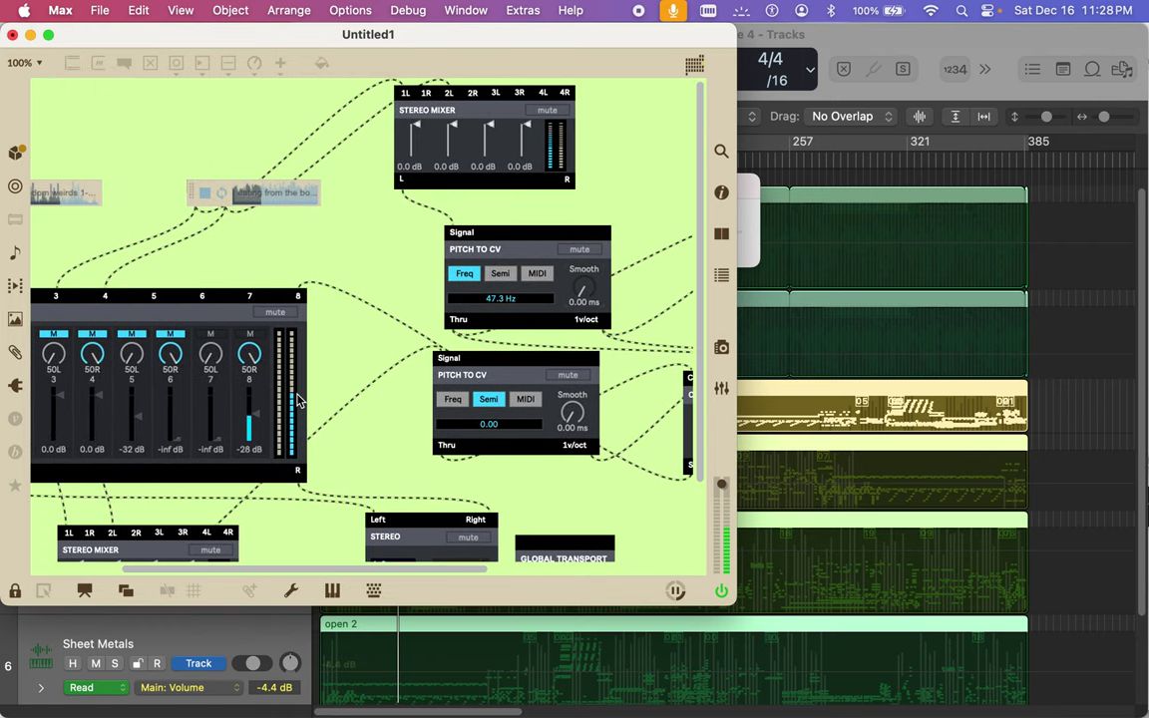
{"action": "scroll", "coordinate": [297, 400], "scroll_direction": "left", "scroll_amount": 3}
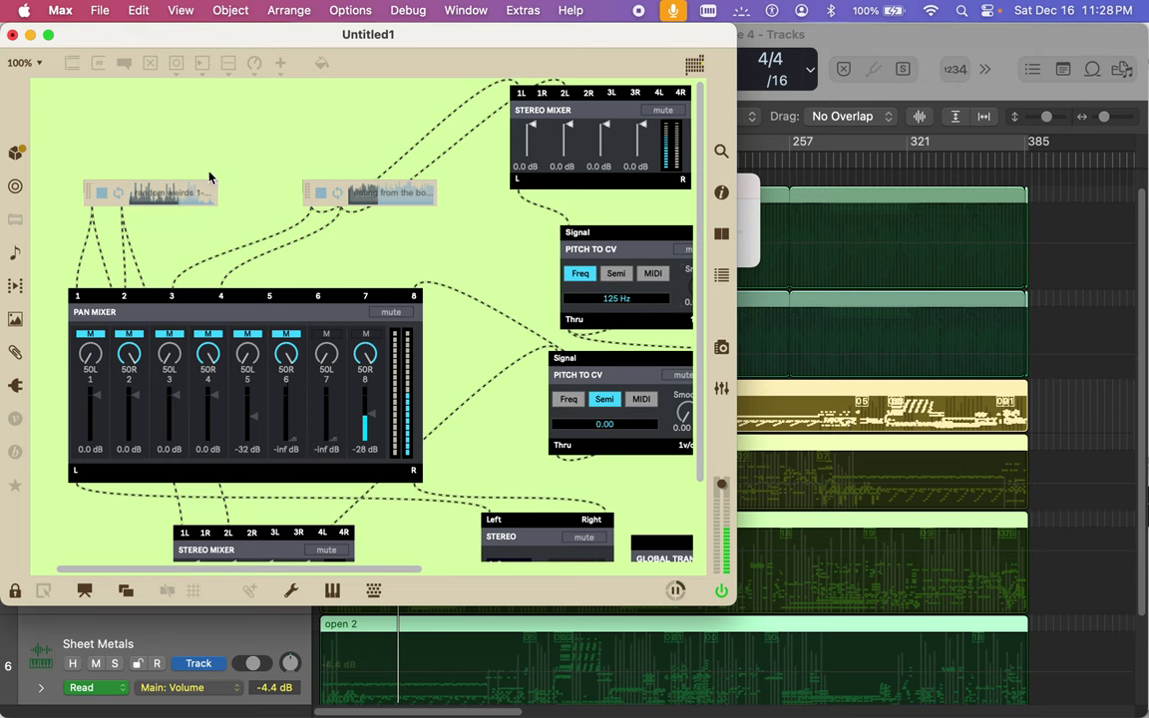
{"action": "left_click", "coordinate": [15, 591]}
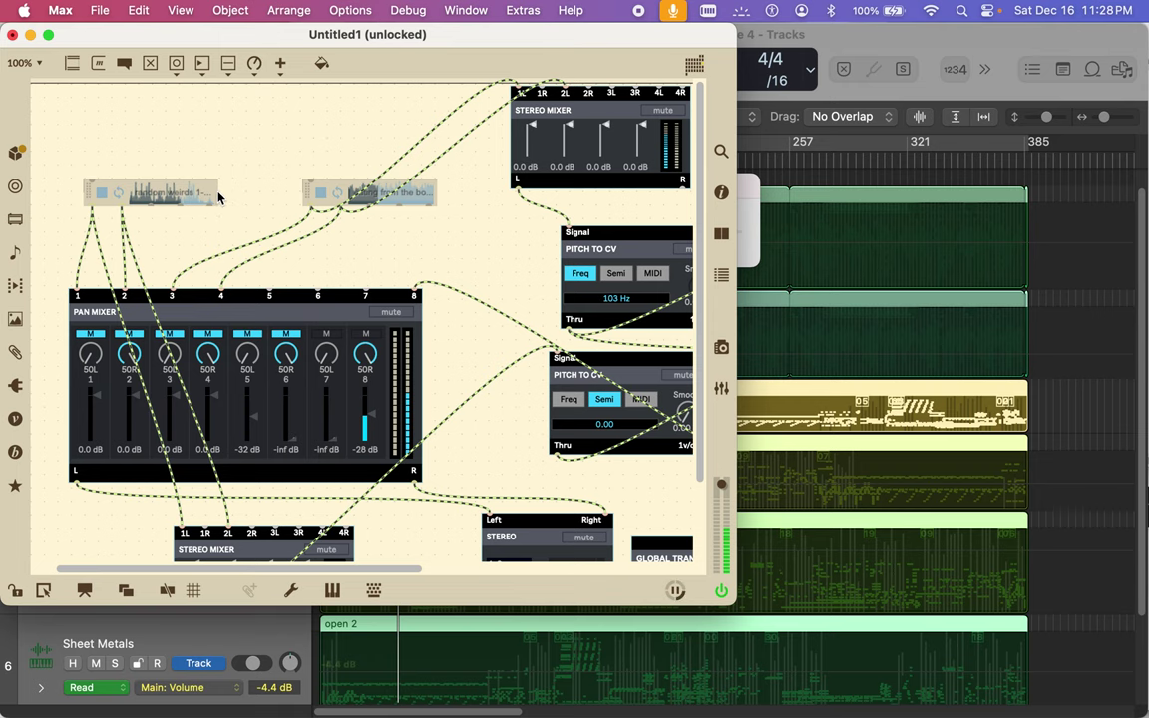
{"action": "left_click_drag", "start_coordinate": [219, 197], "coordinate": [177, 118]}
{"action": "scroll", "coordinate": [197, 188], "scroll_direction": "left", "scroll_amount": 2}
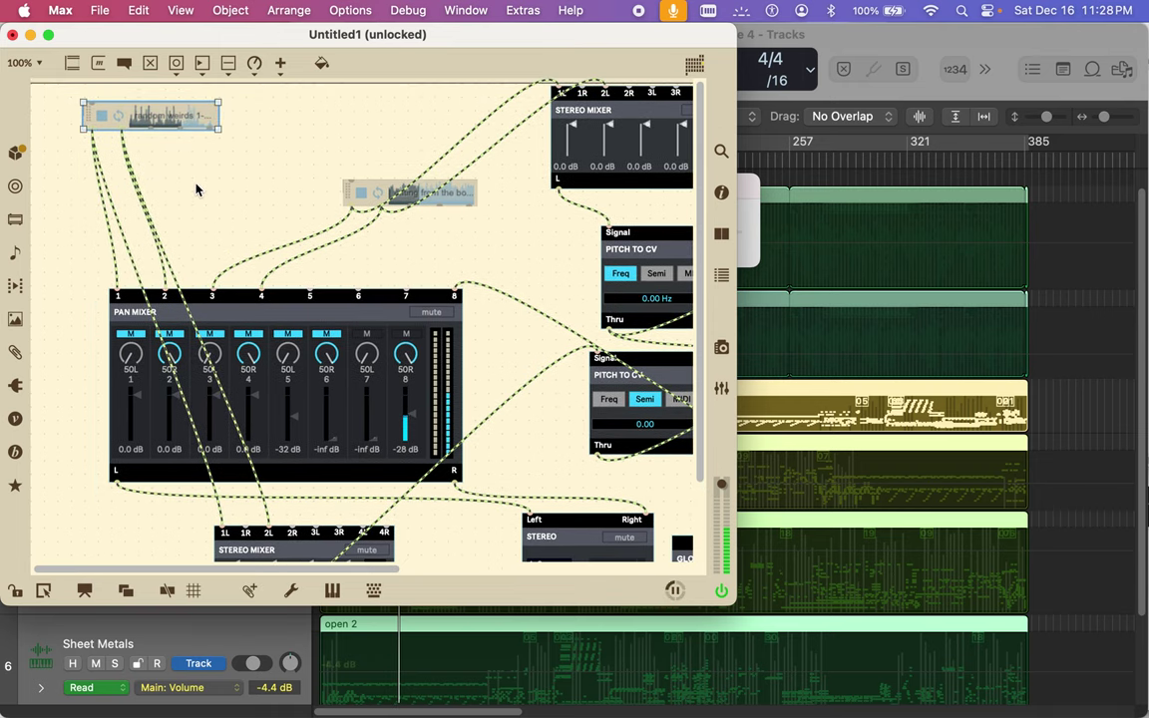
{"action": "left_click", "coordinate": [370, 183]}
{"action": "left_click", "coordinate": [366, 175]}
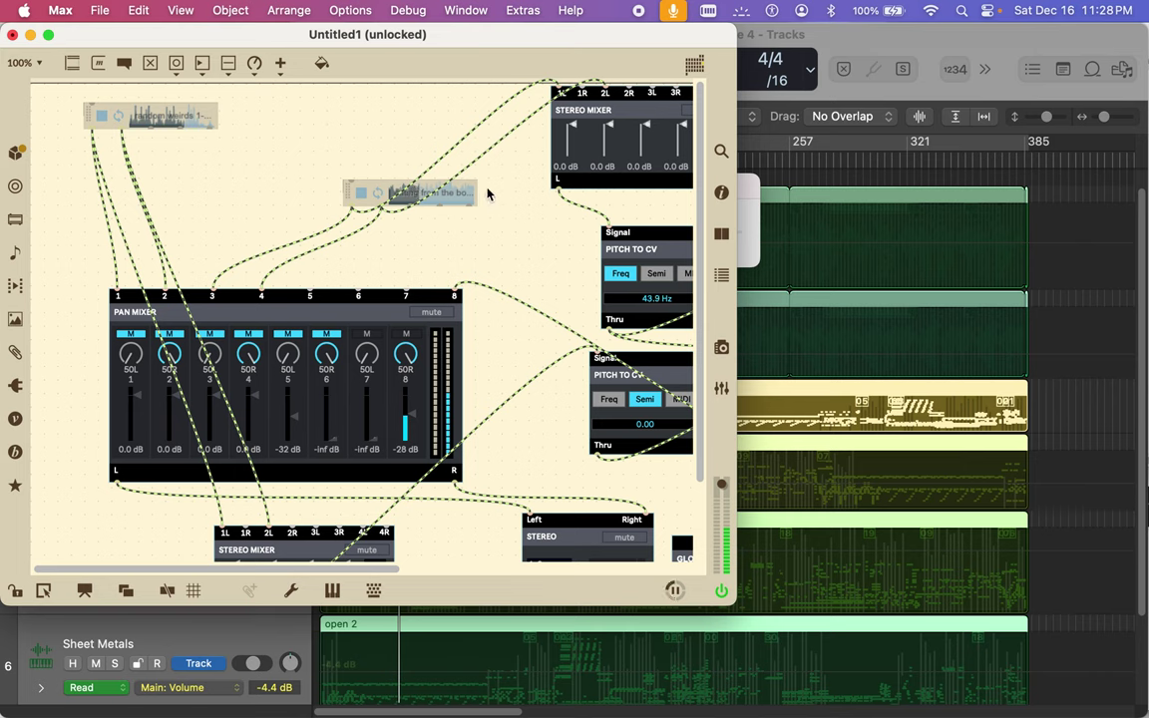
{"action": "left_click_drag", "start_coordinate": [462, 141], "coordinate": [275, 110]}
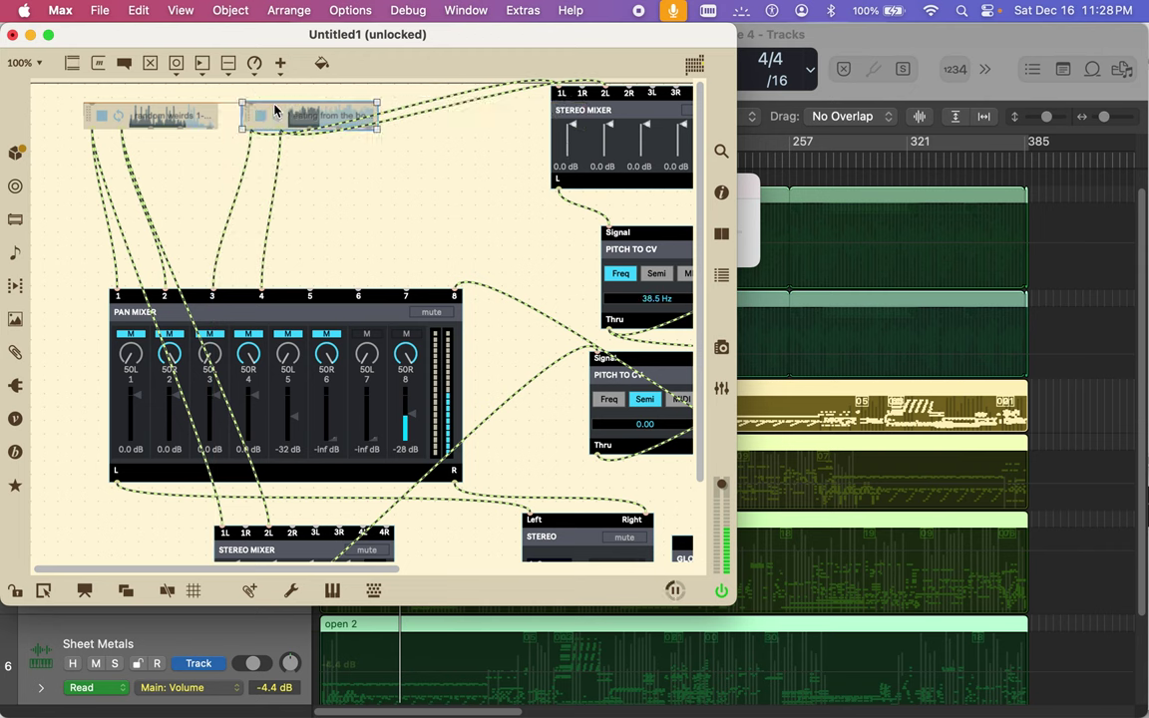
Step: Move the upper Stereo Mixer beneath the second audio clip and delete it
{"action": "left_click", "coordinate": [294, 339]}
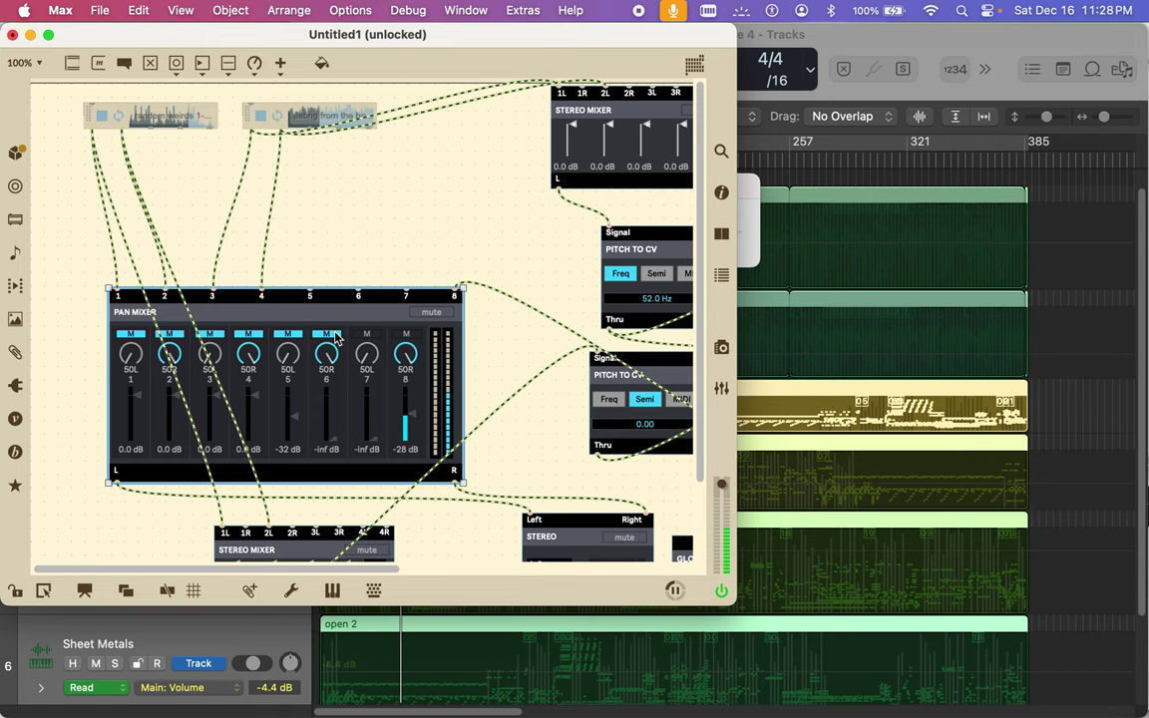
{"action": "scroll", "coordinate": [558, 195], "scroll_direction": "right", "scroll_amount": 5}
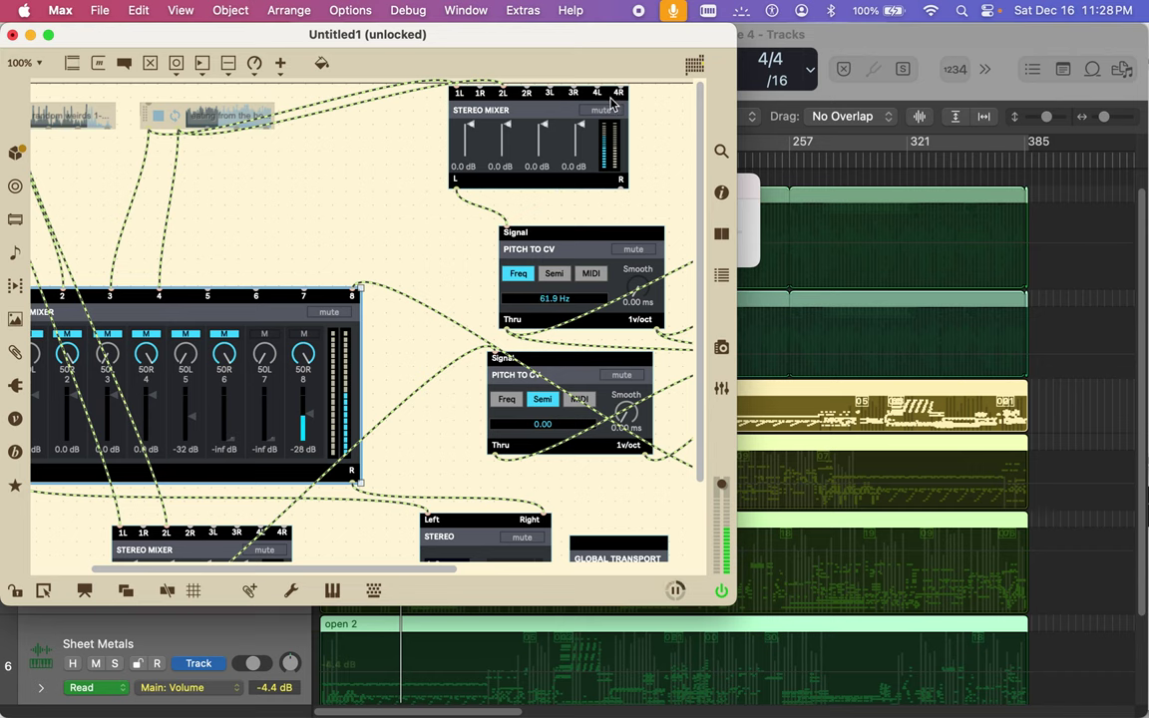
{"action": "left_click_drag", "start_coordinate": [593, 96], "coordinate": [332, 175]}
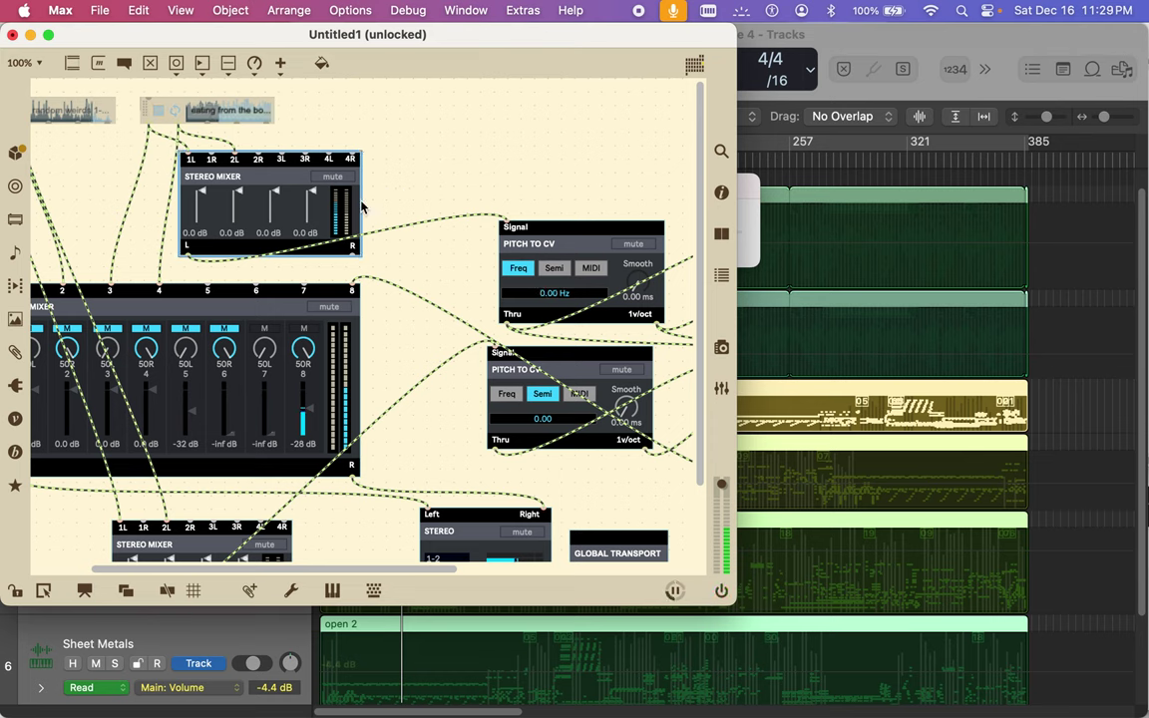
{"action": "key", "text": "BackSpace"}
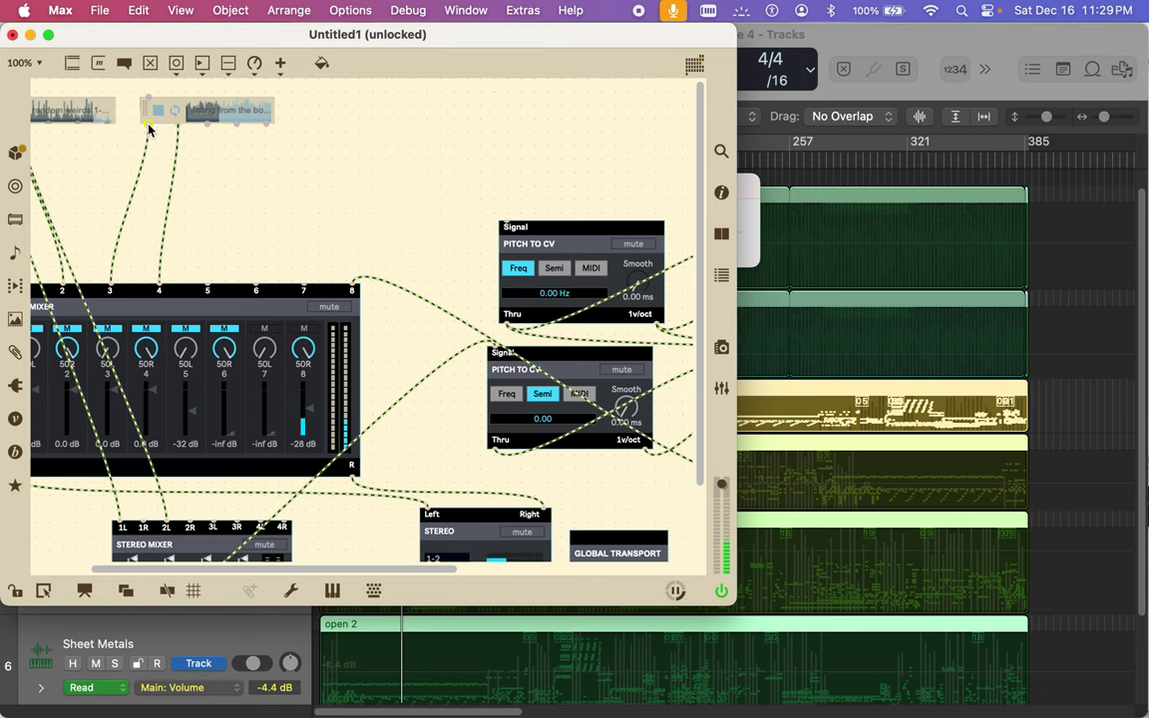
Step: Connect the second audio clip's first output to the upper Pitch to CV's Signal input and move that module up towards the Pan Mixer
{"action": "left_click_drag", "start_coordinate": [149, 127], "coordinate": [505, 217]}
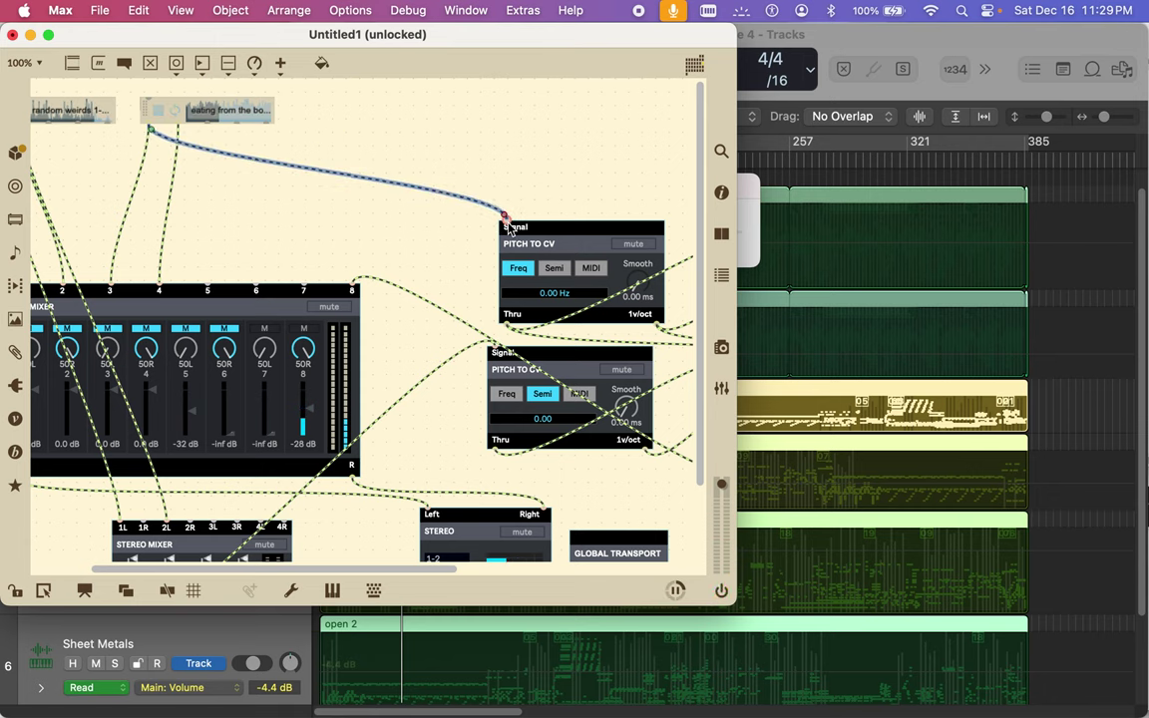
{"action": "scroll", "coordinate": [543, 212], "scroll_direction": "right", "scroll_amount": 10}
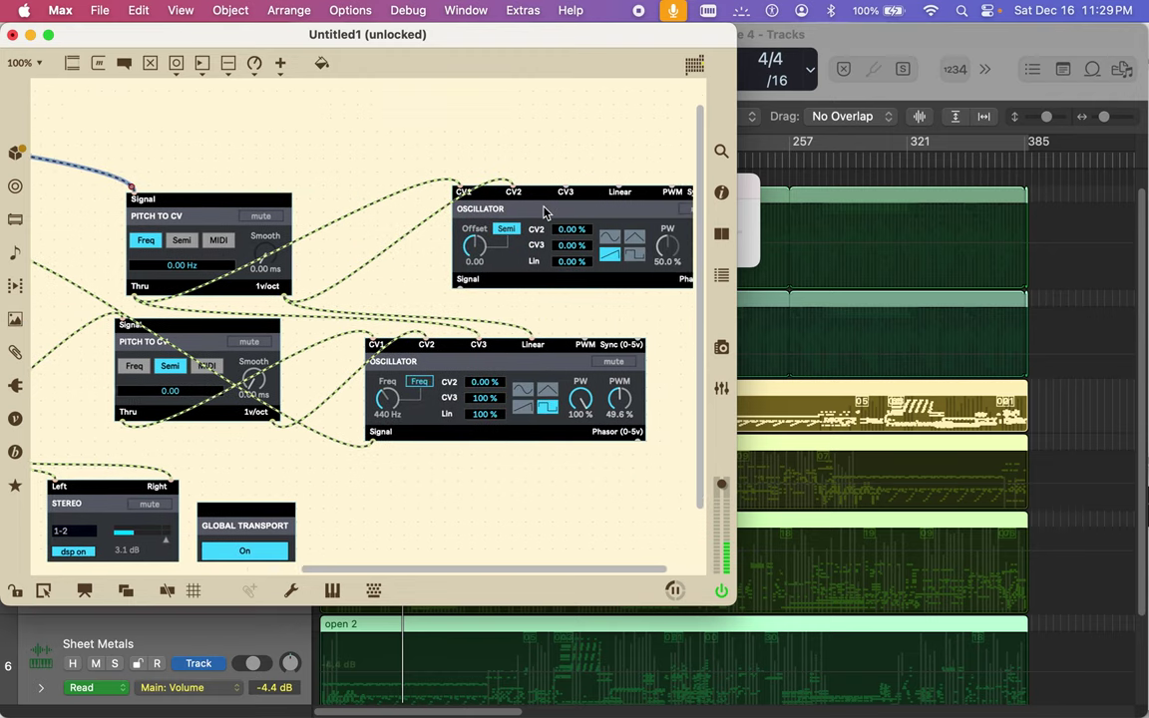
{"action": "left_click_drag", "start_coordinate": [247, 206], "coordinate": [107, 151]}
{"action": "scroll", "coordinate": [106, 153], "scroll_direction": "left", "scroll_amount": 5}
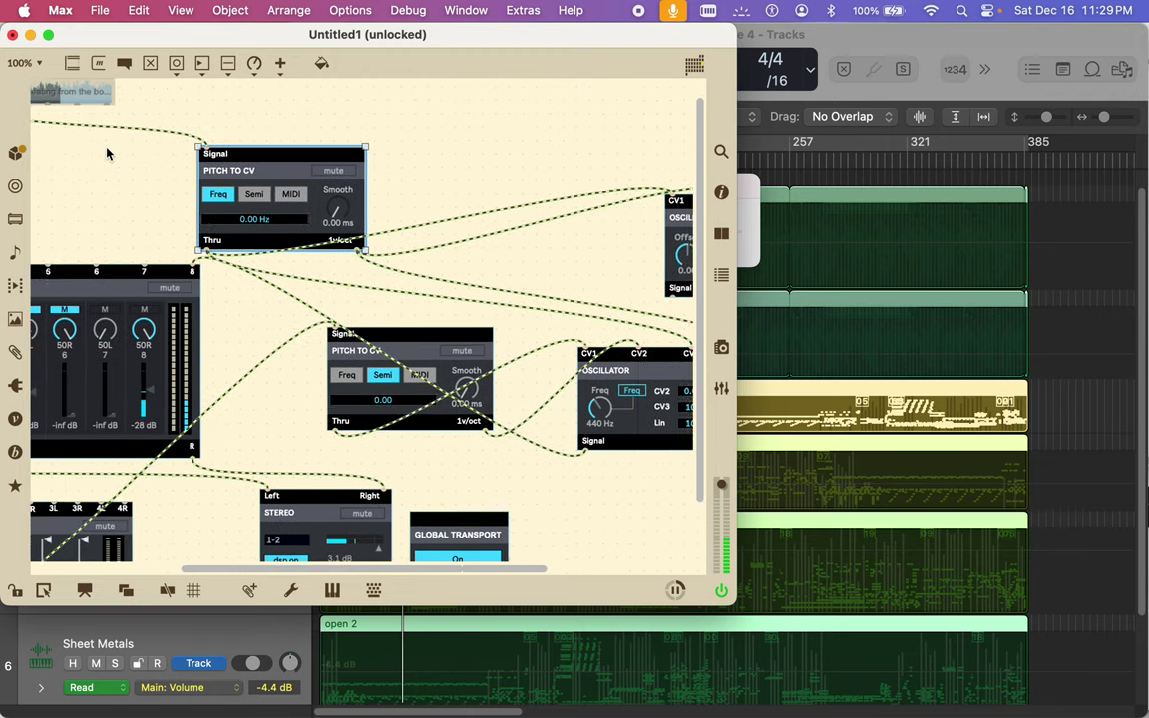
Step: Move the upper Pitch to CV beneath the second audio clip and place a duplicate of it alongside
{"action": "scroll", "coordinate": [106, 152], "scroll_direction": "left", "scroll_amount": 5}
{"action": "left_click_drag", "start_coordinate": [371, 156], "coordinate": [159, 151]}
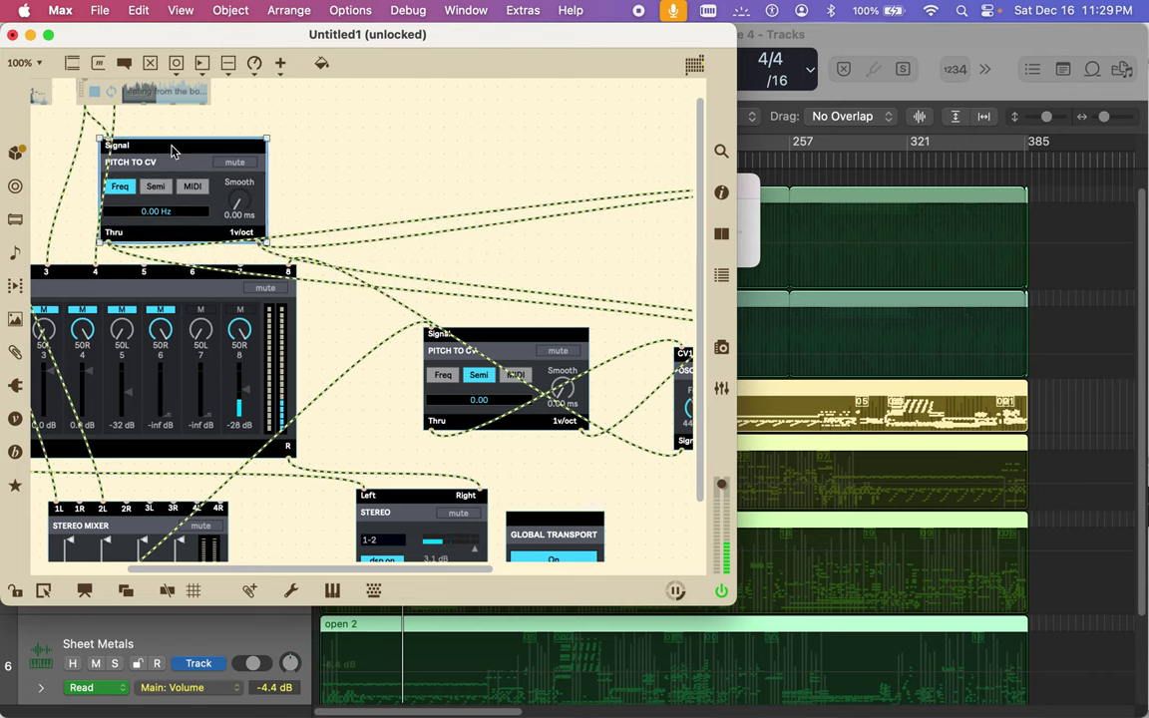
{"action": "left_click_drag", "start_coordinate": [171, 150], "coordinate": [363, 148]}
{"action": "left_click_drag", "start_coordinate": [238, 207], "coordinate": [237, 192]}
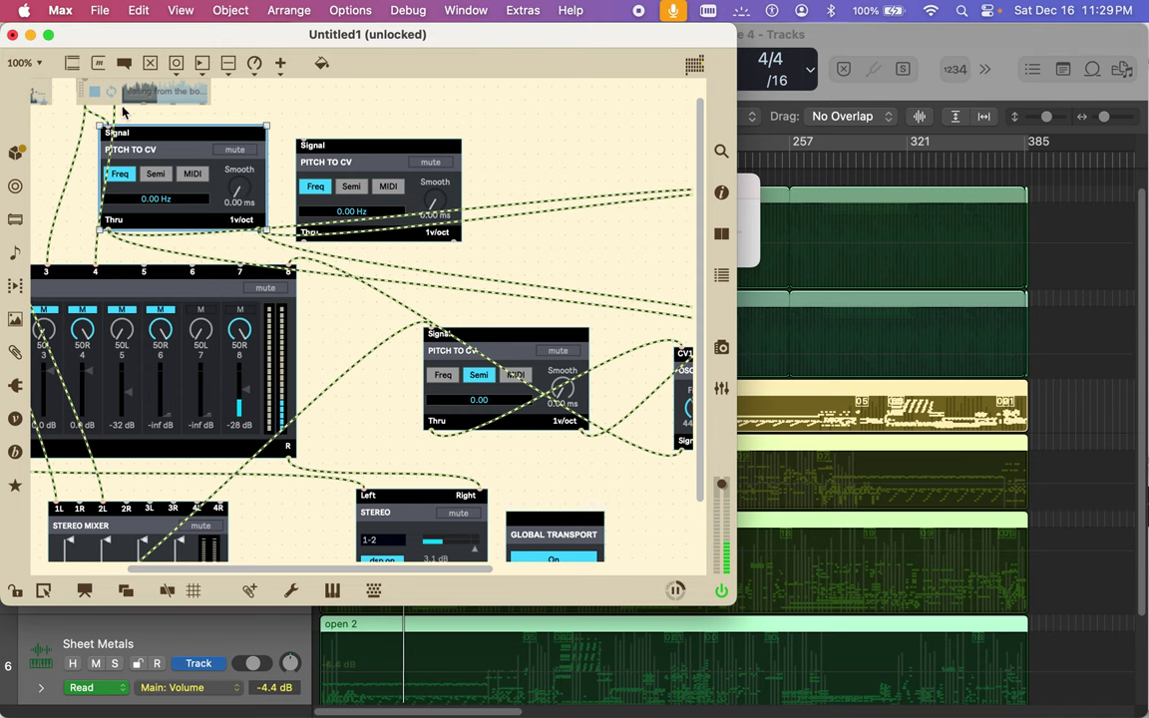
Step: Connect the second audio clip's second output to the duplicate Pitch to CV's Signal input and align the duplicate with the original
{"action": "left_click", "coordinate": [113, 104]}
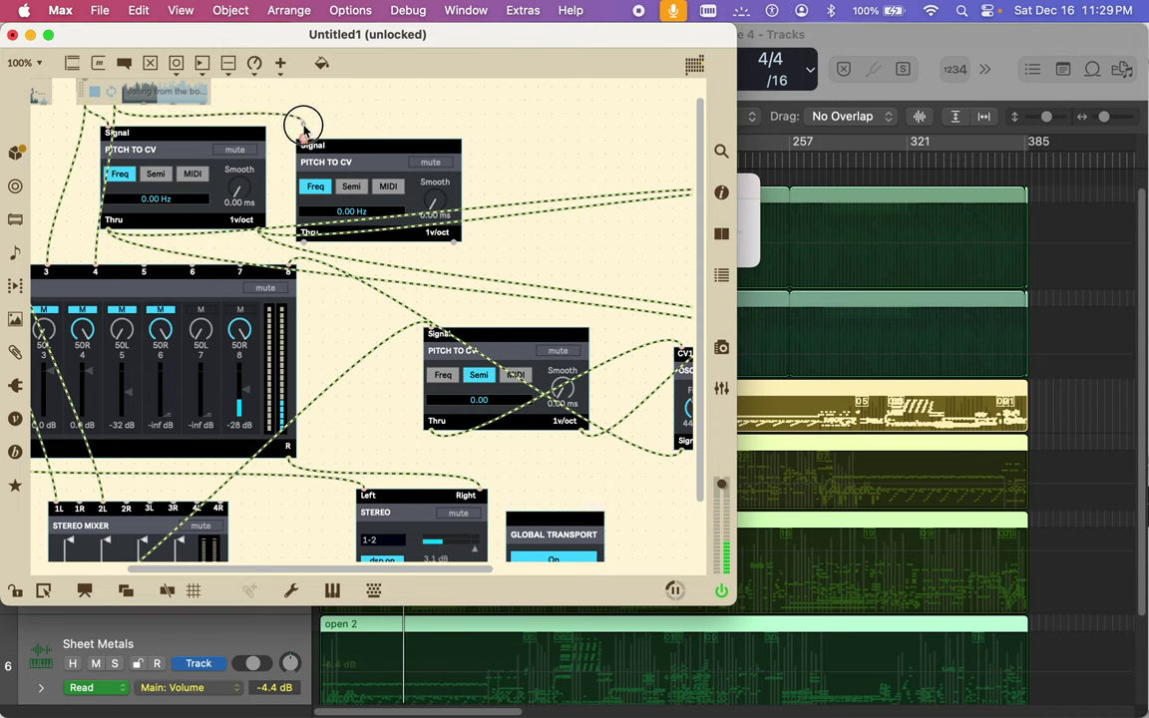
{"action": "left_click_drag", "start_coordinate": [385, 158], "coordinate": [382, 148]}
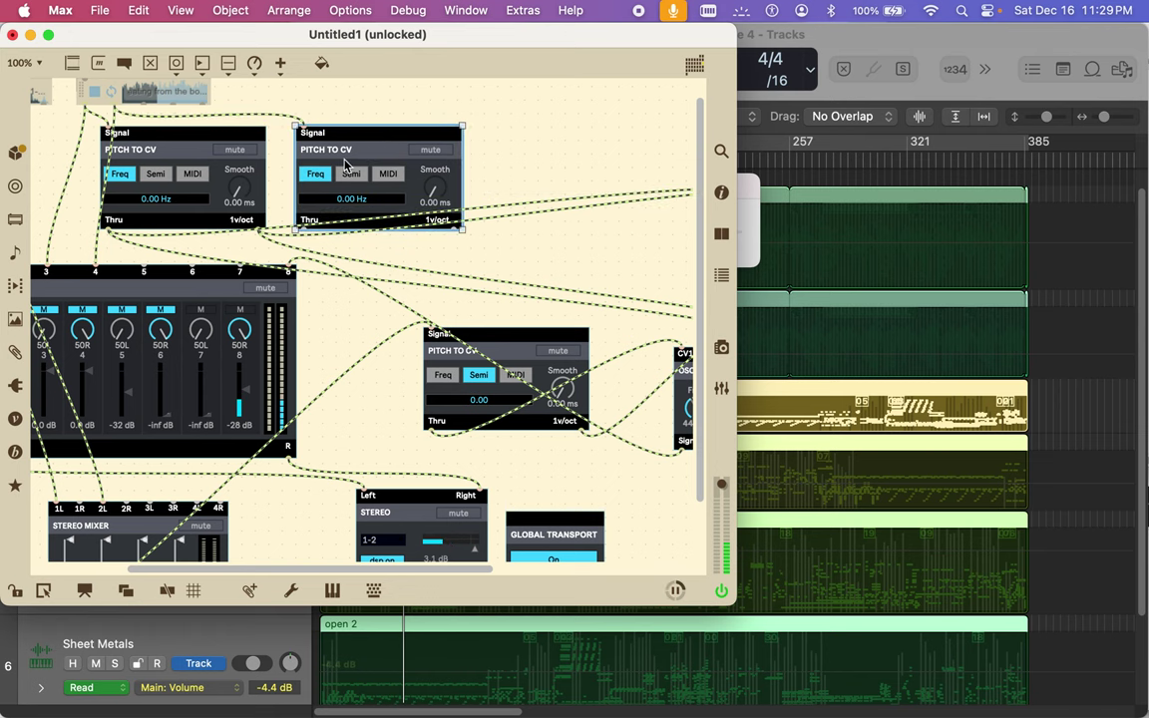
Step: Nudge the Semi-mode Pitch to CV up and move the original upper Pitch to CV close against its duplicate
{"action": "scroll", "coordinate": [384, 251], "scroll_direction": "right", "scroll_amount": 10}
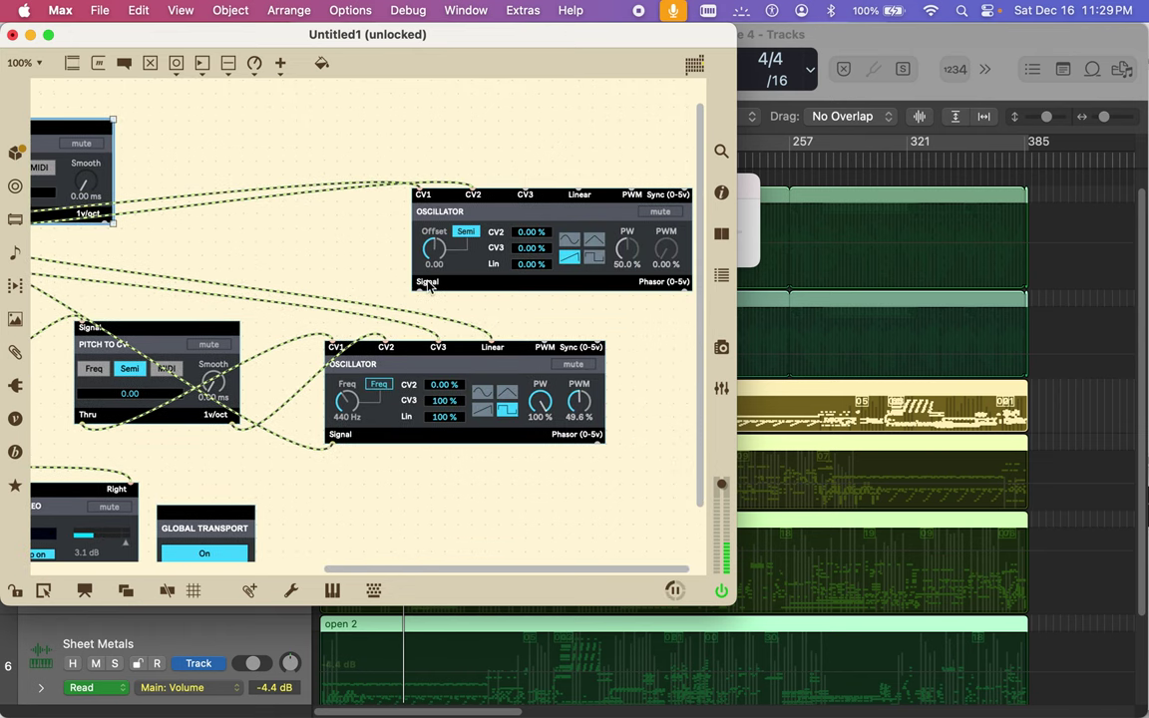
{"action": "mouse_move", "coordinate": [193, 337]}
{"action": "left_mouse_down"}
{"action": "mouse_move", "coordinate": [237, 318]}
{"action": "mouse_move", "coordinate": [195, 324]}
{"action": "left_mouse_up"}
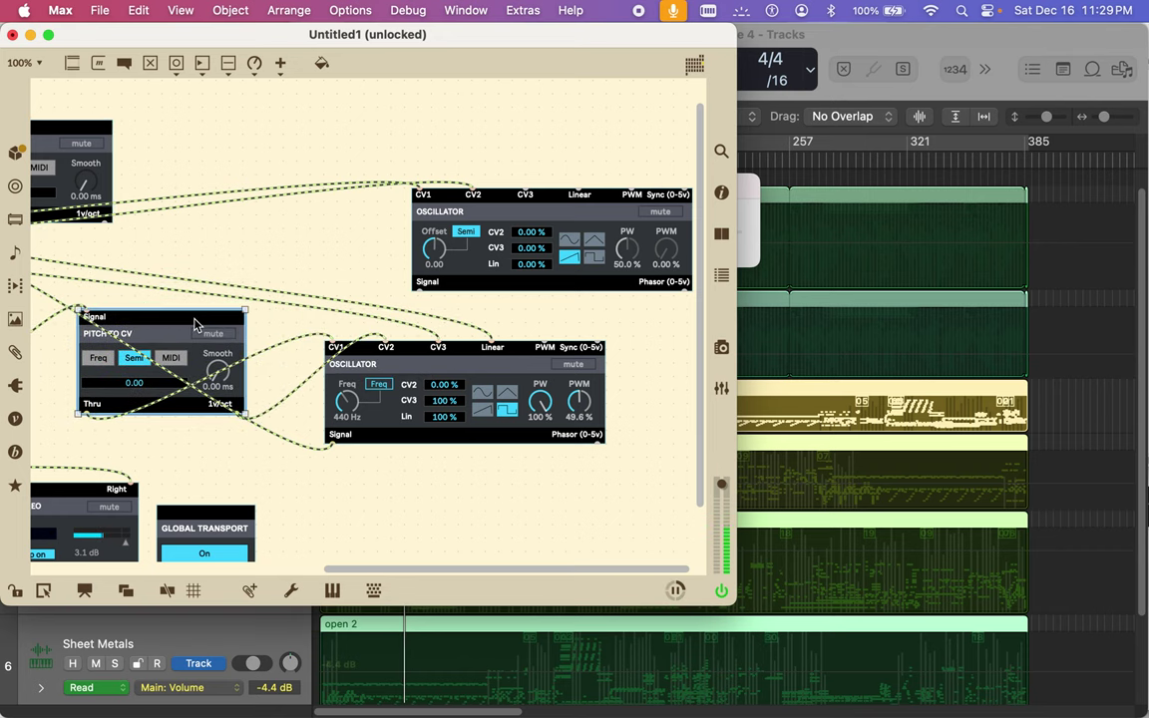
{"action": "scroll", "coordinate": [196, 324], "scroll_direction": "left", "scroll_amount": 15}
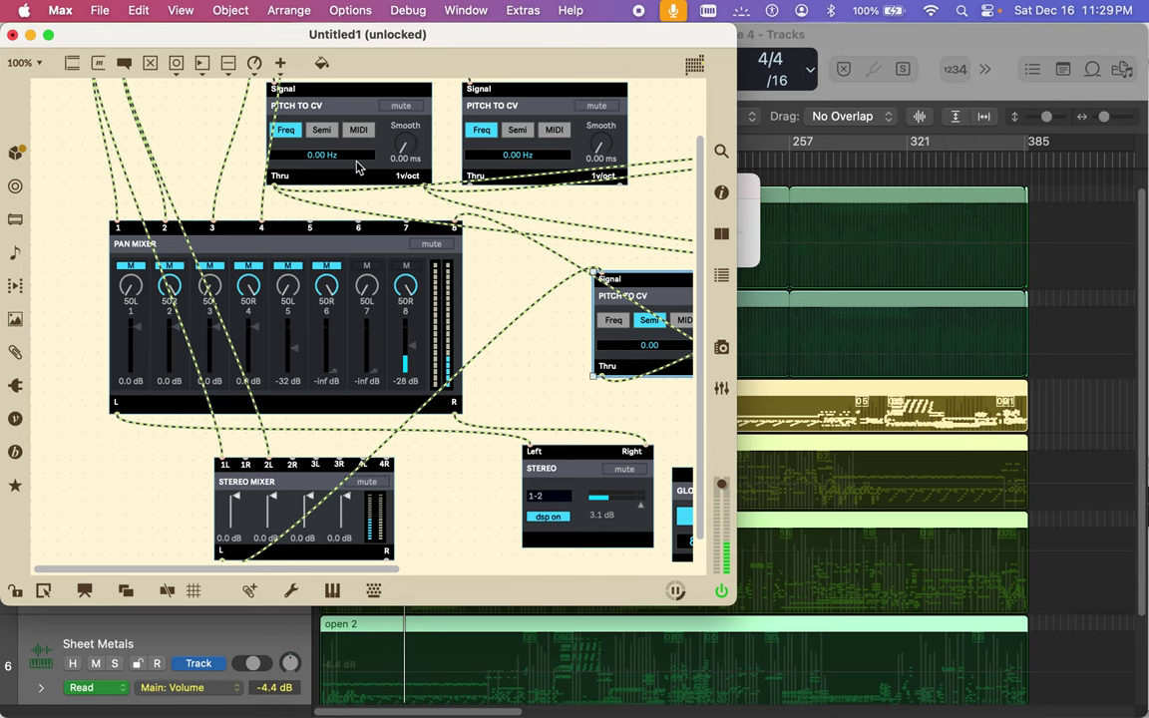
{"action": "scroll", "coordinate": [287, 287], "scroll_direction": "up", "scroll_amount": 1}
{"action": "scroll", "coordinate": [286, 285], "scroll_direction": "right", "scroll_amount": 3}
{"action": "scroll", "coordinate": [286, 285], "scroll_direction": "up", "scroll_amount": 3}
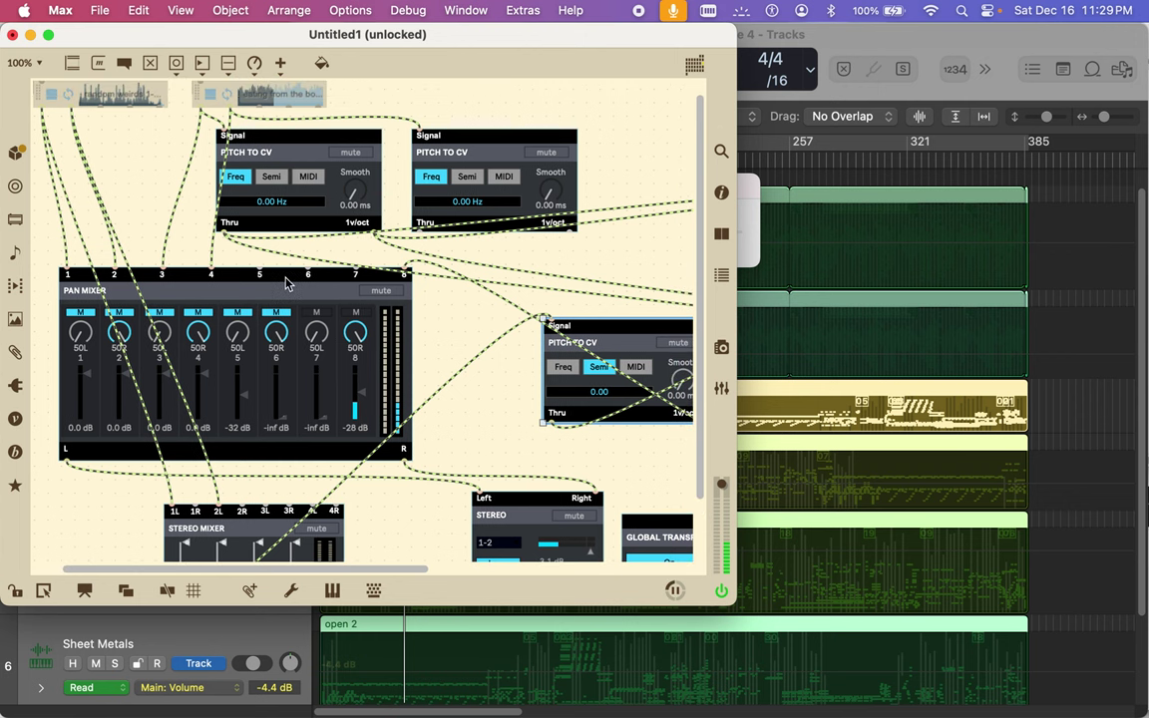
{"action": "scroll", "coordinate": [286, 284], "scroll_direction": "right", "scroll_amount": 6}
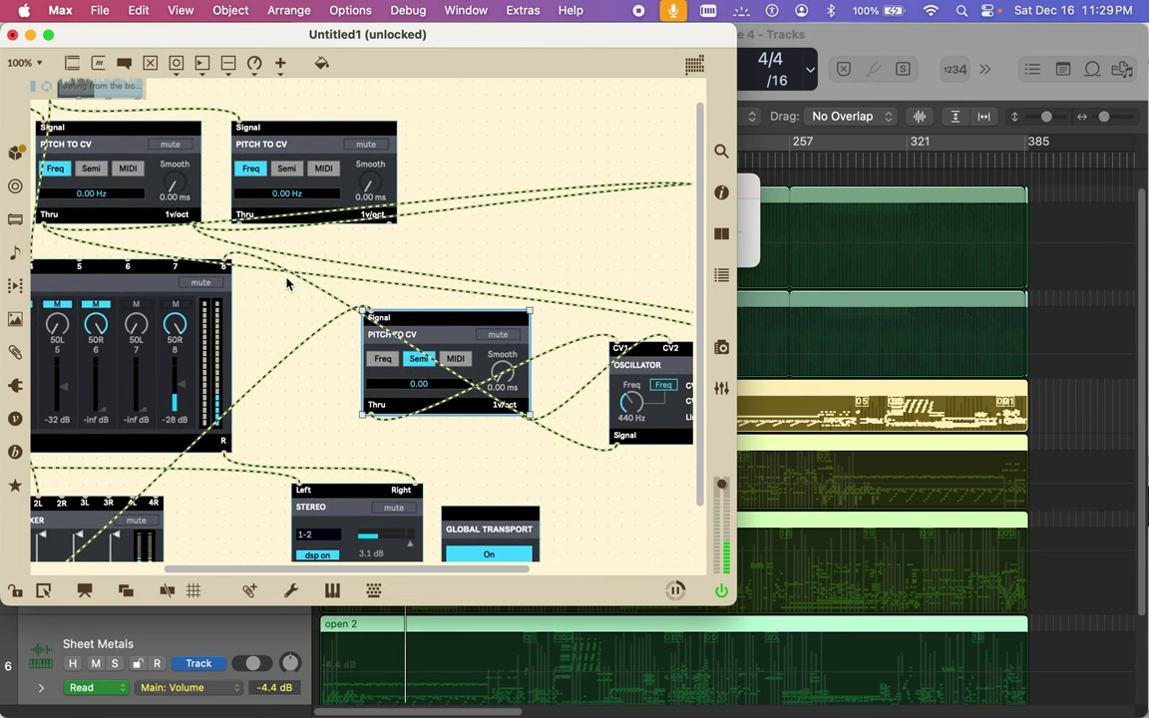
{"action": "scroll", "coordinate": [287, 284], "scroll_direction": "left", "scroll_amount": 3}
{"action": "scroll", "coordinate": [287, 284], "scroll_direction": "up", "scroll_amount": 1}
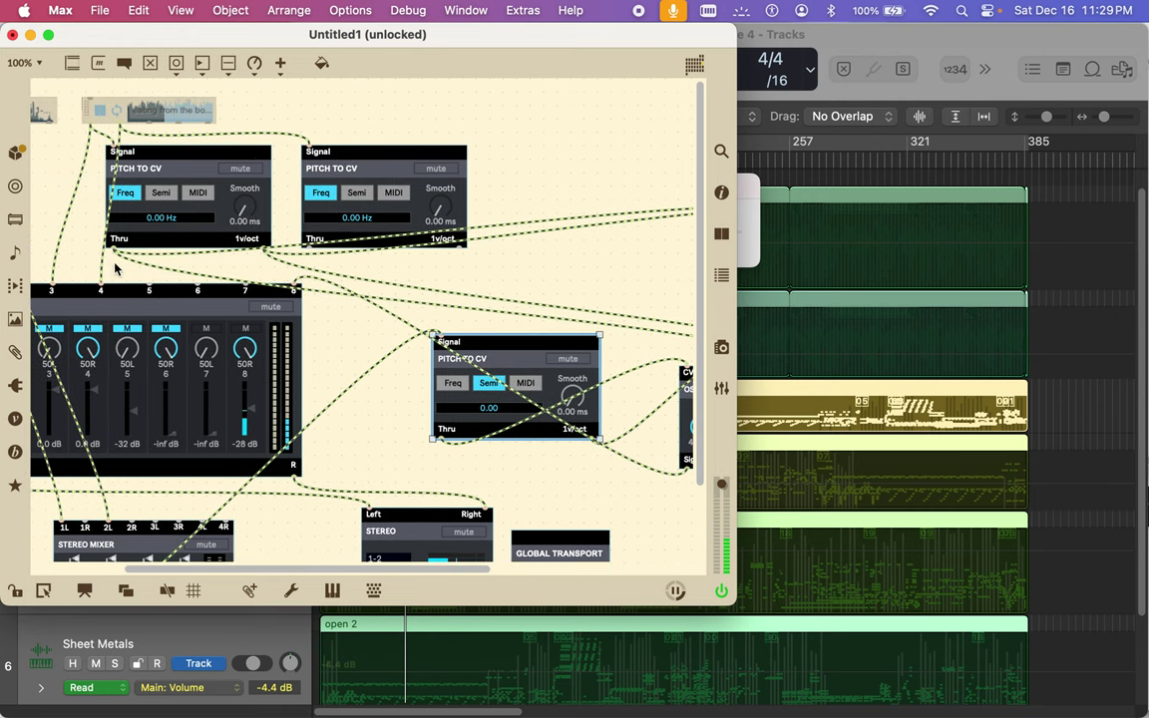
{"action": "left_click_drag", "start_coordinate": [177, 157], "coordinate": [201, 158]}
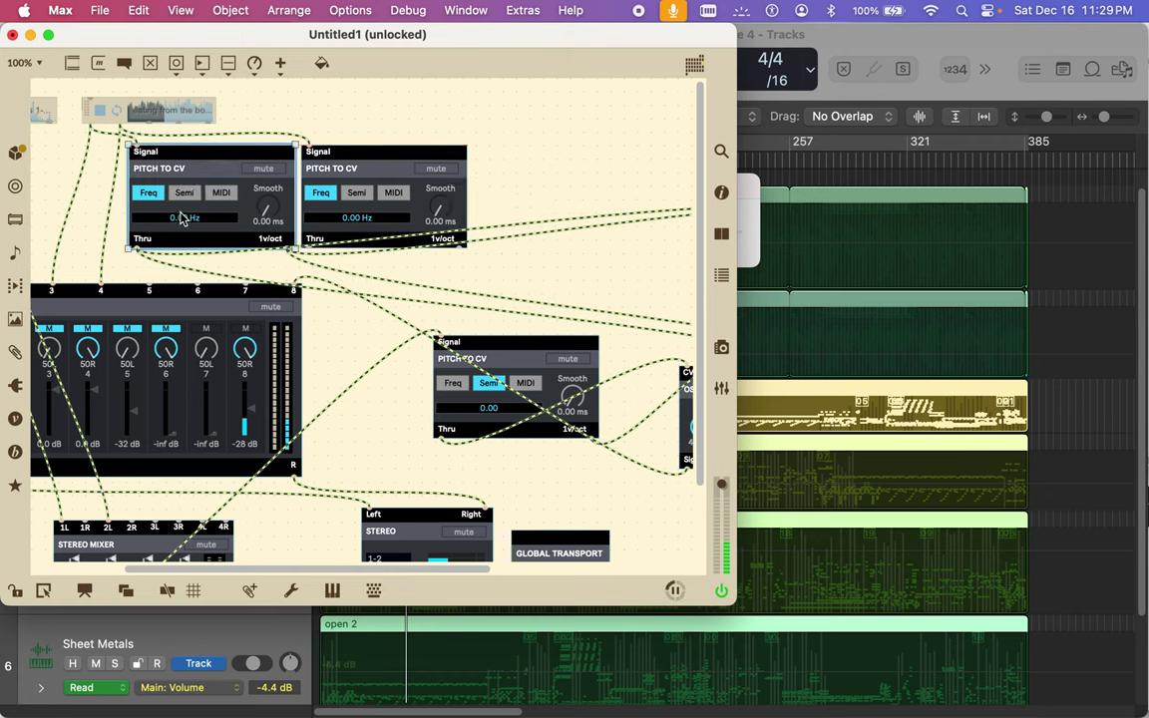
Step: Trace the original Pitch to CV's patch cords and move the upper Oscillator closer to the two upper Pitch to CV modules
{"action": "left_click", "coordinate": [150, 255]}
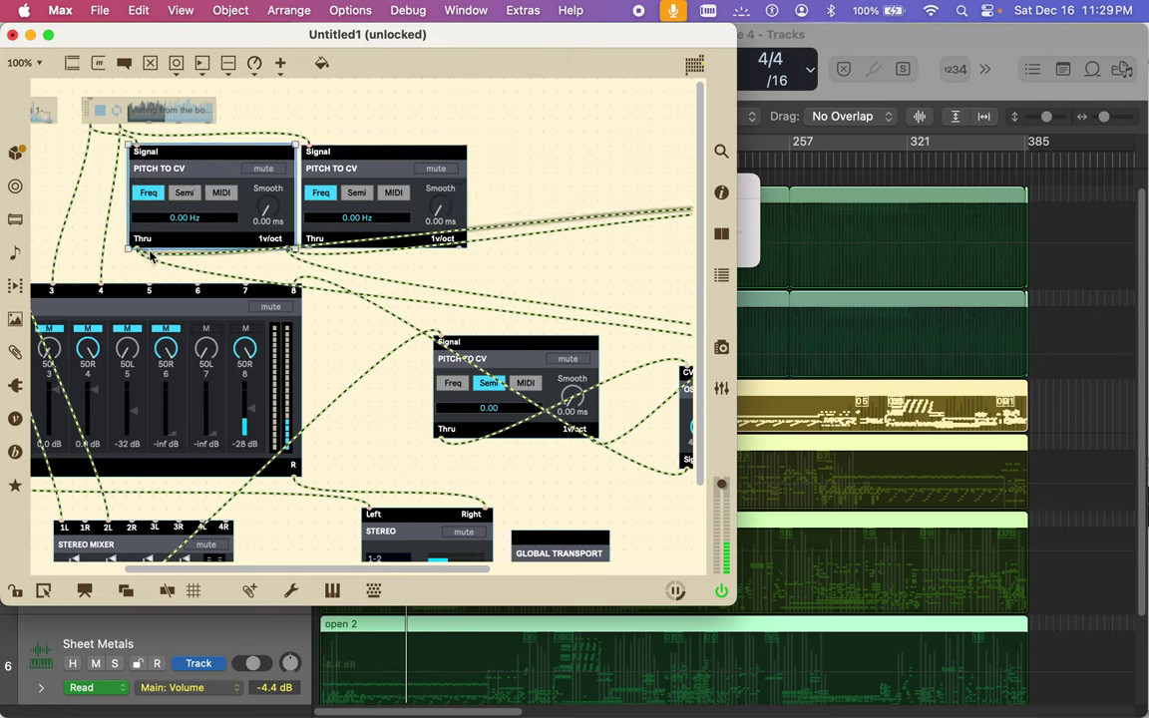
{"action": "scroll", "coordinate": [203, 269], "scroll_direction": "down", "scroll_amount": 3}
{"action": "scroll", "coordinate": [203, 269], "scroll_direction": "right", "scroll_amount": 5}
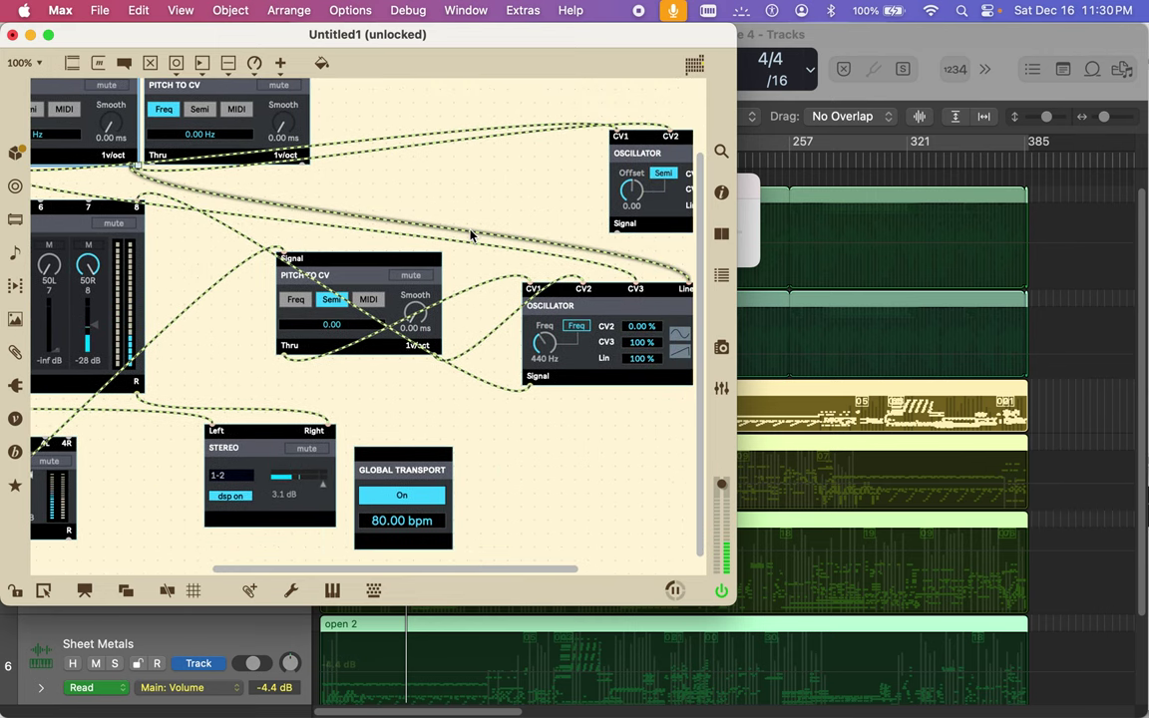
{"action": "left_click_drag", "start_coordinate": [645, 140], "coordinate": [396, 127]}
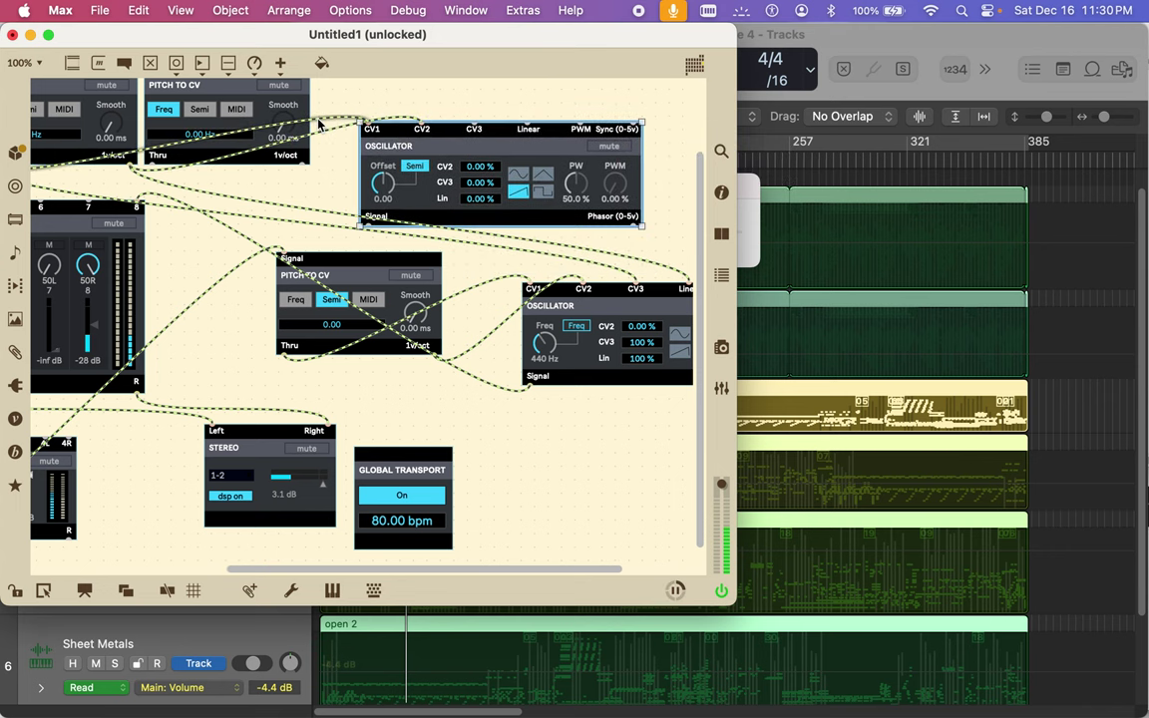
Step: Move the duplicate Pitch to CV down beside the Pan Mixer and shift the original over towards the upper Oscillator
{"action": "scroll", "coordinate": [318, 125], "scroll_direction": "up", "scroll_amount": 3}
{"action": "scroll", "coordinate": [318, 125], "scroll_direction": "left", "scroll_amount": 1}
{"action": "left_click_drag", "start_coordinate": [275, 157], "coordinate": [264, 362]}
{"action": "left_click_drag", "start_coordinate": [123, 153], "coordinate": [295, 140]}
{"action": "left_click", "coordinate": [296, 139]}
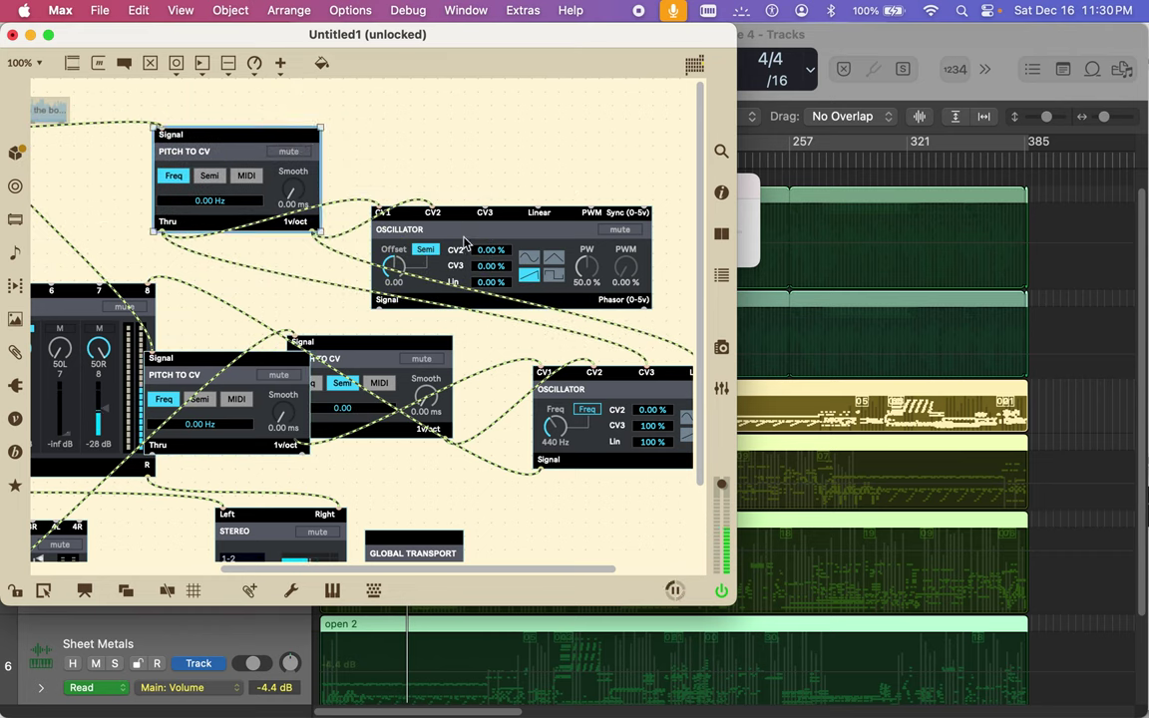
Step: Raise the upper Oscillator beside its Pitch to CV and shift the Semi-mode Pitch to CV towards the lower Oscillator
{"action": "left_click_drag", "start_coordinate": [488, 261], "coordinate": [483, 227]}
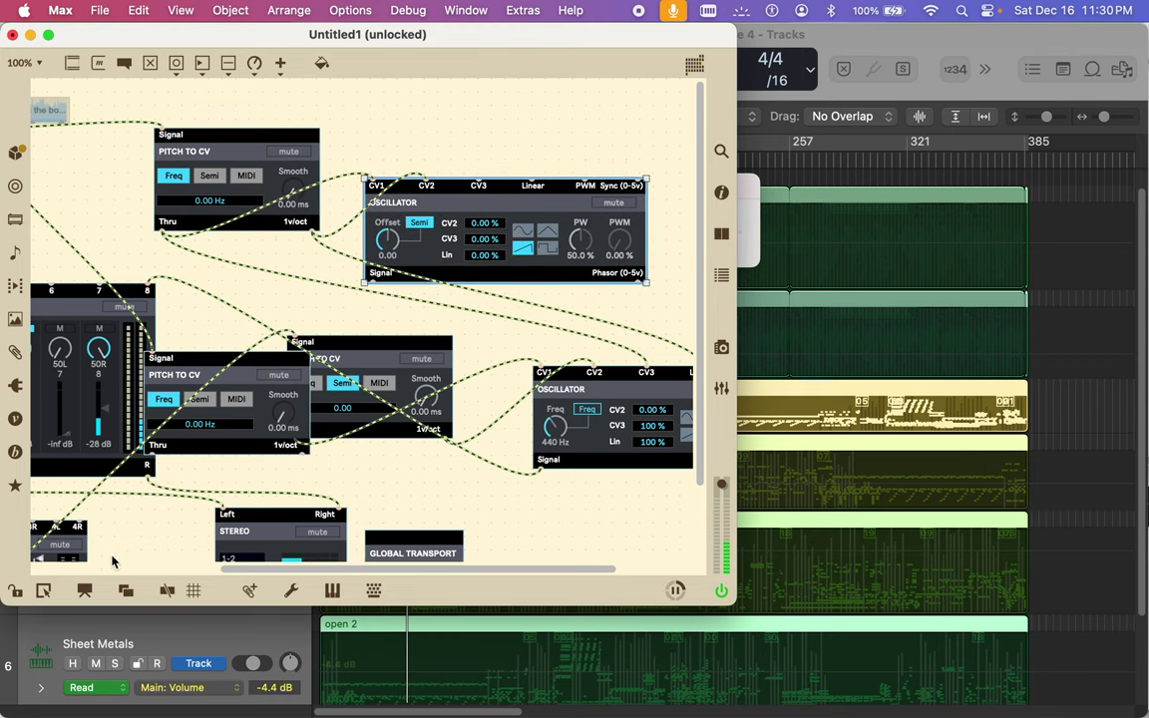
{"action": "left_click_drag", "start_coordinate": [366, 339], "coordinate": [421, 333]}
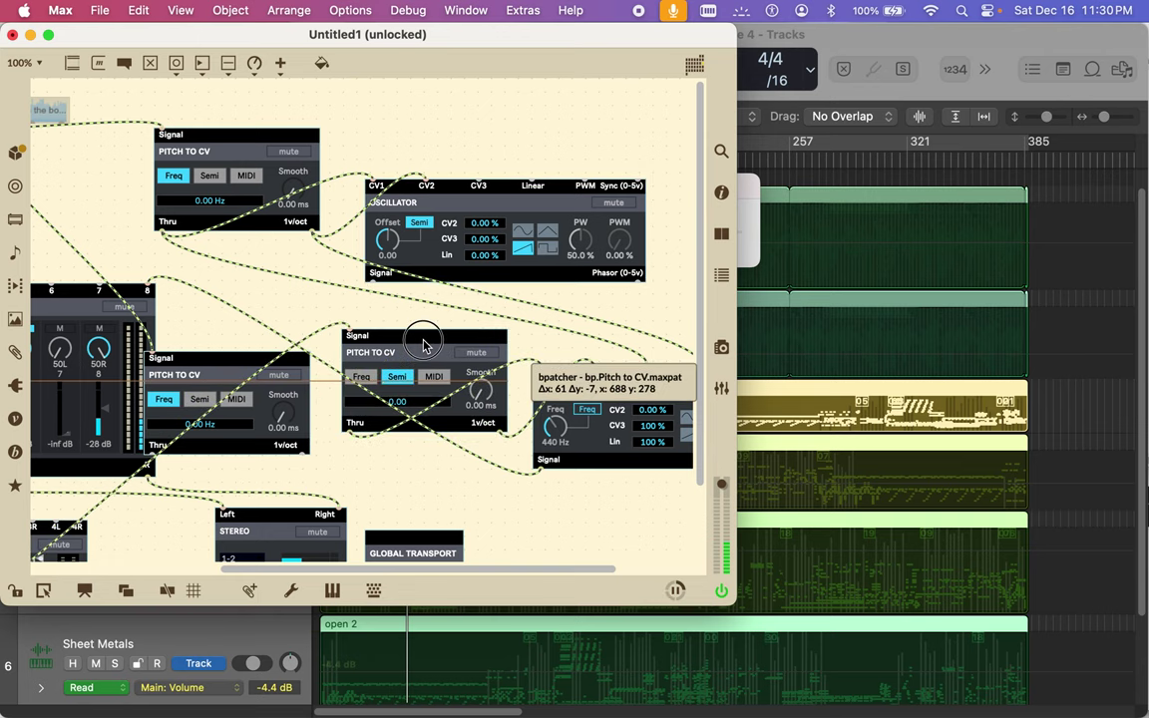
Step: Lock the patch and set the upper Oscillator to square wave, CV2, CV3 and Lin to 100 %, and PW to 64.6 %
{"action": "left_click", "coordinate": [16, 592]}
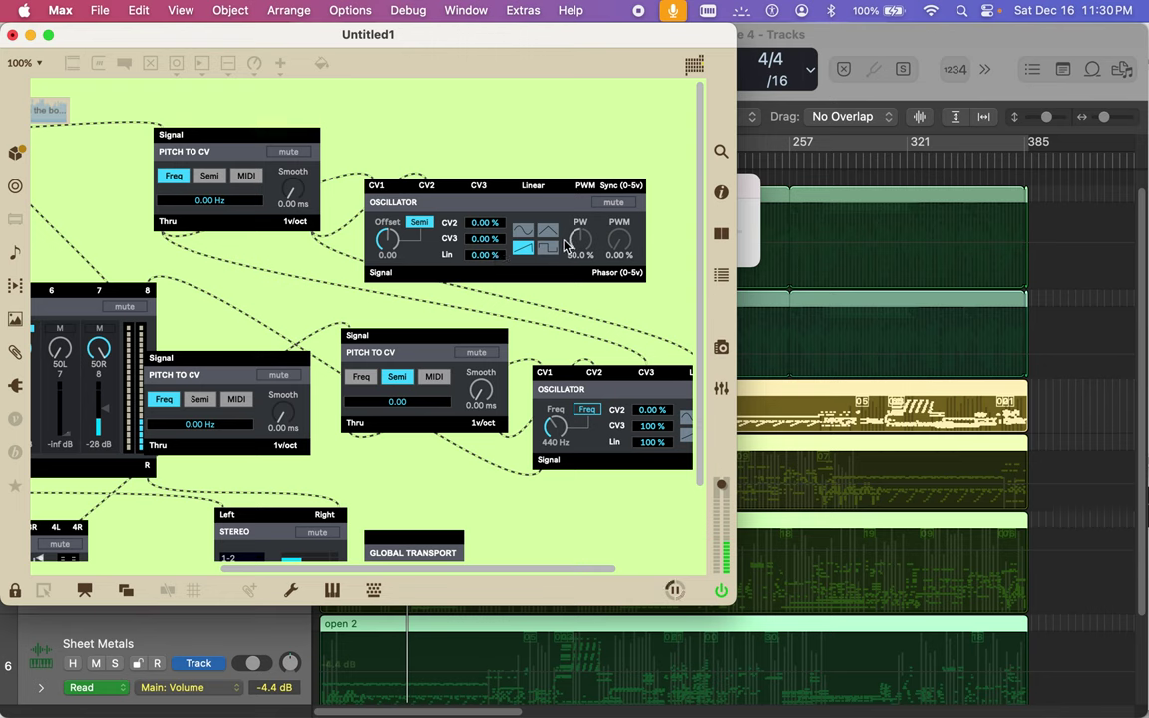
{"action": "left_click", "coordinate": [549, 249]}
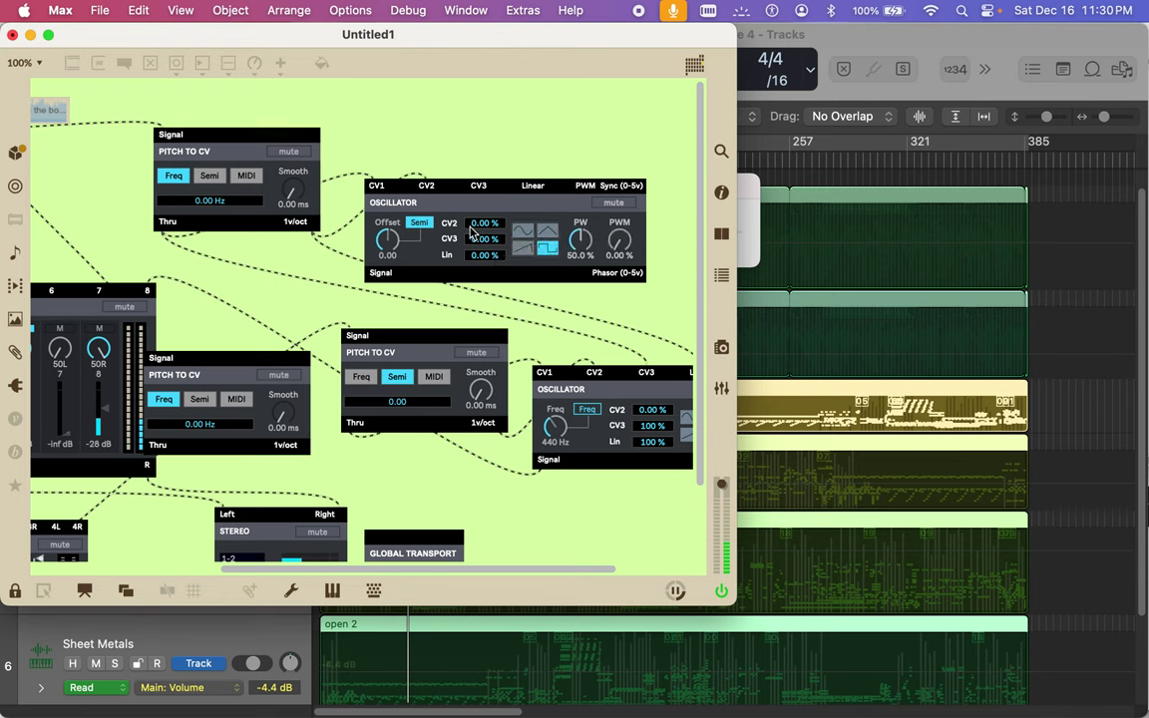
{"action": "left_click_drag", "start_coordinate": [489, 225], "coordinate": [475, 79]}
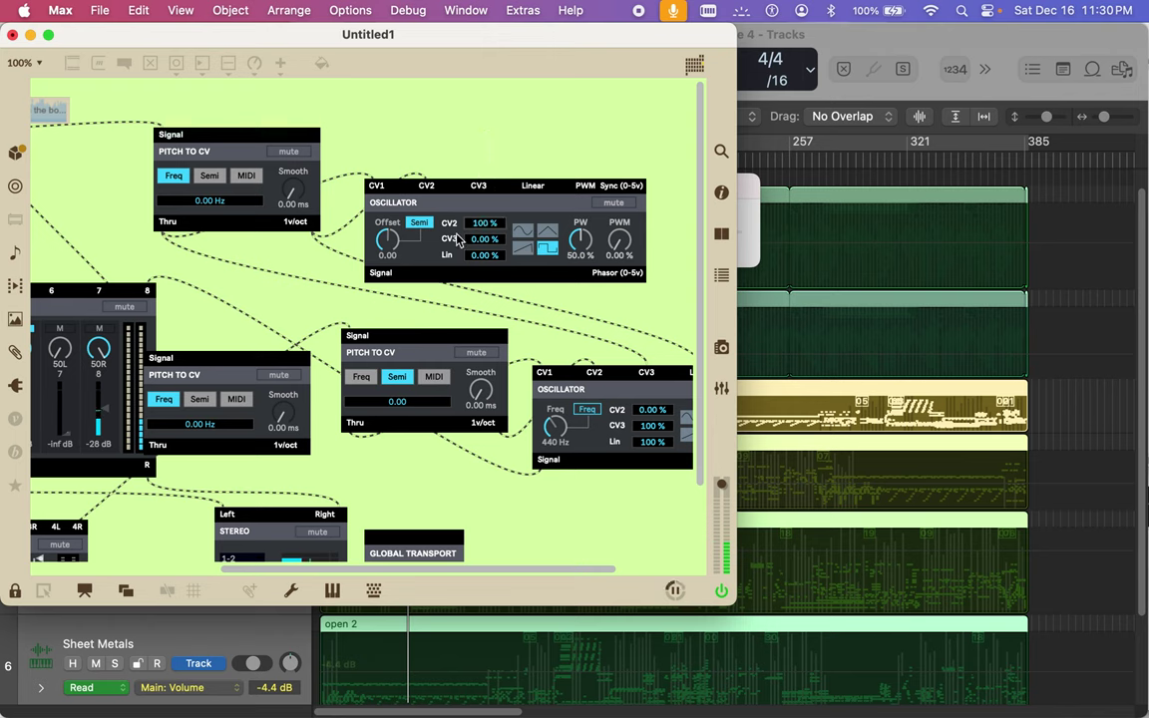
{"action": "left_click_drag", "start_coordinate": [483, 242], "coordinate": [474, 89]}
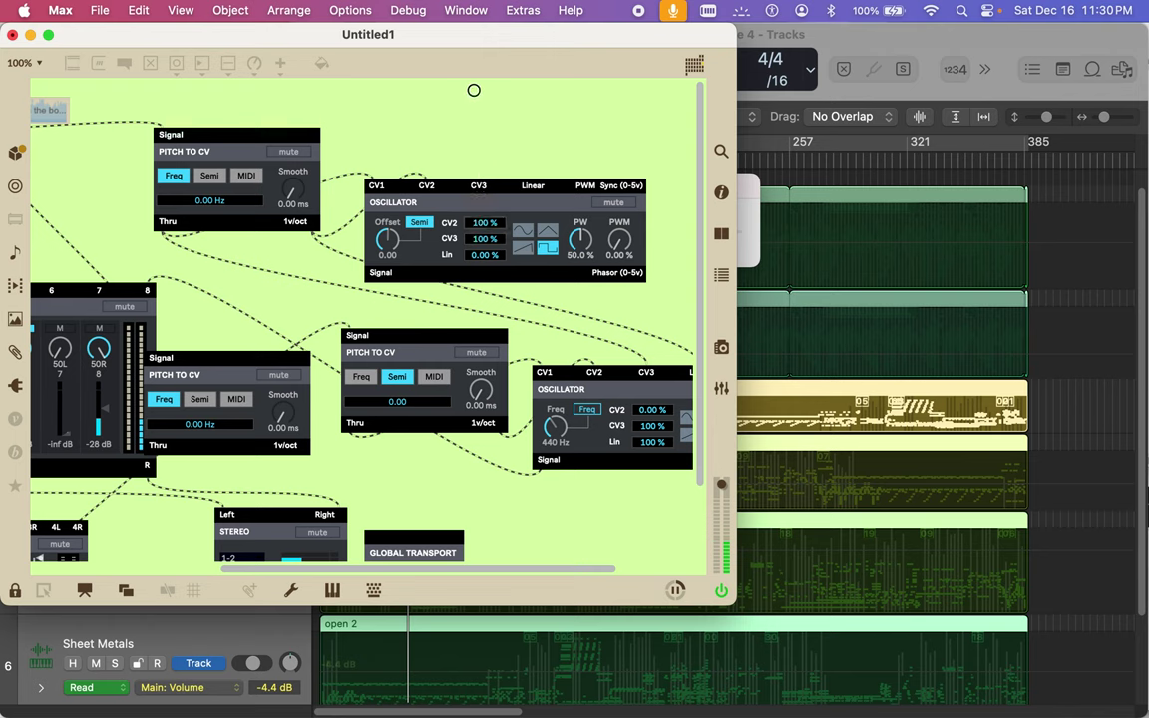
{"action": "left_click", "coordinate": [481, 256]}
{"action": "type", "text": "1"}
{"action": "left_click_drag", "start_coordinate": [579, 239], "coordinate": [578, 197]}
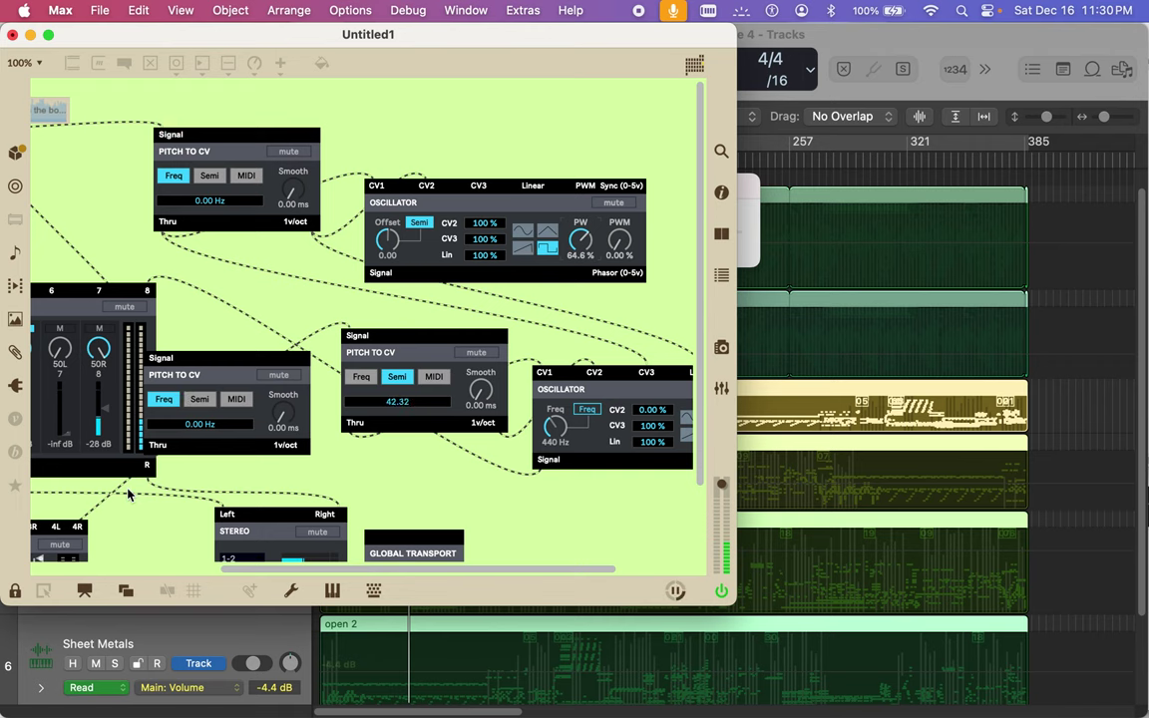
Step: Unlock the patch and connect the upper Oscillator's Signal output to Pan Mixer input 7
{"action": "left_click", "coordinate": [14, 591]}
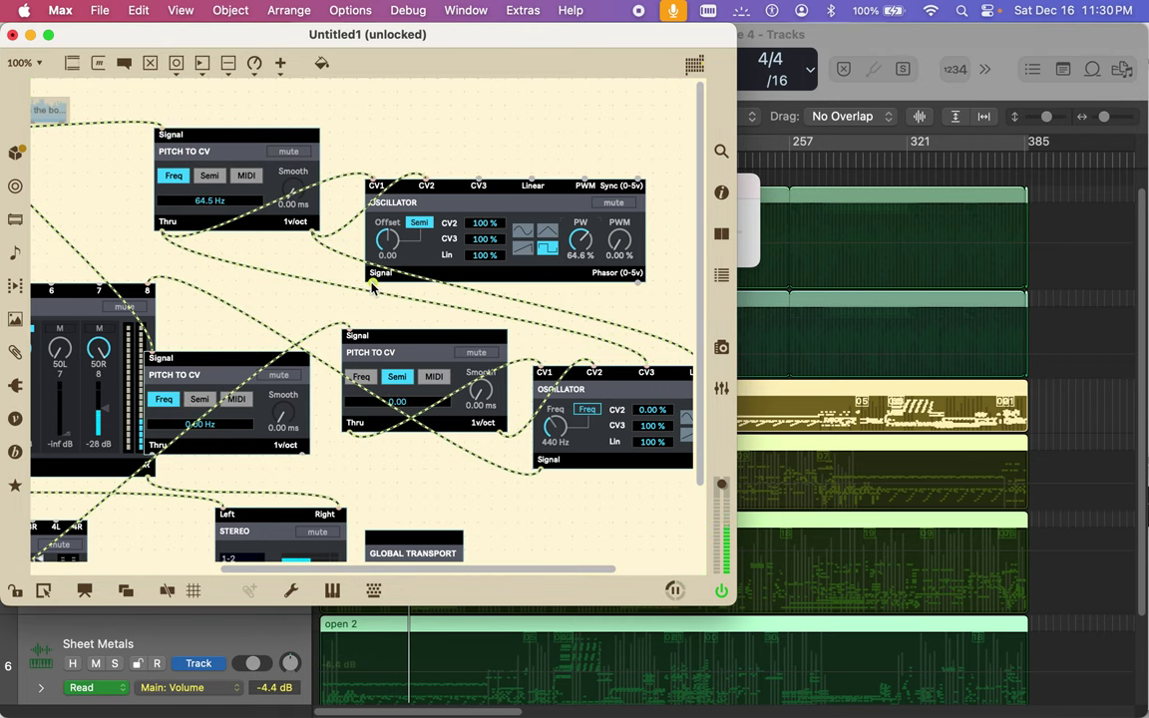
{"action": "left_click_drag", "start_coordinate": [371, 286], "coordinate": [99, 288]}
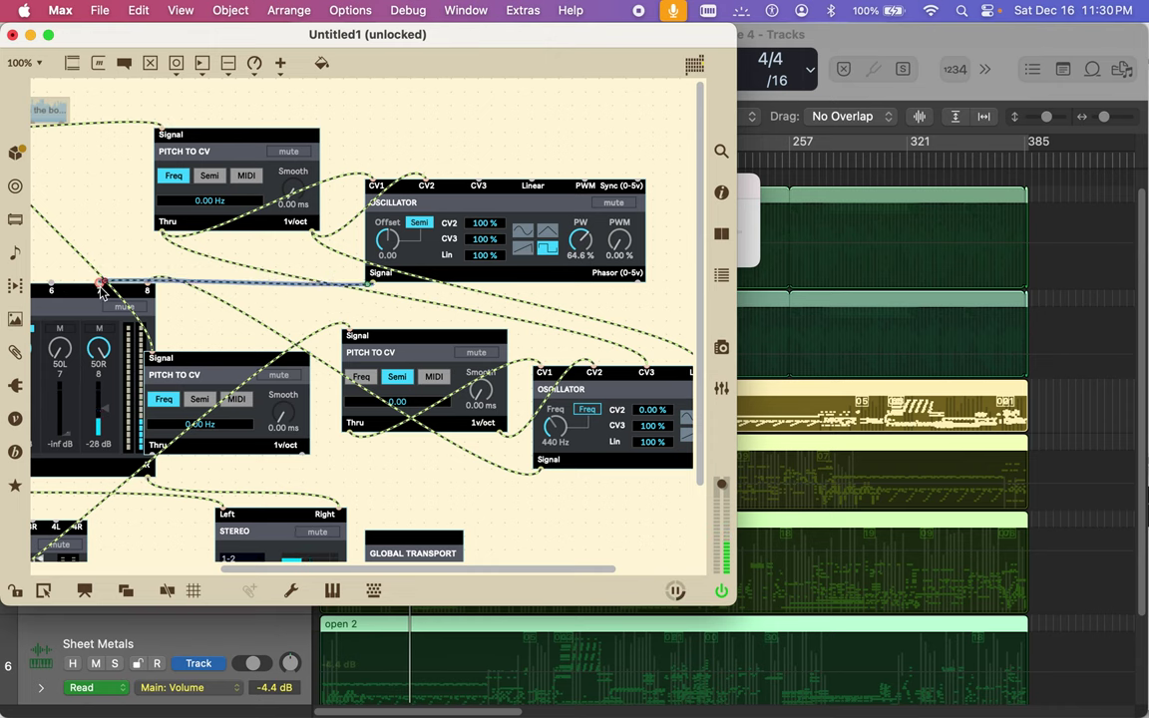
Step: Shift the Pan Mixer slightly up and move the duplicate Pitch to CV clear of its edge
{"action": "scroll", "coordinate": [68, 404], "scroll_direction": "down", "scroll_amount": 2}
{"action": "left_click", "coordinate": [68, 417]}
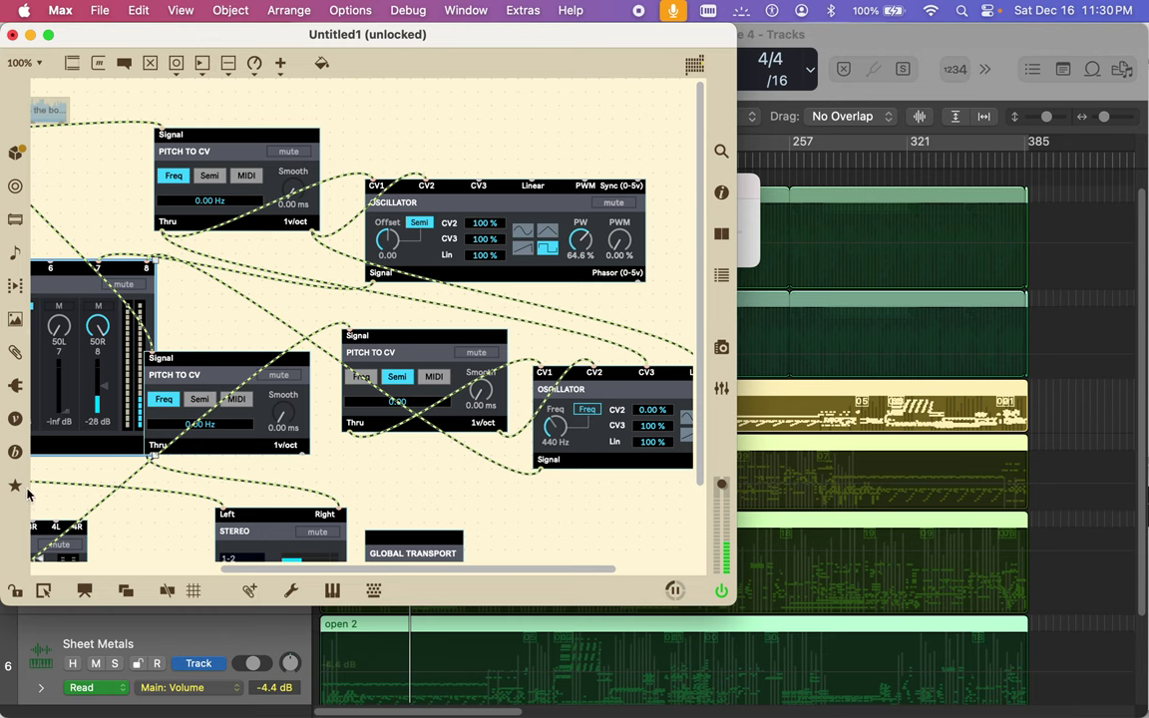
{"action": "left_click_drag", "start_coordinate": [208, 354], "coordinate": [229, 355]}
Step: Lock the patch and balance the Pan Mixer with channel 7 at -40 dB and channel 8 at -19 dB
{"action": "key", "text": "super+e"}
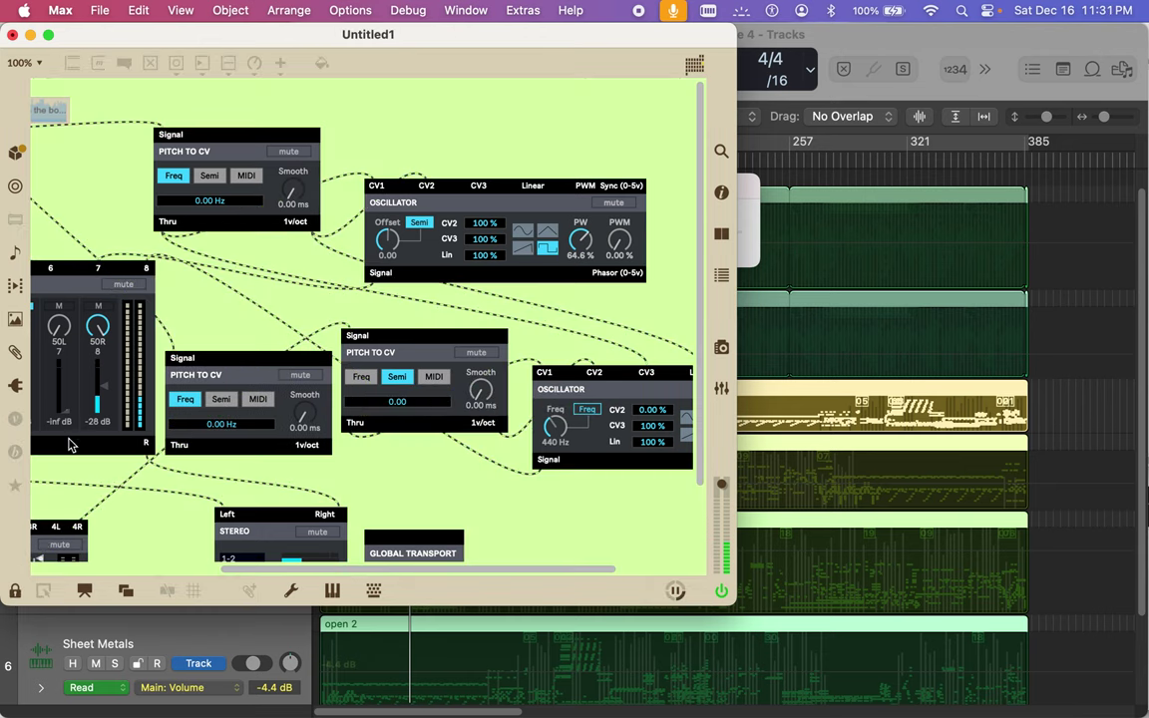
{"action": "mouse_move", "coordinate": [65, 410]}
{"action": "left_mouse_down"}
{"action": "mouse_move", "coordinate": [63, 324]}
{"action": "mouse_move", "coordinate": [68, 388]}
{"action": "left_mouse_up"}
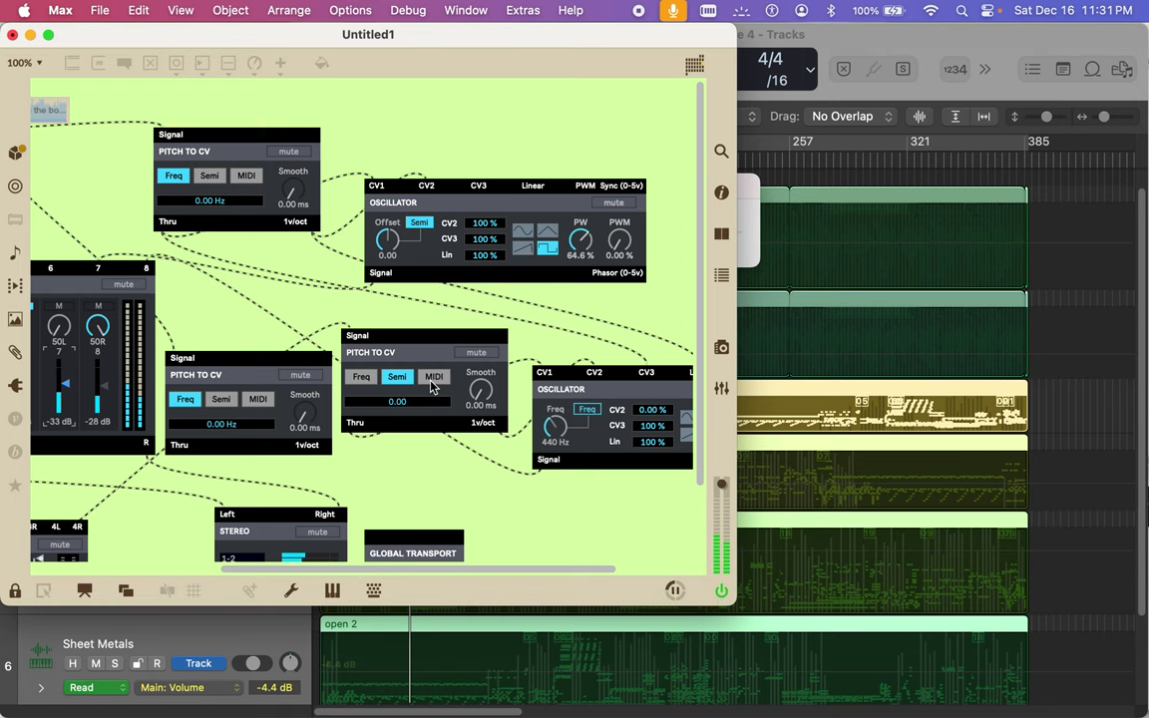
{"action": "scroll", "coordinate": [254, 284], "scroll_direction": "down", "scroll_amount": 3}
{"action": "scroll", "coordinate": [239, 289], "scroll_direction": "left", "scroll_amount": 10}
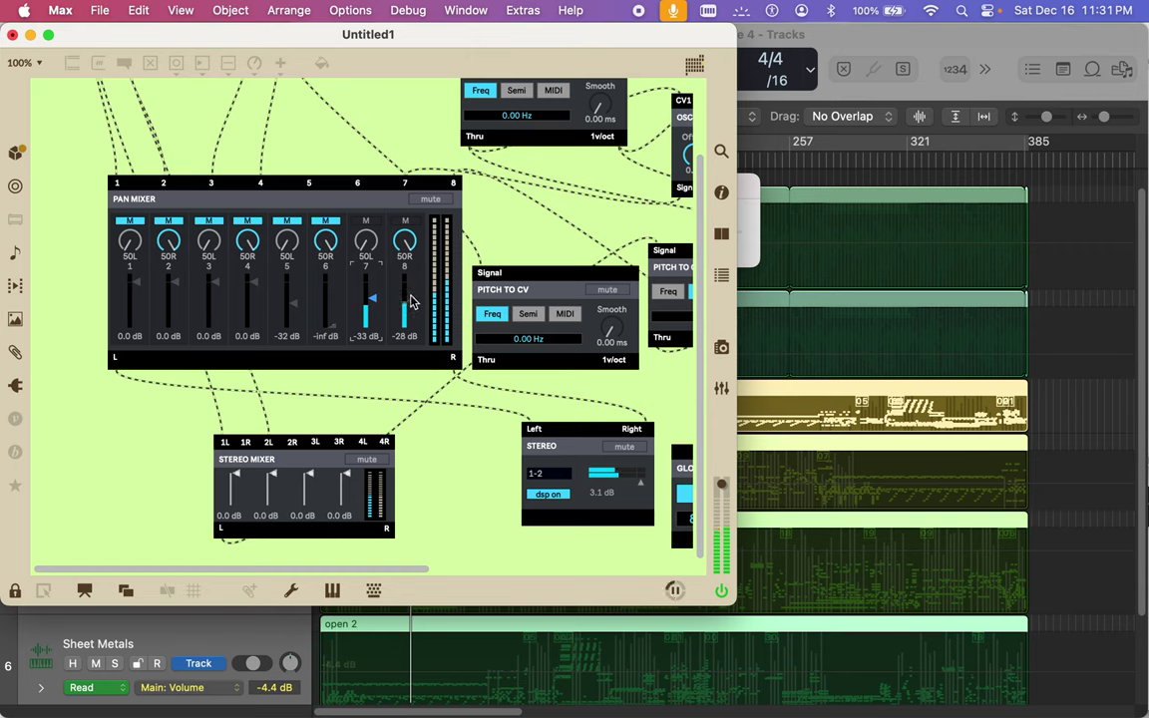
{"action": "left_click_drag", "start_coordinate": [404, 299], "coordinate": [410, 283]}
{"action": "left_click_drag", "start_coordinate": [375, 299], "coordinate": [374, 281]}
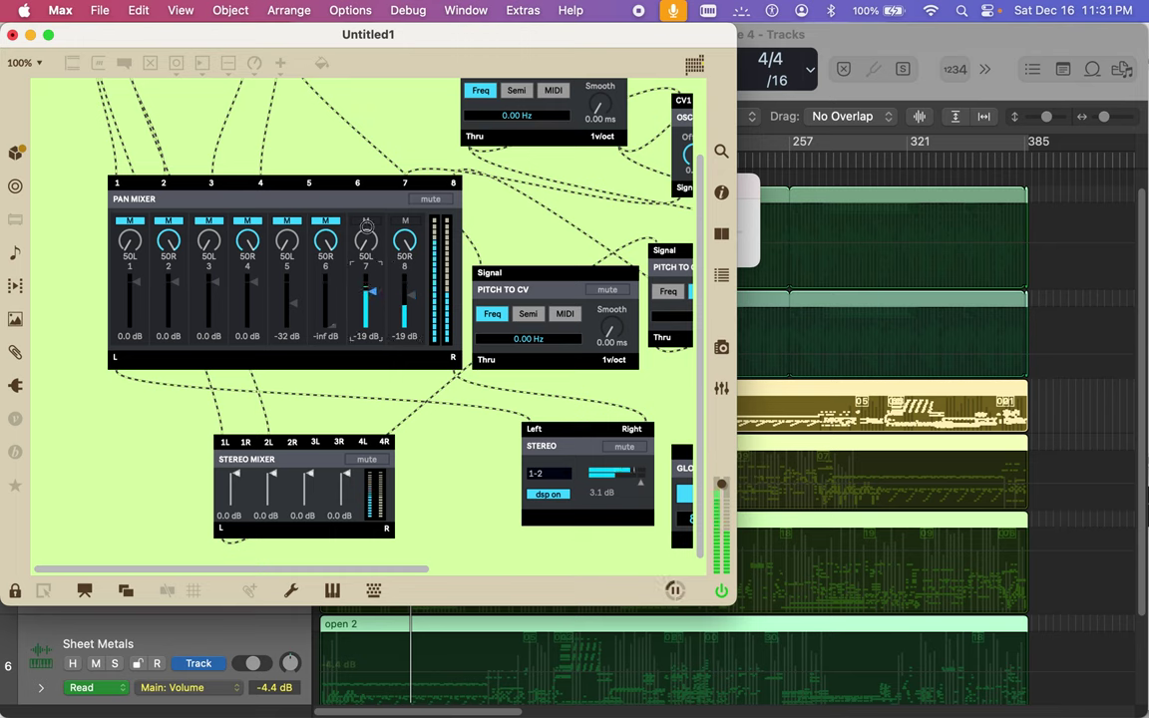
{"action": "left_click_drag", "start_coordinate": [367, 321], "coordinate": [370, 329]}
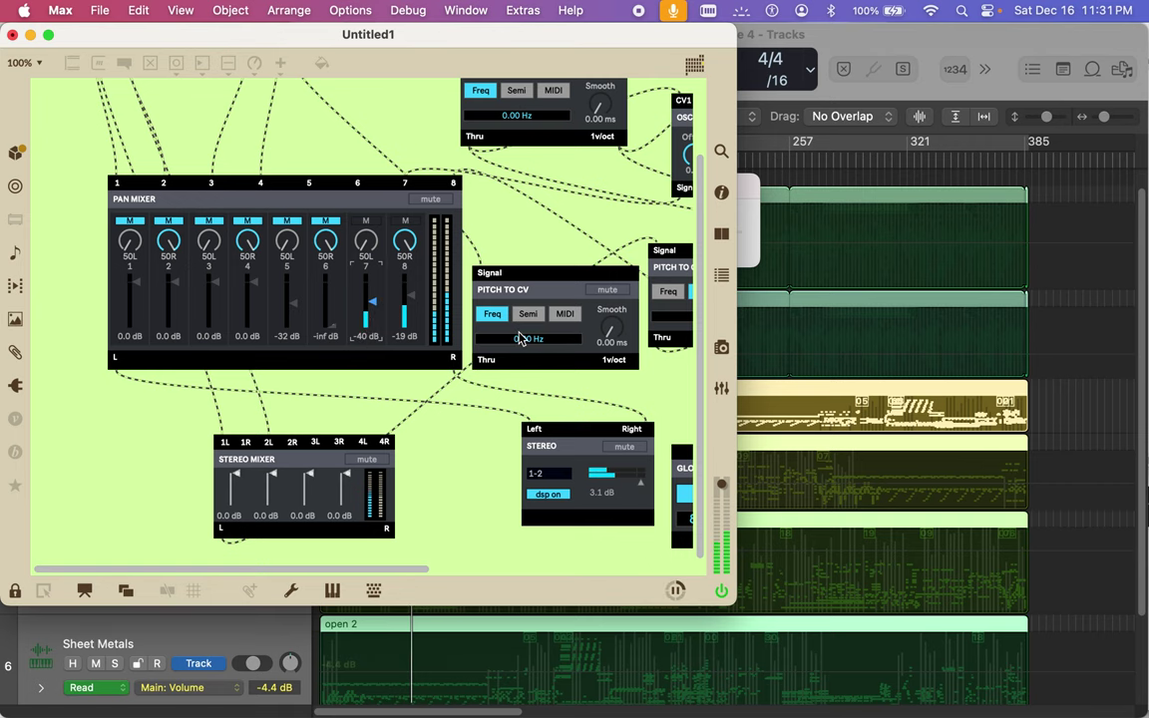
Step: Unlock the patch, lower the Pan Mixer and place the upper Oscillator directly above it
{"action": "scroll", "coordinate": [530, 325], "scroll_direction": "right", "scroll_amount": 7}
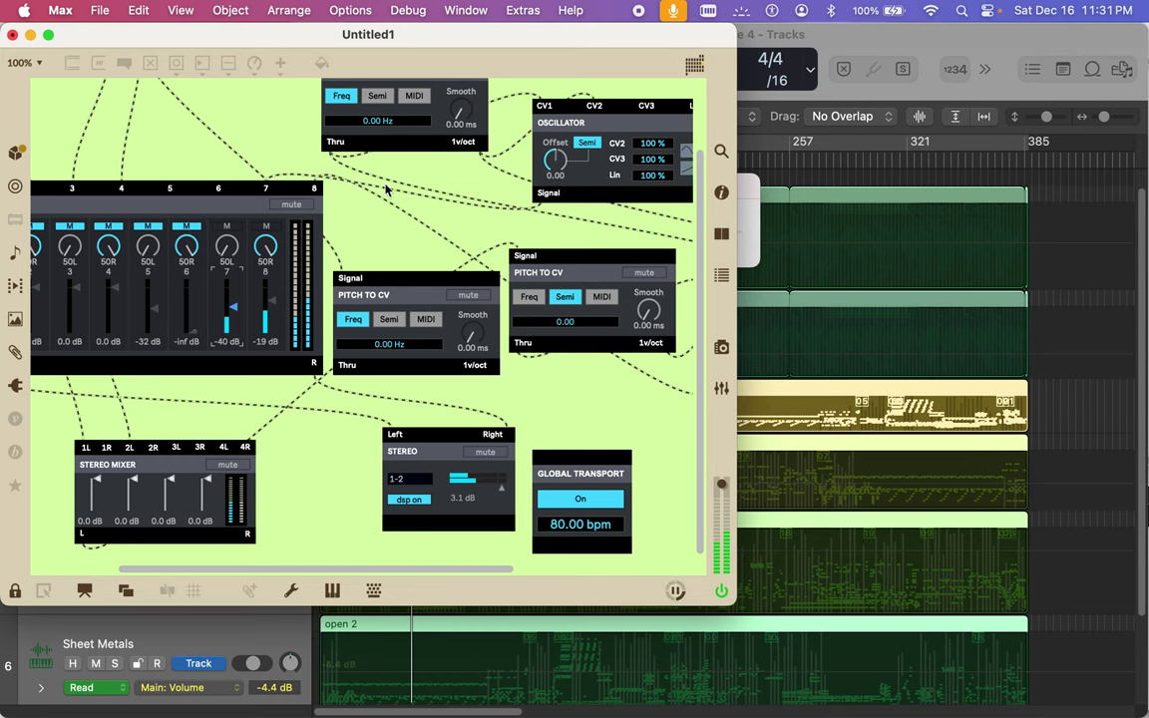
{"action": "left_click", "coordinate": [15, 590]}
{"action": "left_click_drag", "start_coordinate": [240, 191], "coordinate": [210, 243]}
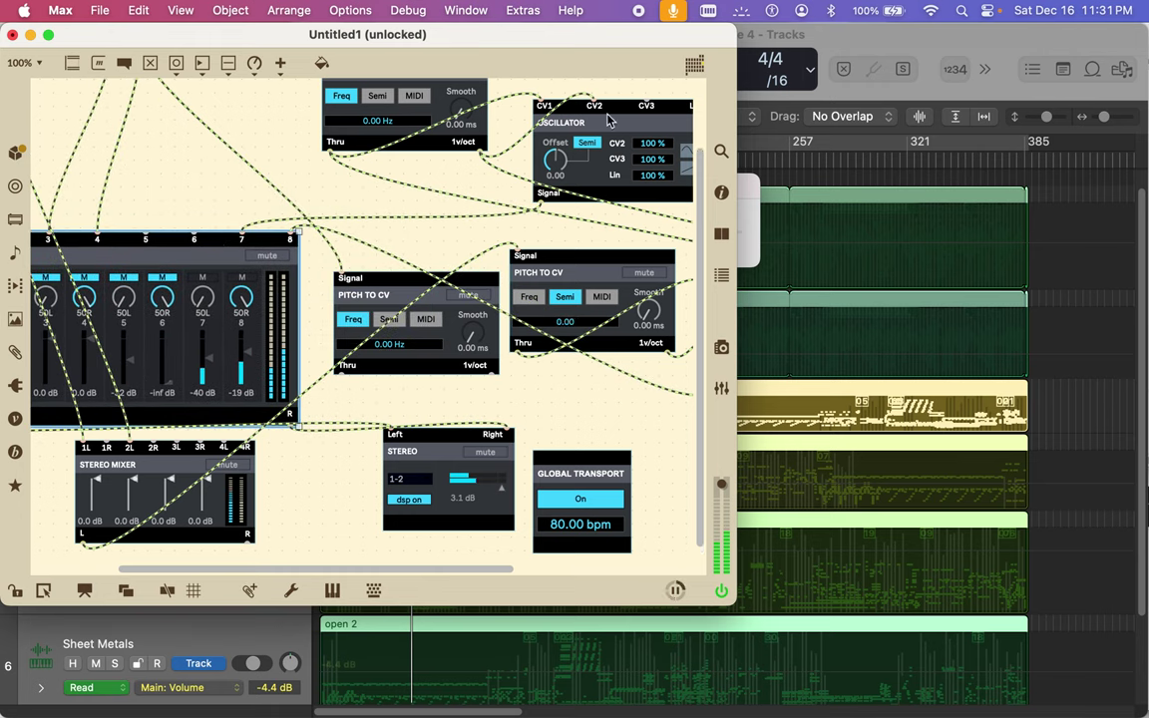
{"action": "left_click_drag", "start_coordinate": [545, 99], "coordinate": [97, 115]}
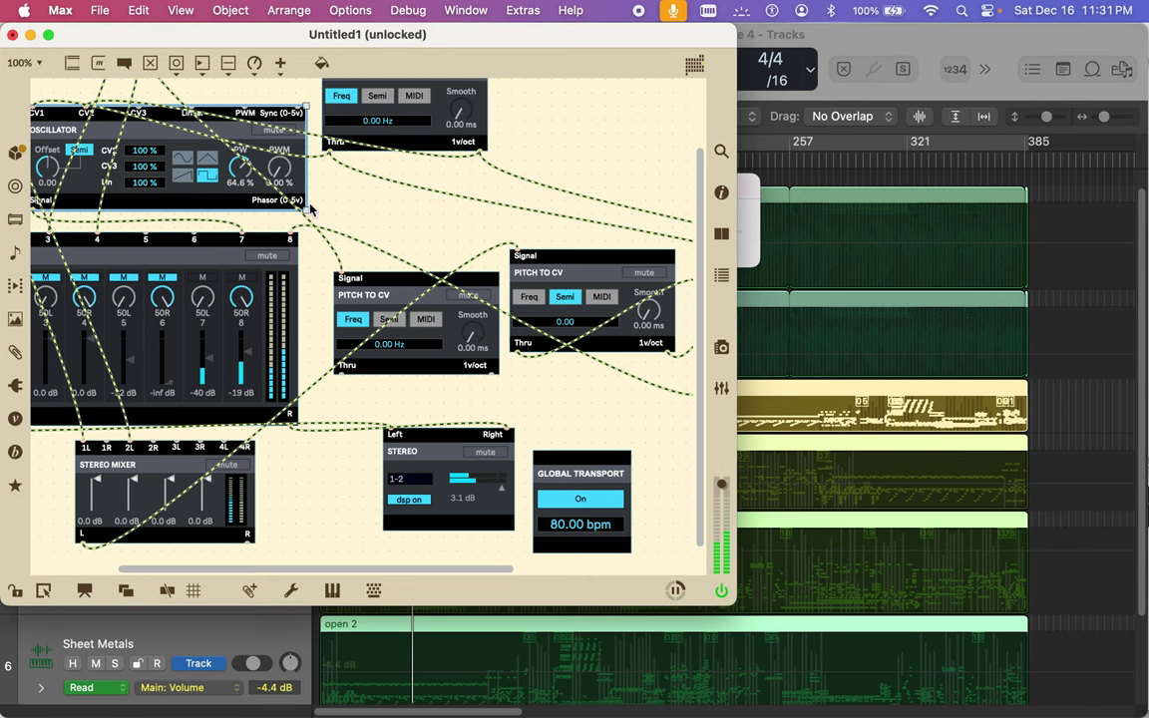
Step: Delete the cable from the right-hand Oscillator's Signal output to Pan Mixer input 8 and nudge the Pan Mixer slightly up
{"action": "scroll", "coordinate": [359, 198], "scroll_direction": "right", "scroll_amount": 3}
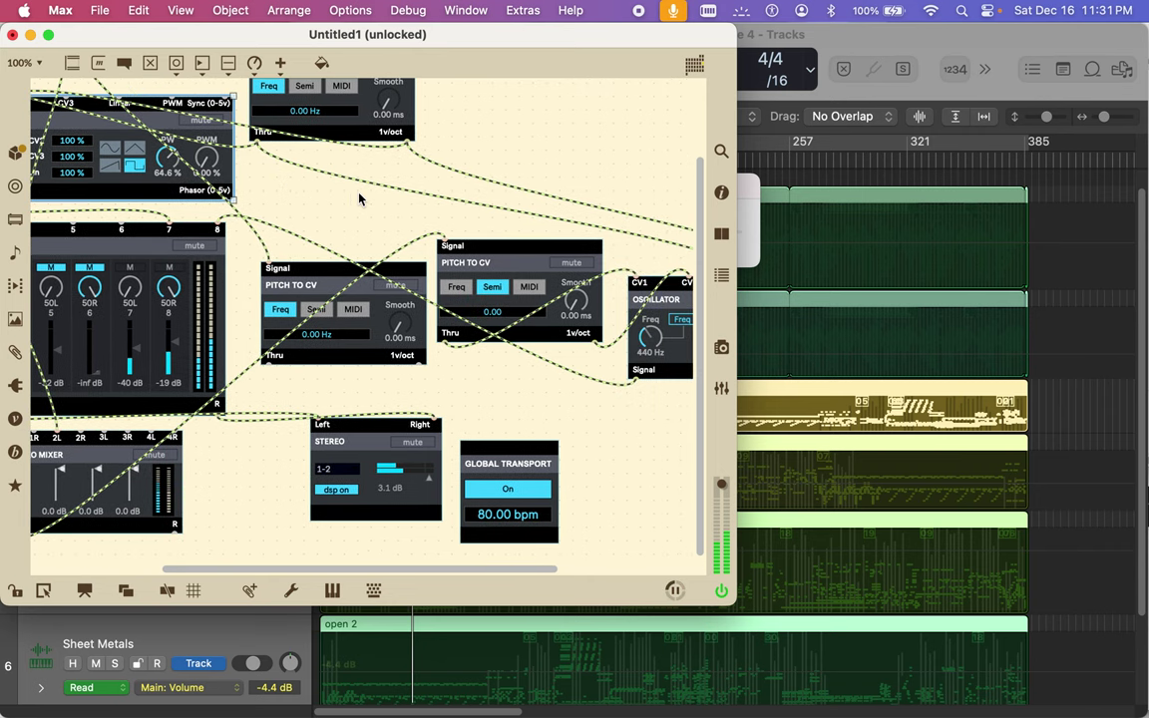
{"action": "left_click", "coordinate": [264, 227]}
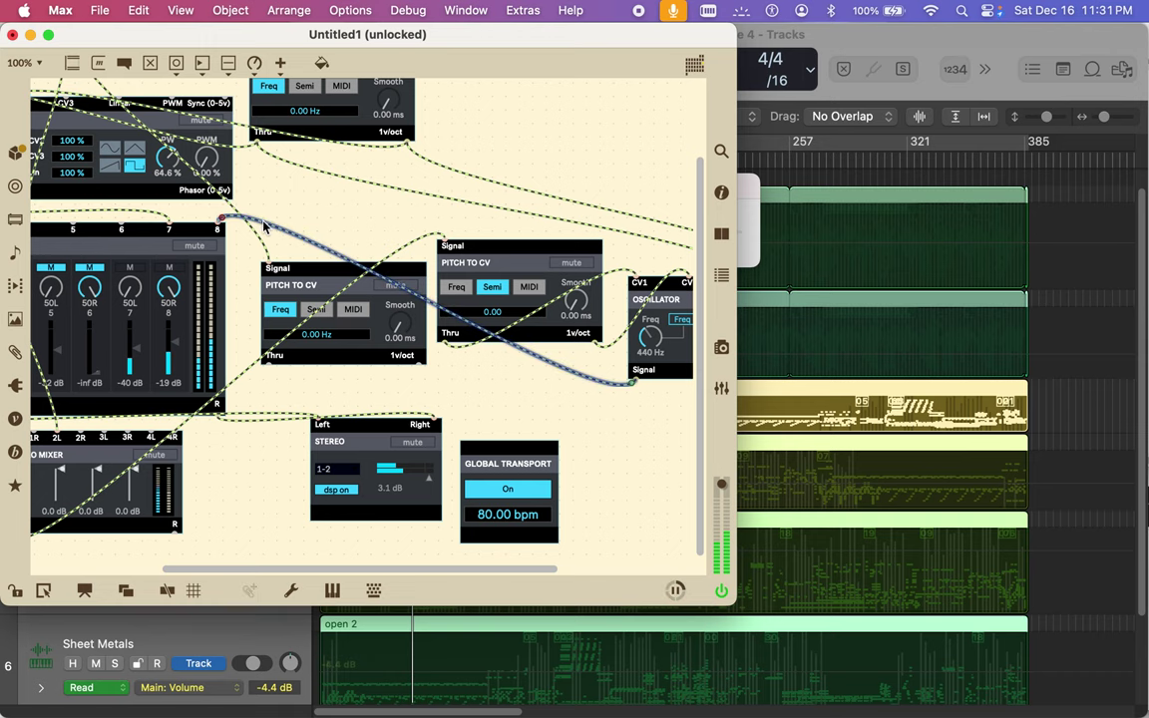
{"action": "key", "text": "BackSpace"}
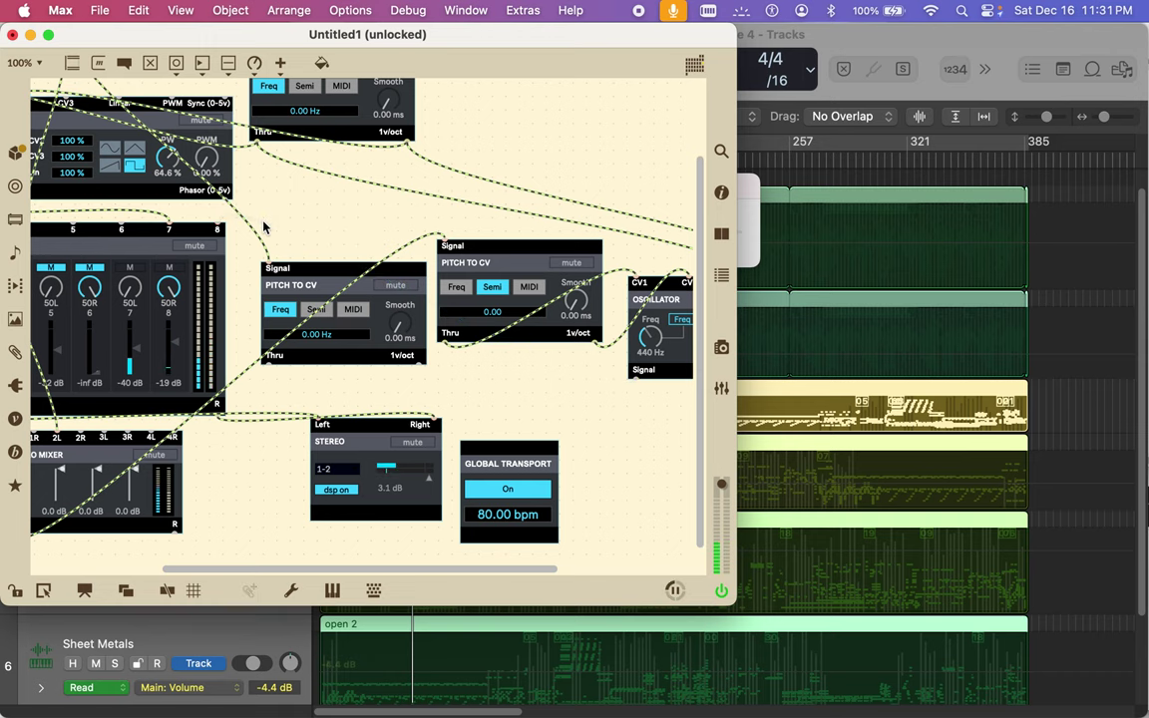
{"action": "scroll", "coordinate": [337, 202], "scroll_direction": "left", "scroll_amount": 5}
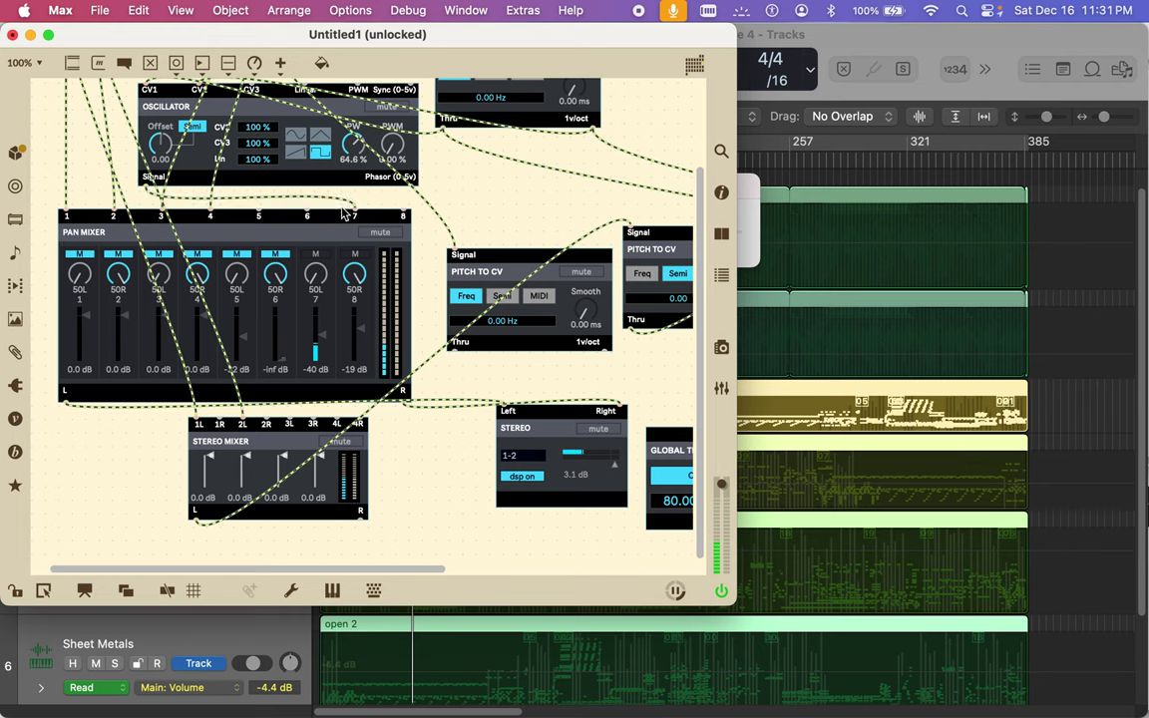
{"action": "left_click_drag", "start_coordinate": [324, 344], "coordinate": [339, 337]}
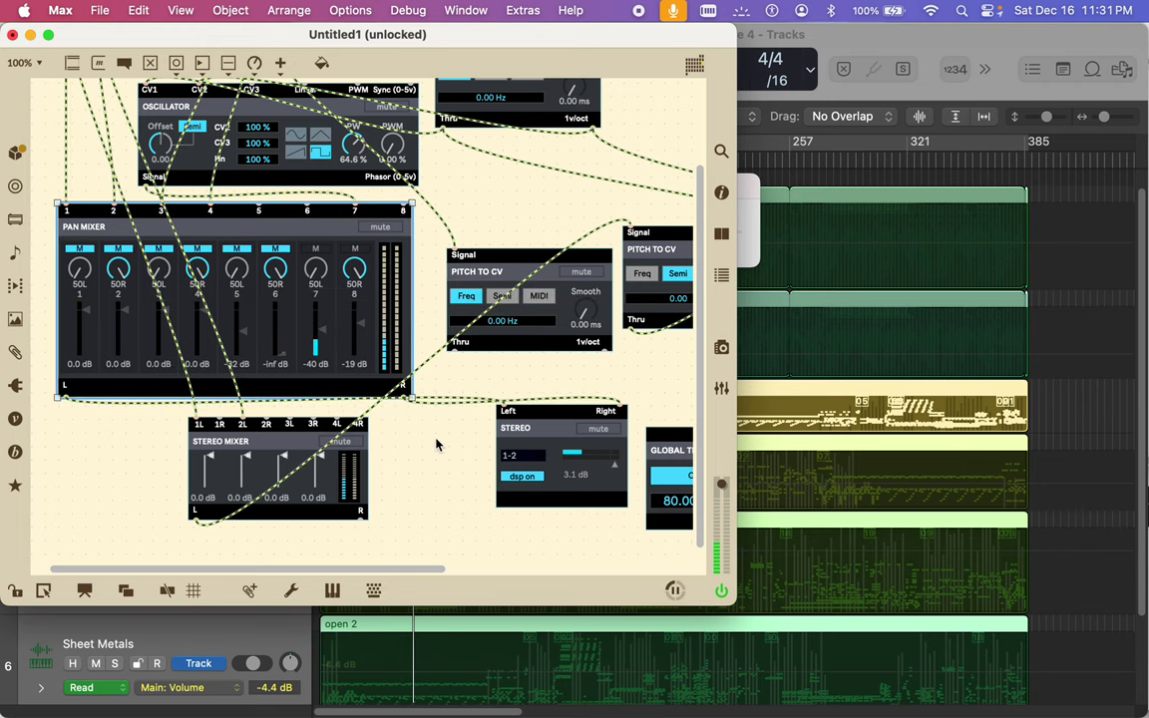
Step: Raise the right-hand Oscillator in the patch, lock the patch, and set that Oscillator's CV2 and PWM amounts to 100 %
{"action": "scroll", "coordinate": [435, 443], "scroll_direction": "right", "scroll_amount": 6}
{"action": "scroll", "coordinate": [436, 443], "scroll_direction": "right", "scroll_amount": 5}
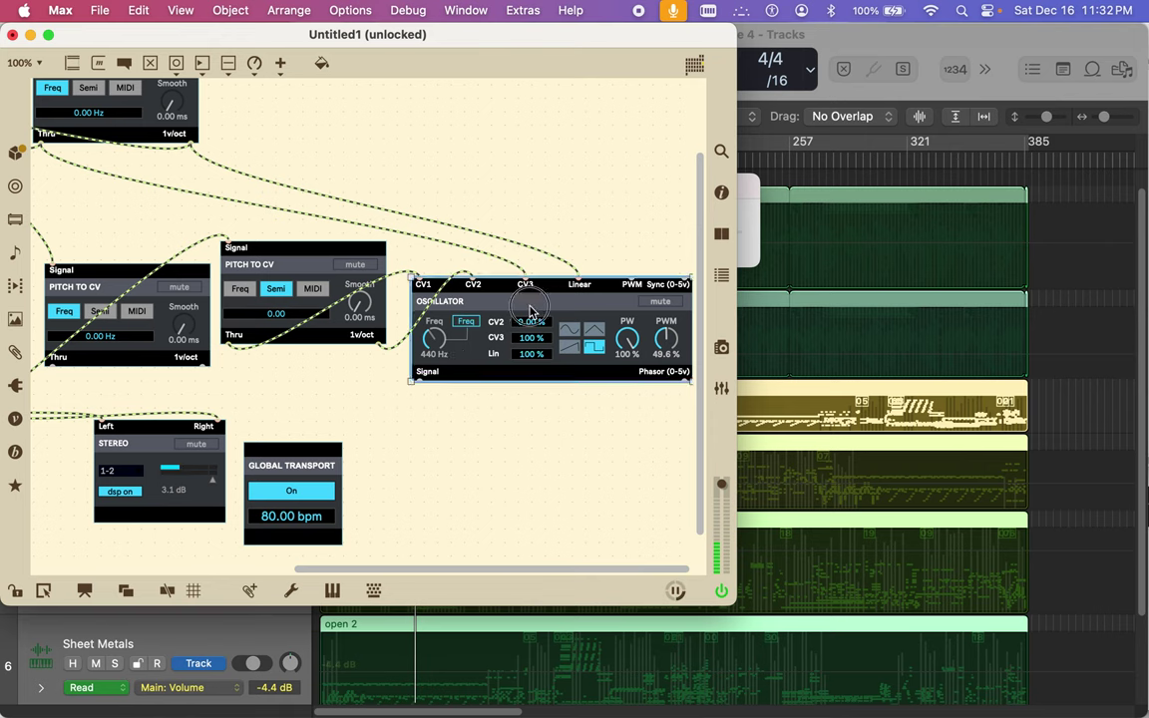
{"action": "left_click_drag", "start_coordinate": [481, 294], "coordinate": [485, 200]}
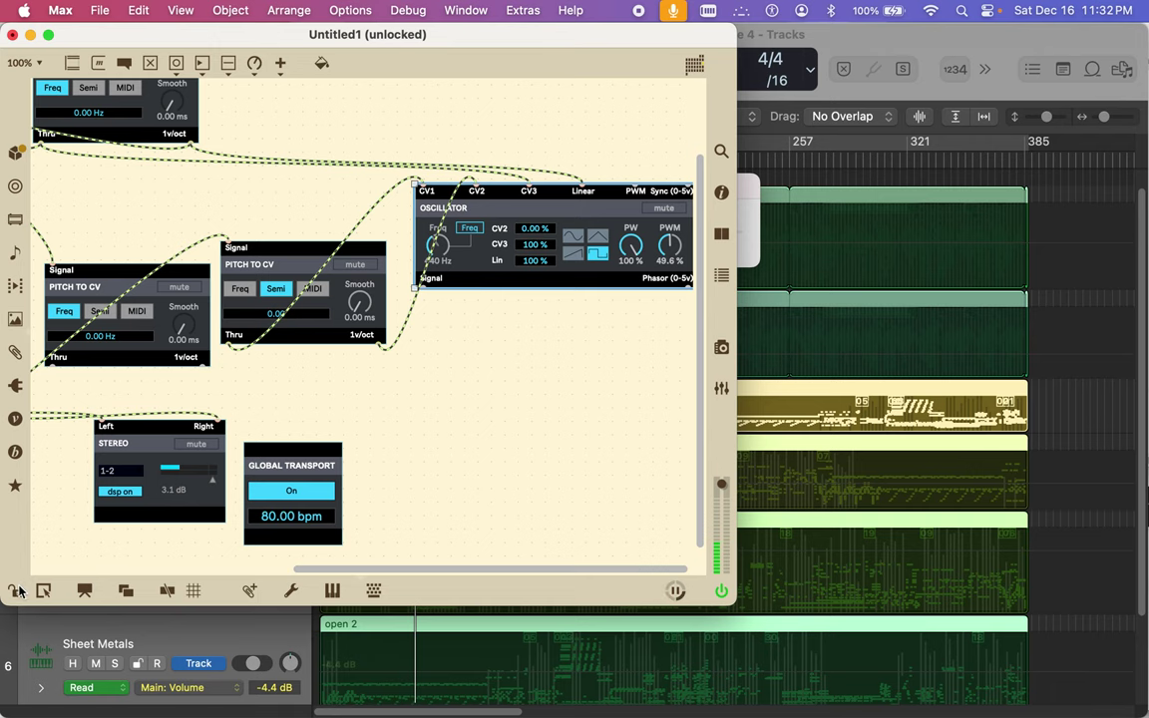
{"action": "key", "text": "super+e"}
{"action": "left_click_drag", "start_coordinate": [537, 231], "coordinate": [538, 238]}
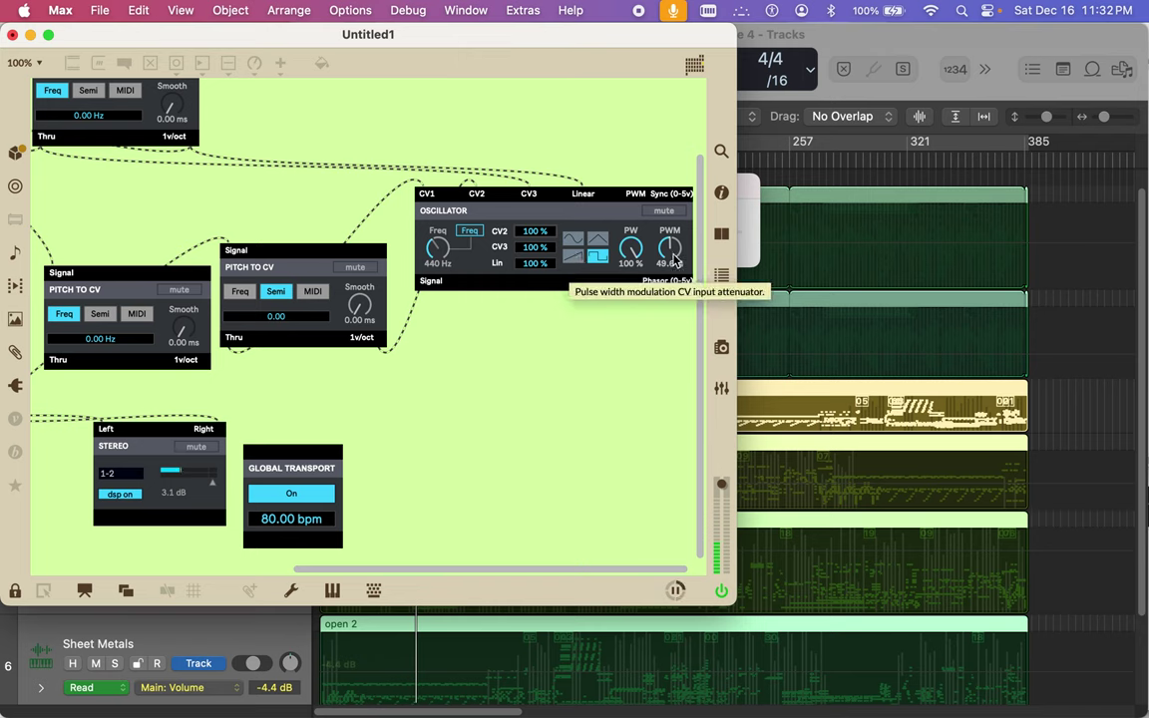
{"action": "left_click_drag", "start_coordinate": [669, 251], "coordinate": [661, 146]}
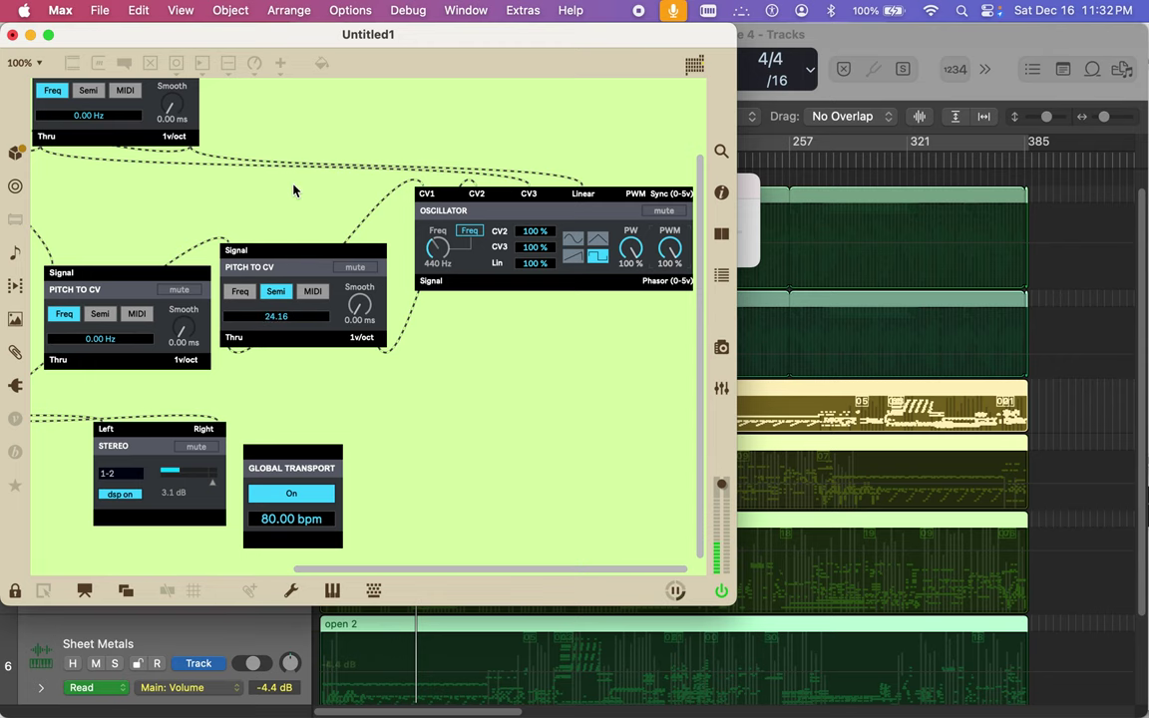
Step: Unlock the patch, move the Semi-mode Pitch to CV up, and shift the neighbouring Freq-mode Pitch to CV down and right
{"action": "left_click", "coordinate": [15, 590]}
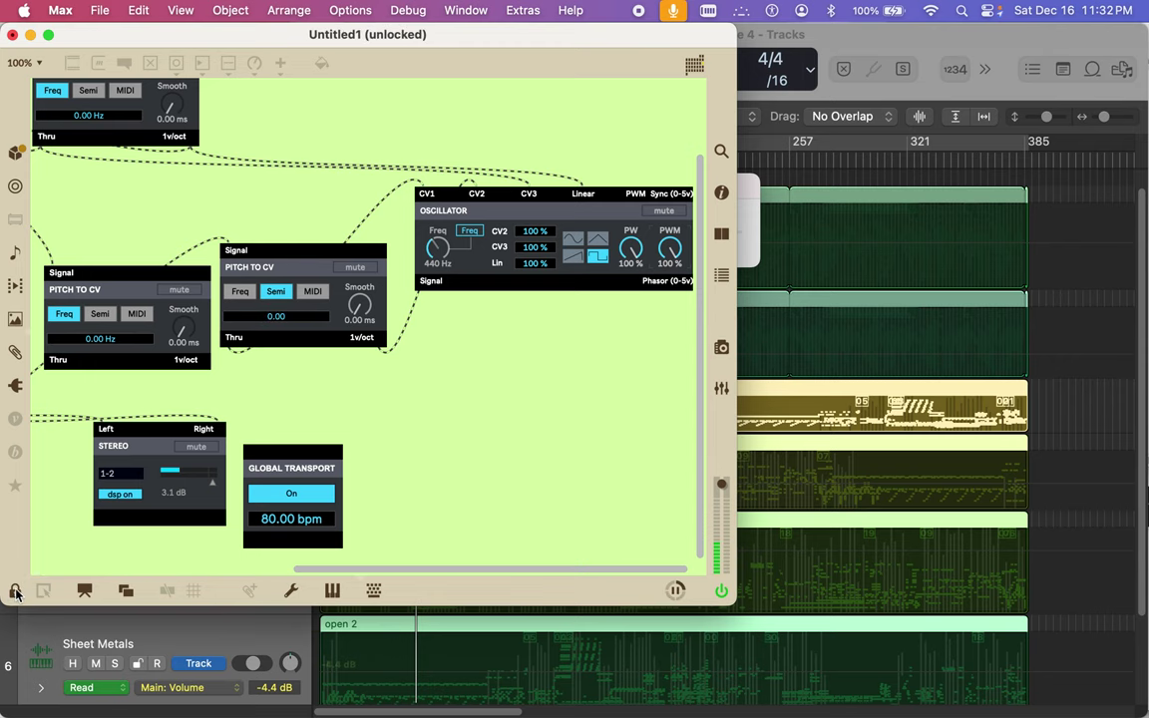
{"action": "left_click_drag", "start_coordinate": [237, 277], "coordinate": [219, 215]}
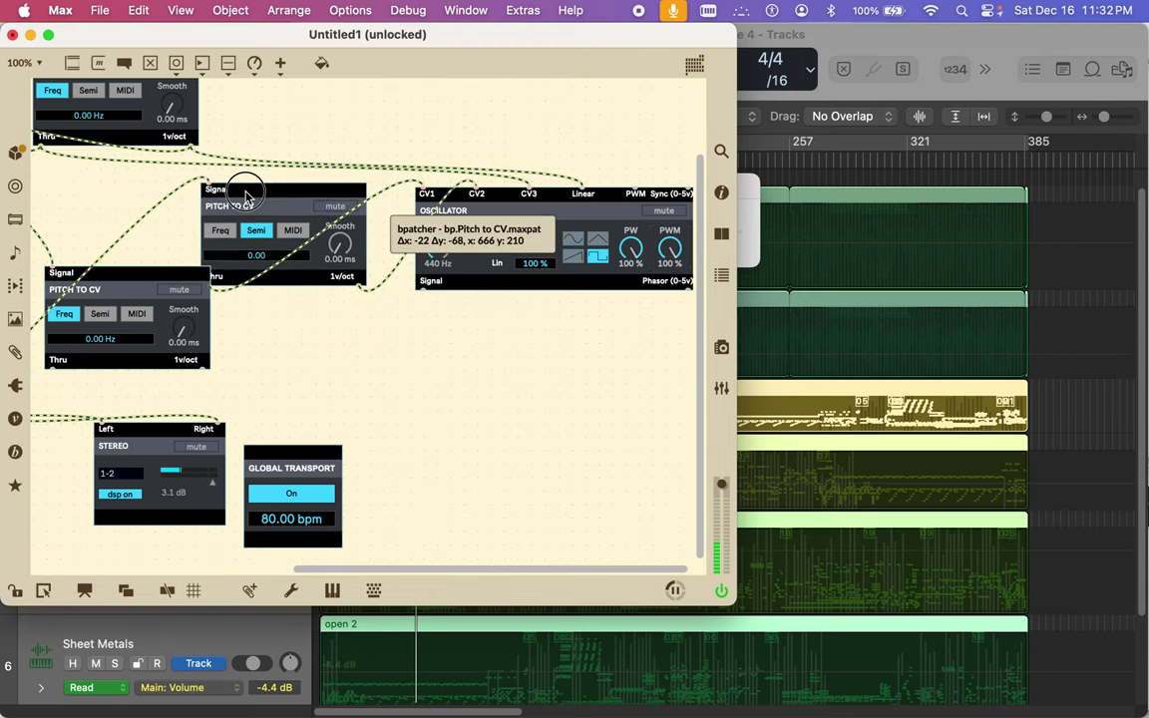
{"action": "left_click_drag", "start_coordinate": [117, 275], "coordinate": [251, 327]}
Step: Launch Max again, create a new patcher and delete its default bgcolor 218 255 170 message box
{"action": "key", "text": "super+Tab"}
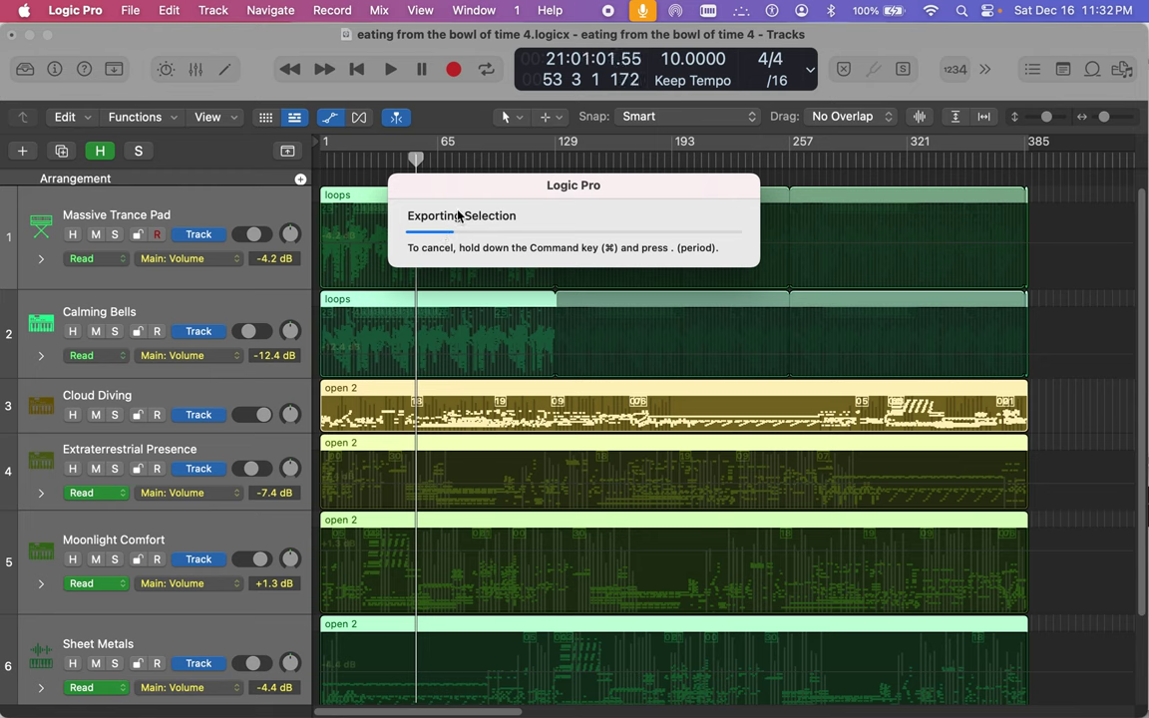
{"action": "mouse_move", "coordinate": [871, 710]}
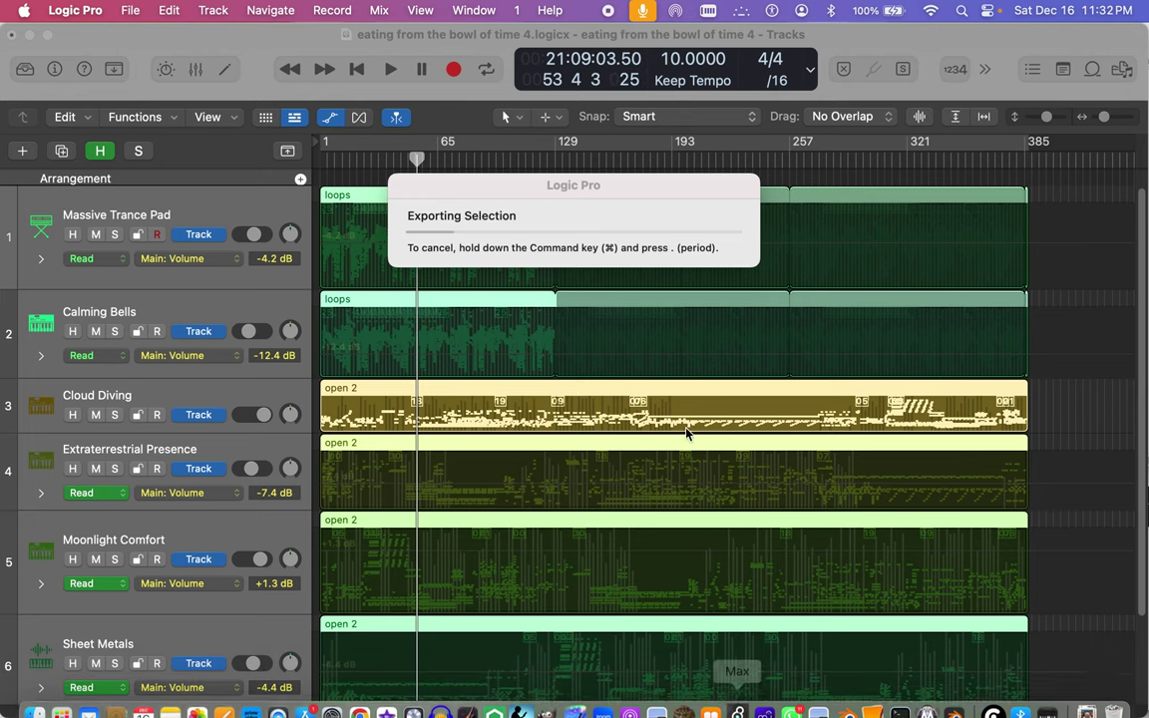
{"action": "left_click", "coordinate": [737, 696]}
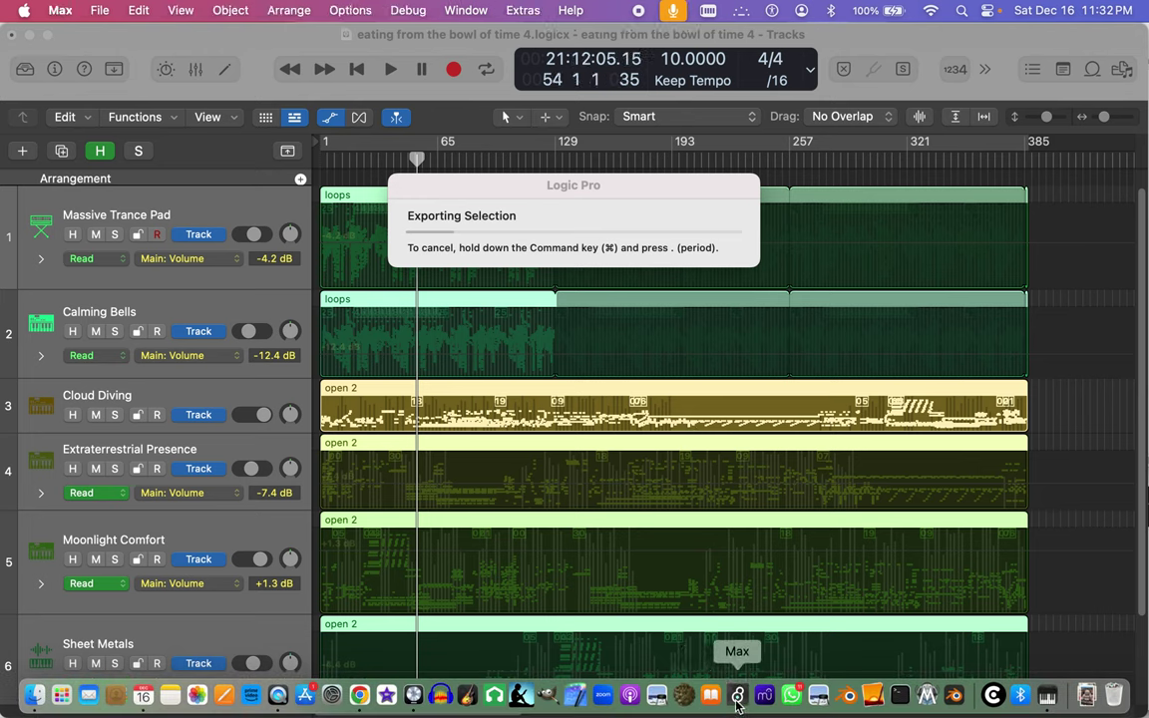
{"action": "left_click", "coordinate": [96, 12]}
{"action": "left_click", "coordinate": [103, 38]}
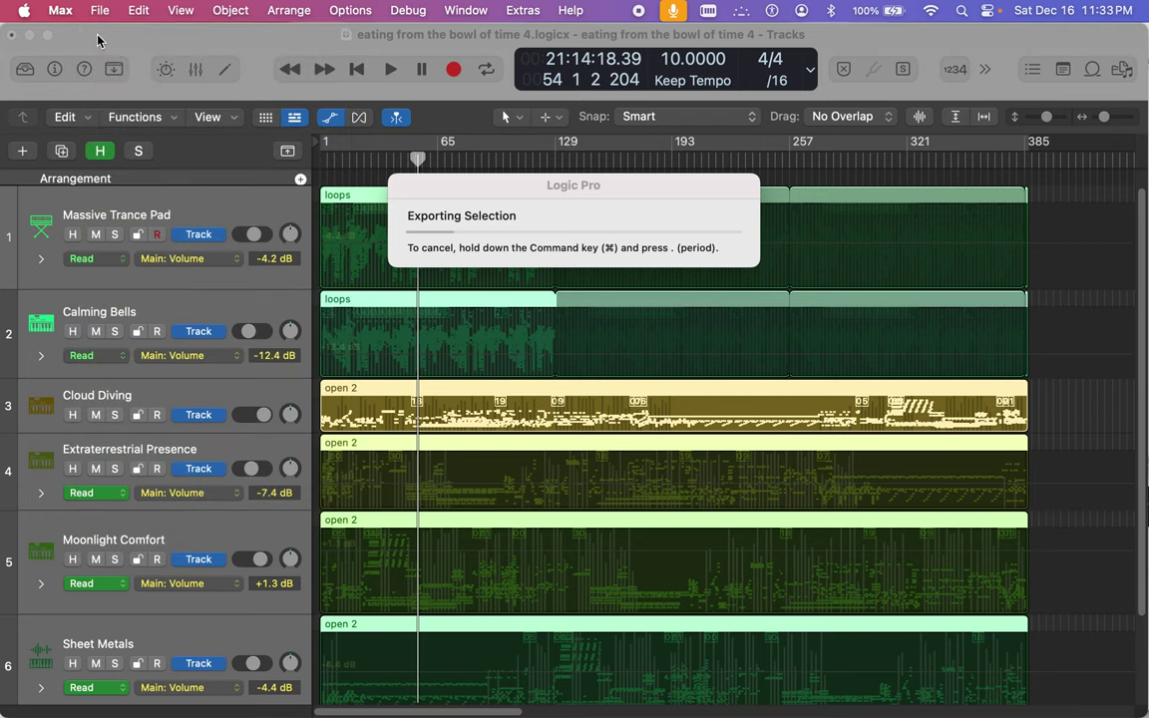
{"action": "left_click", "coordinate": [174, 579]}
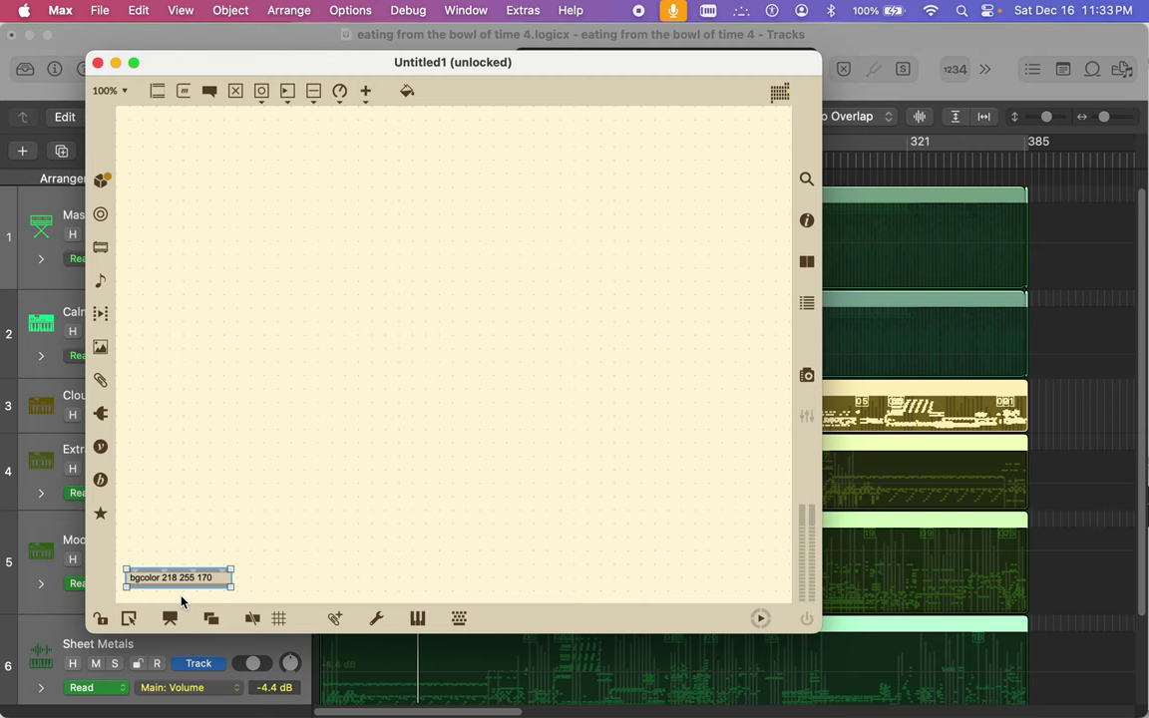
{"action": "key", "text": "BackSpace"}
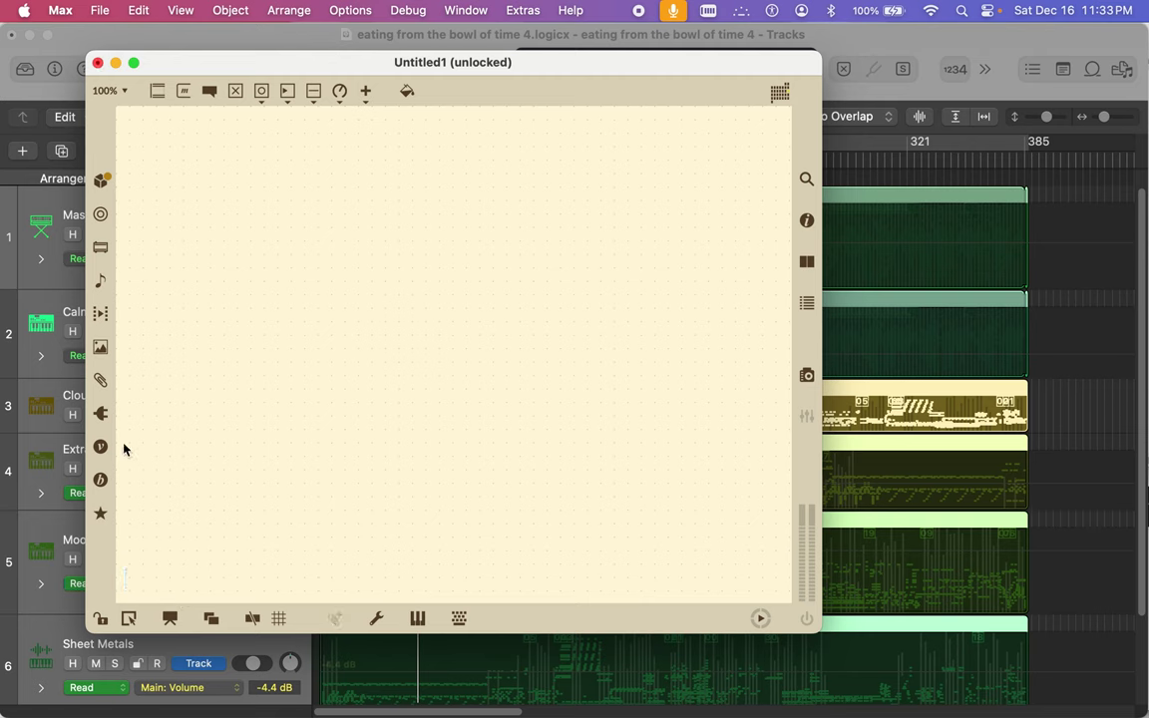
Step: Add a BEAP Stereo output module and place it in the lower-right area of the patch
{"action": "left_click", "coordinate": [101, 480]}
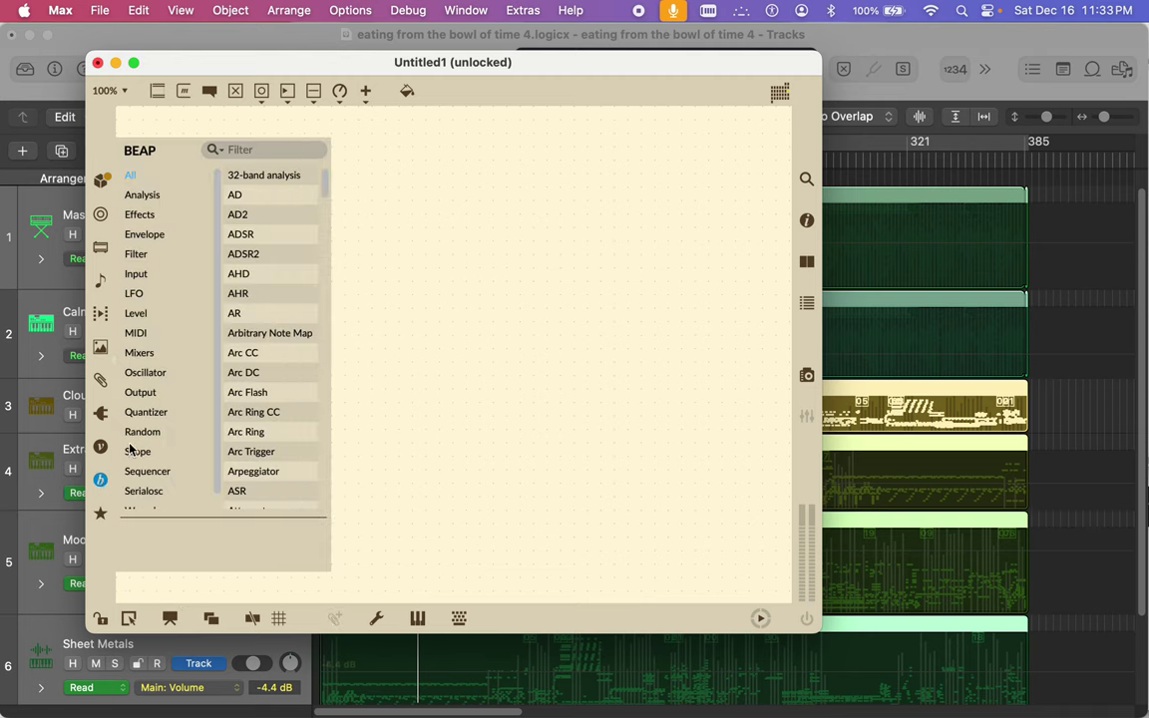
{"action": "left_click", "coordinate": [140, 393]}
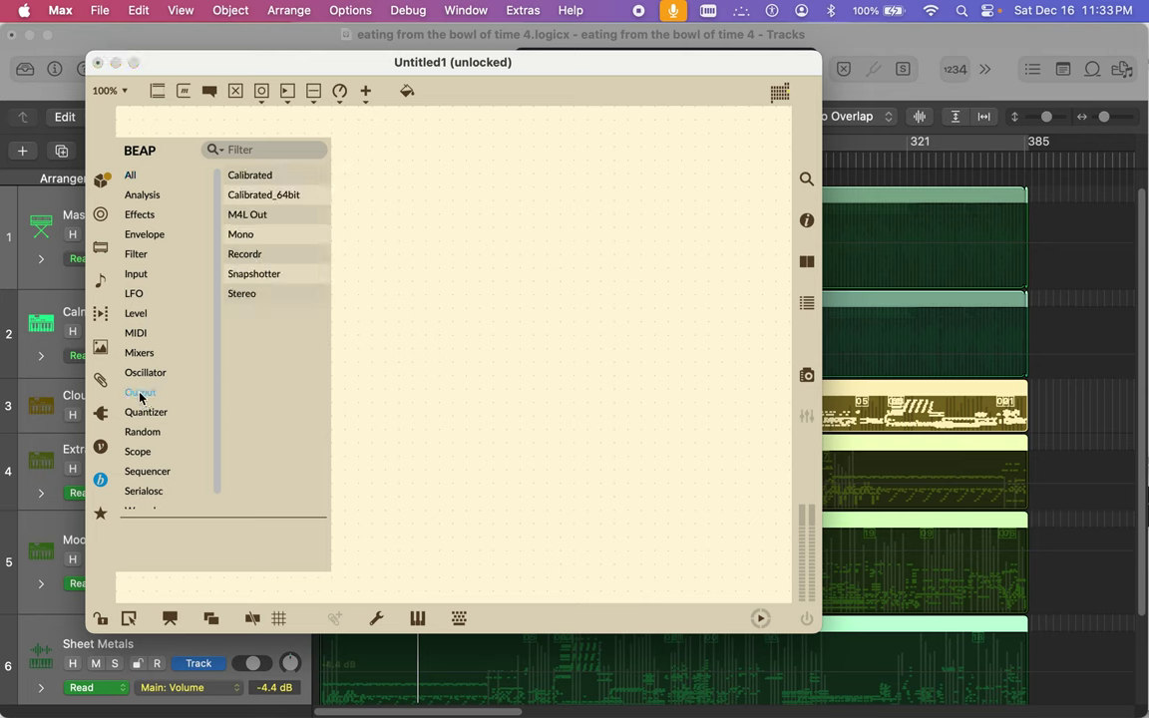
{"action": "double_click", "coordinate": [255, 297]}
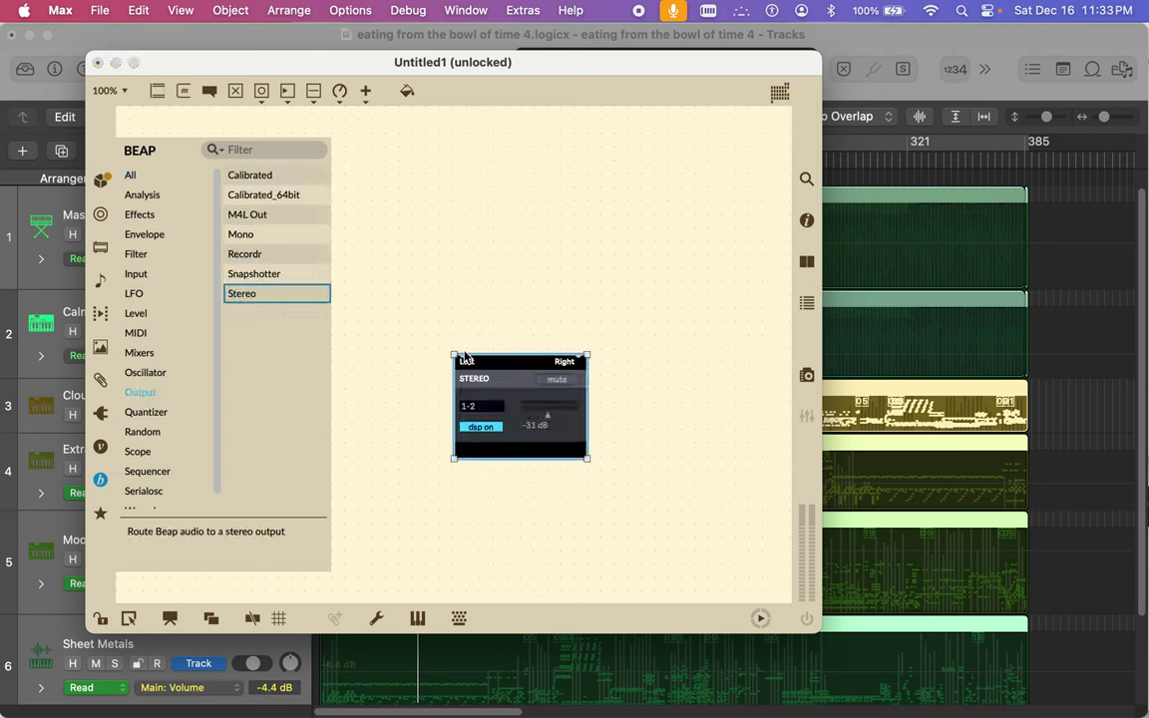
{"action": "left_click", "coordinate": [465, 355]}
{"action": "left_click_drag", "start_coordinate": [517, 366], "coordinate": [684, 475]}
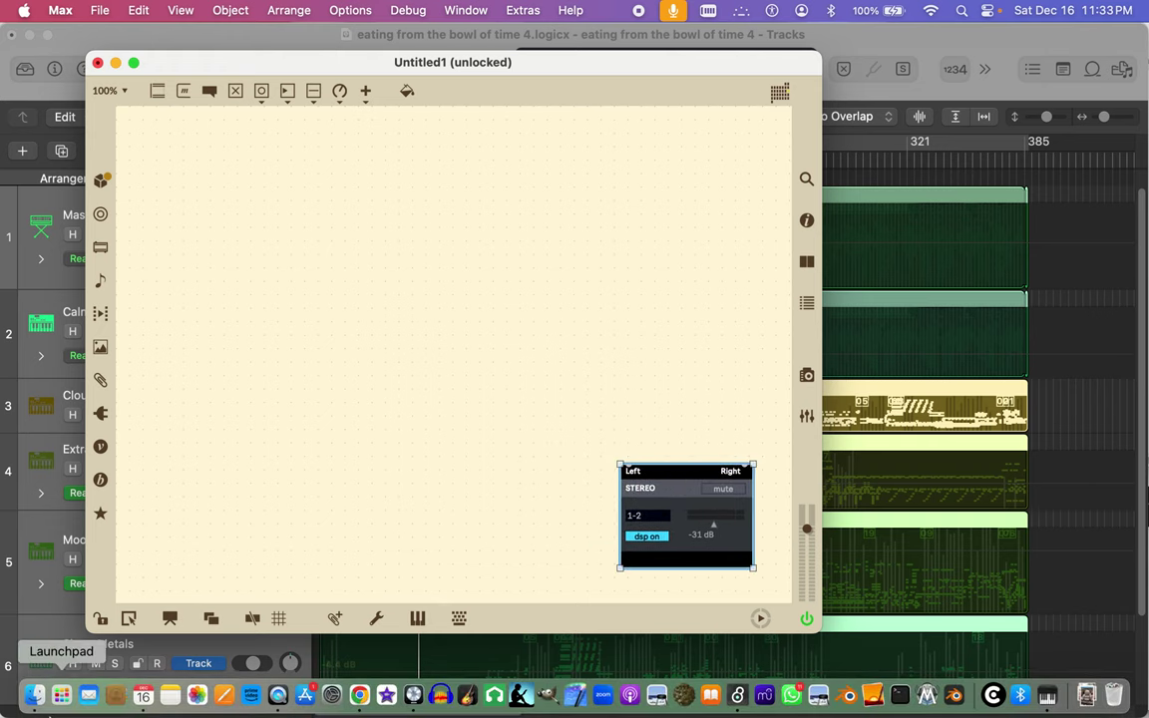
Step: Switch to Finder, place random weirds 1-01.mp3 in the new patch, and choose to reopen Max from its problem report
{"action": "left_click", "coordinate": [34, 696]}
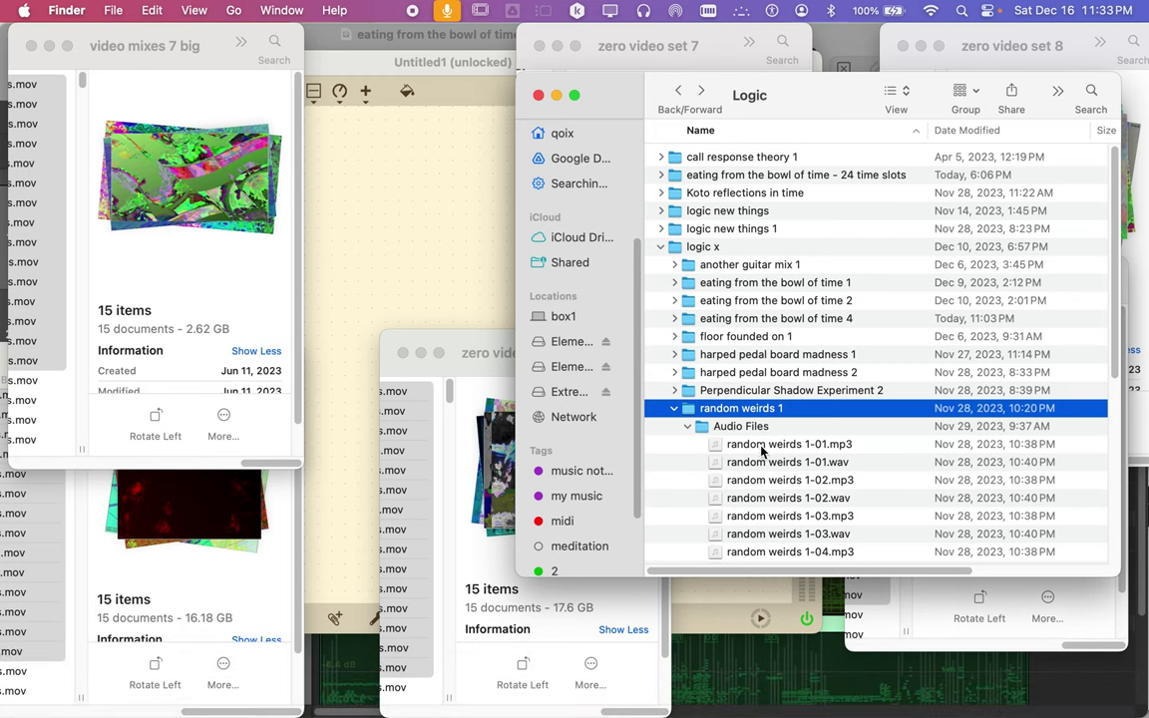
{"action": "left_click_drag", "start_coordinate": [758, 450], "coordinate": [349, 236]}
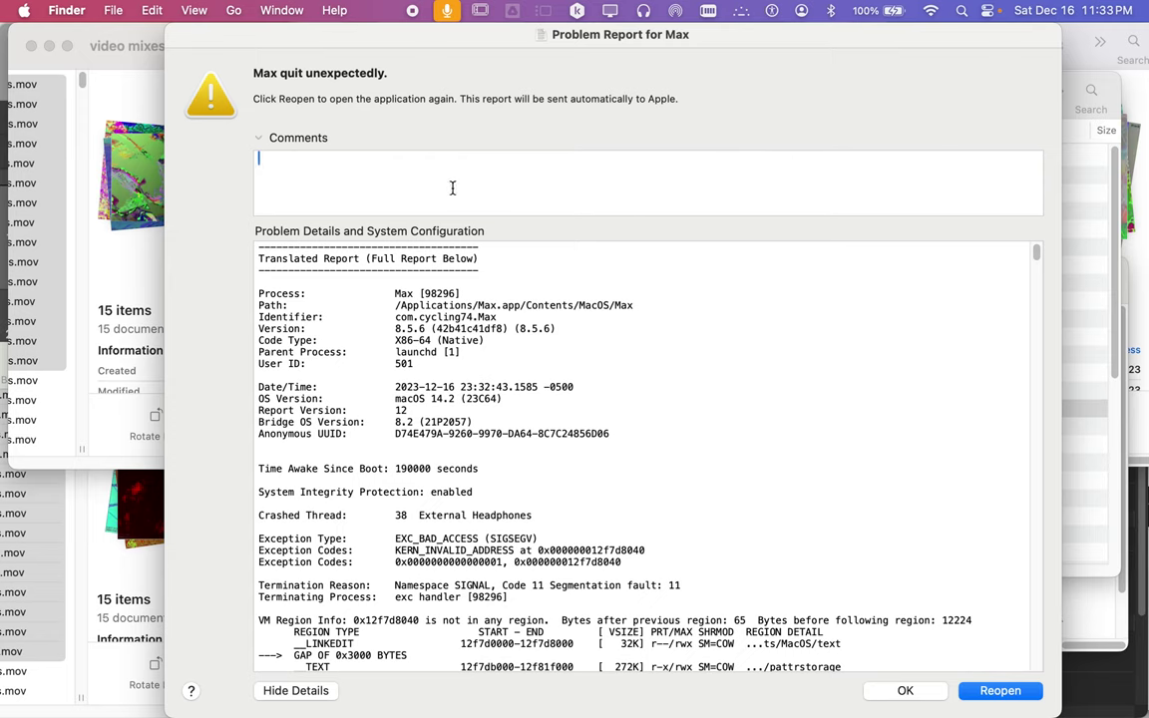
{"action": "type", "text": "orry"}
{"action": "left_click", "coordinate": [269, 179]}
{"action": "left_click", "coordinate": [995, 693]}
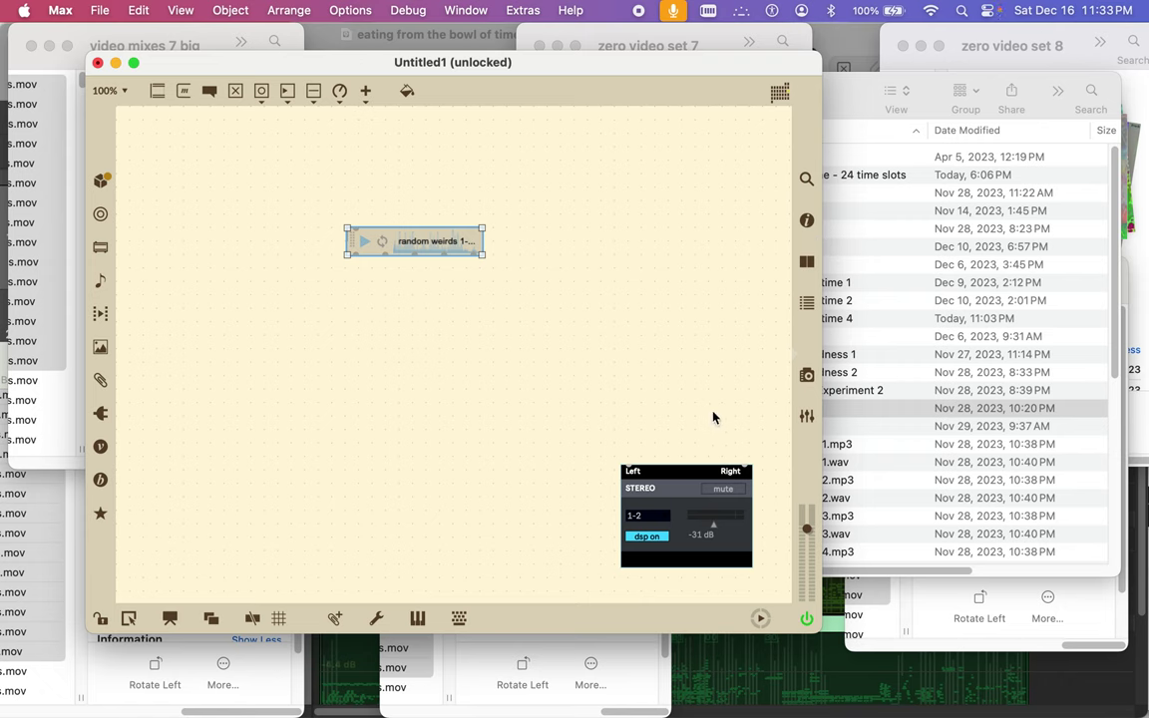
Step: Add a BEAP Pan Mixer and place it to the left of the Stereo module
{"action": "left_click", "coordinate": [100, 480]}
{"action": "left_click", "coordinate": [140, 353]}
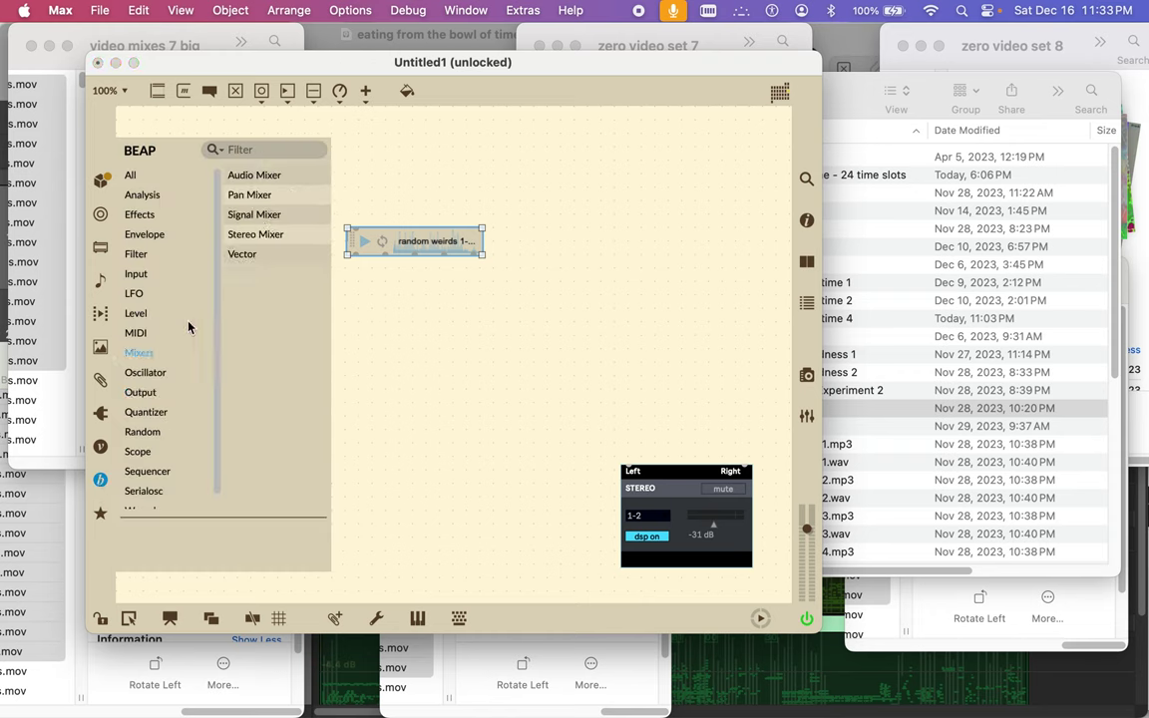
{"action": "left_click", "coordinate": [273, 235]}
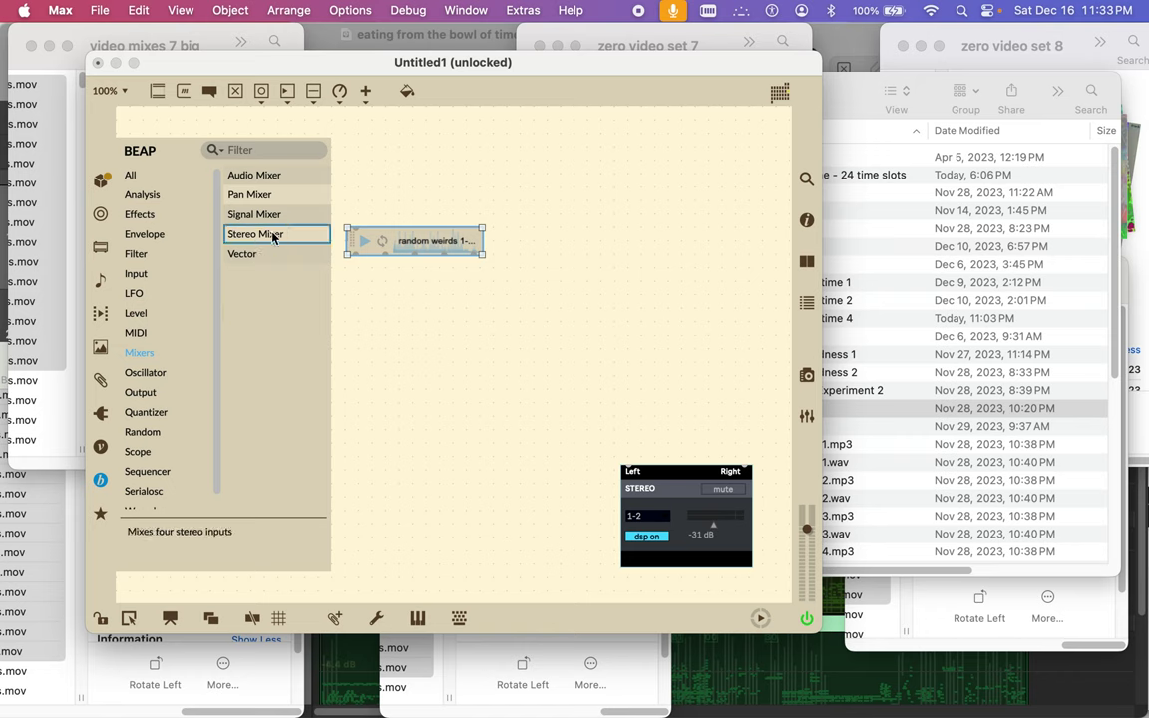
{"action": "double_click", "coordinate": [266, 196]}
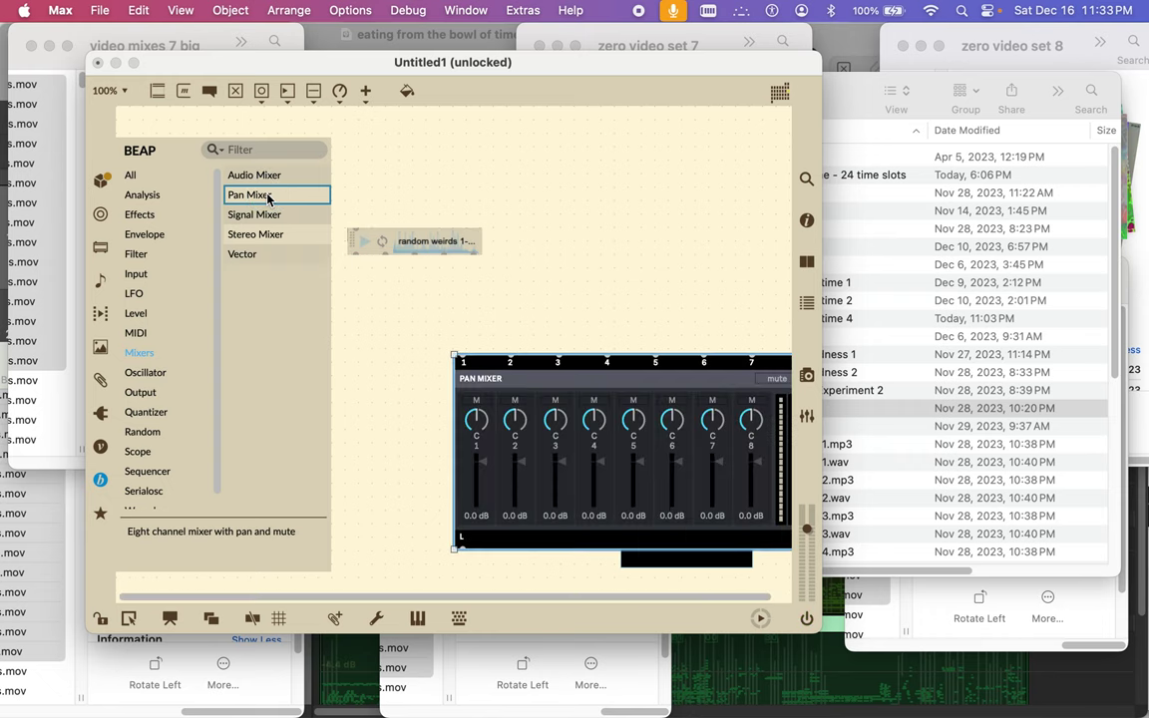
{"action": "left_click", "coordinate": [417, 310]}
{"action": "left_click_drag", "start_coordinate": [501, 359], "coordinate": [264, 378]}
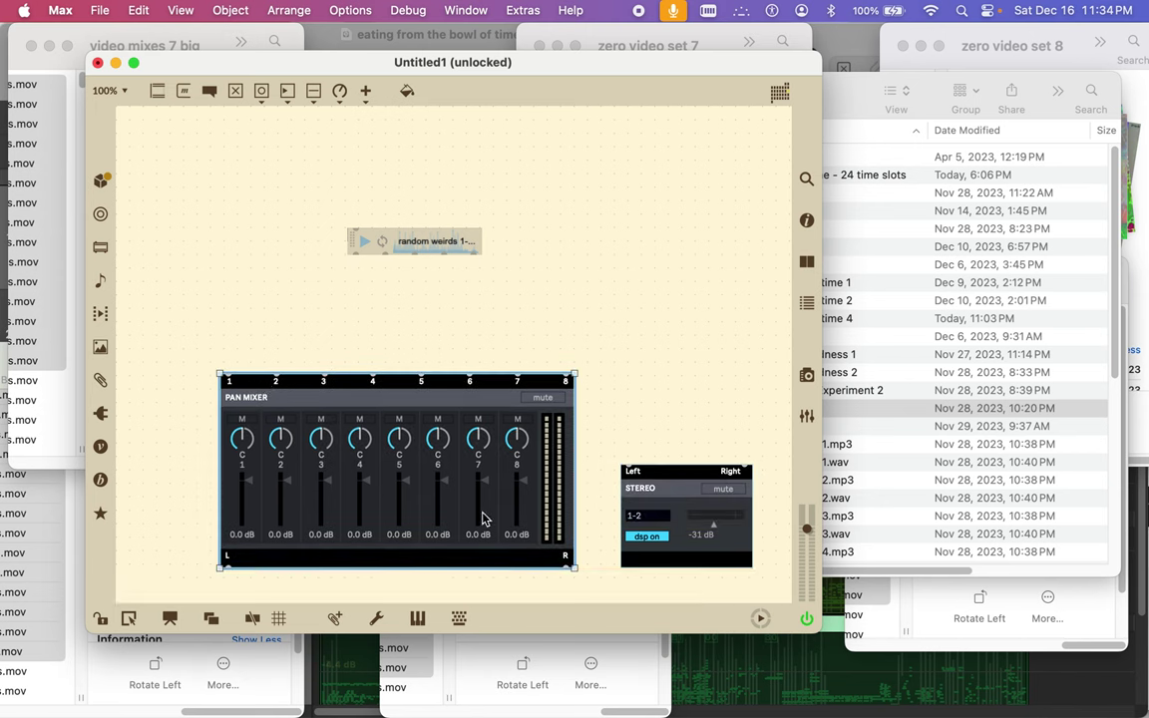
Step: Connect the Pan Mixer's L and R outputs to Stereo's Left and Right inputs, and move the audio clip to the patch's upper-left corner
{"action": "mouse_move", "coordinate": [566, 568]}
{"action": "left_mouse_down"}
{"action": "mouse_move", "coordinate": [641, 469]}
{"action": "mouse_move", "coordinate": [739, 461]}
{"action": "left_mouse_up"}
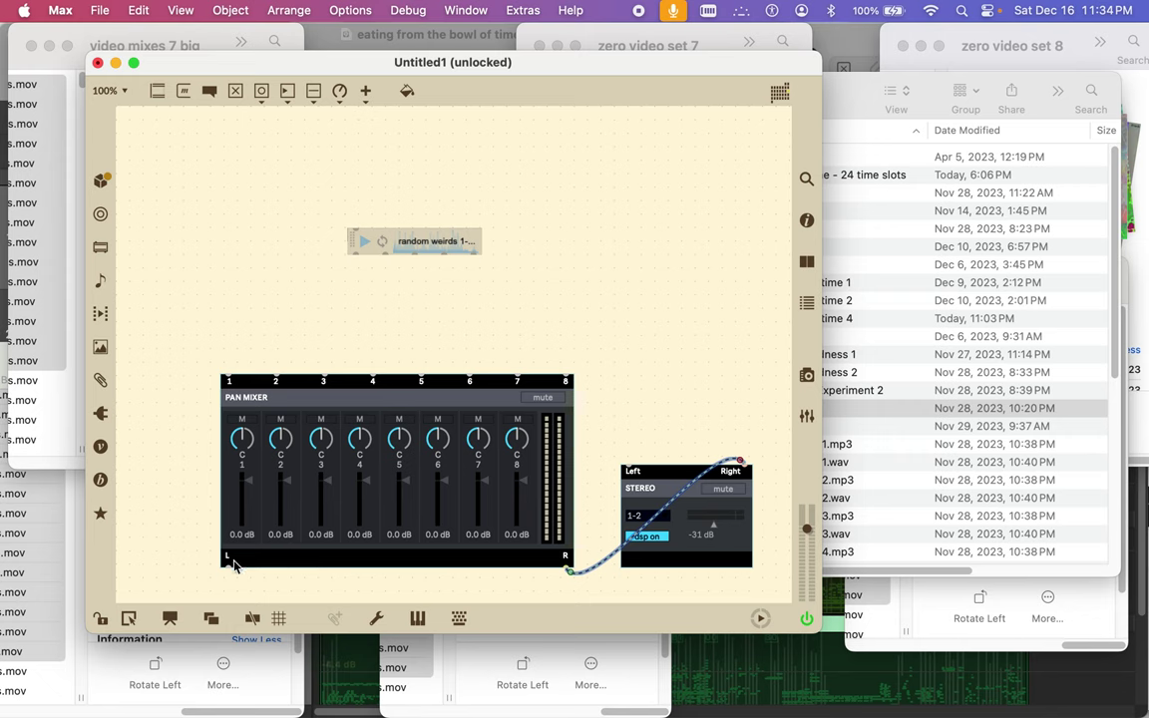
{"action": "mouse_move", "coordinate": [229, 569]}
{"action": "left_mouse_down"}
{"action": "mouse_move", "coordinate": [569, 495]}
{"action": "mouse_move", "coordinate": [632, 461]}
{"action": "left_mouse_up"}
{"action": "left_click_drag", "start_coordinate": [237, 446], "coordinate": [214, 426]}
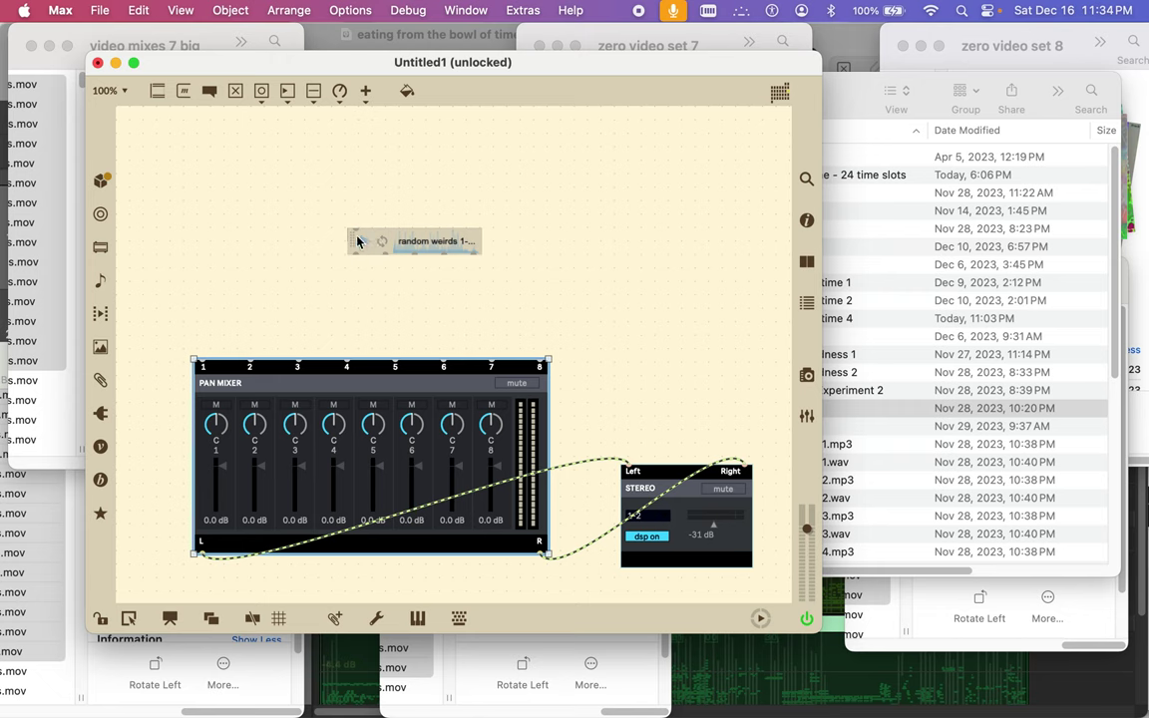
{"action": "left_click_drag", "start_coordinate": [355, 244], "coordinate": [130, 132]}
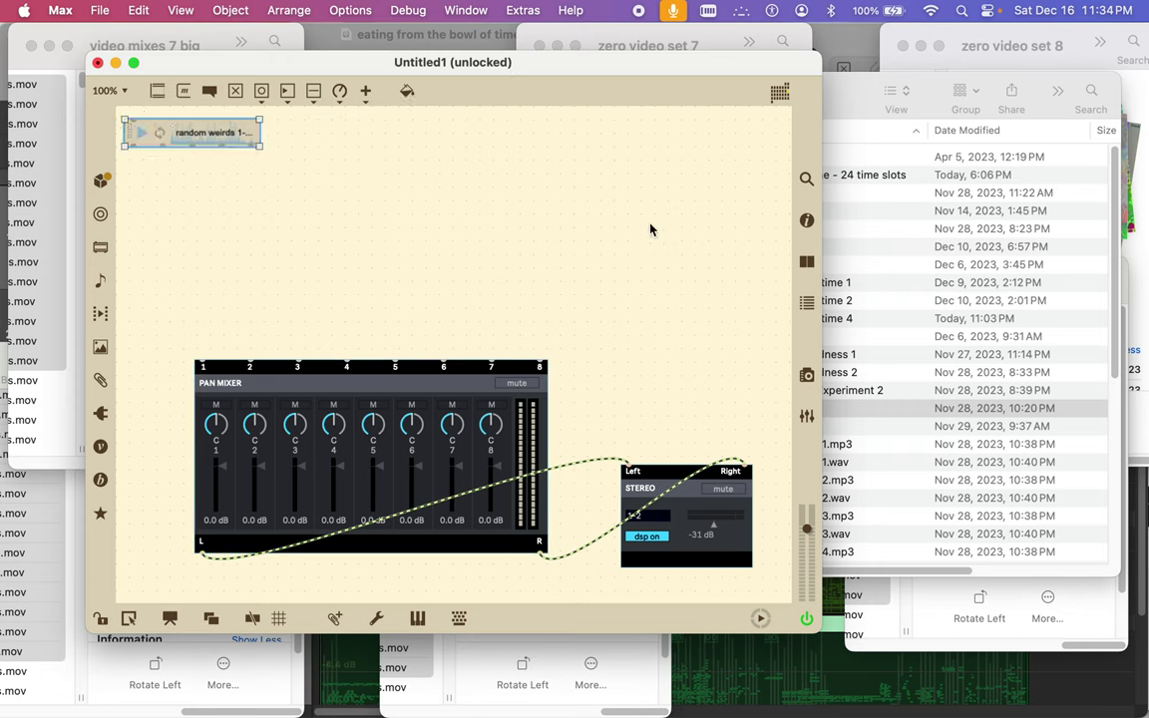
Step: Switch to Finder and look through the eating from the bowl of time 4, 2 and 1 project folders for audio files
{"action": "left_click", "coordinate": [849, 109]}
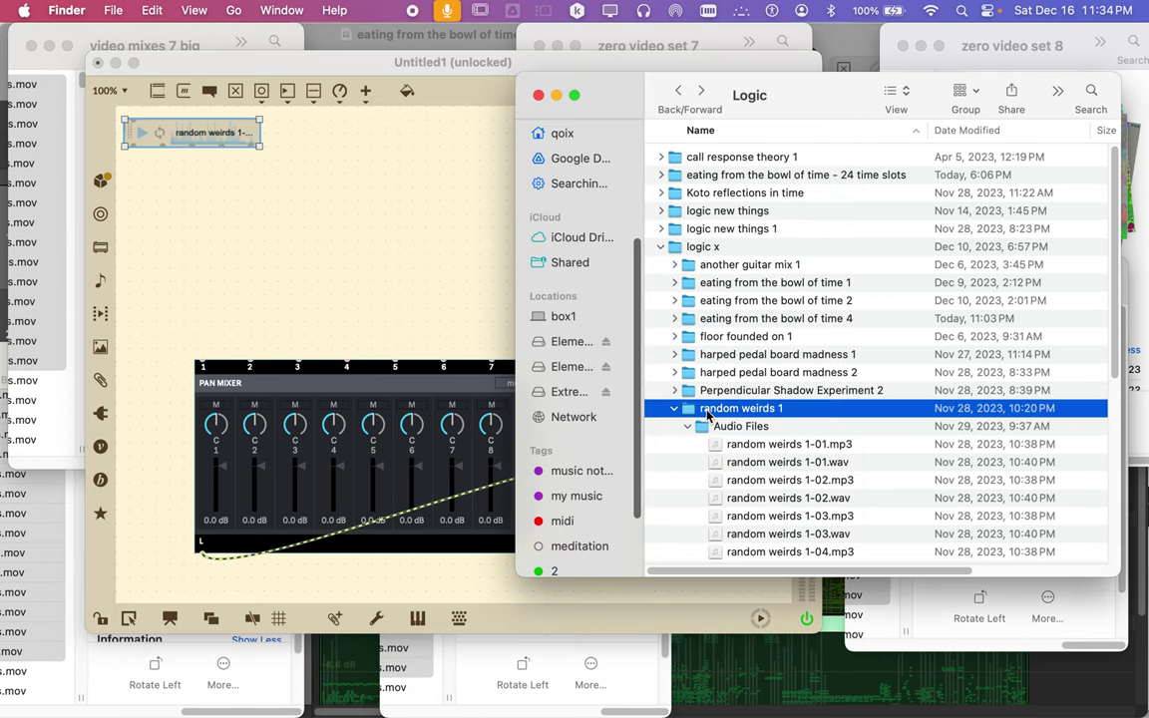
{"action": "left_click", "coordinate": [674, 409]}
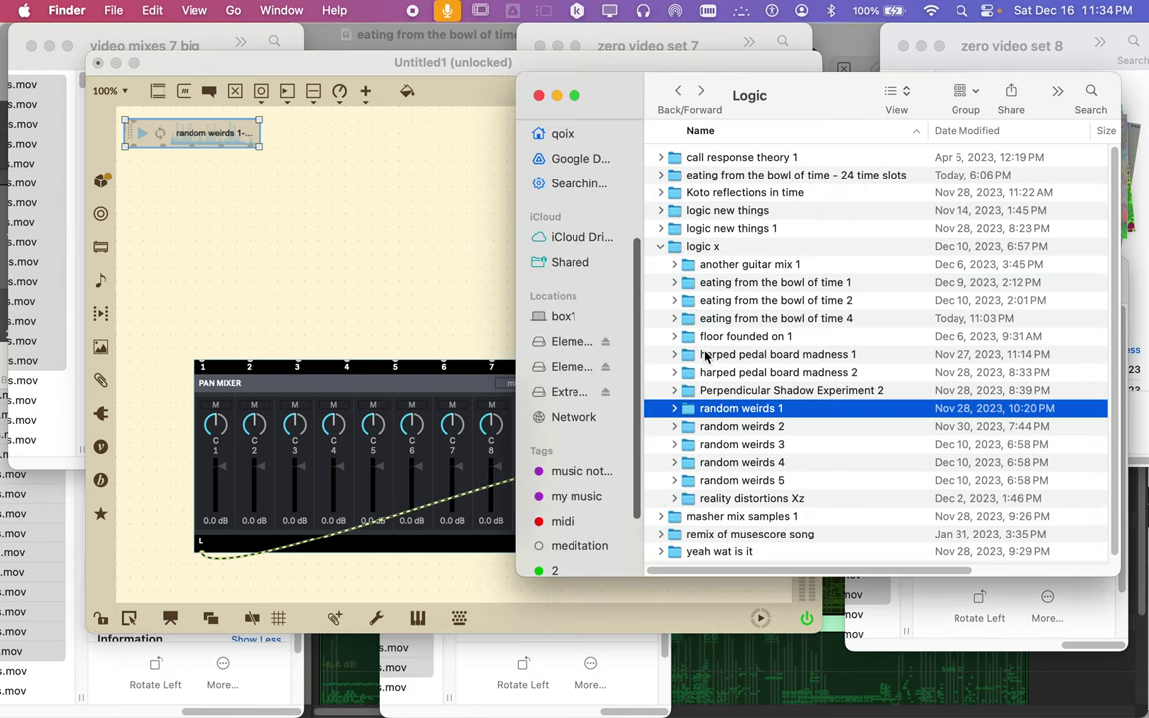
{"action": "left_click", "coordinate": [673, 320]}
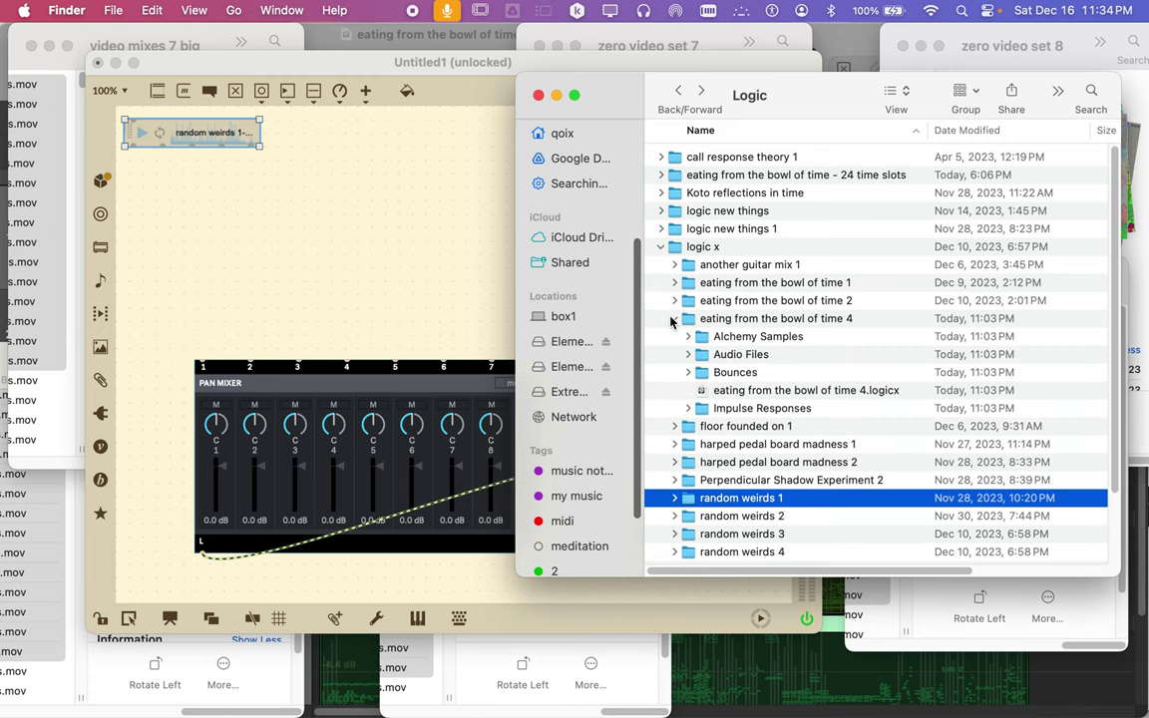
{"action": "double_click", "coordinate": [723, 357]}
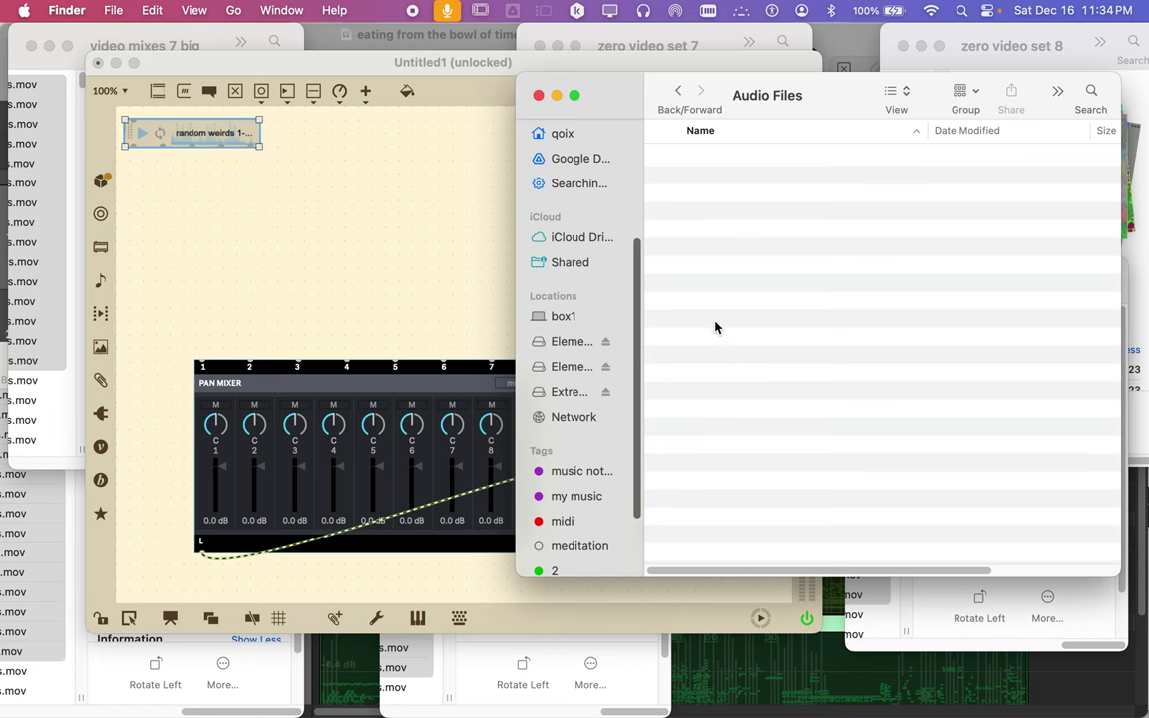
{"action": "left_click", "coordinate": [676, 92]}
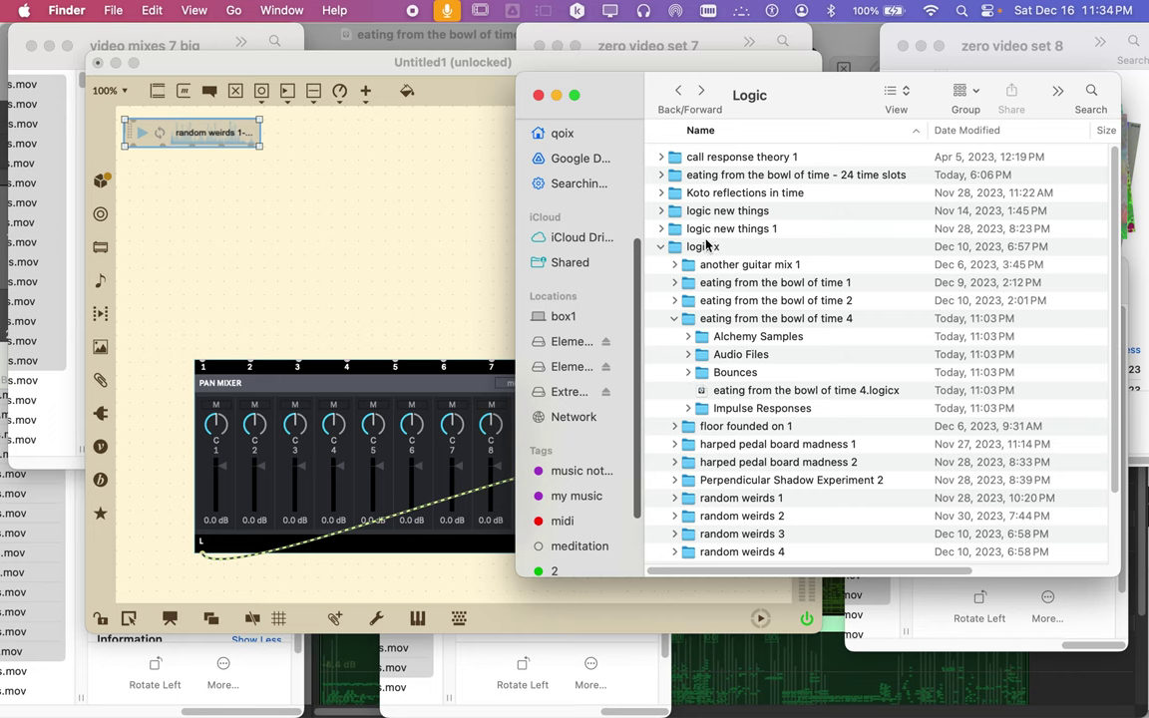
{"action": "left_click", "coordinate": [675, 301]}
{"action": "left_click", "coordinate": [688, 338]}
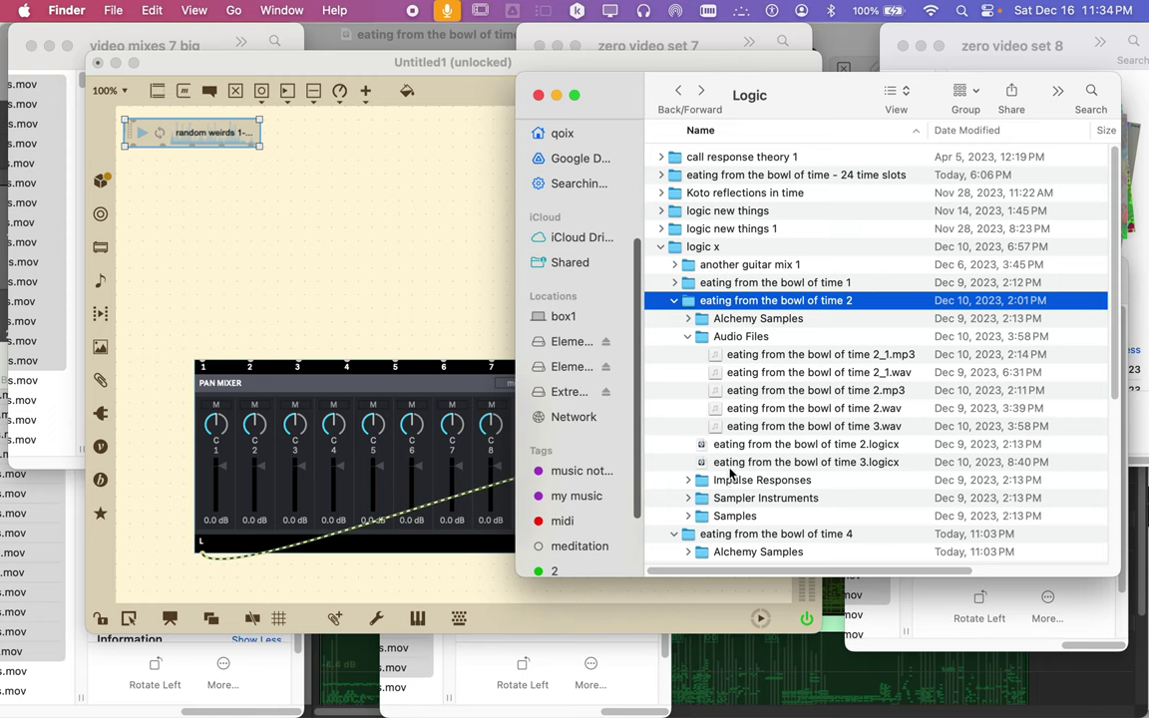
{"action": "left_click", "coordinate": [675, 283]}
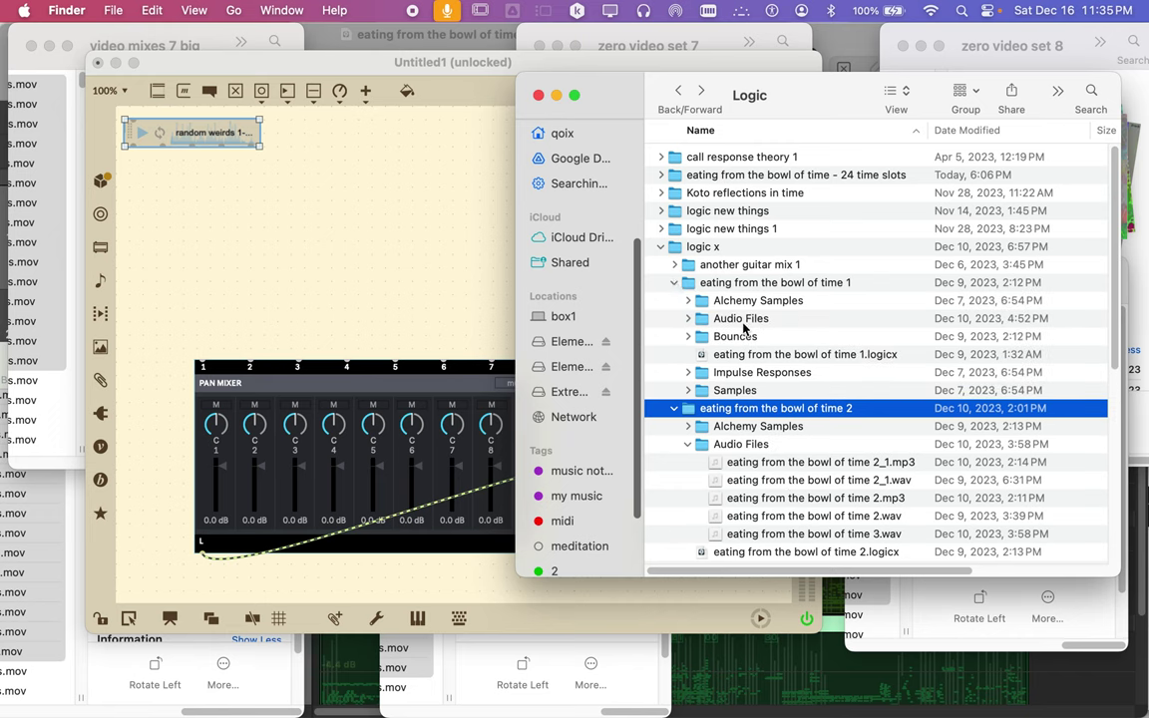
{"action": "left_click", "coordinate": [746, 337]}
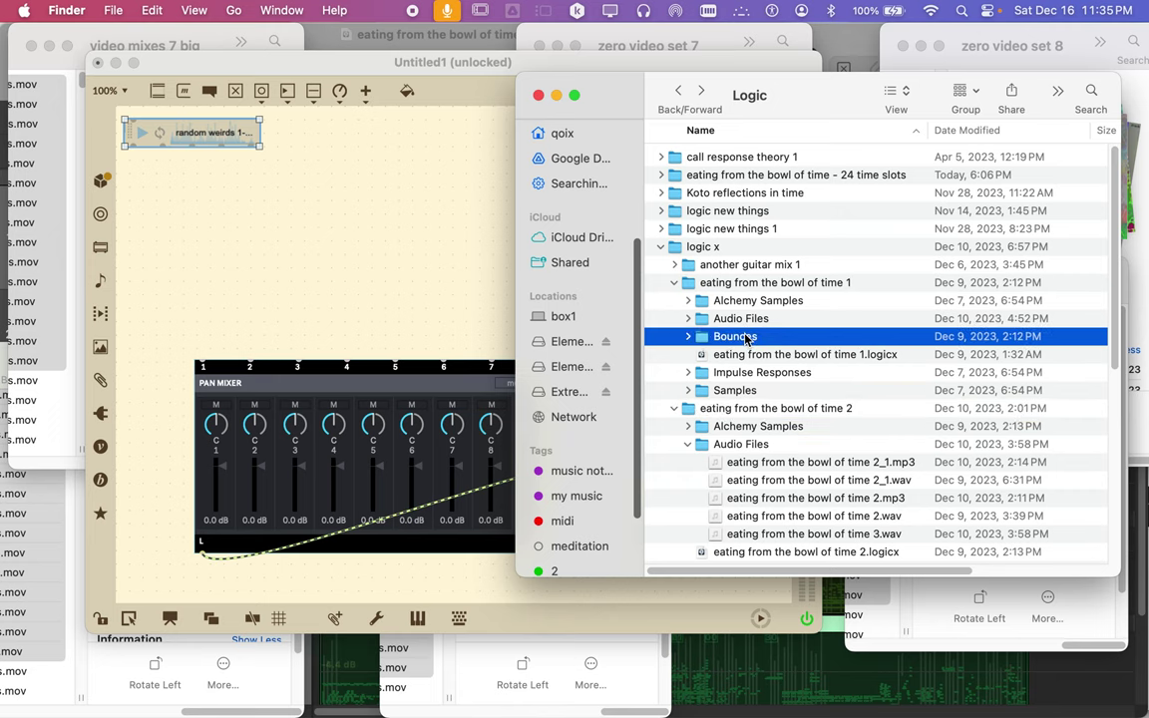